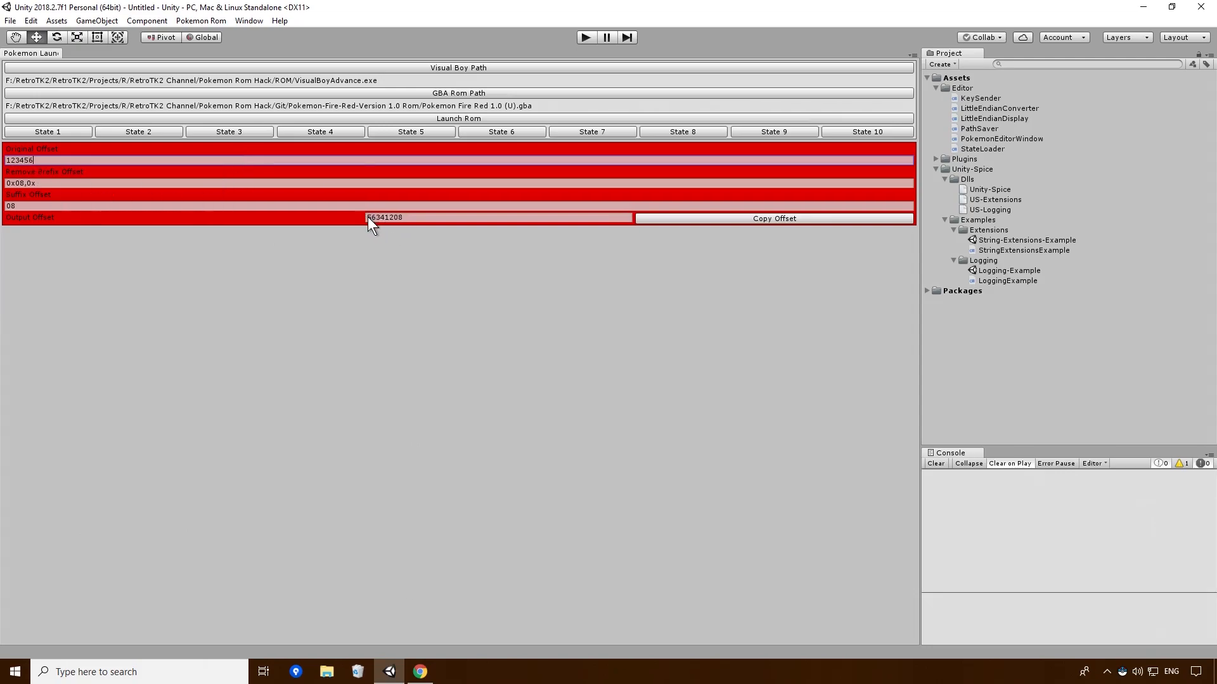
Add the 0x prefix to the original offset so it reads 0x123456, and compare the prefix and output offset fields
drag(37, 158, 3, 166)
click(47, 206)
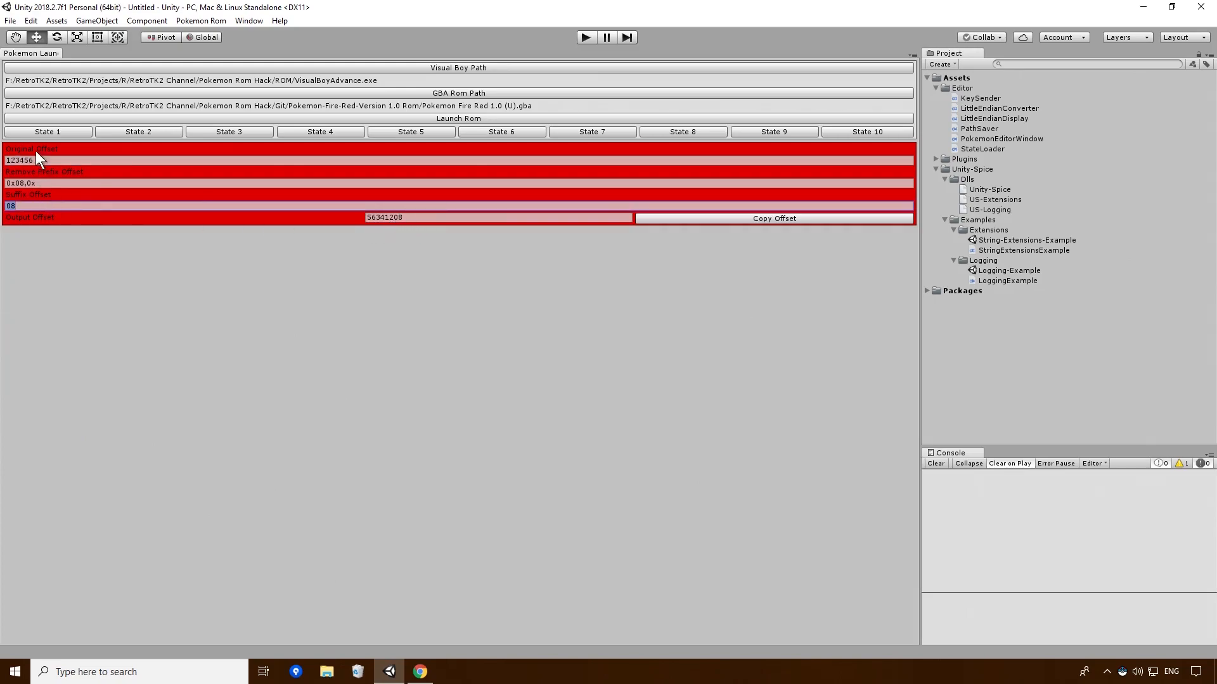
click(57, 183)
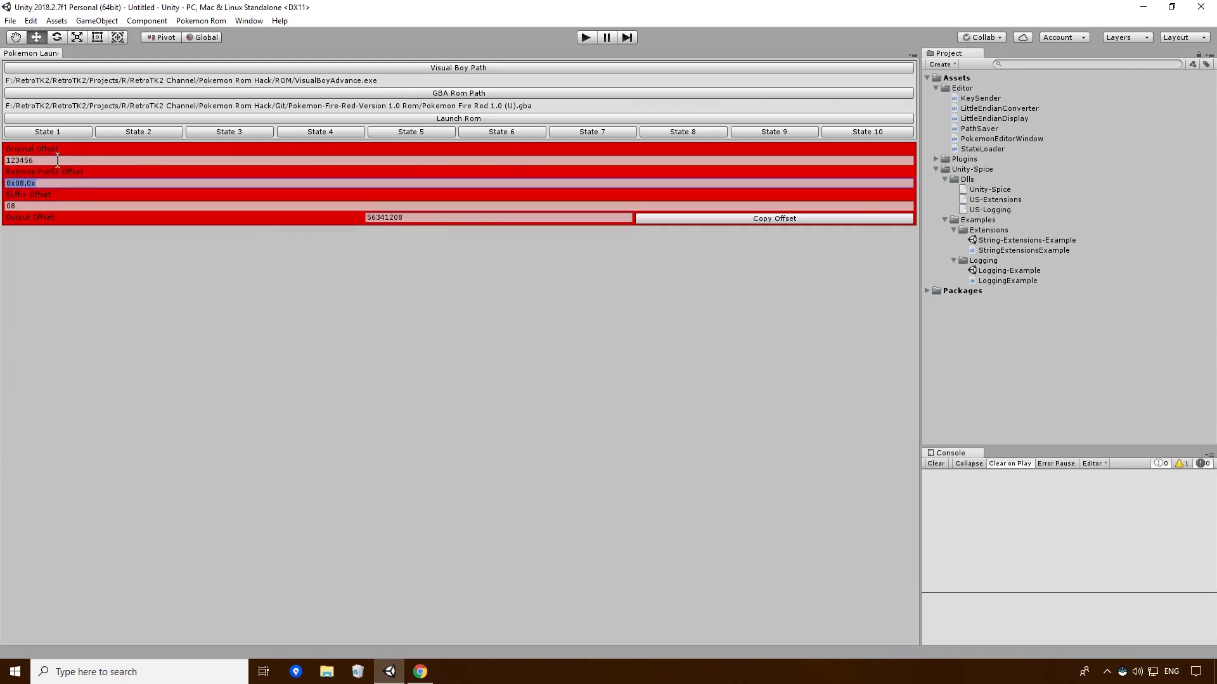
click(11, 161)
text(0x)
key(ctrl+a)
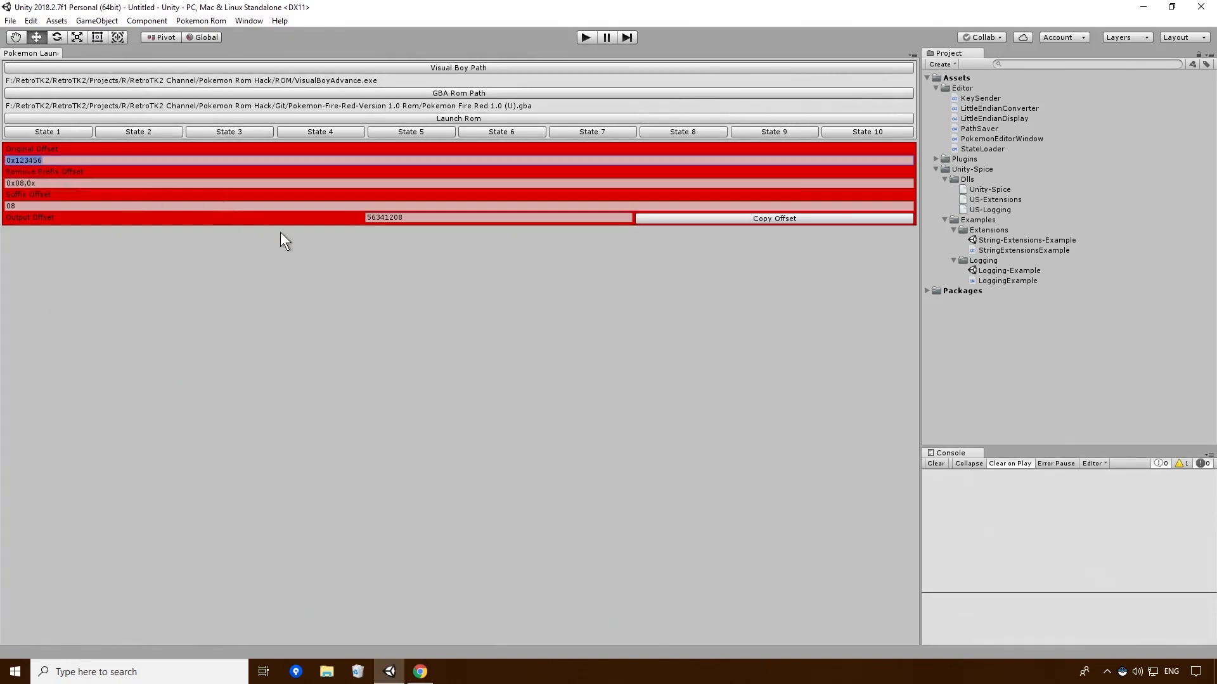
click(409, 218)
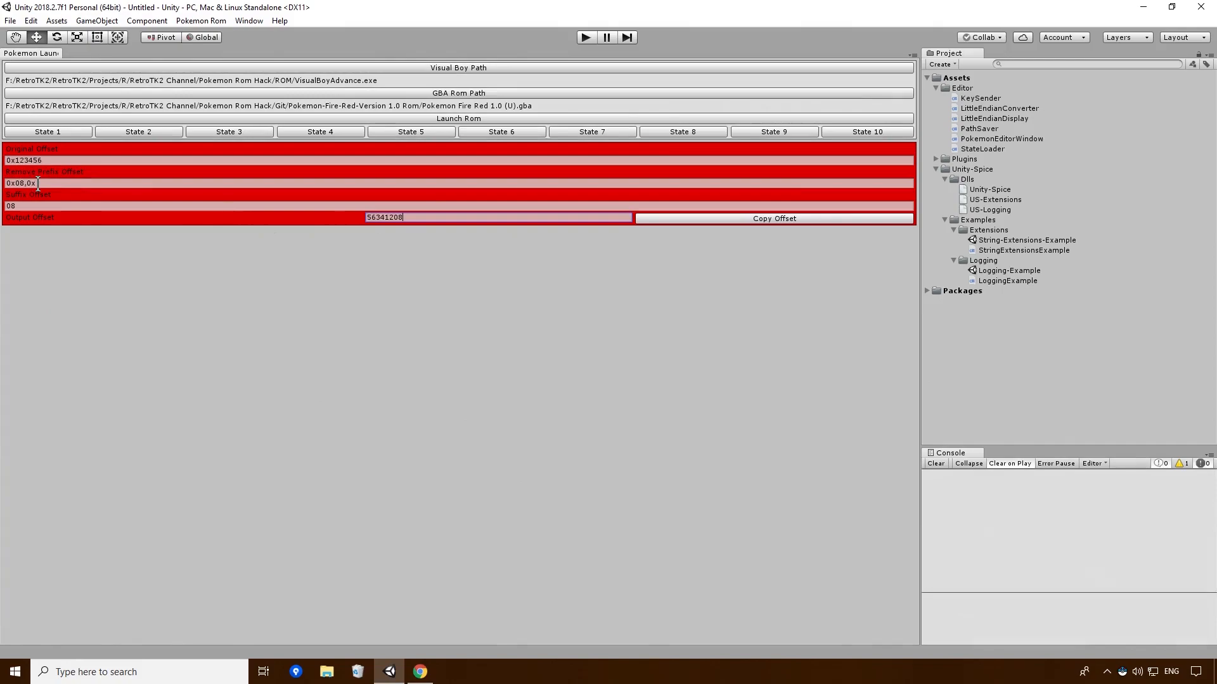
drag(7, 184, 78, 184)
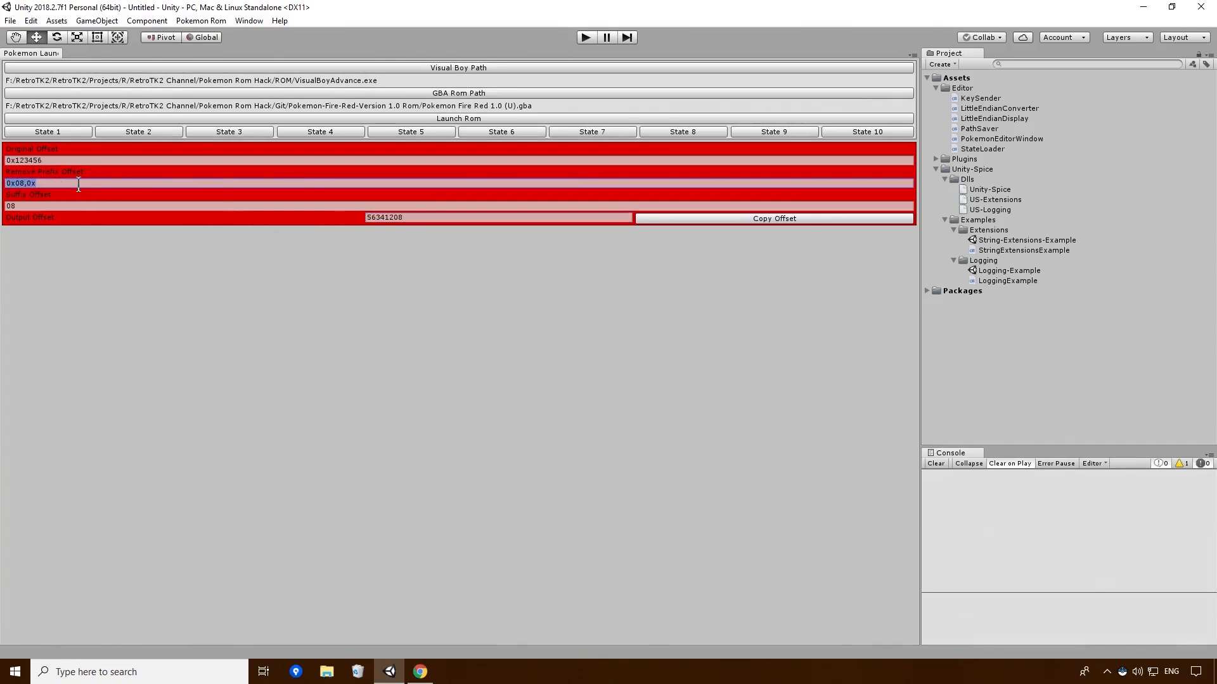
Copy the output offset, test it by pasting it into the Windows search, and erase the pasted text
click(737, 219)
click(104, 671)
key(ctrl+v)
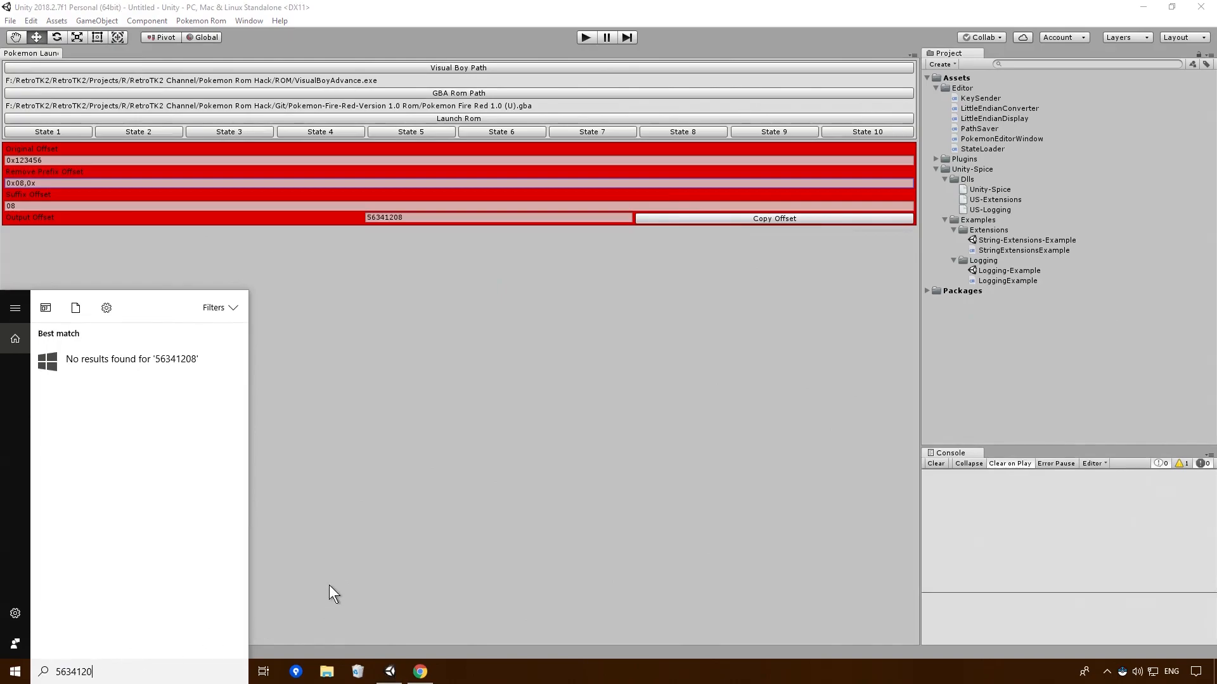
key(BackSpace)
key(BackSpace)
key(BackSpace)
key(BackSpace)
key(BackSpace)
key(BackSpace)
Switch to Chrome and skim the PokéCommunity title screen hacking tutorial down to the little endian pointer explanation and back to its start
click(420, 671)
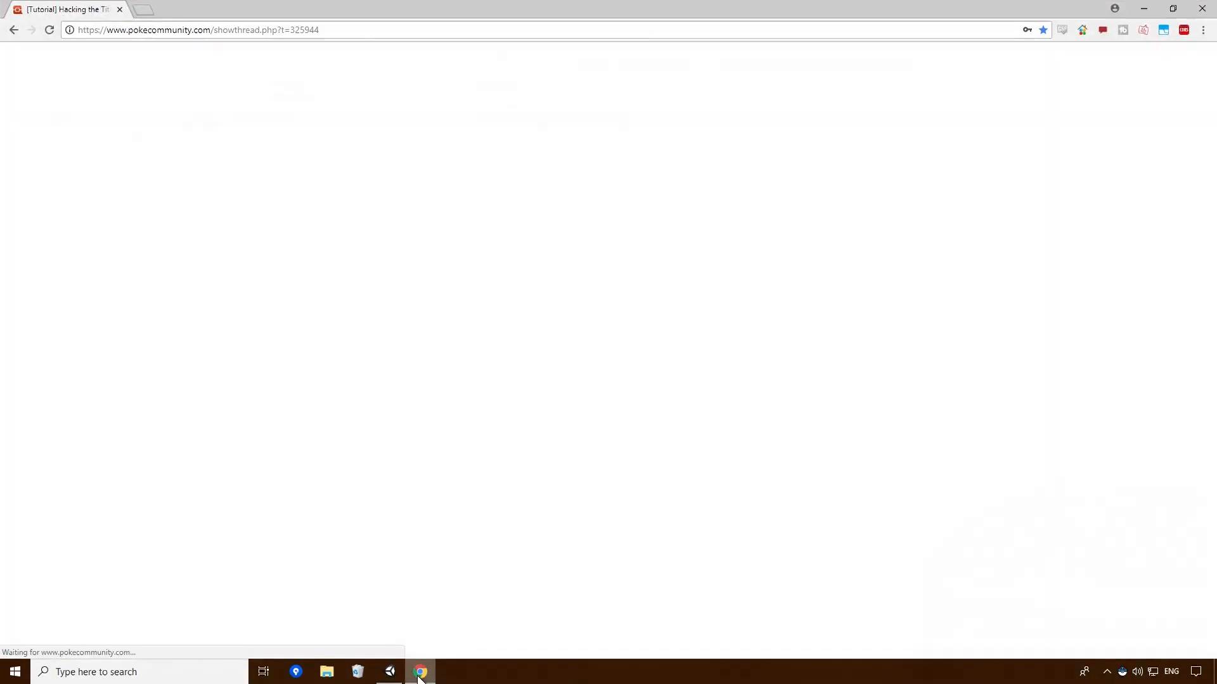
scroll(947, 559, down, 12)
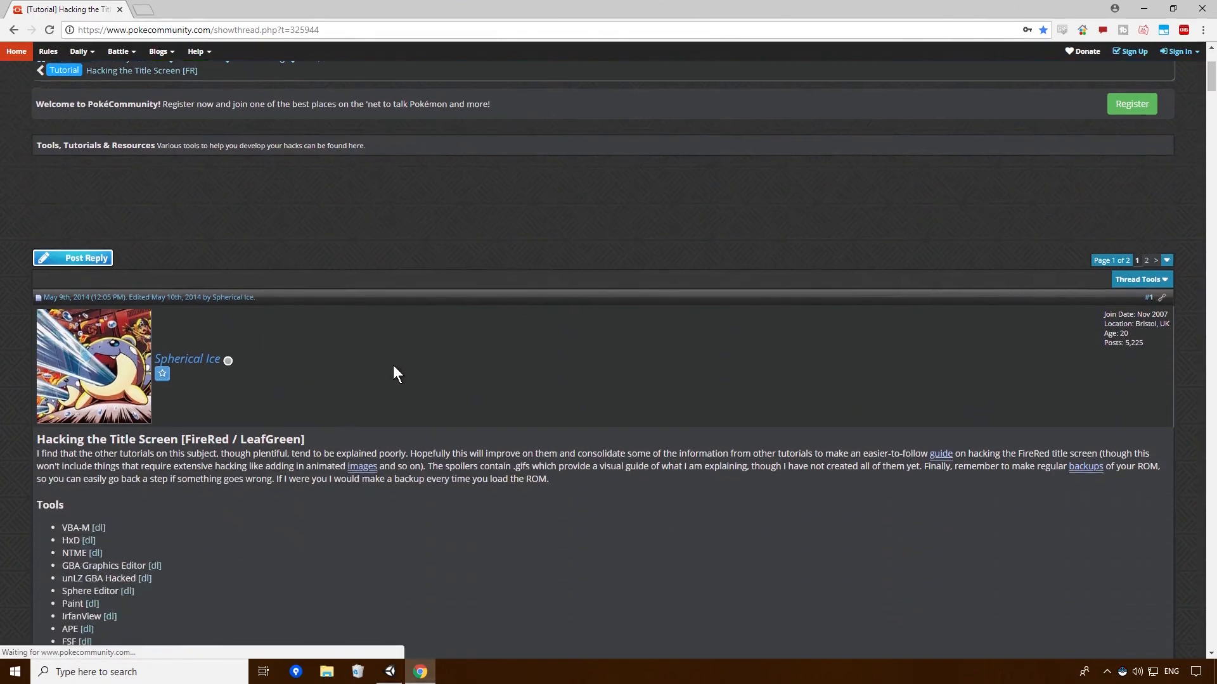
scroll(154, 502, down, 4)
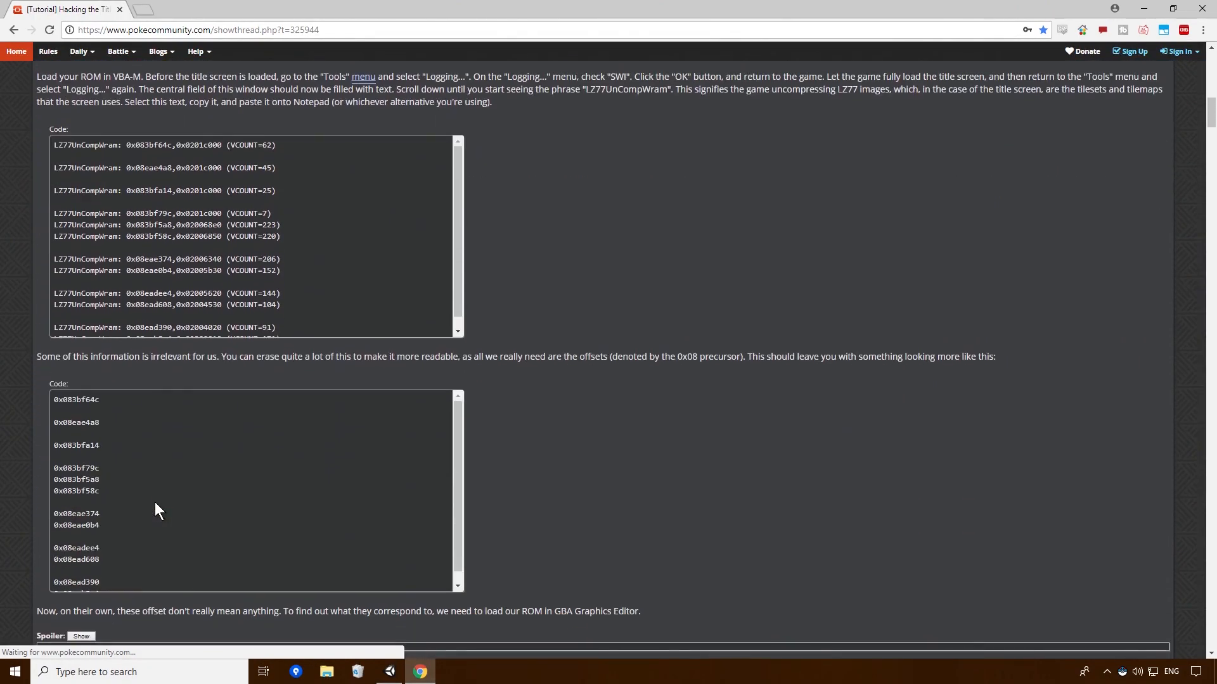
scroll(159, 493, down, 1)
scroll(432, 442, down, 4)
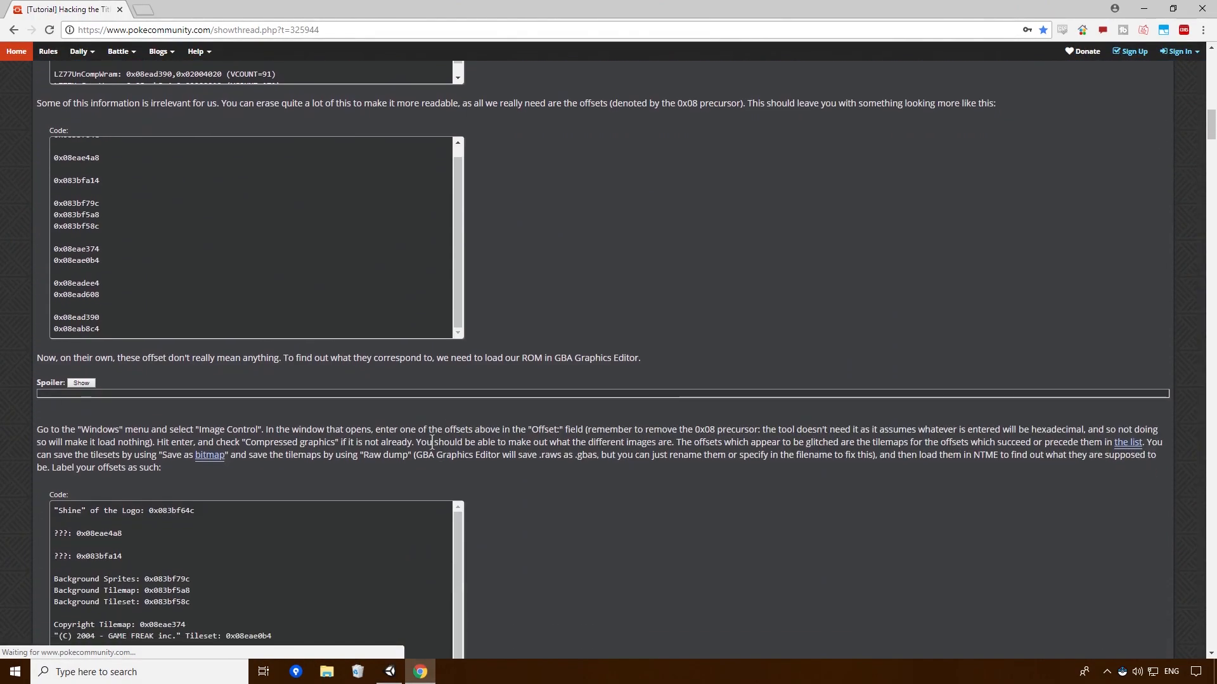
scroll(432, 442, down, 4)
scroll(432, 443, down, 1)
scroll(536, 419, down, 7)
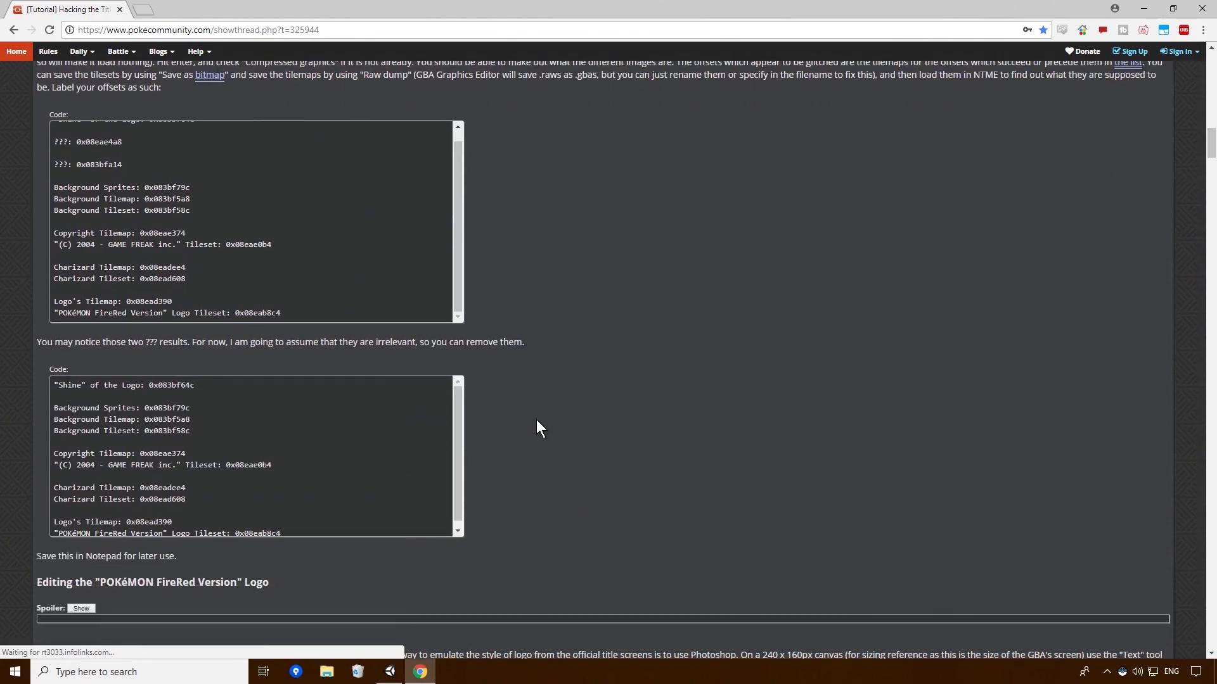
scroll(534, 418, down, 9)
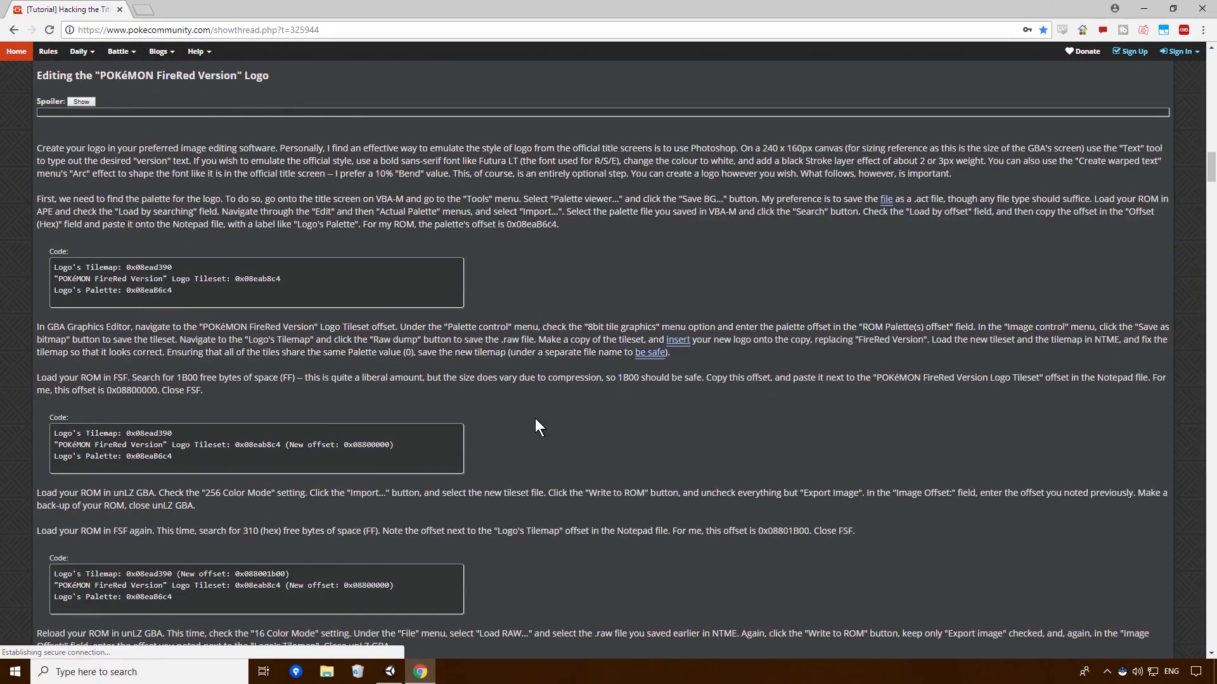
scroll(534, 418, down, 4)
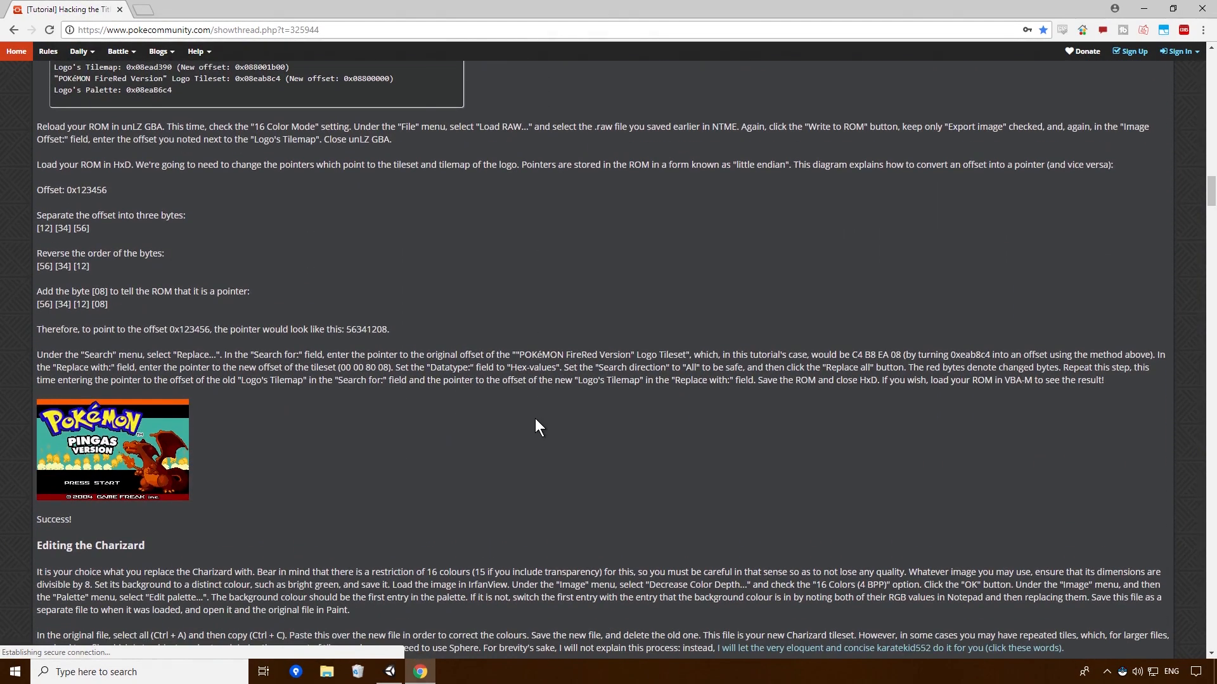
scroll(534, 428, up, 20)
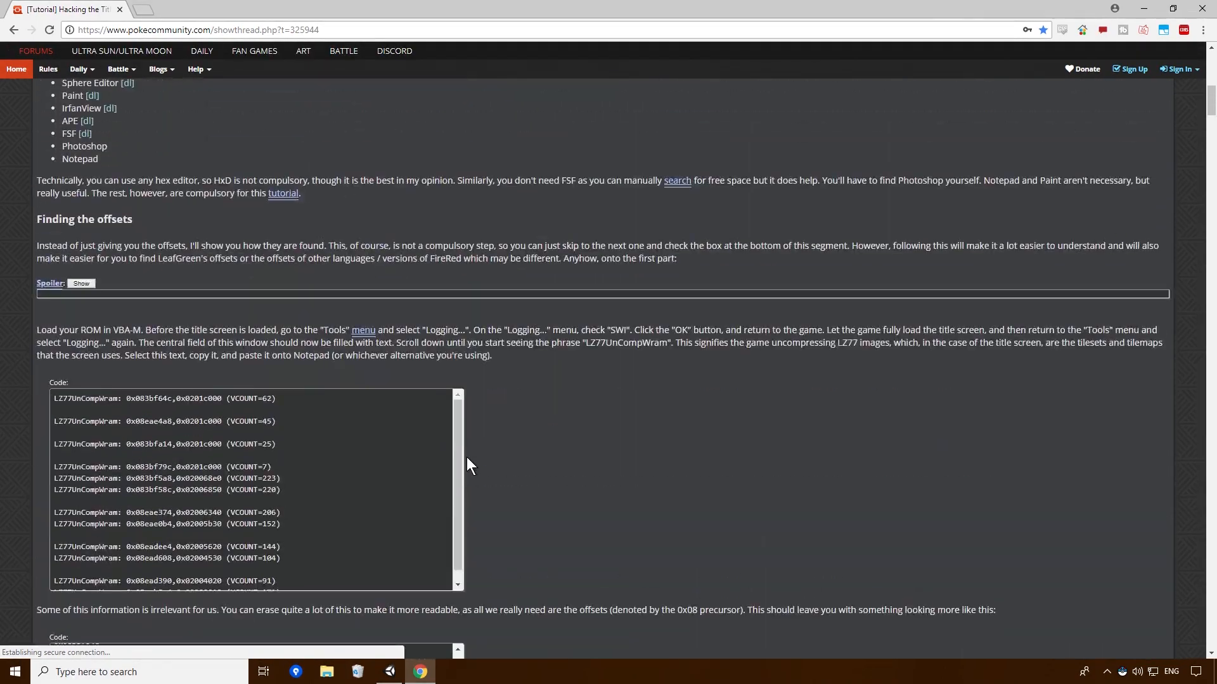
scroll(467, 458, up, 11)
Reveal the spoiler animation under Finding the offsets and review it along with the tools list
scroll(466, 457, down, 5)
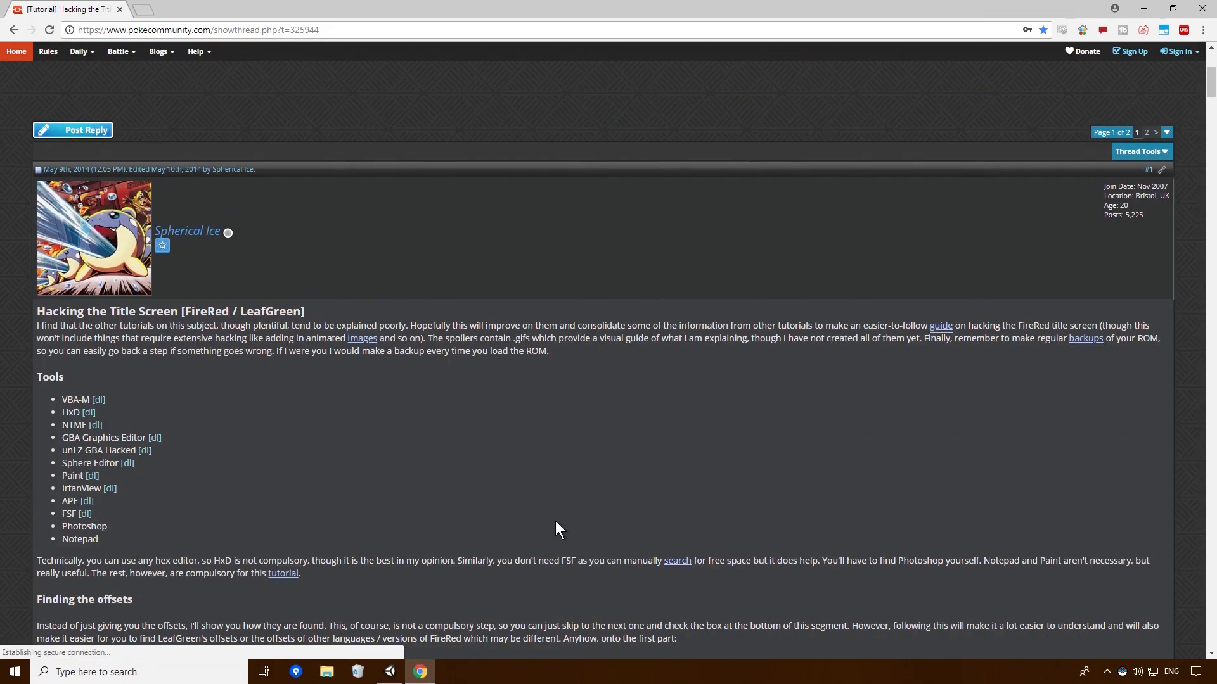
scroll(557, 481, down, 4)
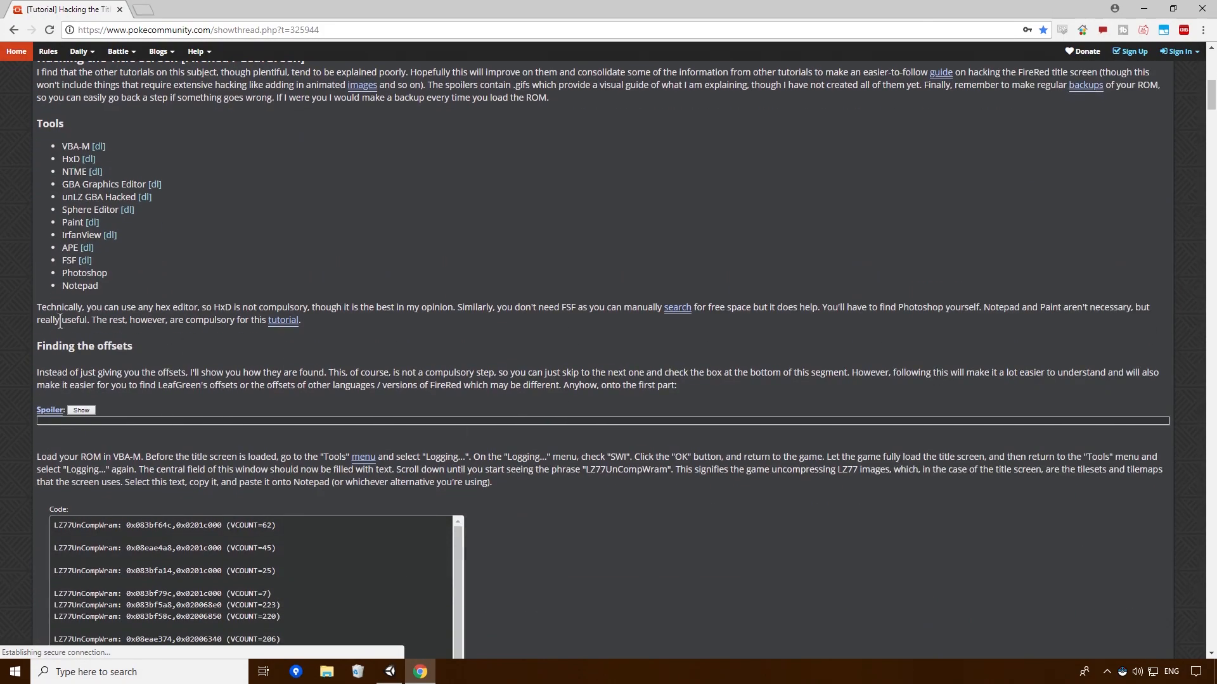
click(80, 411)
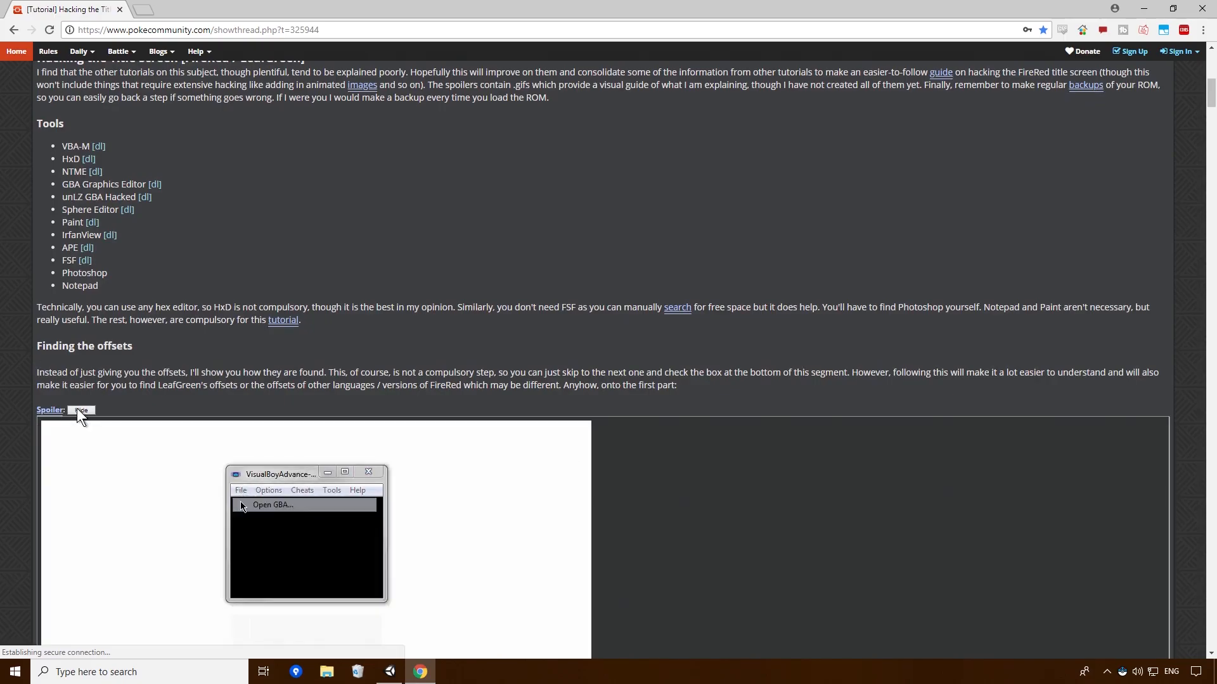
scroll(88, 396, down, 6)
scroll(126, 317, up, 5)
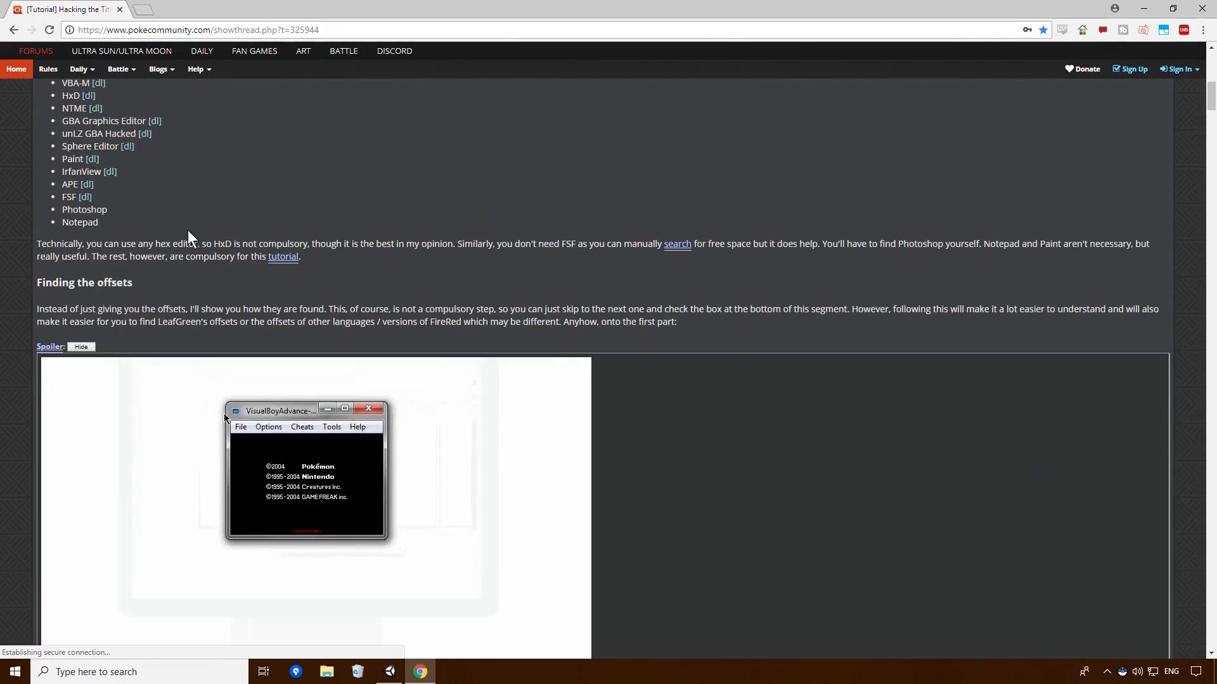
scroll(158, 237, up, 2)
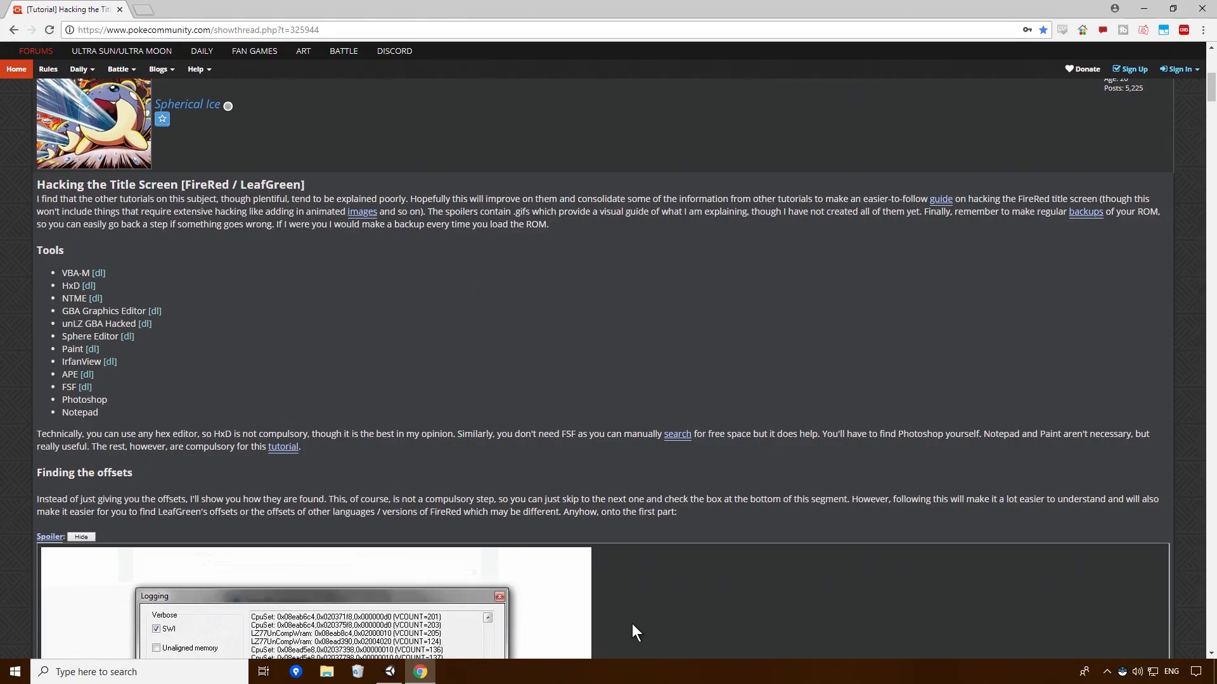
Examine the tutorial's labelled offset lists and the section on editing the FireRed Version logo
scroll(527, 484, down, 15)
scroll(172, 199, down, 4)
scroll(172, 200, down, 1)
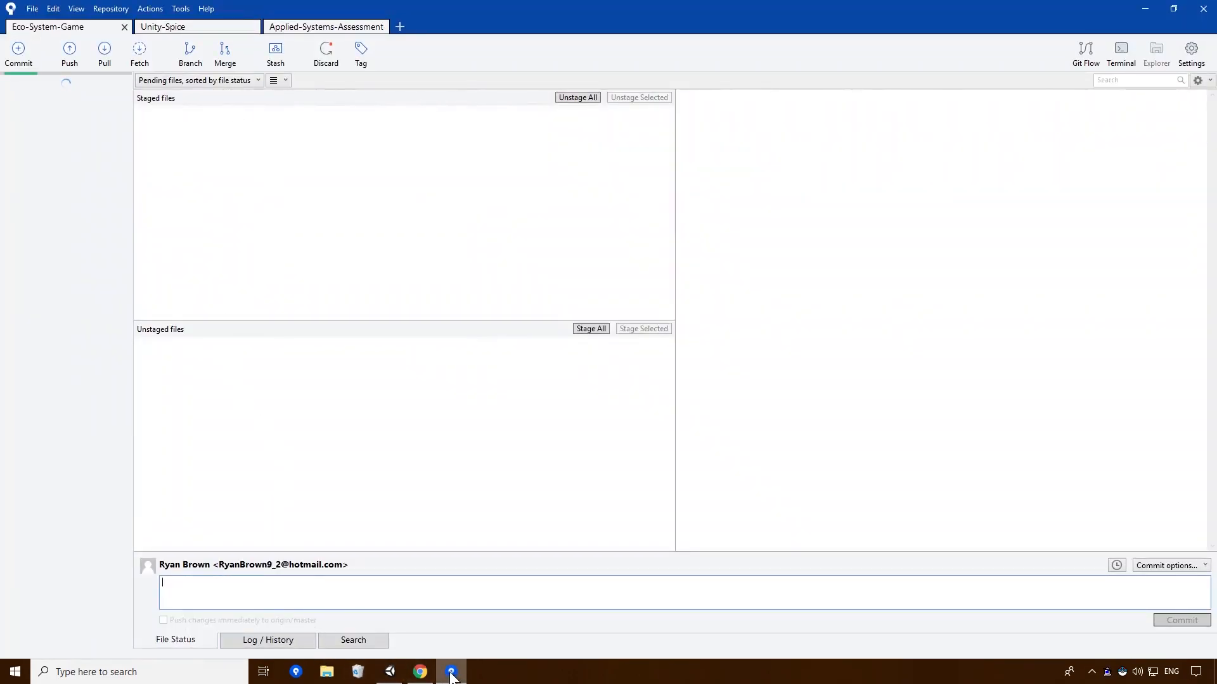
click(451, 674)
scroll(172, 512, down, 1)
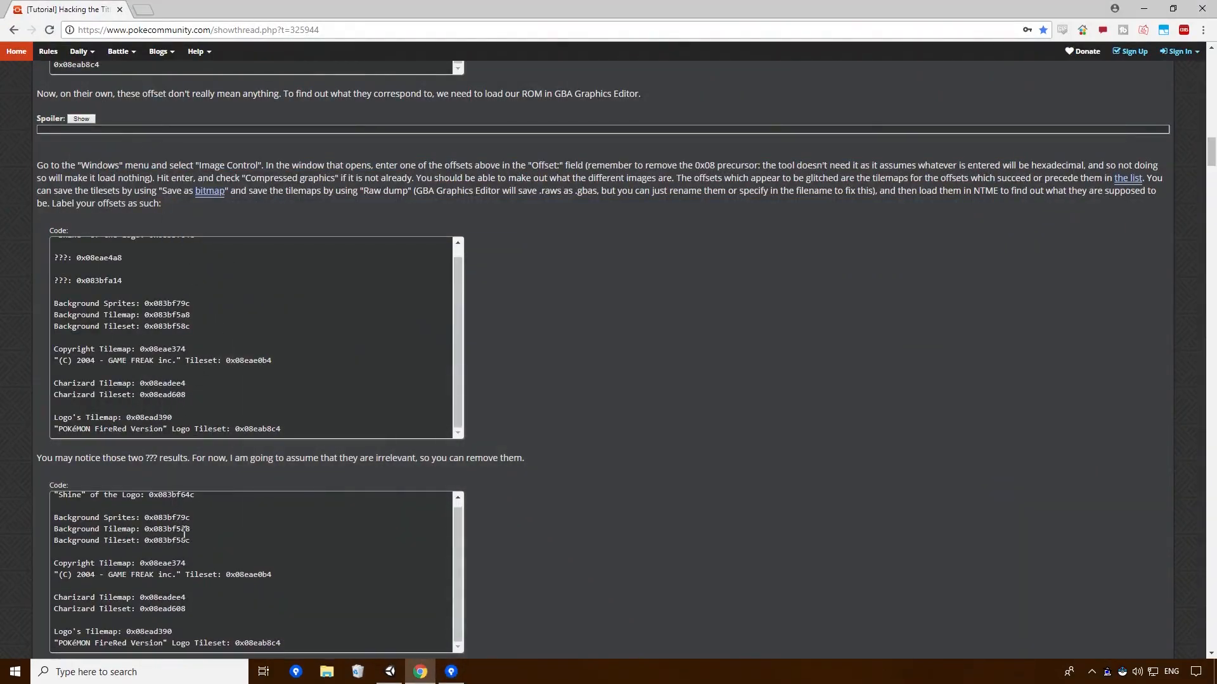
scroll(183, 534, down, 1)
drag(117, 225, 143, 304)
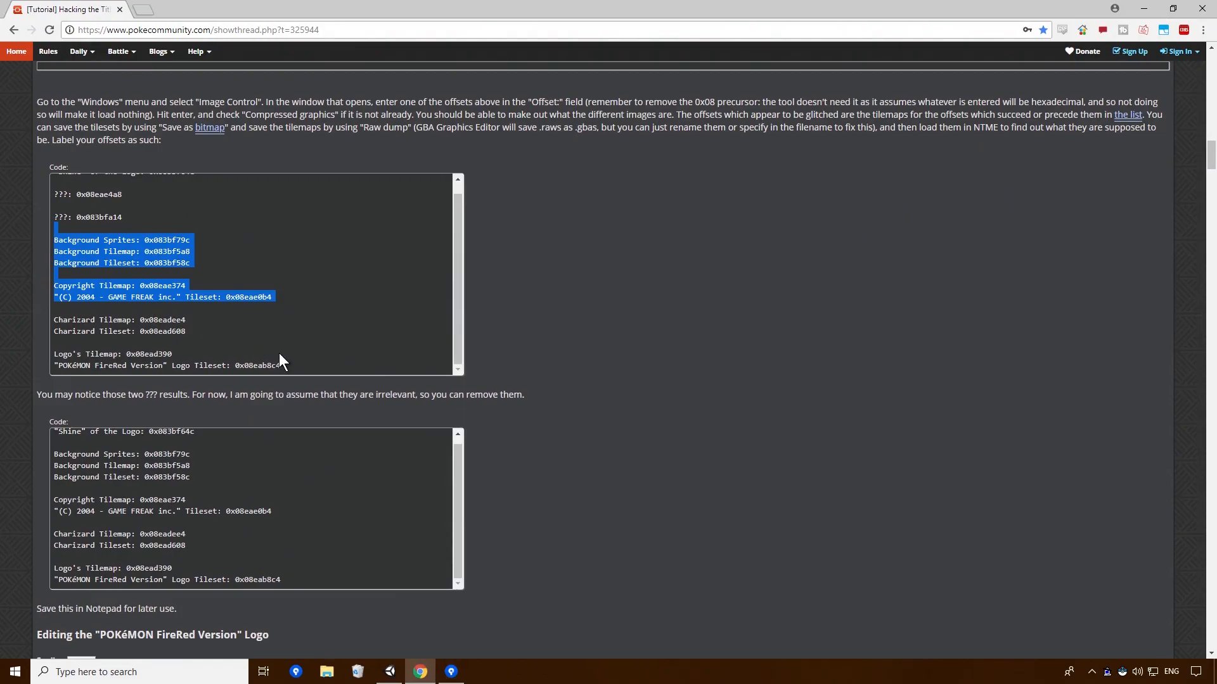
scroll(279, 358, down, 6)
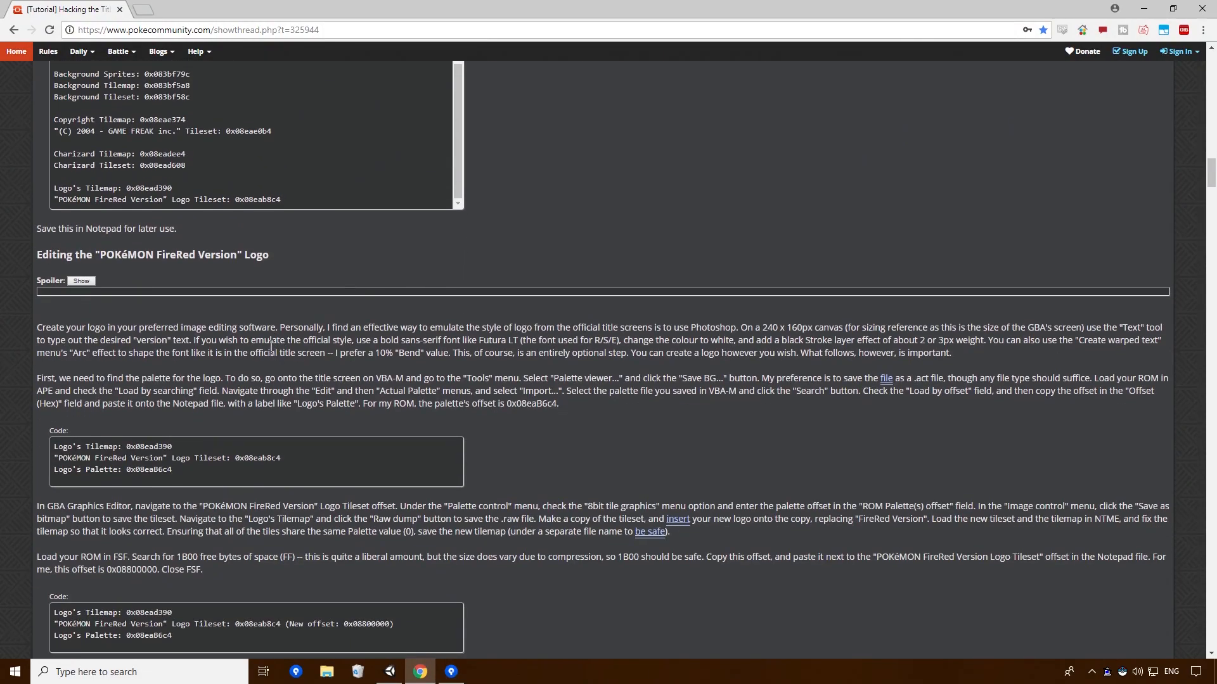
scroll(271, 348, down, 12)
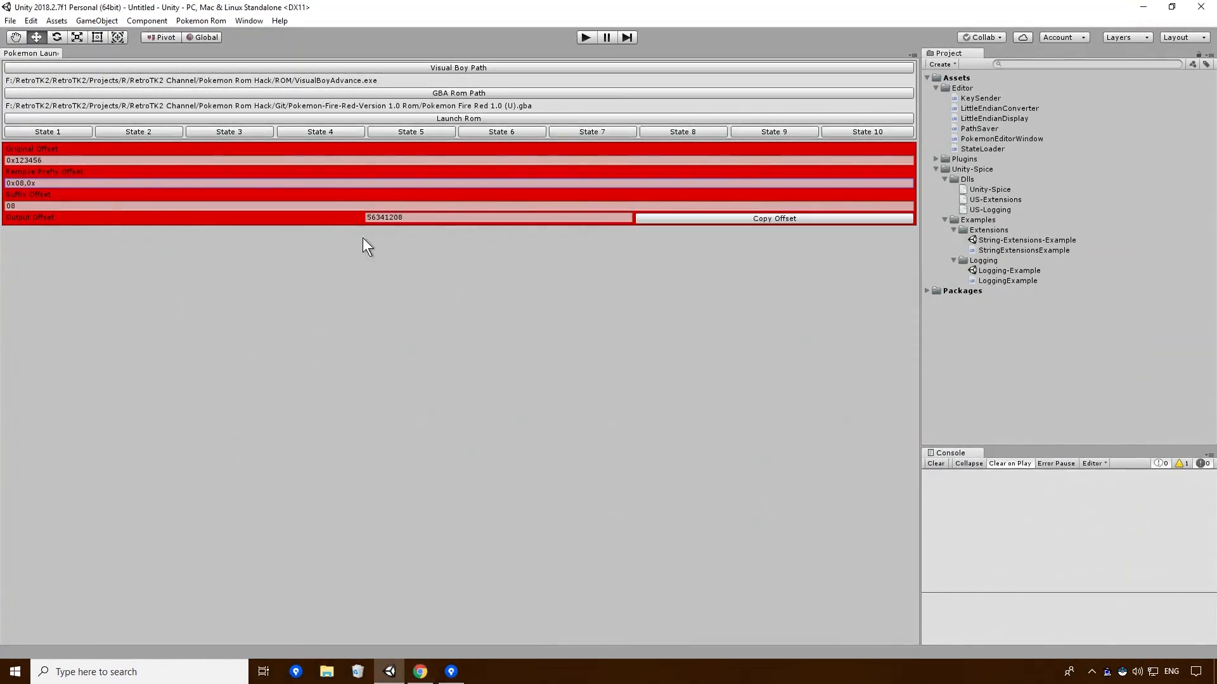
Launch the Pokemon Fire Red ROM from Unity's launcher window, view its title screen, and close the emulator
click(416, 217)
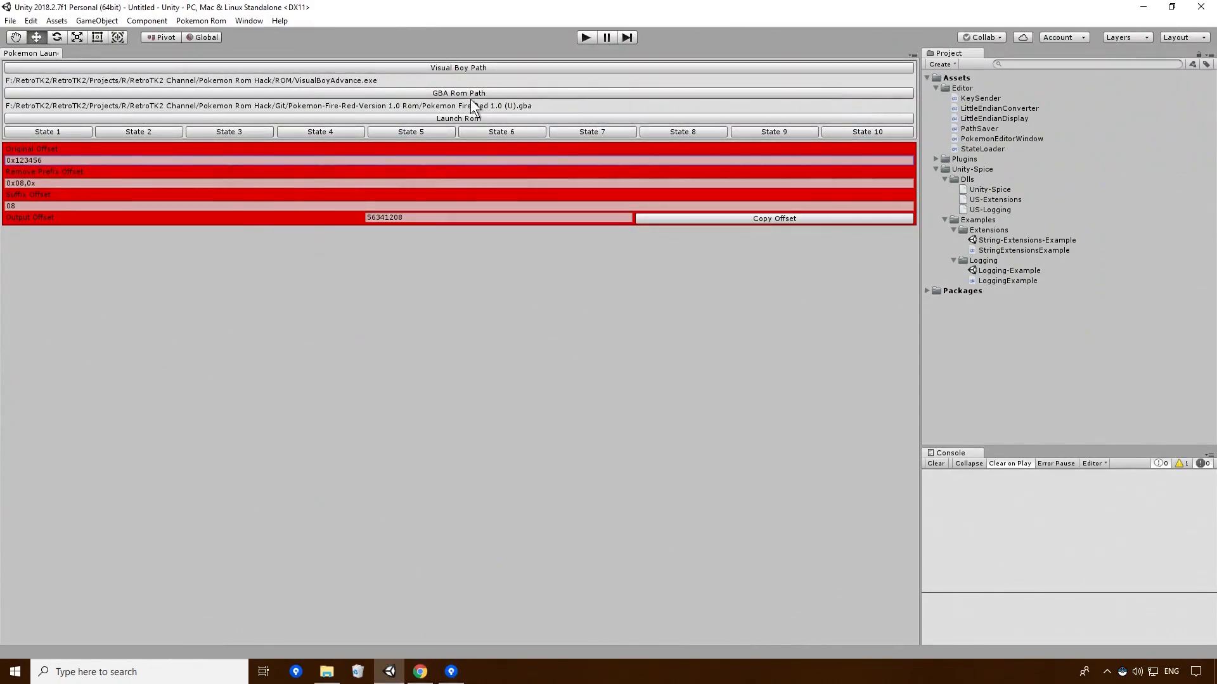
click(470, 119)
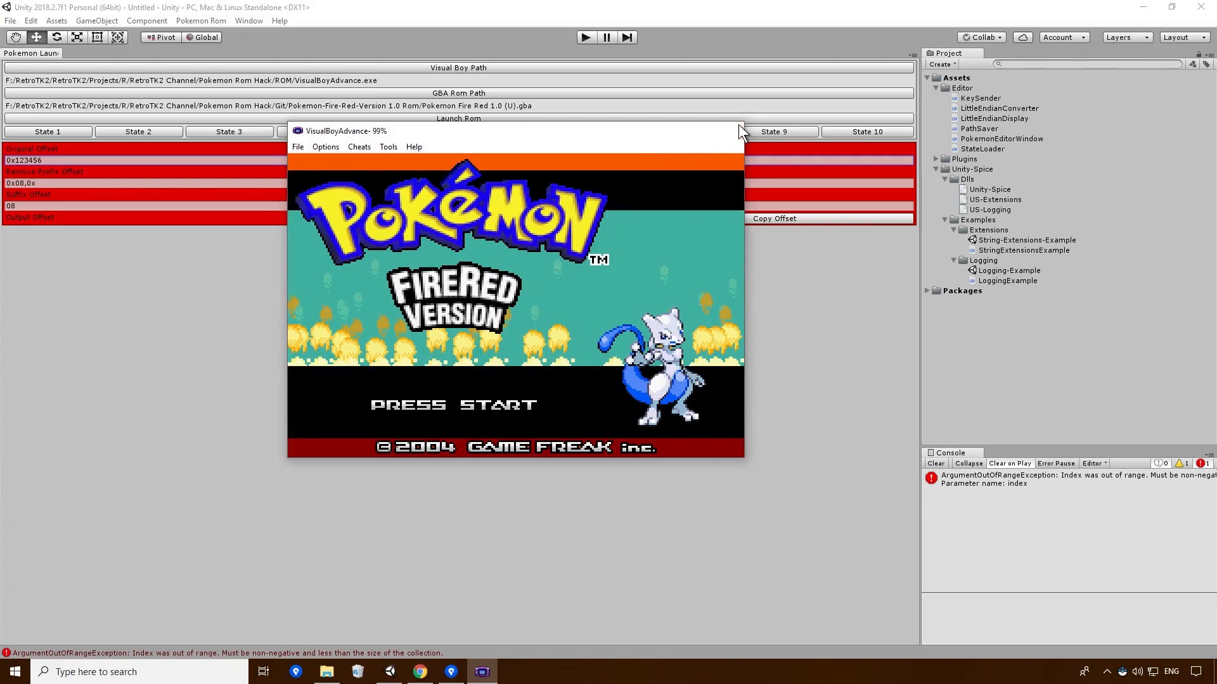
click(732, 130)
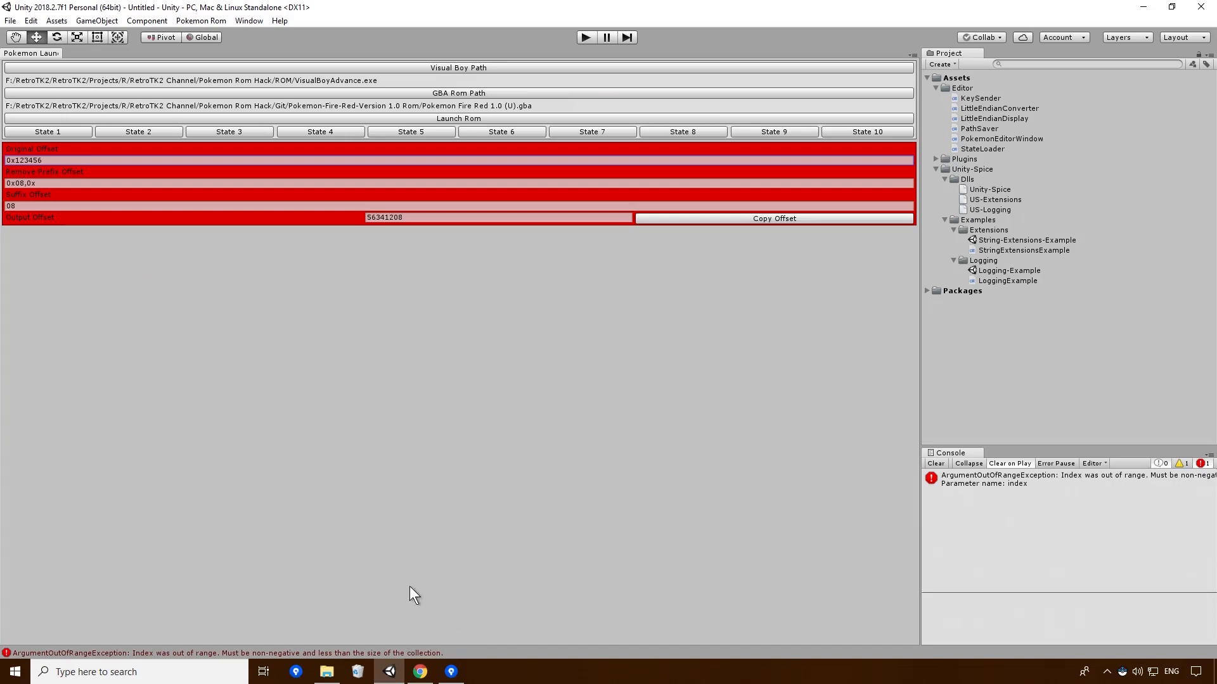
Switch back to Chrome and review the Finding the offsets instructions for logging the LZ77UnCompWram entries in VBA-M
click(431, 680)
scroll(296, 219, up, 6)
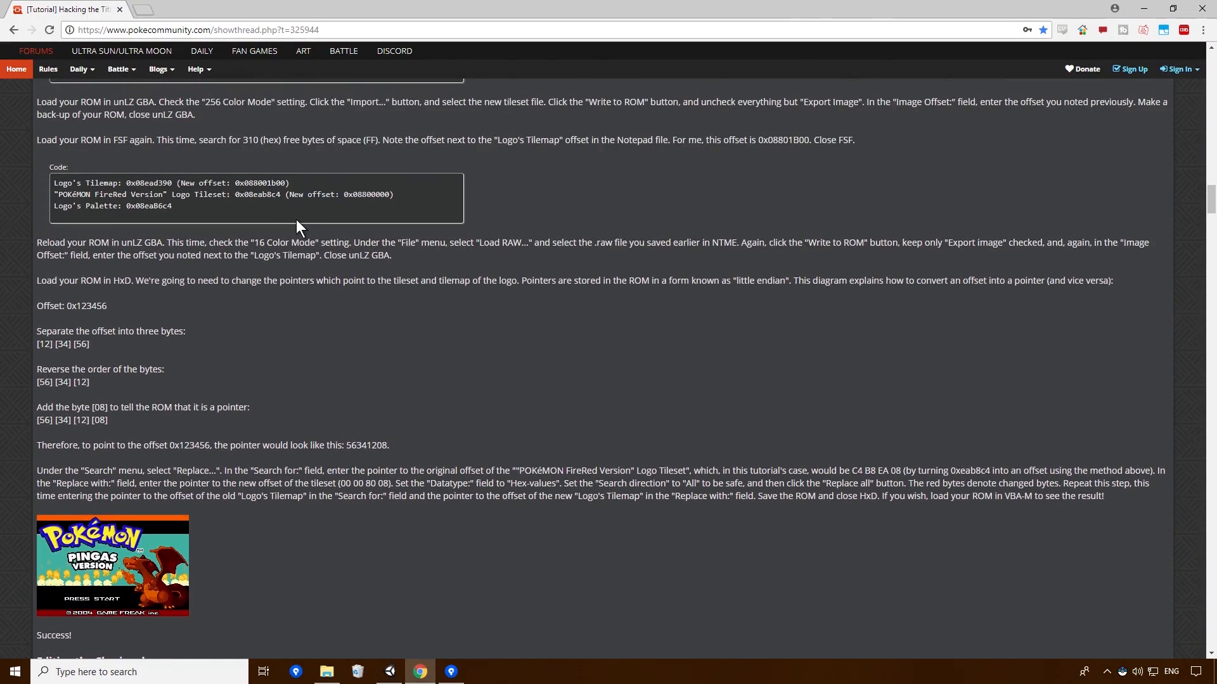
scroll(295, 219, up, 20)
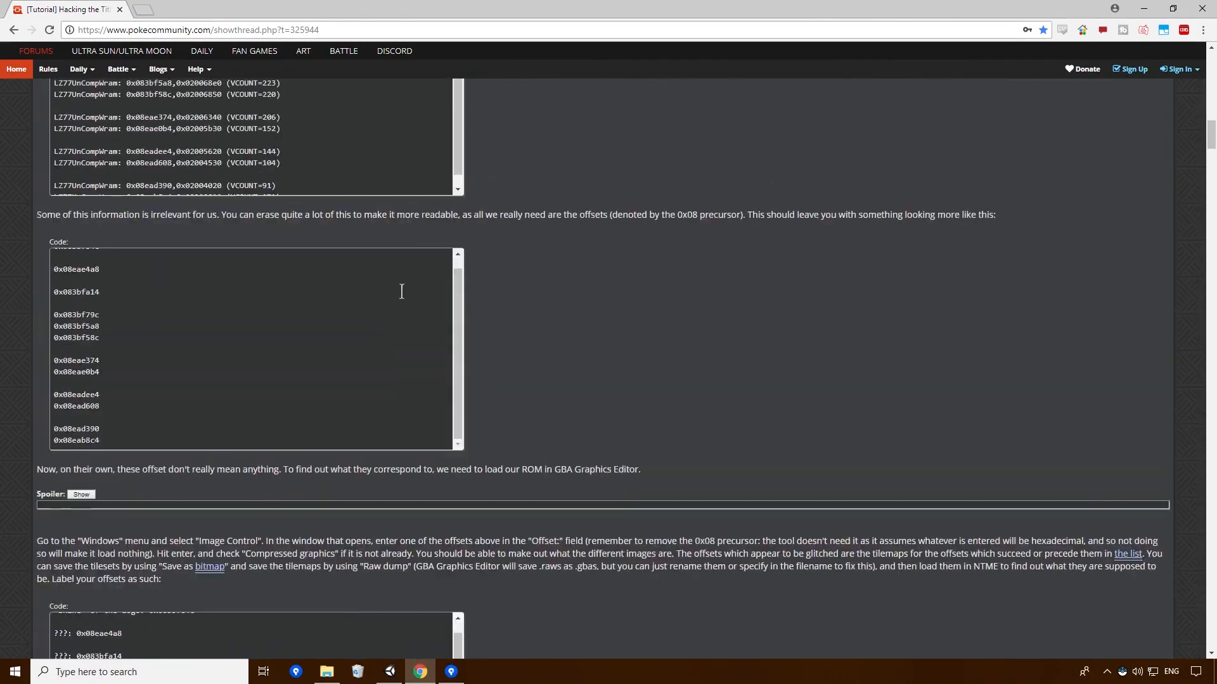
scroll(401, 293, up, 15)
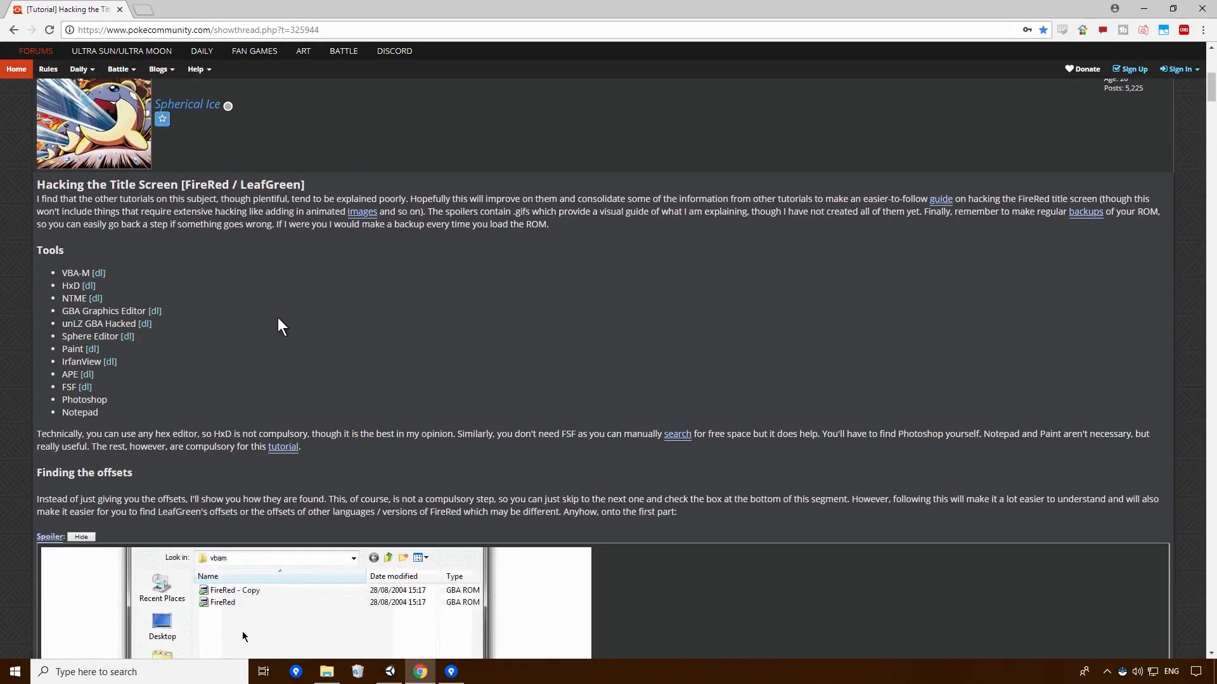
scroll(128, 374, down, 3)
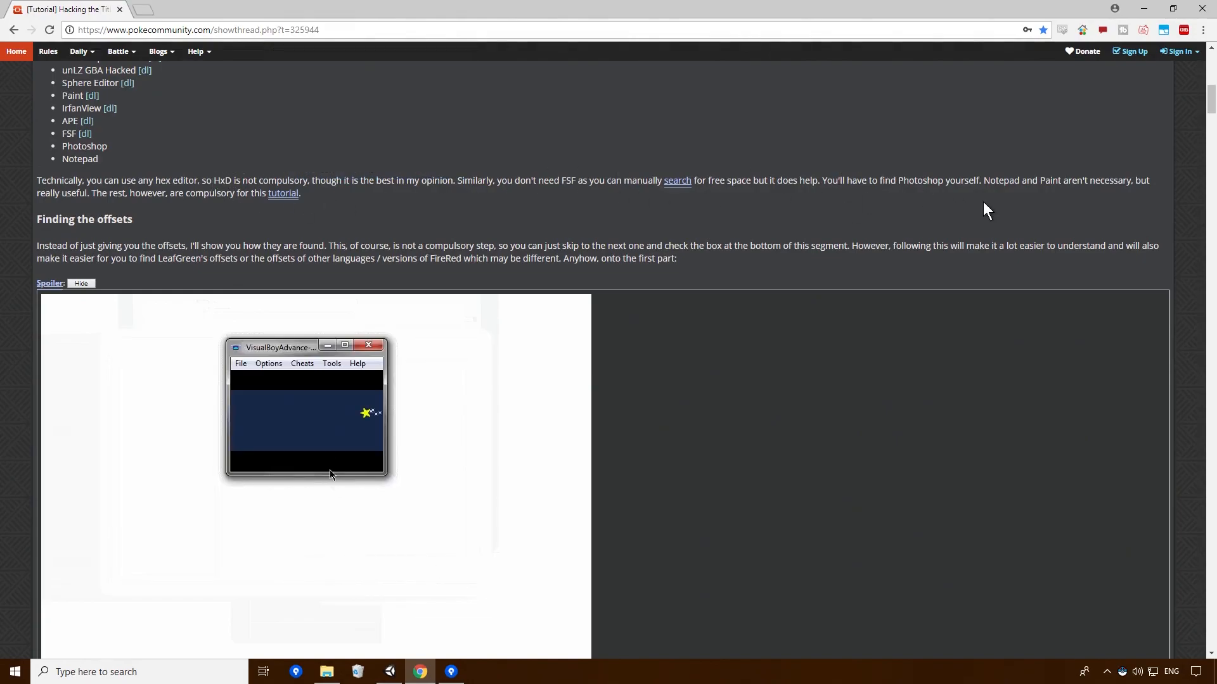
scroll(370, 193, down, 2)
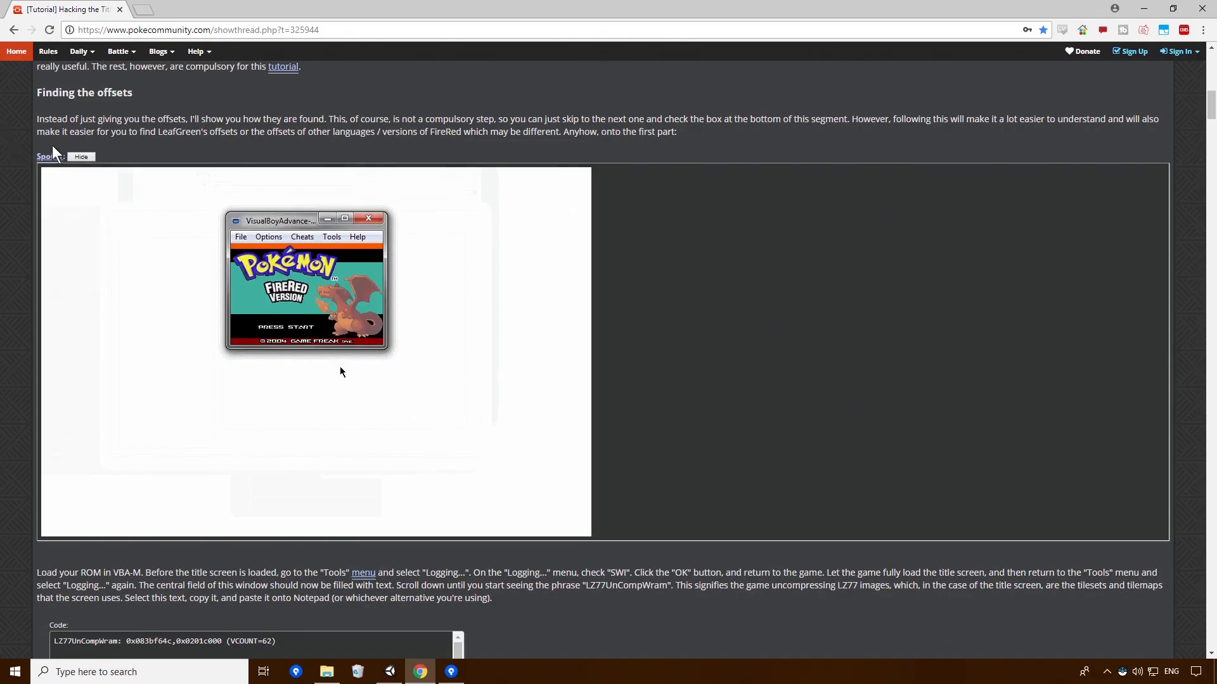
scroll(524, 273, down, 2)
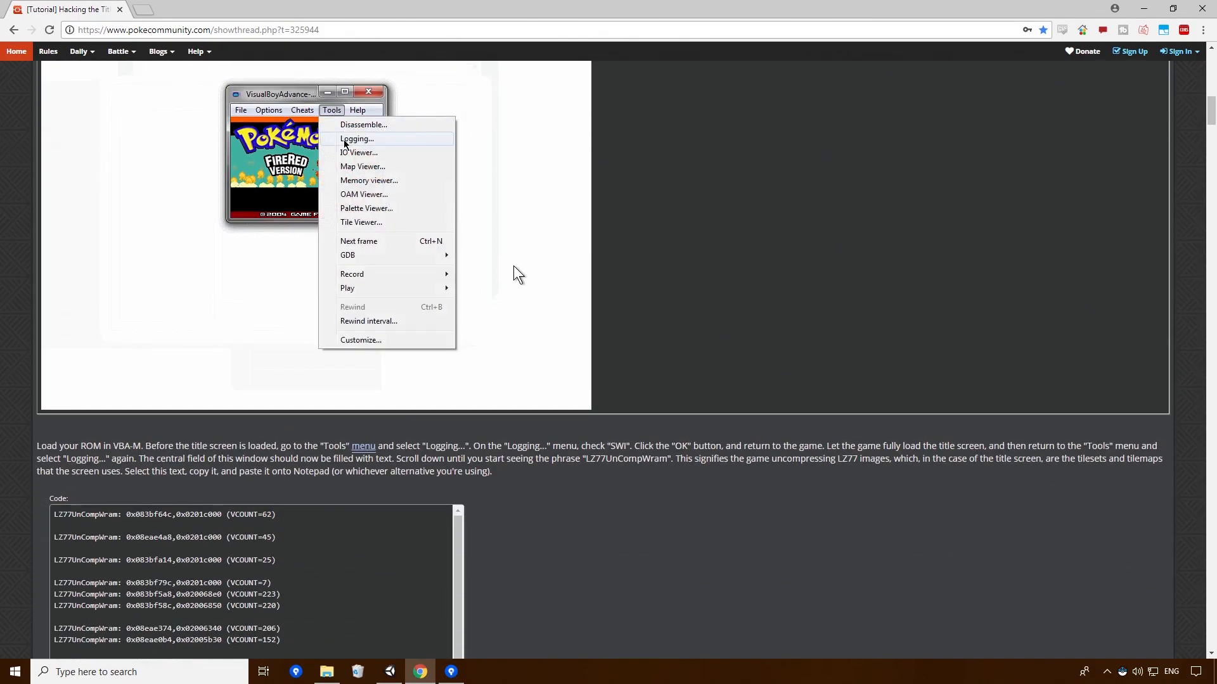
scroll(384, 96, down, 3)
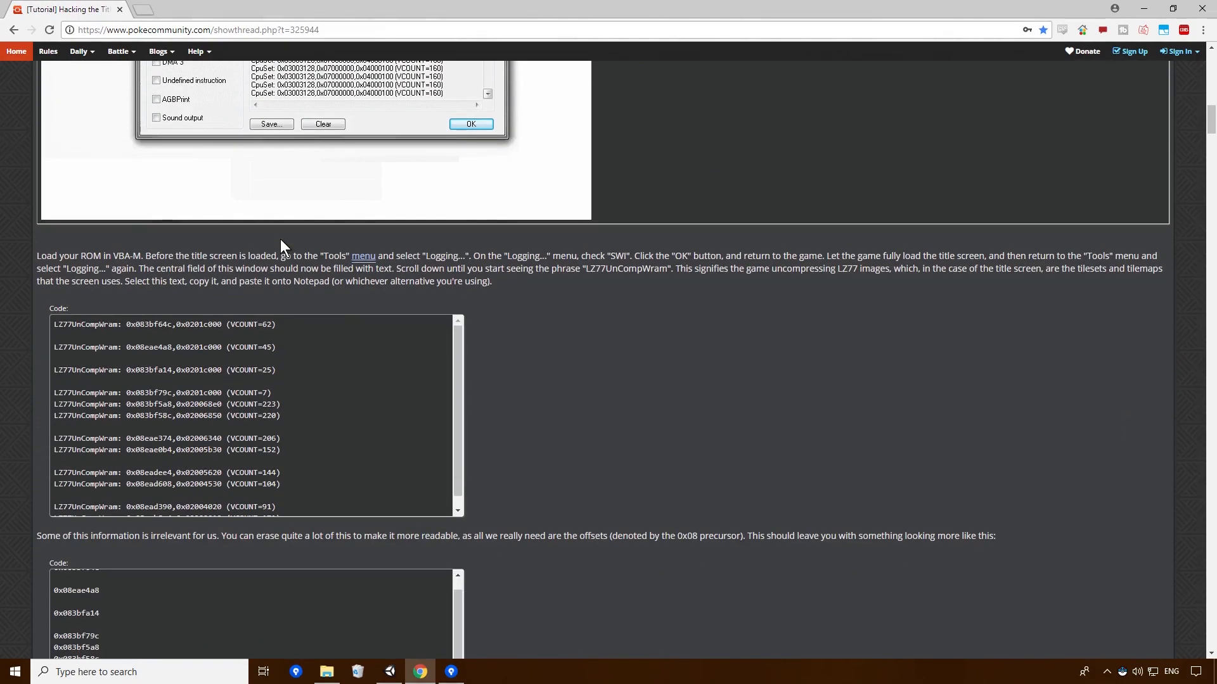
Open a blank Notepad document for collecting the logged offsets
click(139, 674)
text(not)
key(Return)
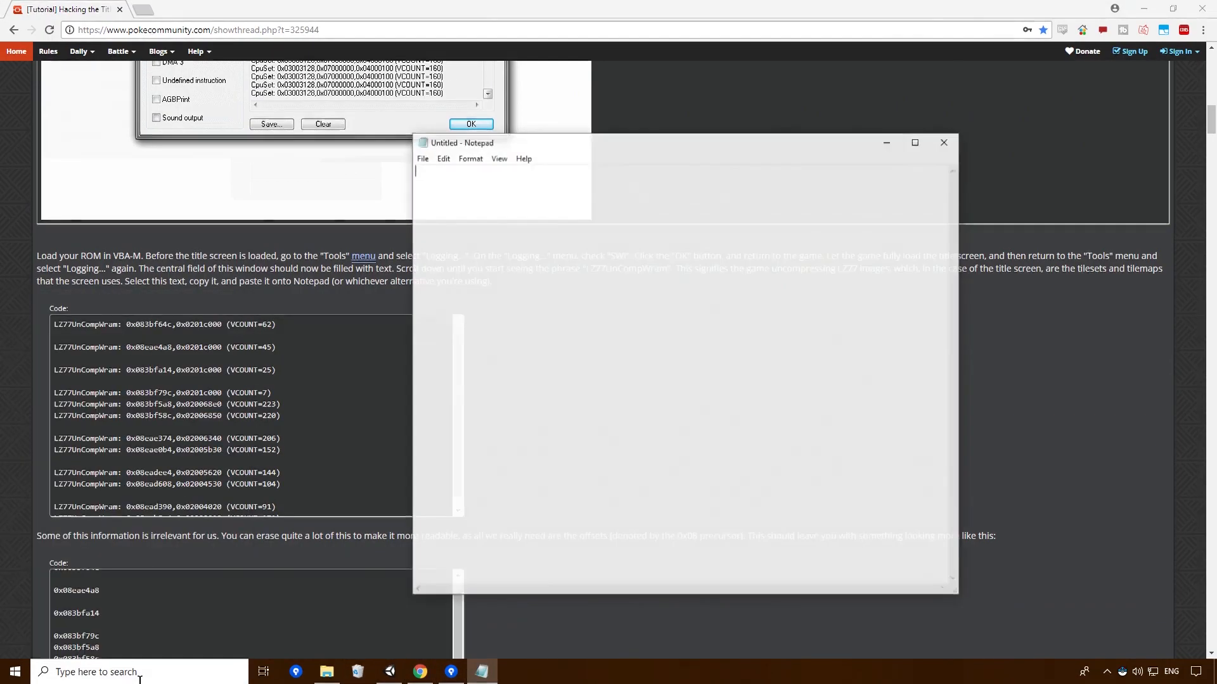
Move the blank Notepad window aside and read the tutorial's LZ77UnCompWram log and trimmed offset list
drag(670, 280, 803, 284)
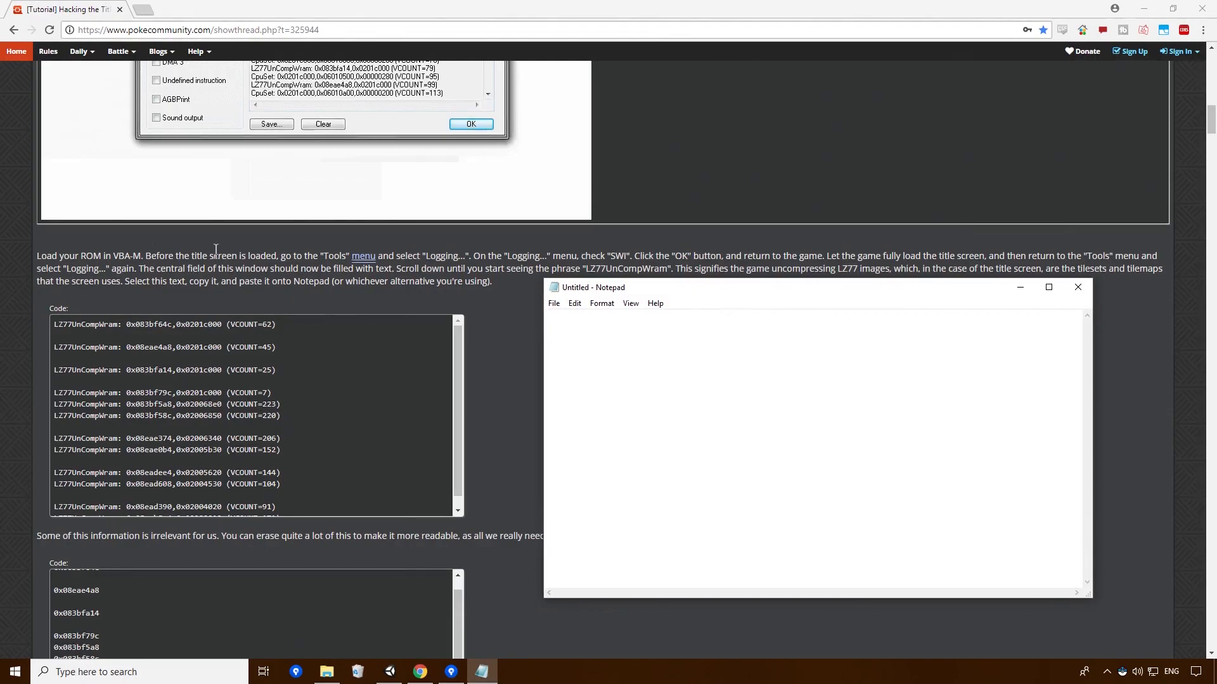
scroll(235, 293, down, 1)
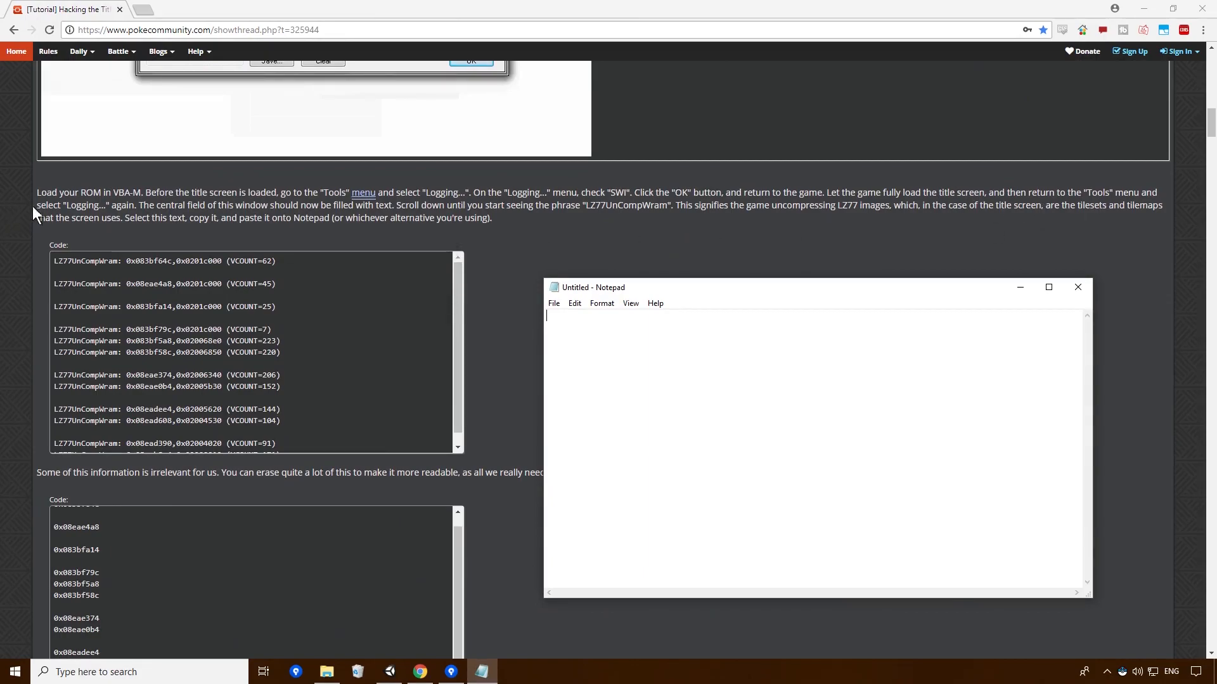
scroll(305, 322, down, 3)
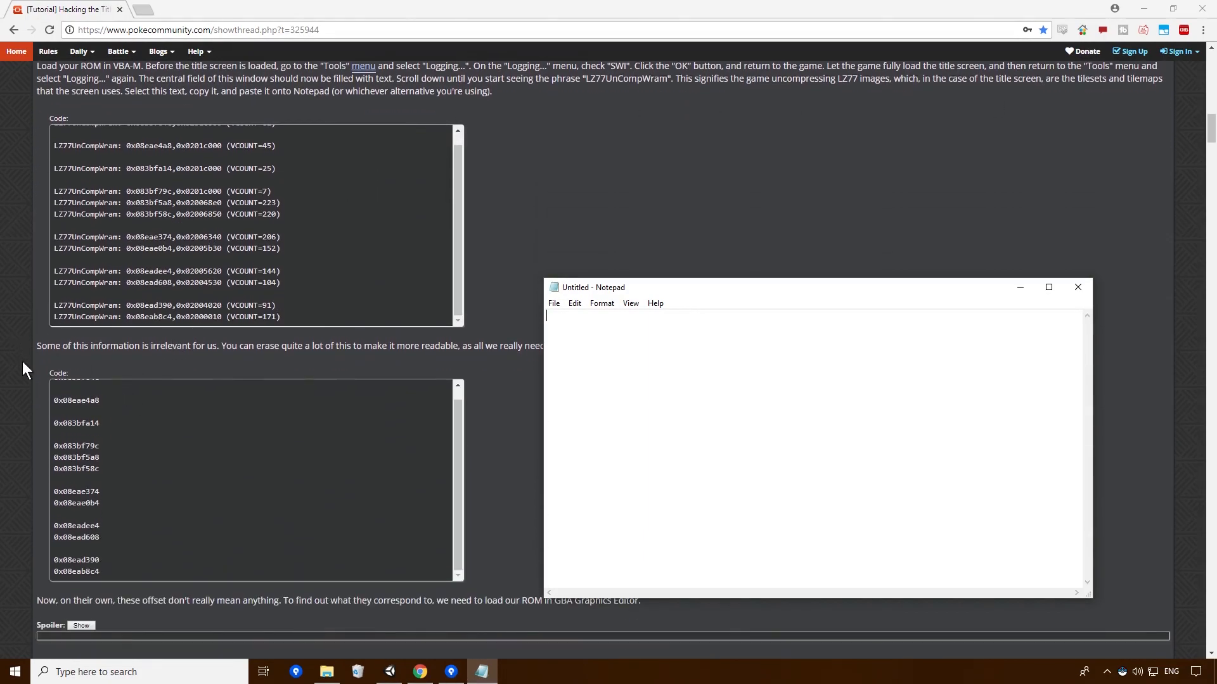
scroll(21, 363, down, 4)
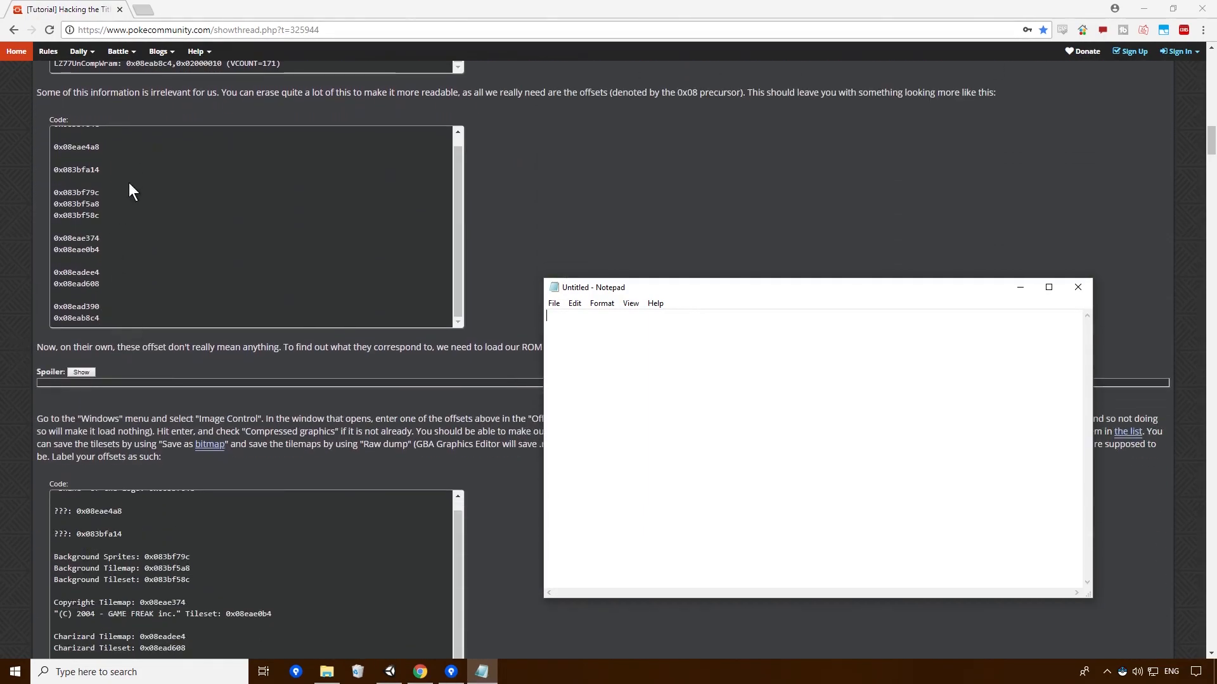
Reveal the GBA Graphics Editor spoiler and study the instructions for saving tilesets, dumping tilemaps and labelling offsets
click(81, 372)
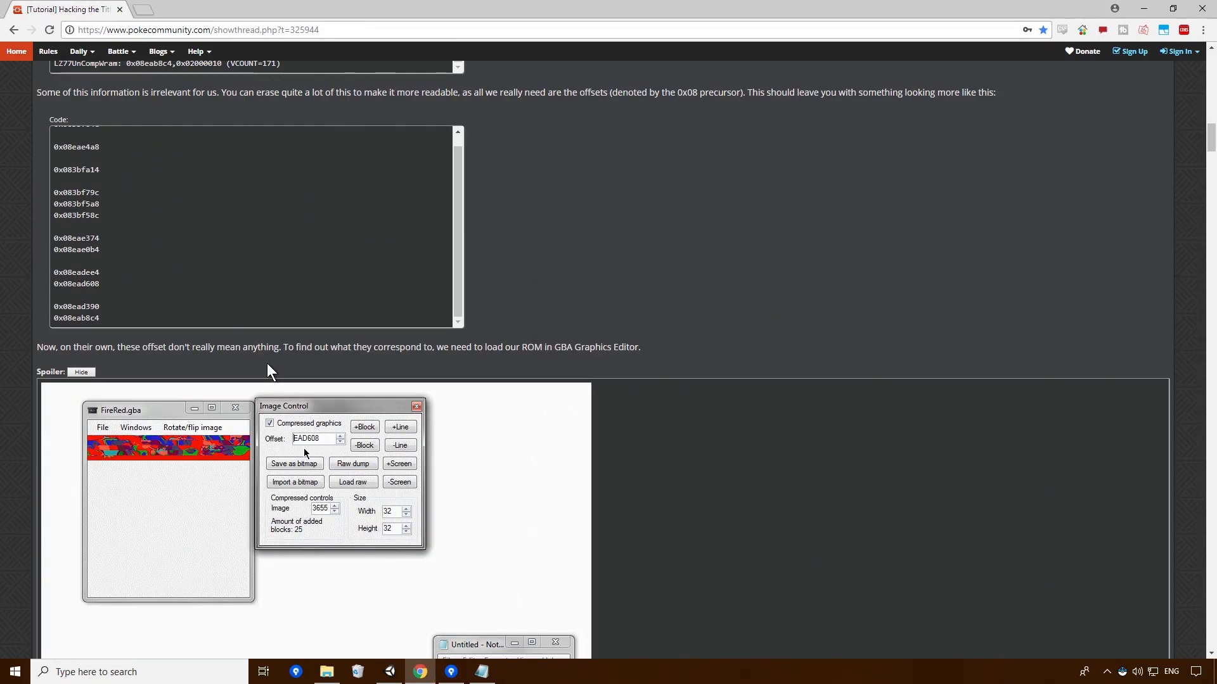
scroll(530, 375, down, 5)
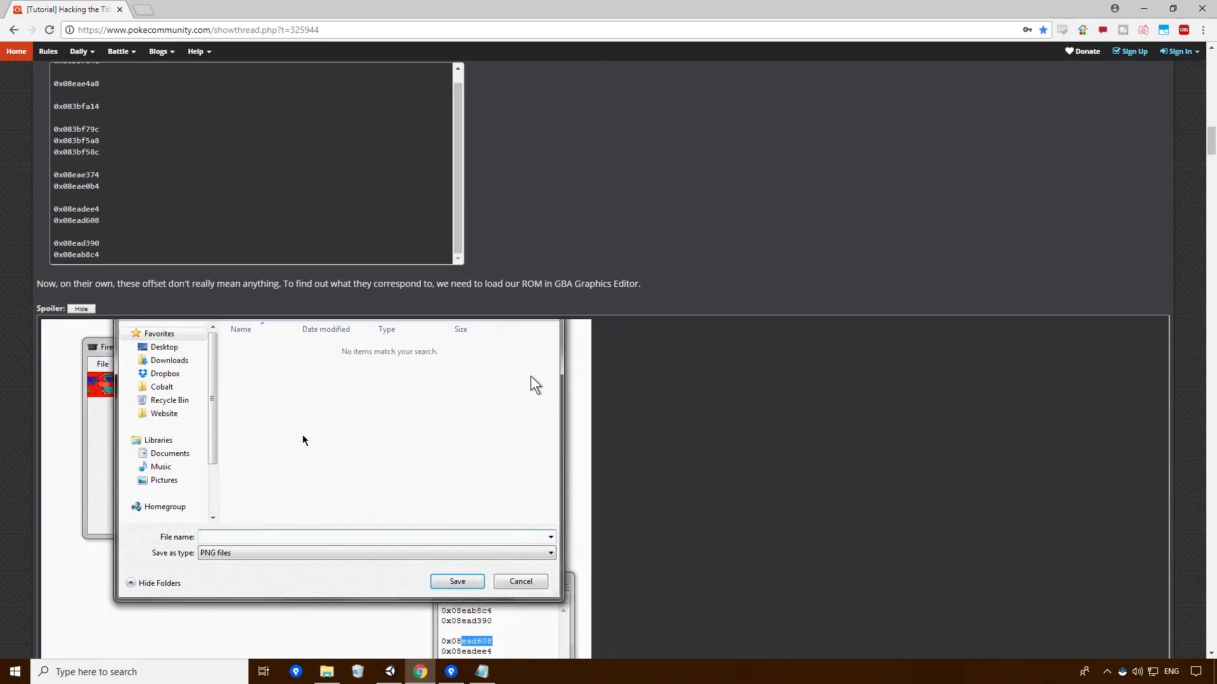
scroll(509, 351, down, 2)
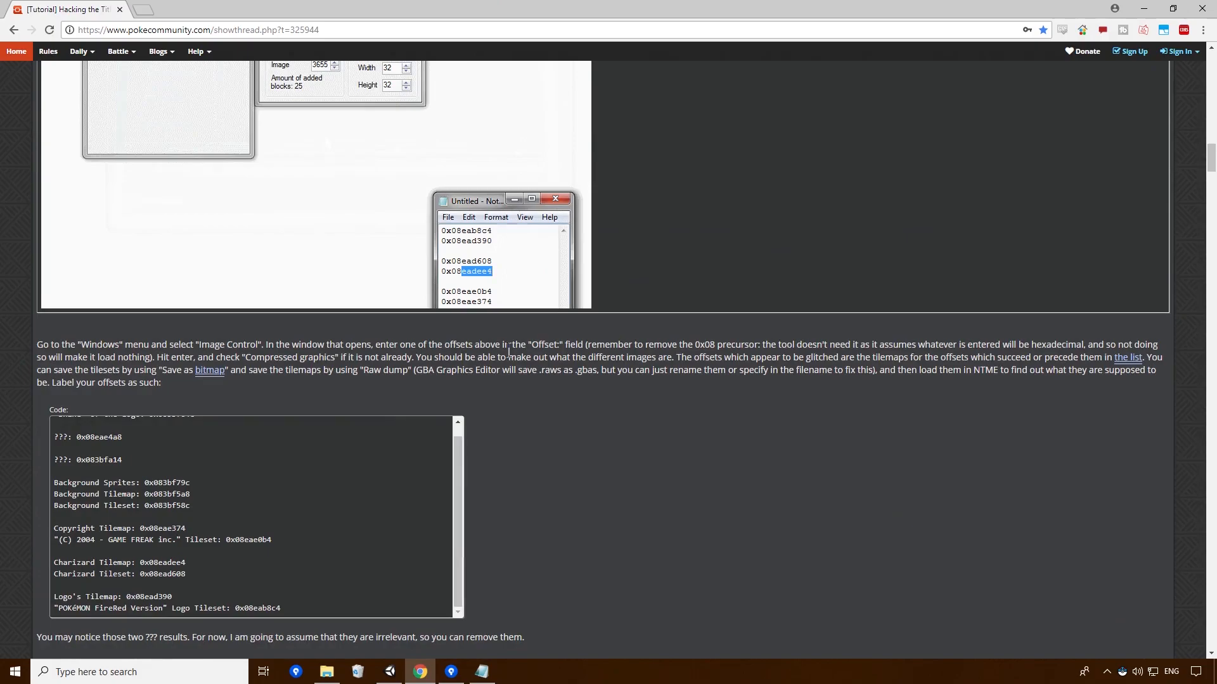
scroll(509, 351, up, 4)
scroll(243, 502, down, 5)
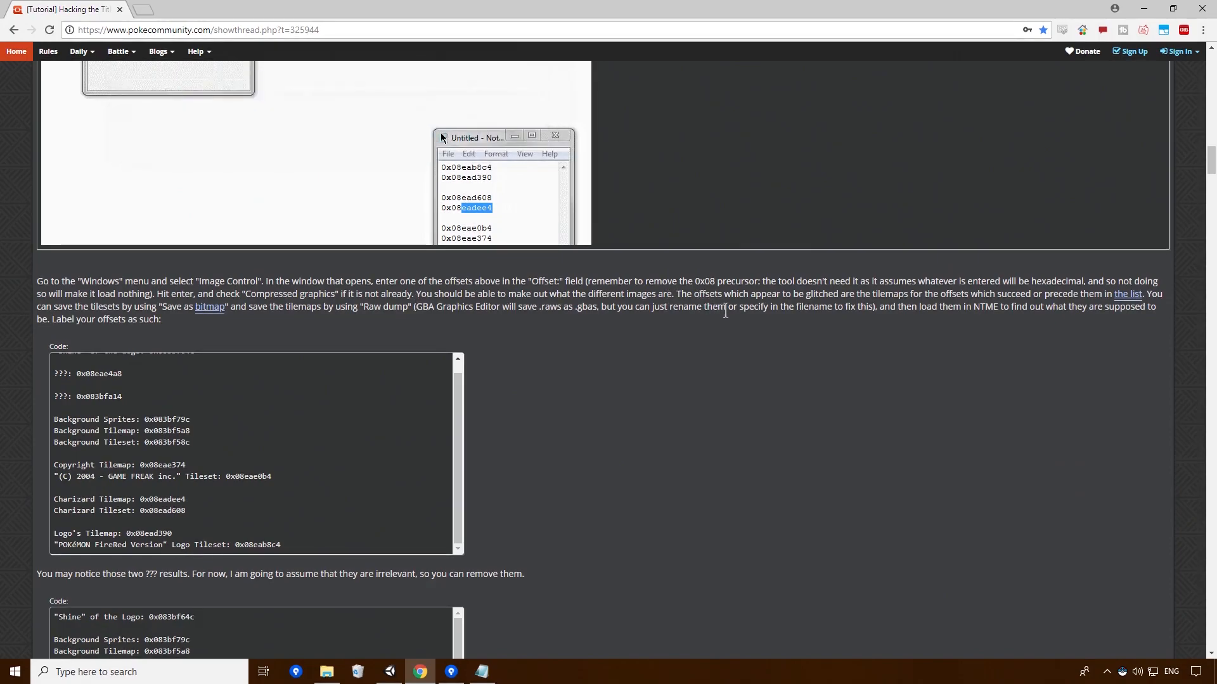
scroll(790, 304, down, 1)
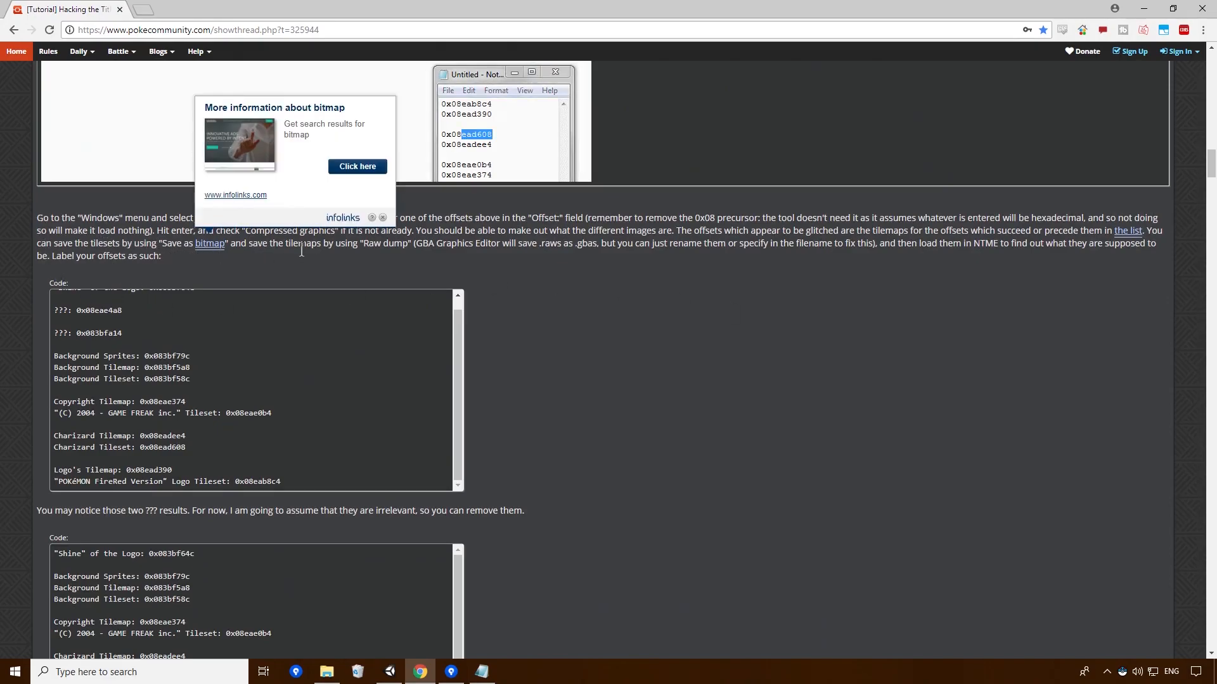
scroll(190, 315, up, 3)
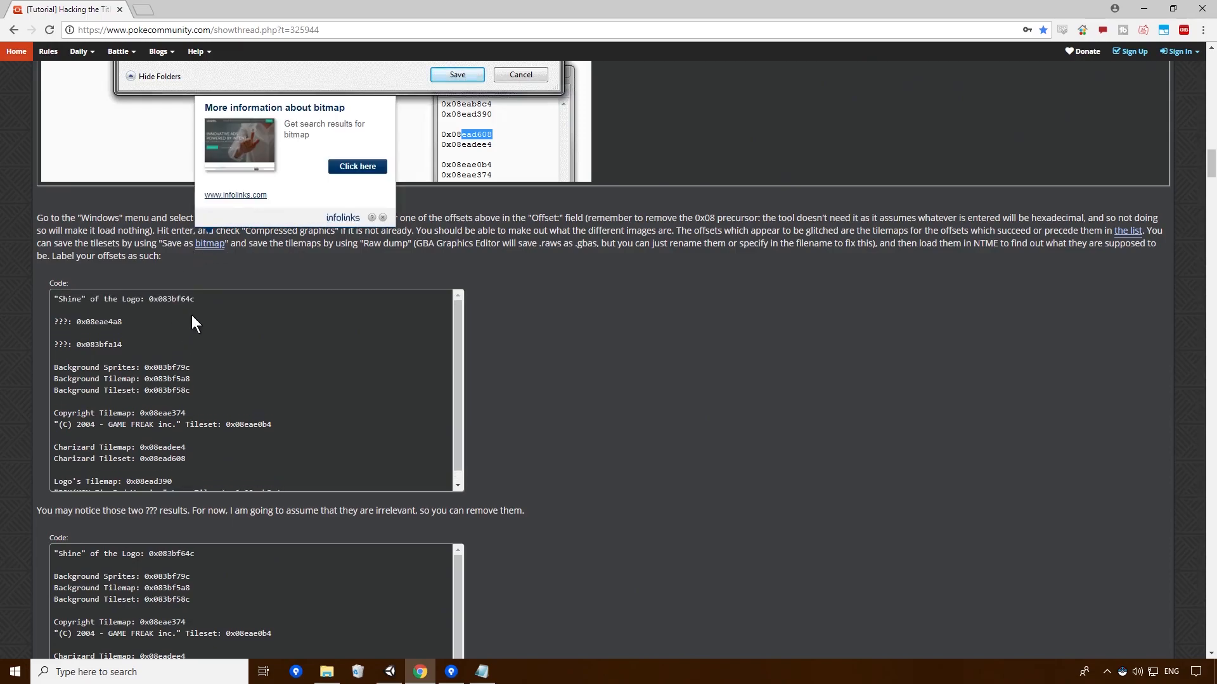
scroll(222, 337, up, 4)
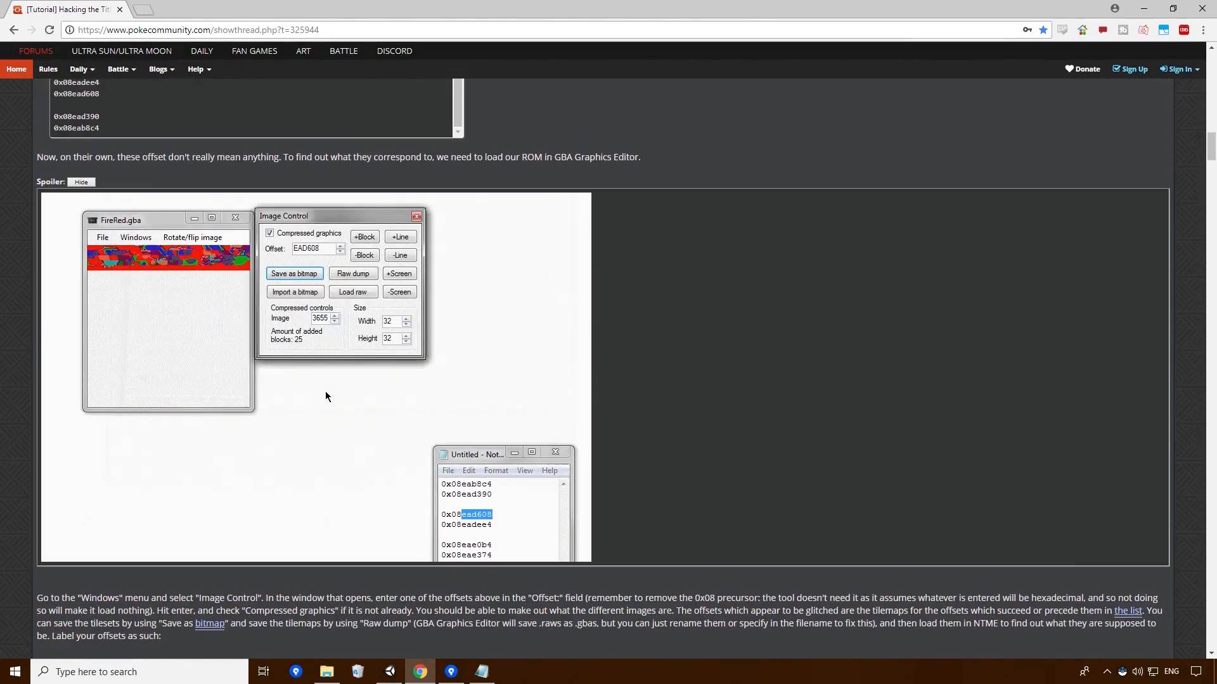
Launch NLZ-GBA Advance.exe from the Programs > Title Screen Edit > NLZ-GBA folder and bring up its ROM selection dialog
click(327, 672)
click(619, 154)
double_click(405, 219)
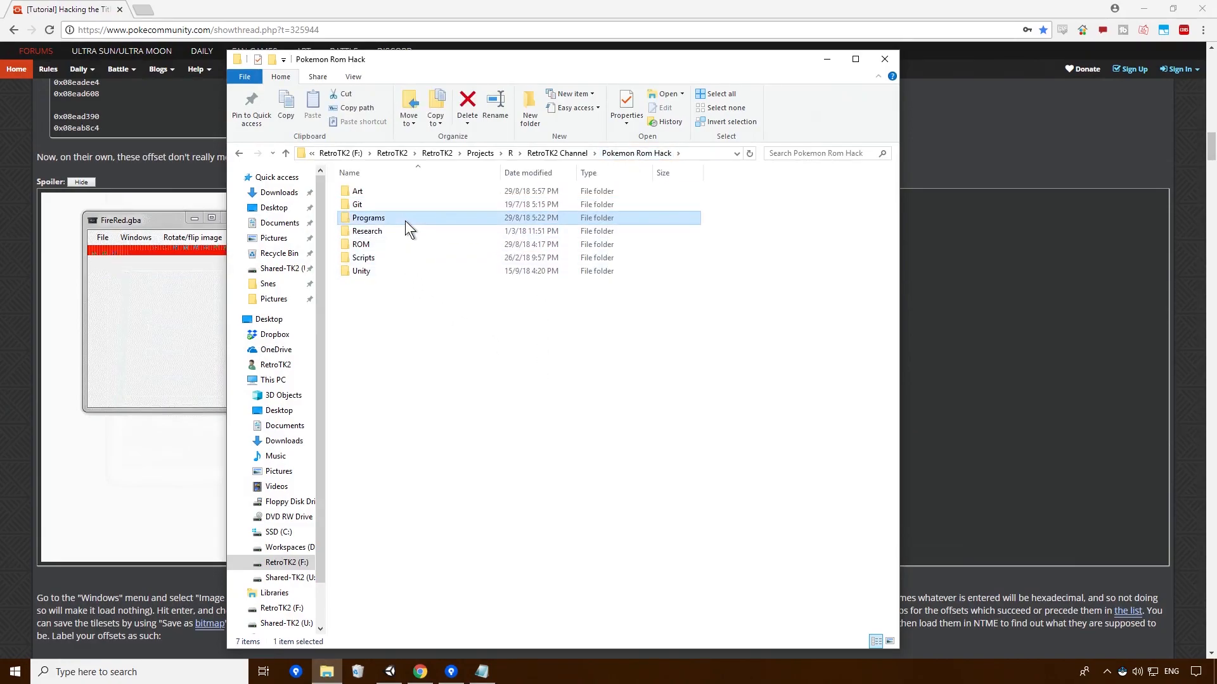
double_click(396, 300)
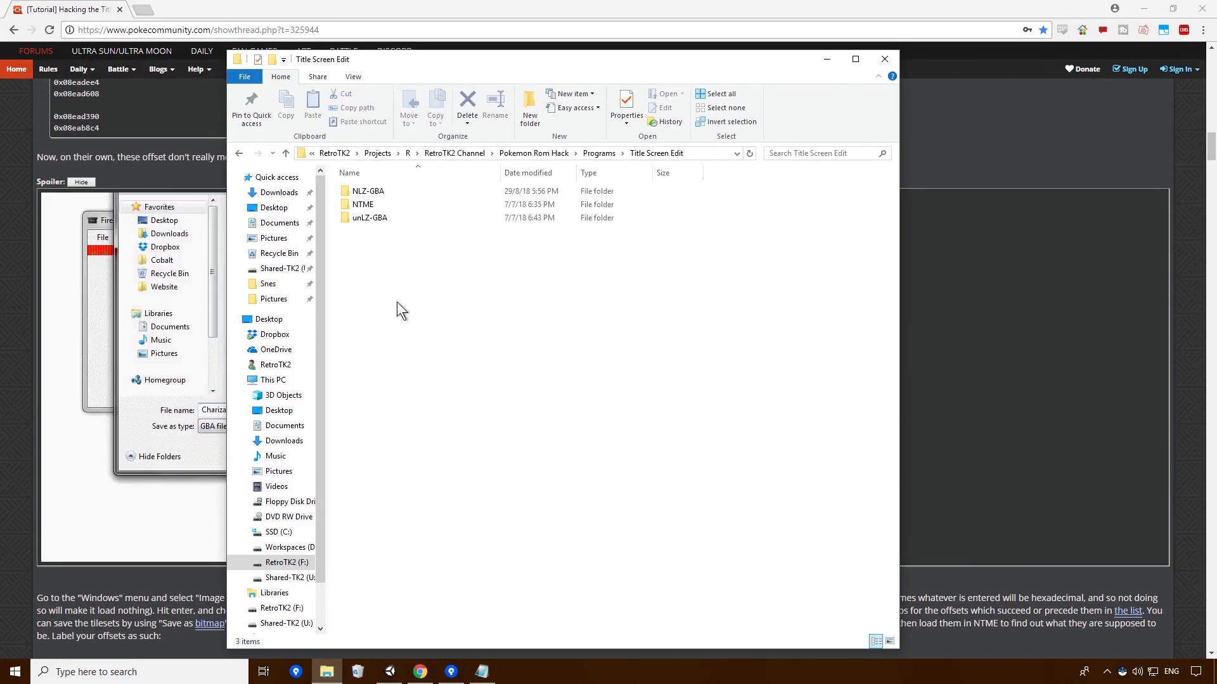
double_click(403, 193)
double_click(409, 207)
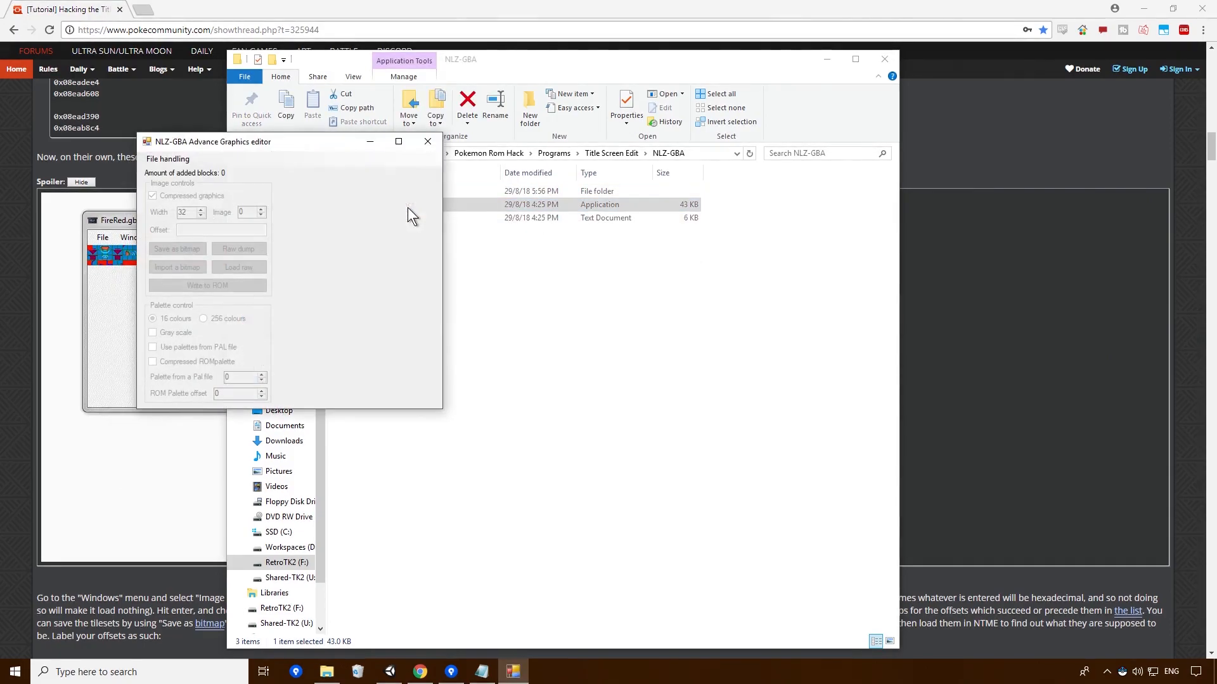
click(477, 213)
click(489, 229)
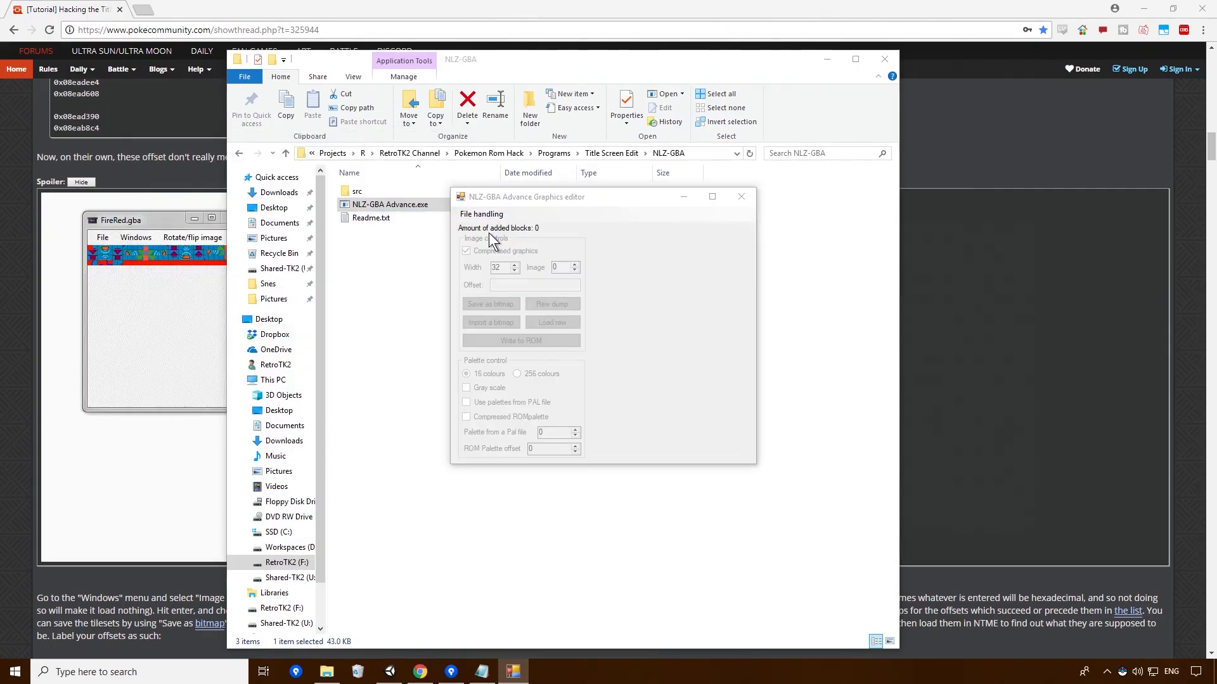
Copy the Pokemon Rom Hack folder from RetroTK2 Channel and paste it as a shortcut on the desktop
click(449, 250)
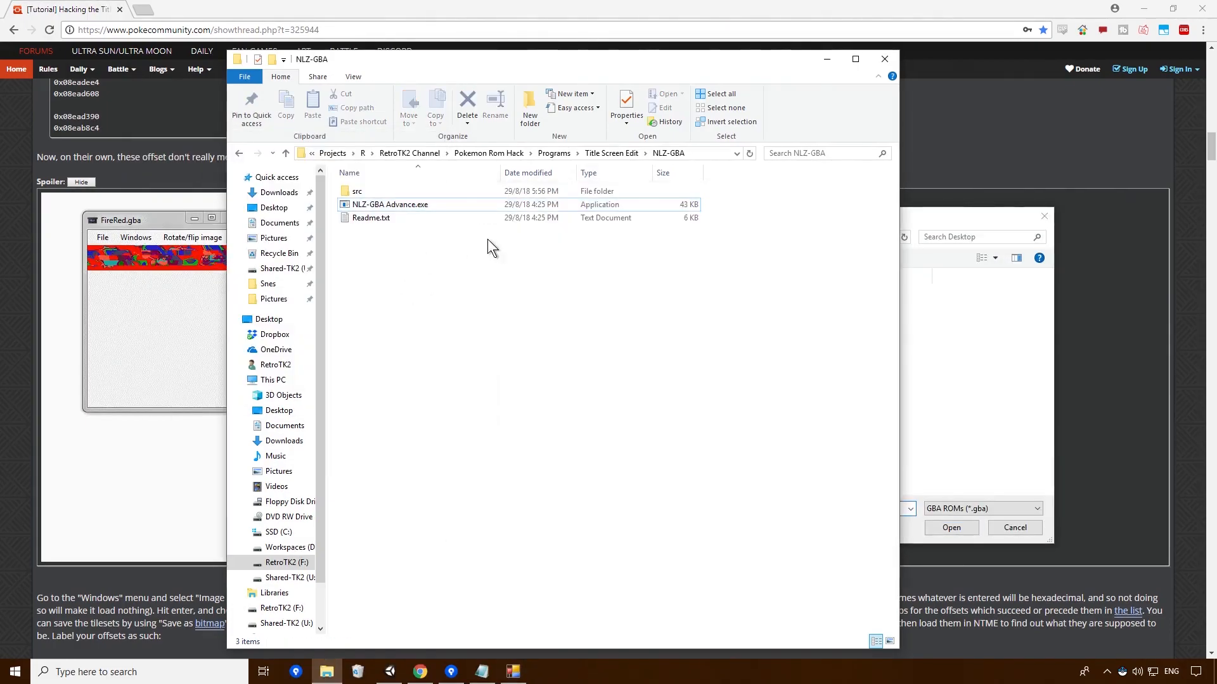
click(549, 155)
click(548, 155)
click(548, 155)
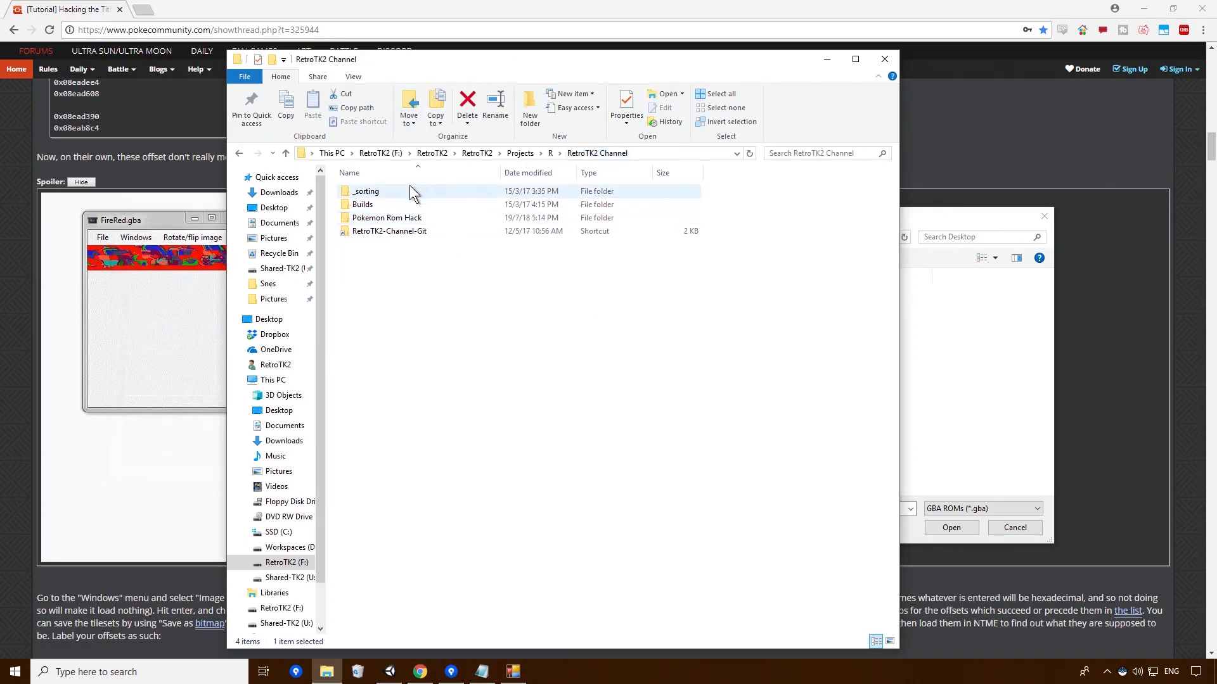
click(410, 218)
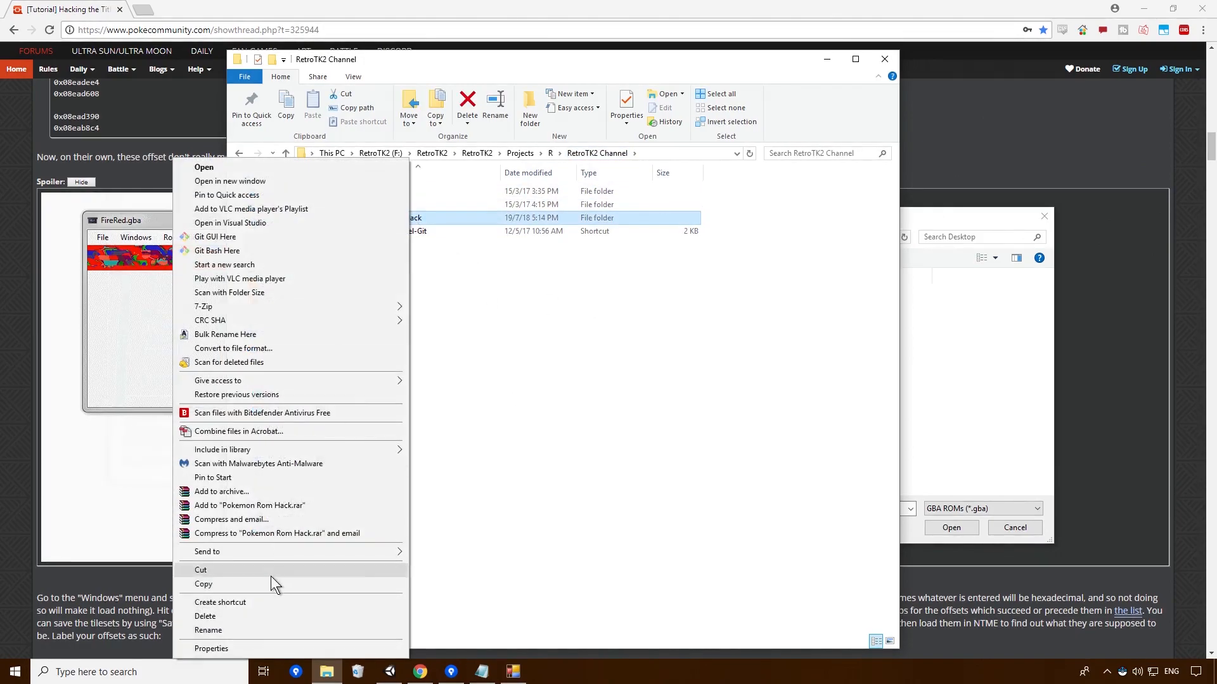
click(260, 585)
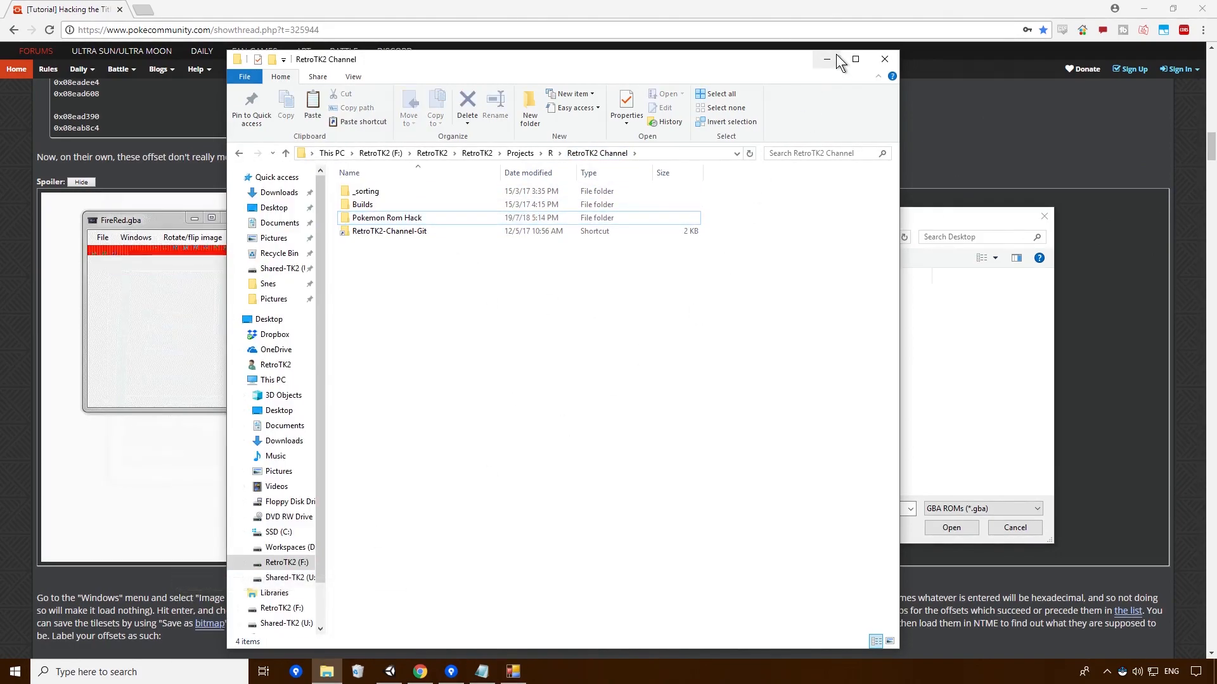
click(834, 56)
click(1142, 7)
click(1140, 8)
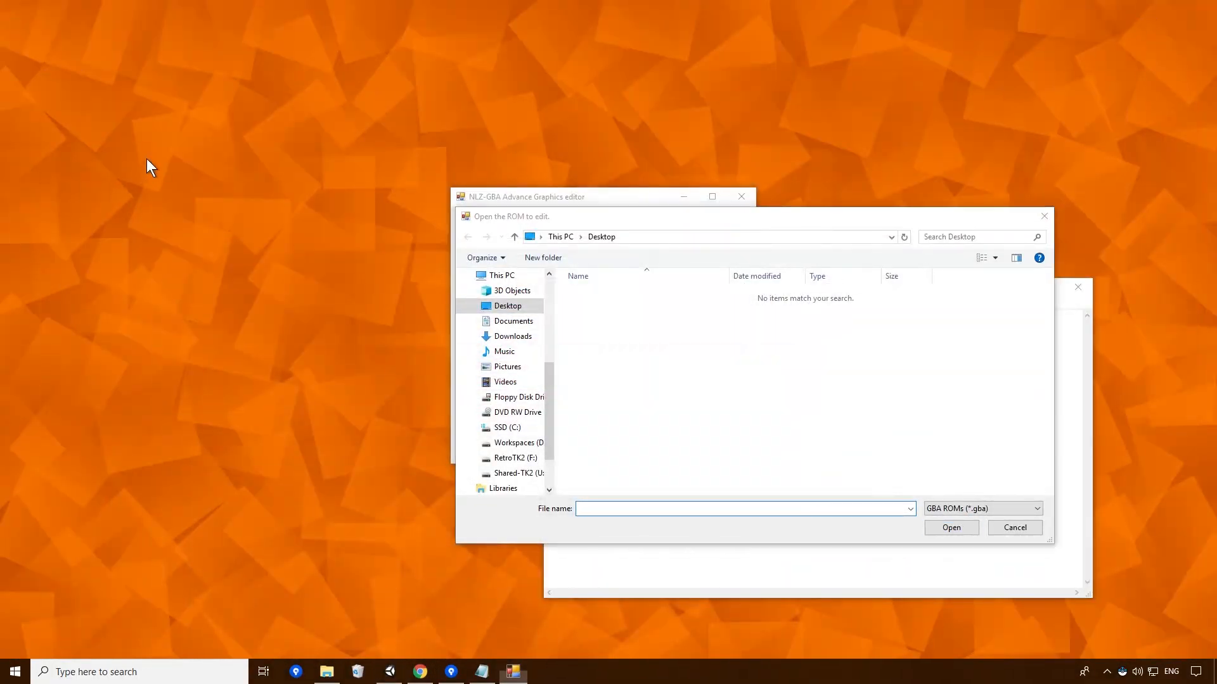
right_click(146, 159)
click(90, 230)
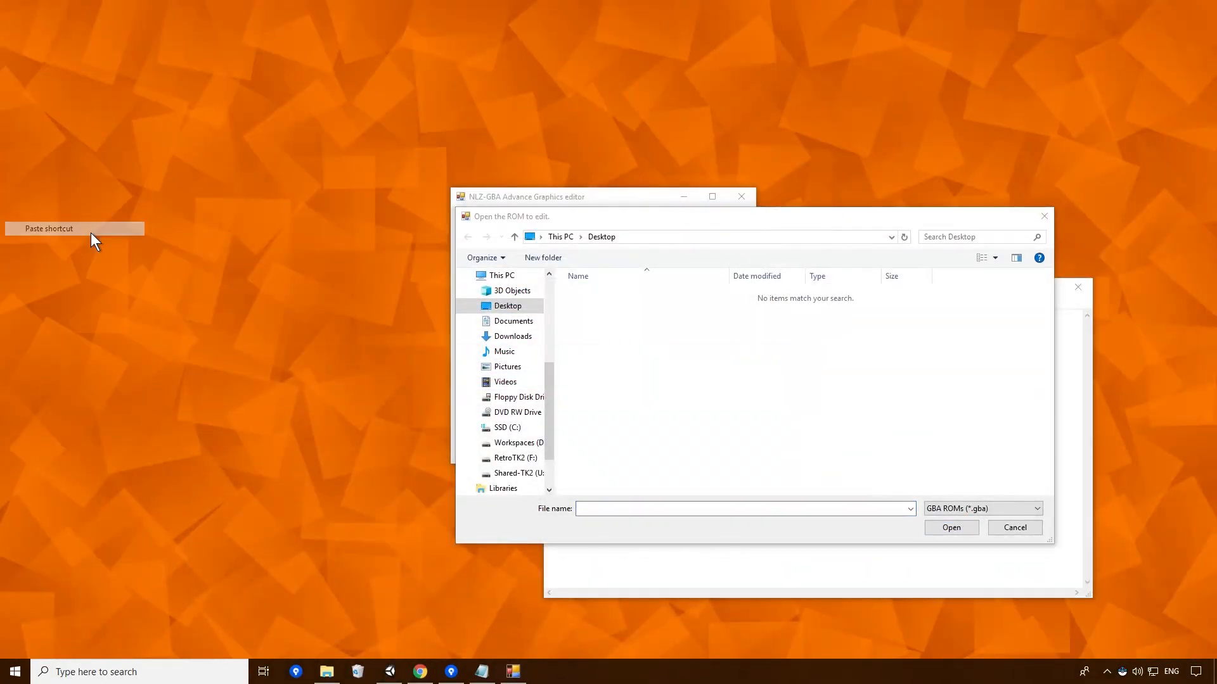
Load Pokemon Fire Red 1.0 (U).gba into NLZ-GBA from the Pokemon Rom Hack shortcut's Git > Pokemon-Fire-Red-Version 1.0 Rom folder
double_click(678, 297)
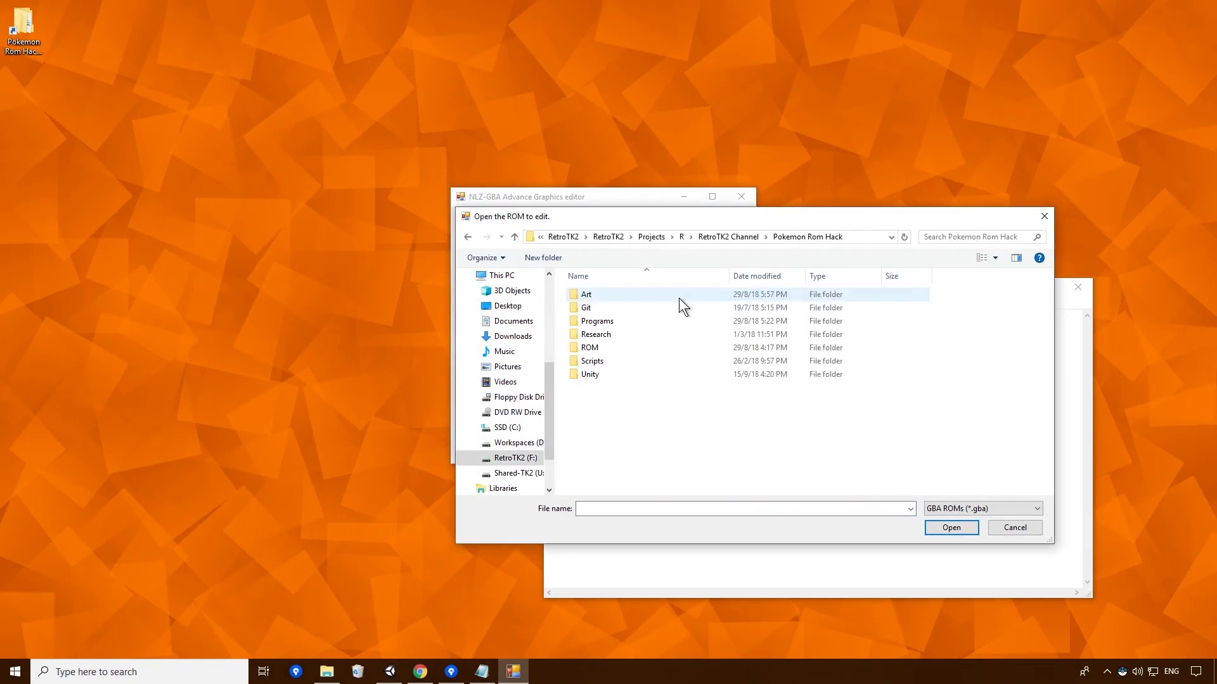
double_click(638, 306)
click(638, 298)
click(949, 527)
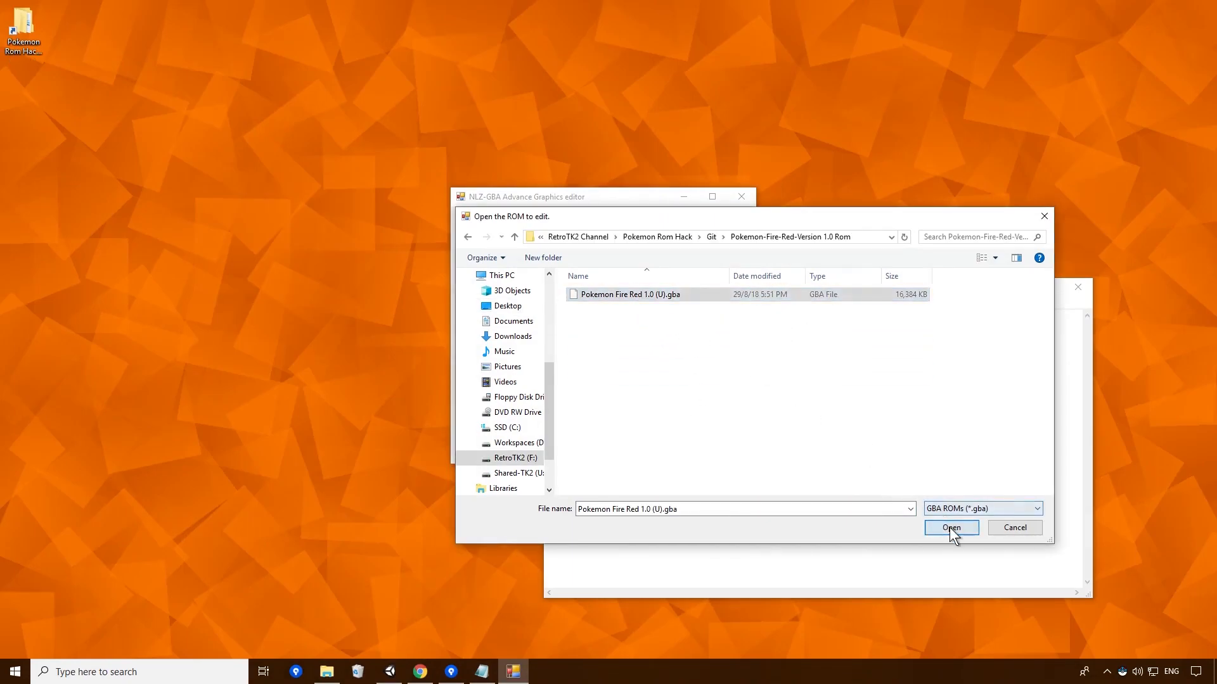
click(596, 378)
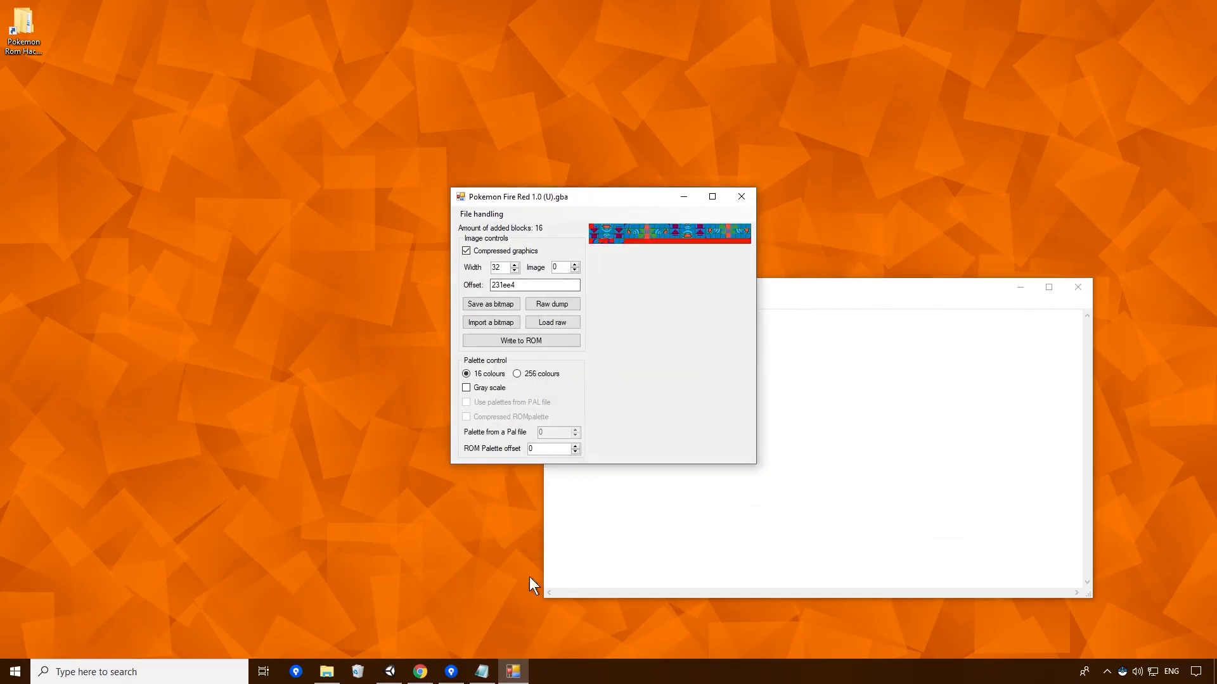
Copy the FireRed Version logo tileset offset eab8c4 from the Chrome tutorial and load the graphics at that offset in NLZ-GBA
click(423, 680)
scroll(390, 556, down, 4)
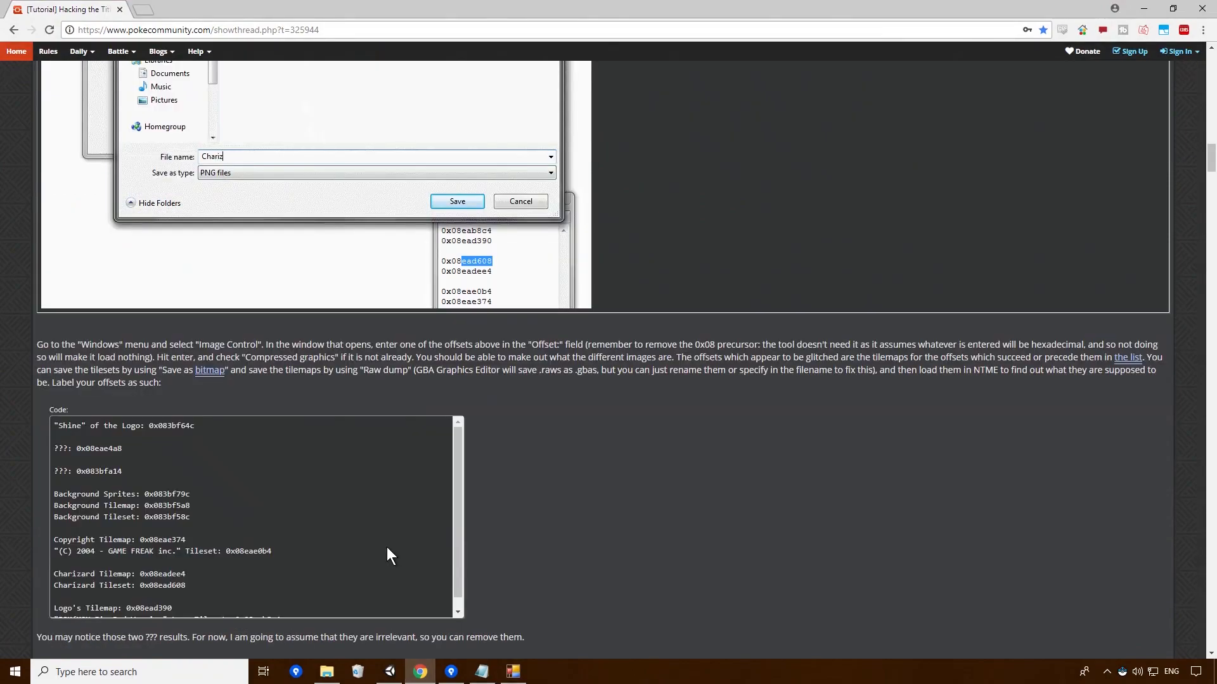
scroll(141, 526, down, 3)
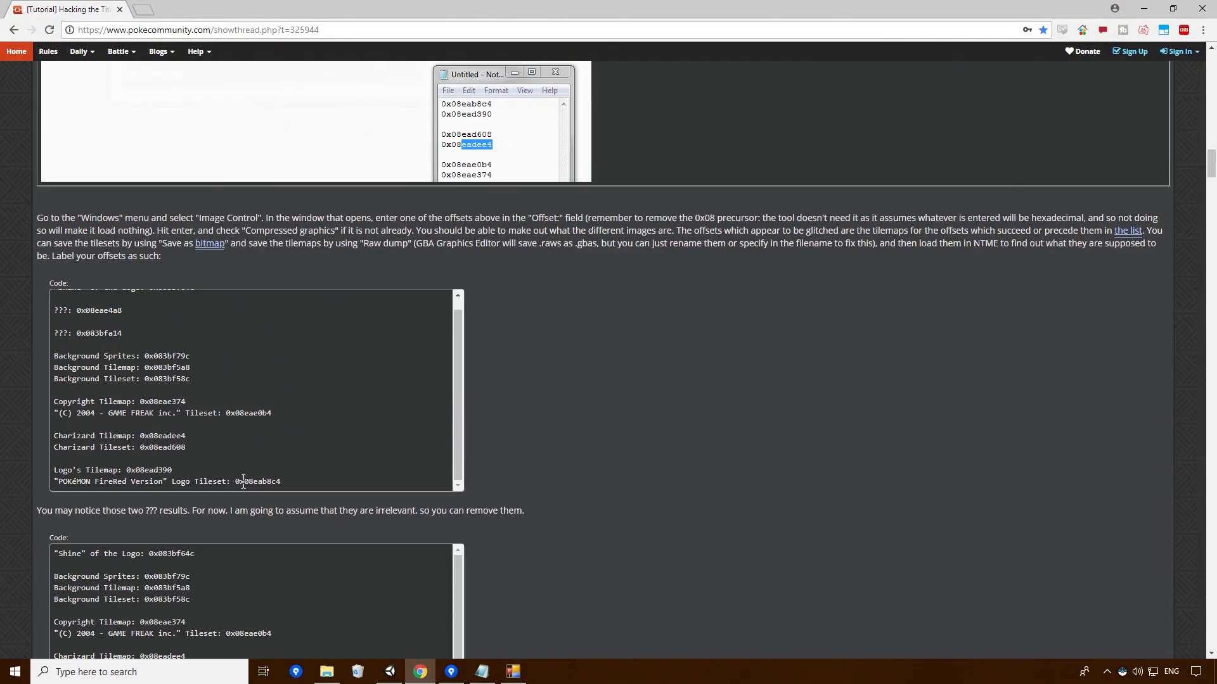
drag(253, 482, 296, 485)
key(ctrl+c)
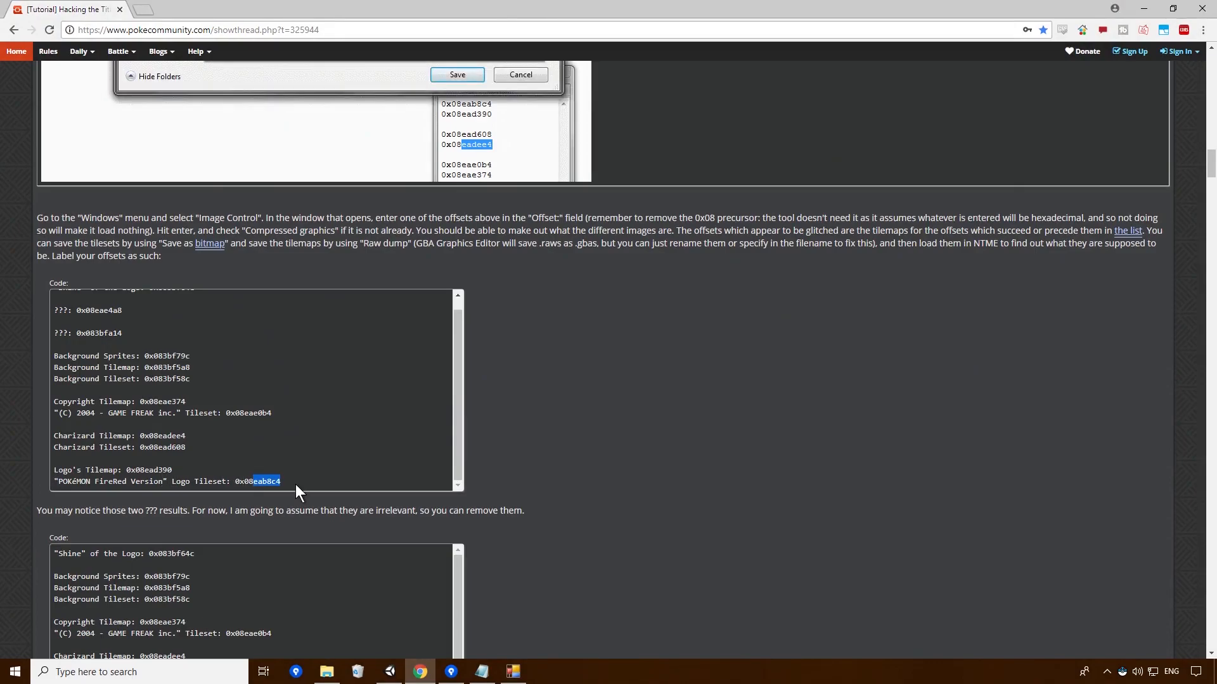
key(alt+Tab)
double_click(543, 288)
key(ctrl+v)
key(Return)
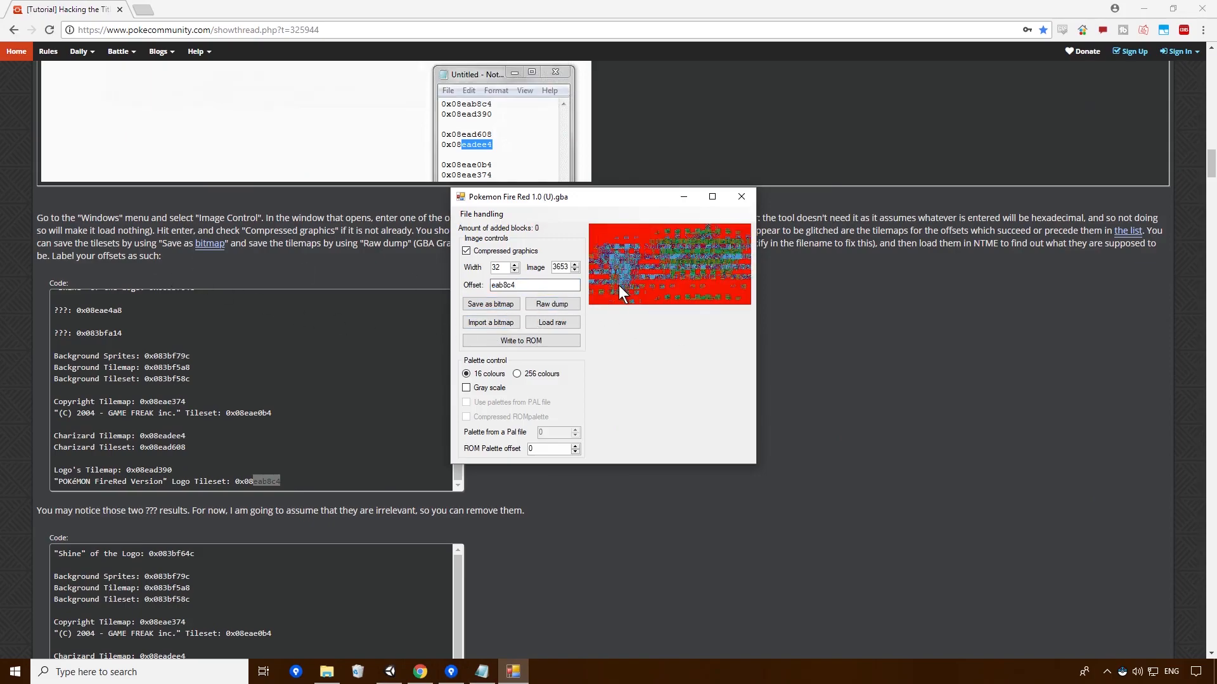
Save the logo tileset as a PNG bitmap named "fire red text" on the Desktop
click(509, 306)
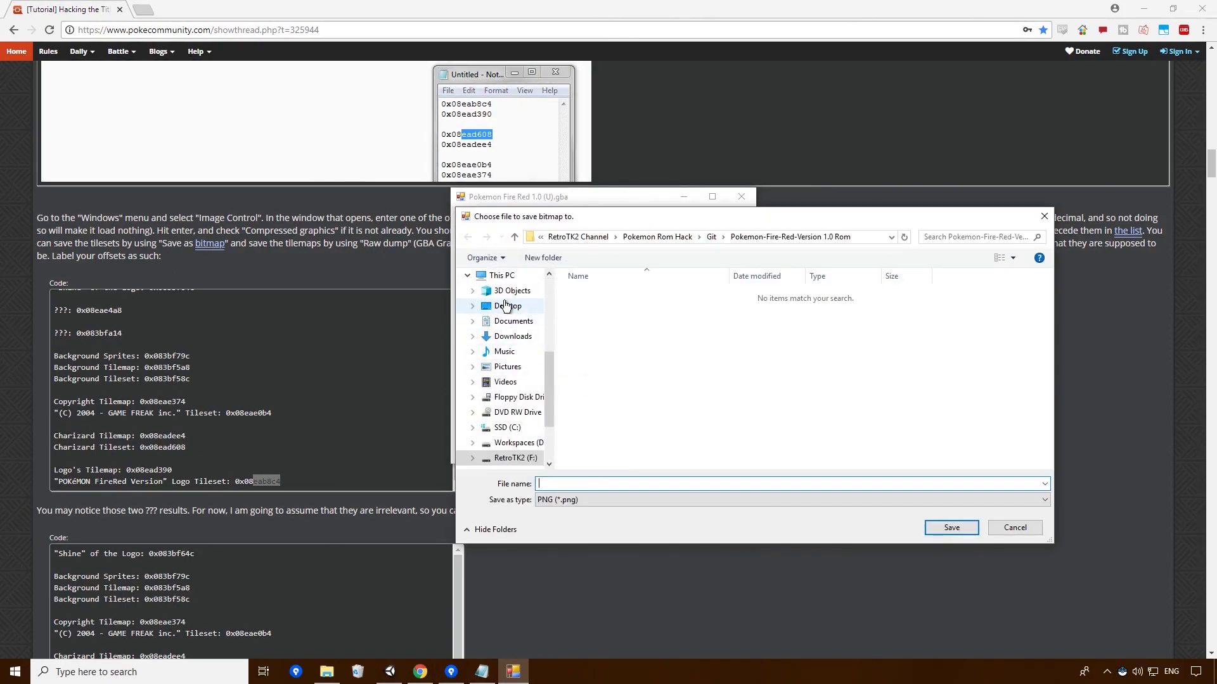
click(507, 305)
click(569, 484)
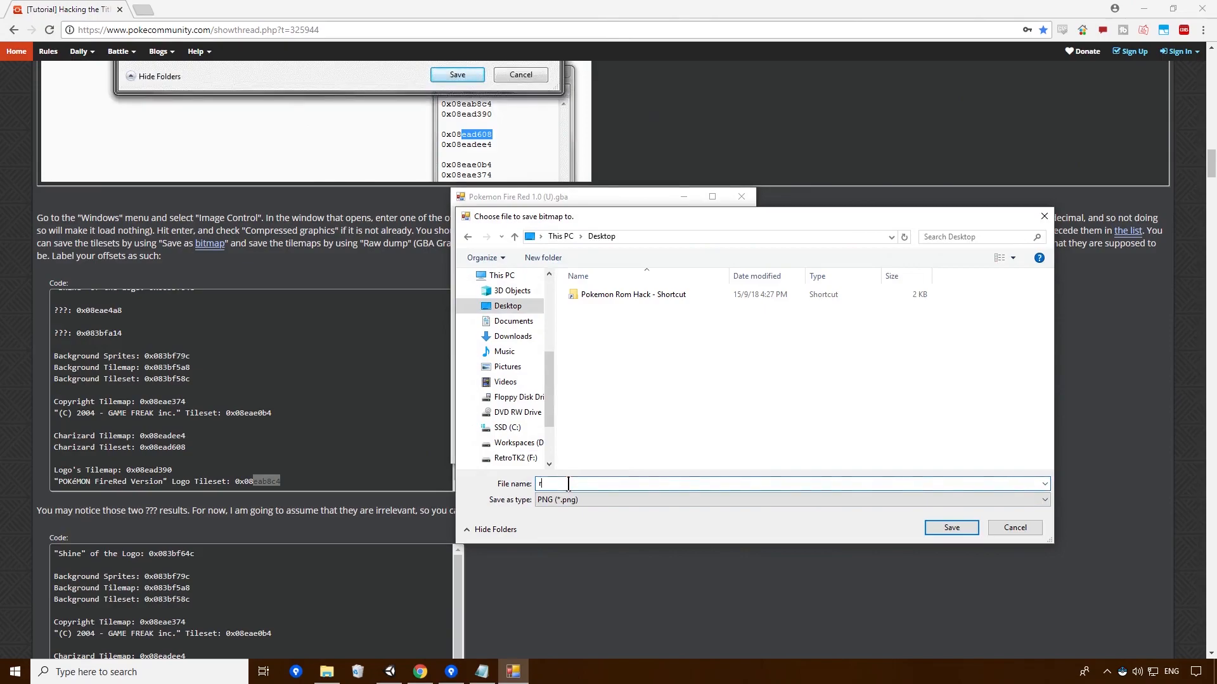
text(fire red text)
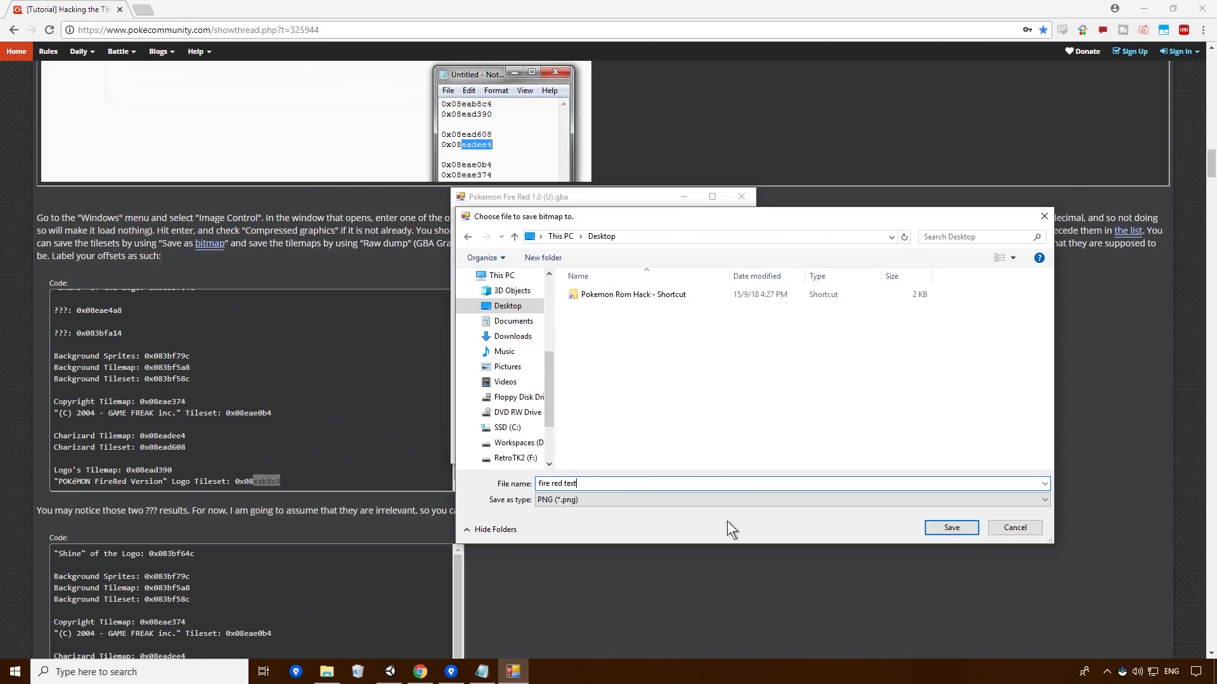
click(956, 524)
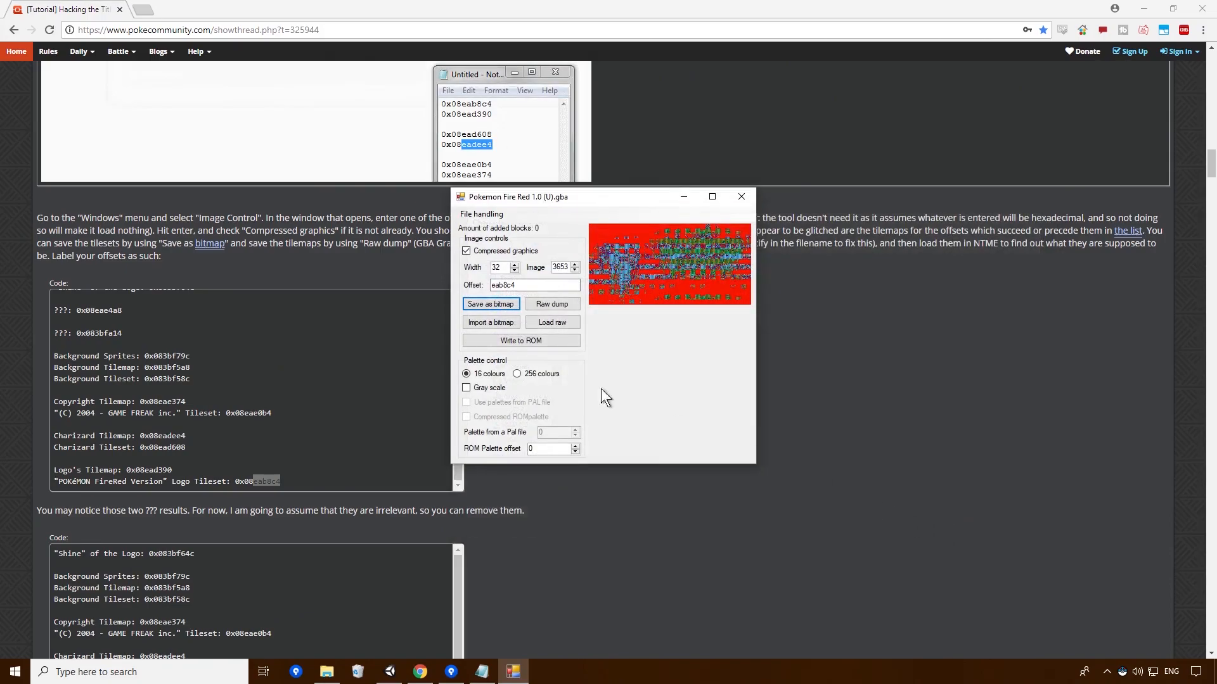
Dump the logo tileset's raw graphics data from NLZ-GBA to the Desktop as the GBA file "tileset fire red text"
click(242, 288)
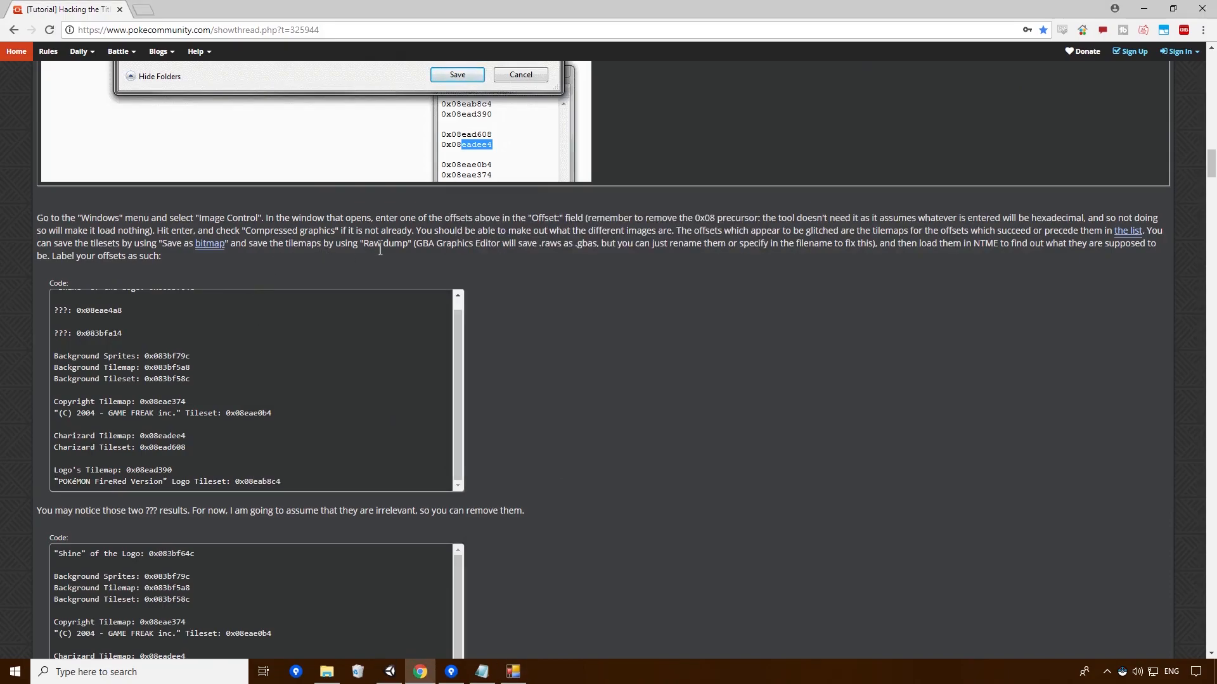
click(513, 671)
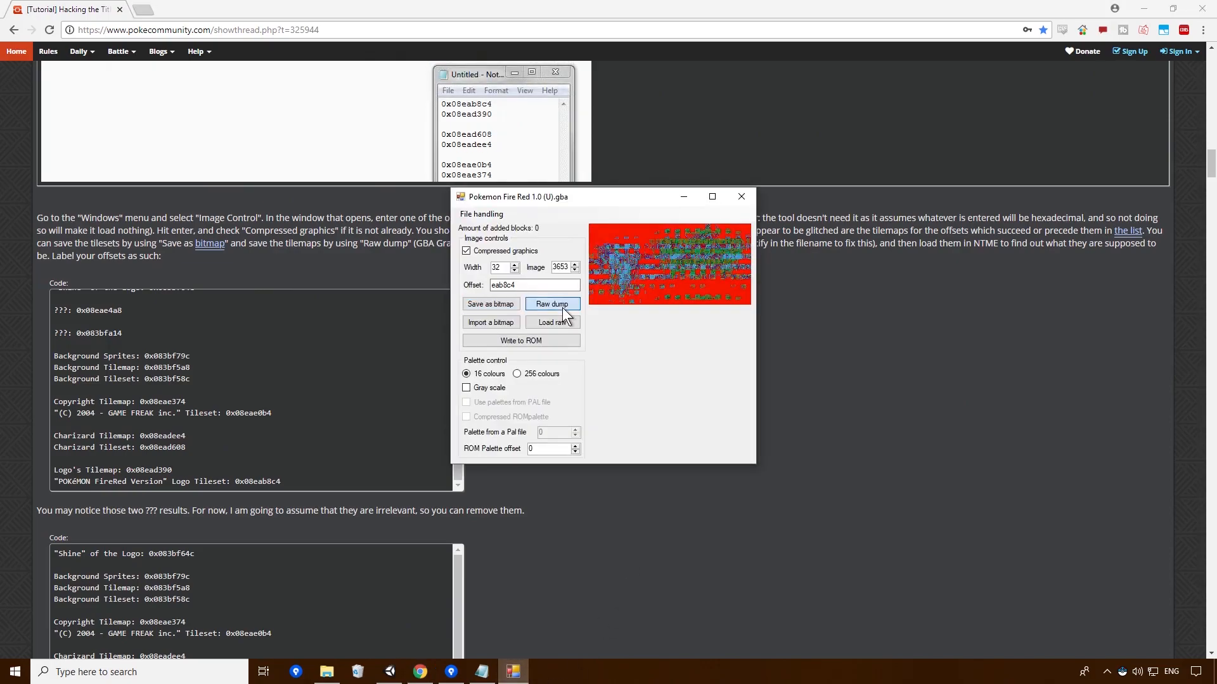
click(561, 306)
text(tile)
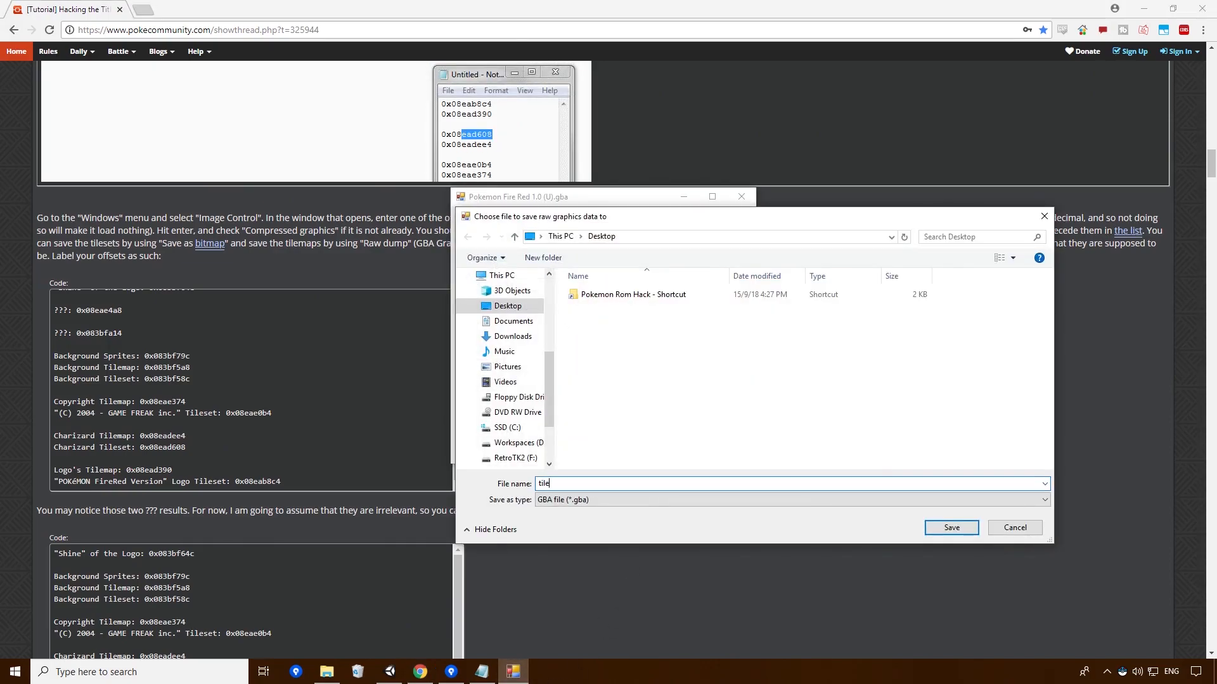
text(set fire red text)
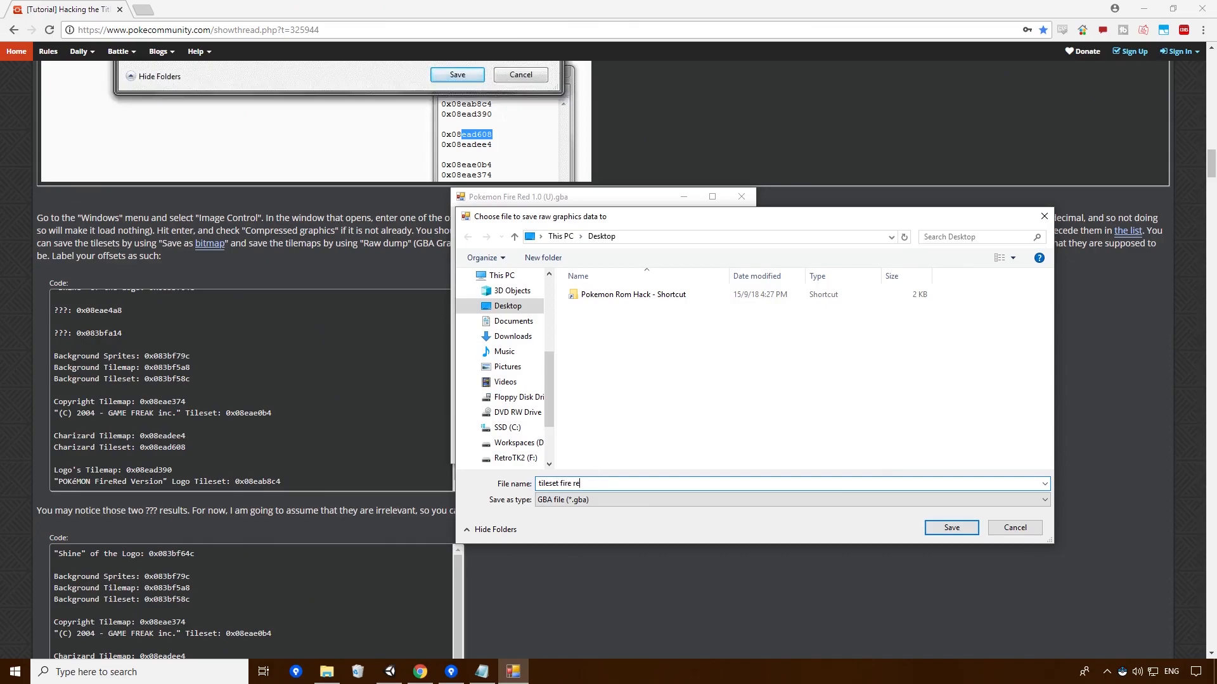
click(939, 526)
Copy the logo's tilemap, tileset and palette offsets from the tutorial's FireRed logo editing section in Chrome into the blank Notepad file
click(356, 403)
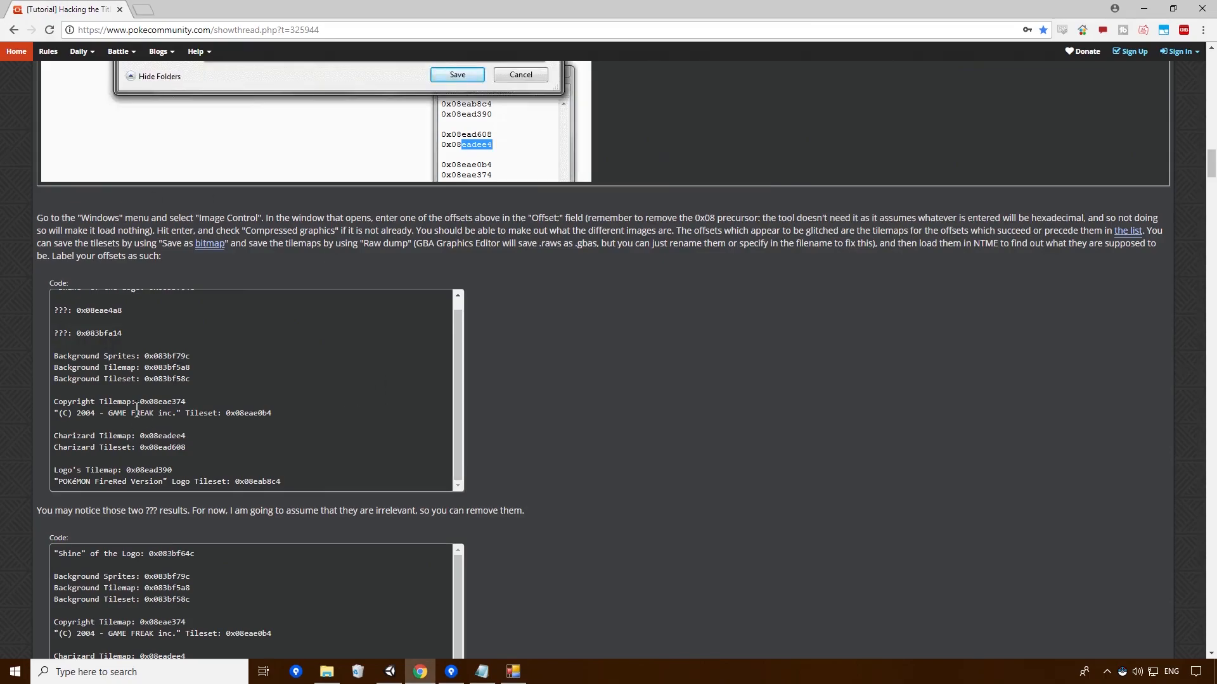
scroll(345, 393, down, 4)
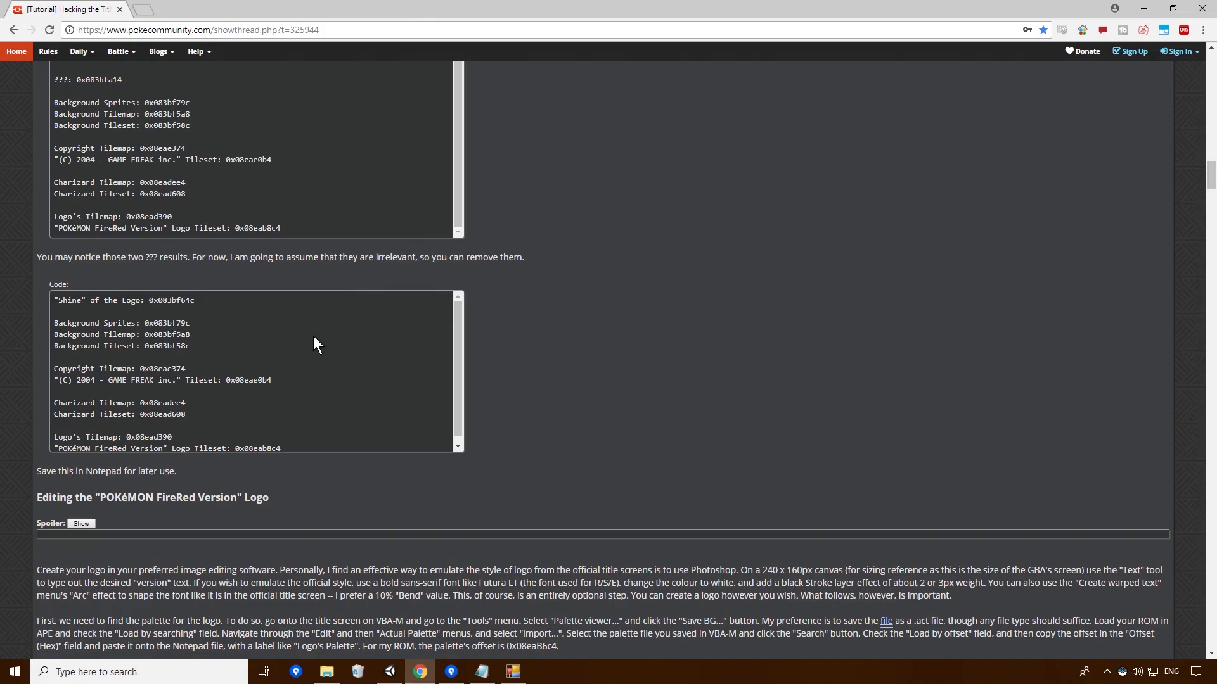
scroll(313, 336, down, 4)
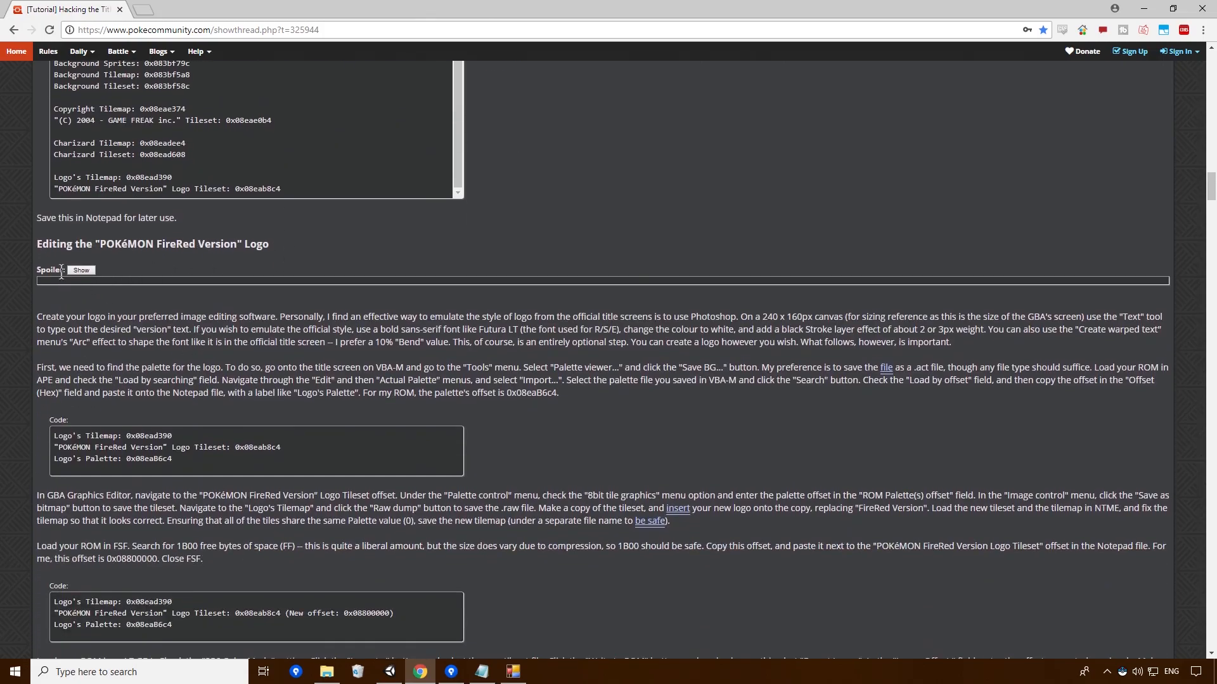
click(77, 269)
scroll(115, 340, down, 7)
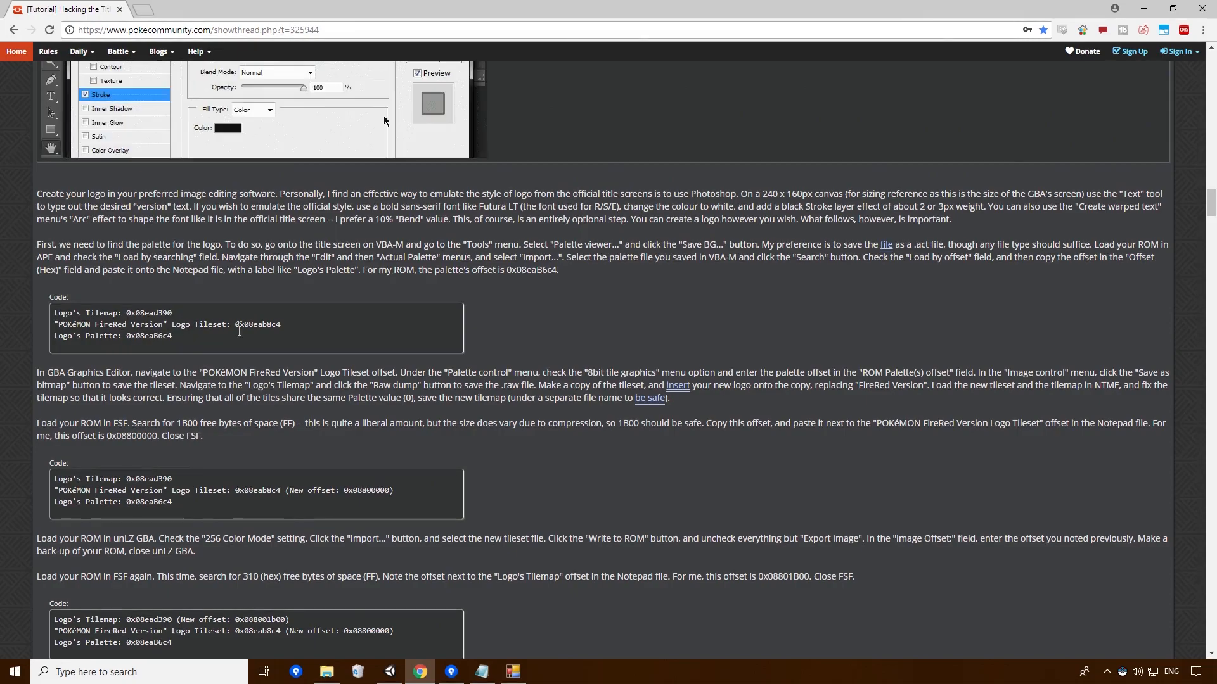
drag(199, 335, 47, 315)
key(ctrl+c)
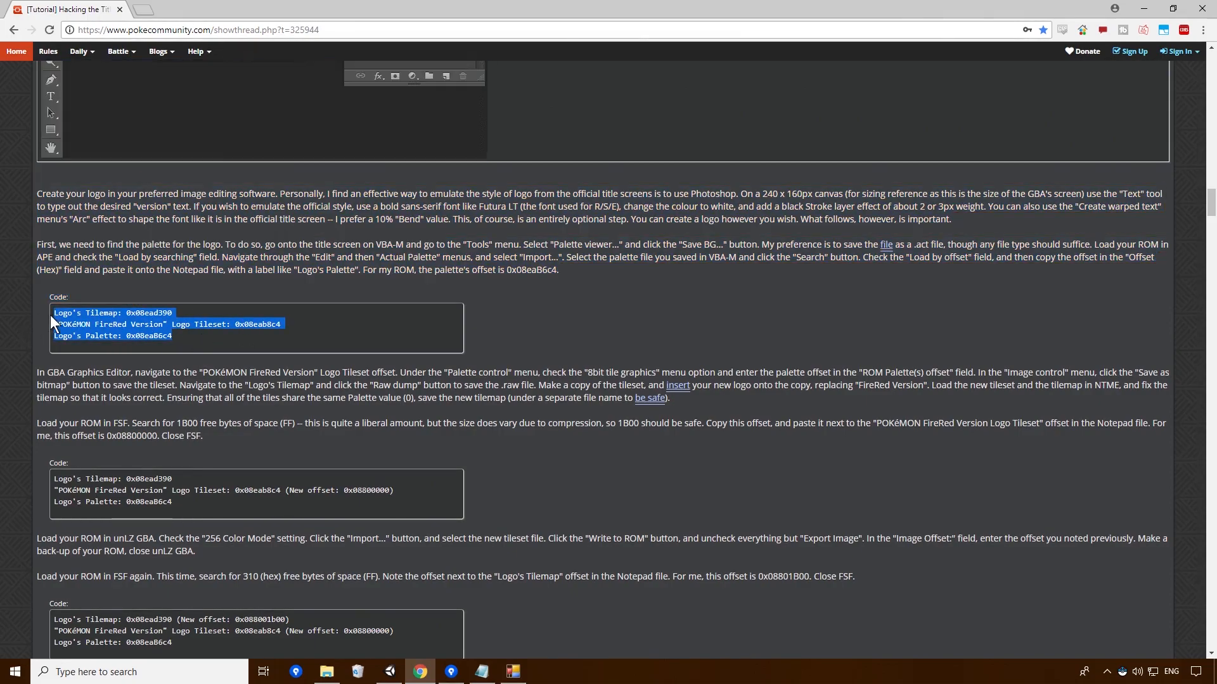
click(481, 671)
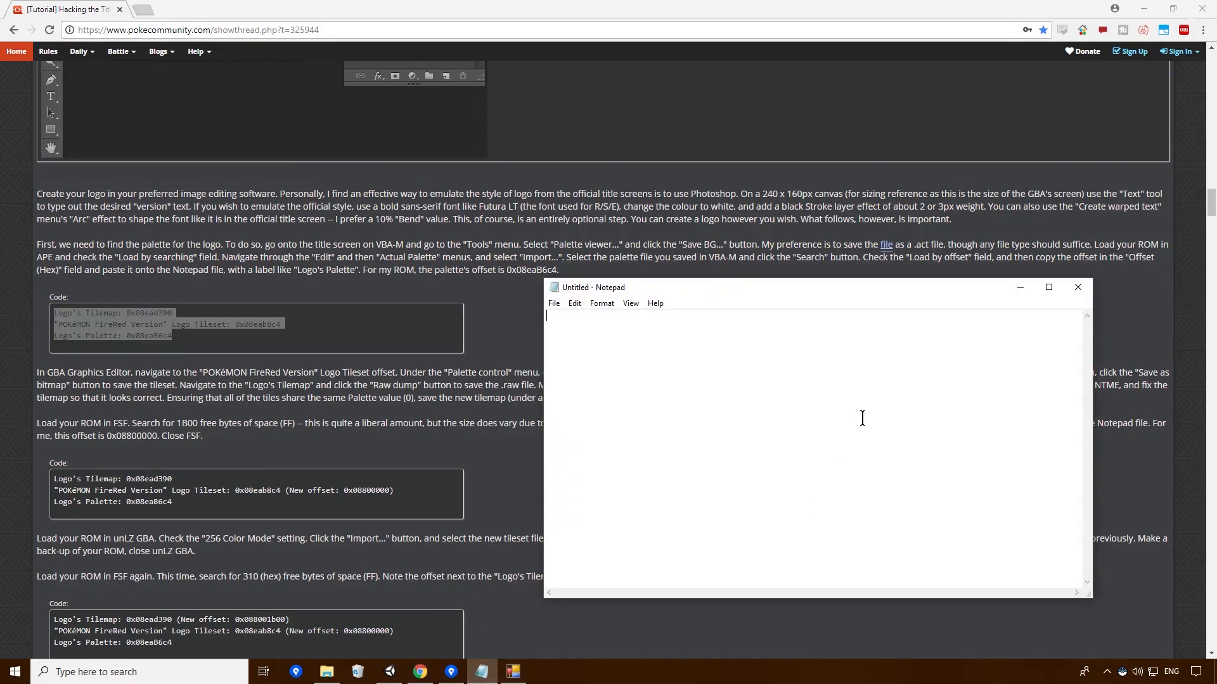
key(ctrl+v)
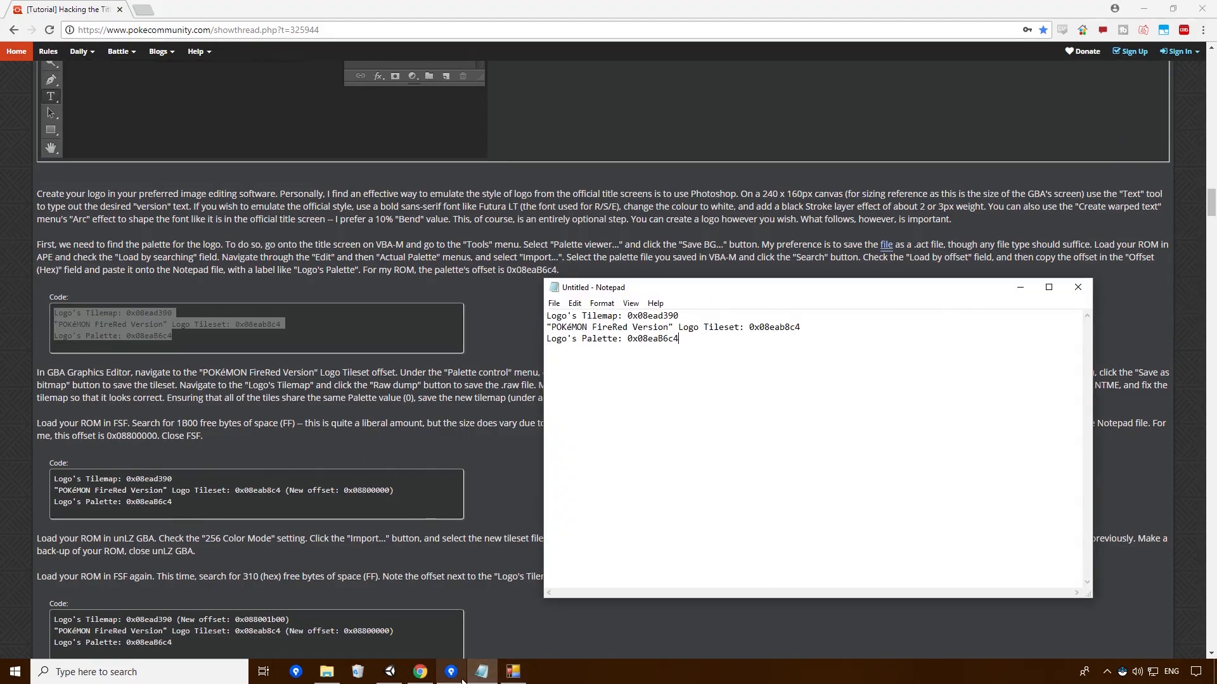
Copy the Logo's Tilemap offset ead390 from Notepad and load the graphics at that offset in NLZ-GBA
click(512, 673)
drag(570, 196, 347, 153)
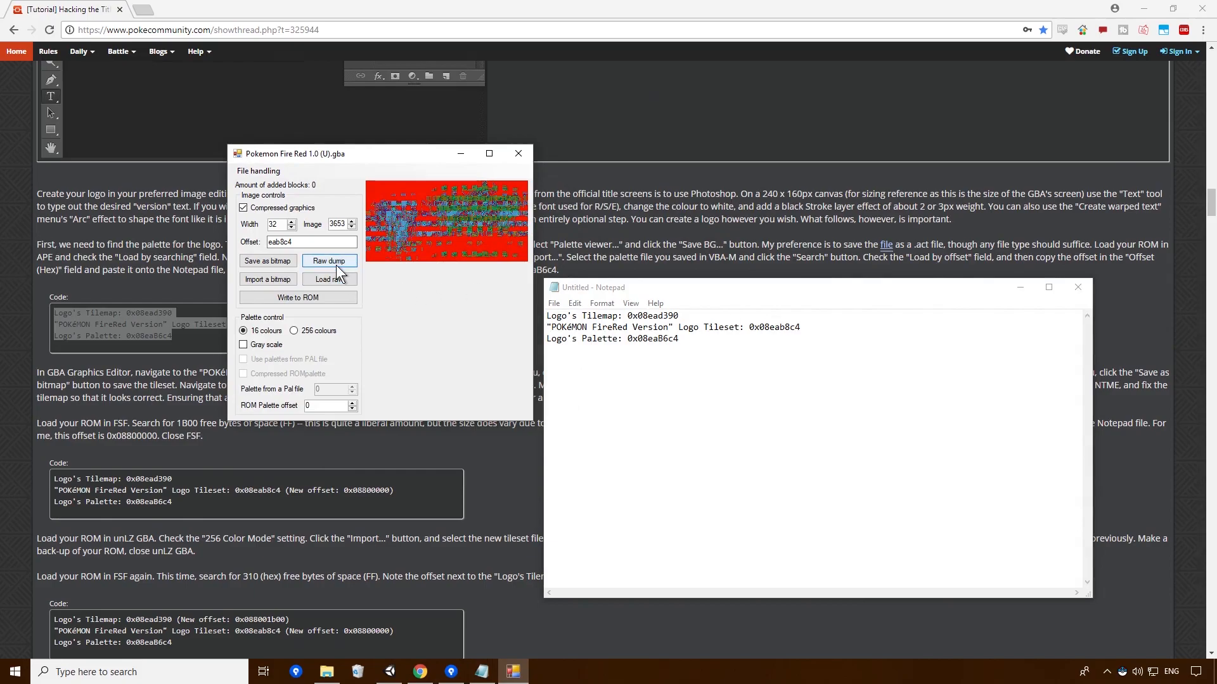
drag(722, 308, 646, 315)
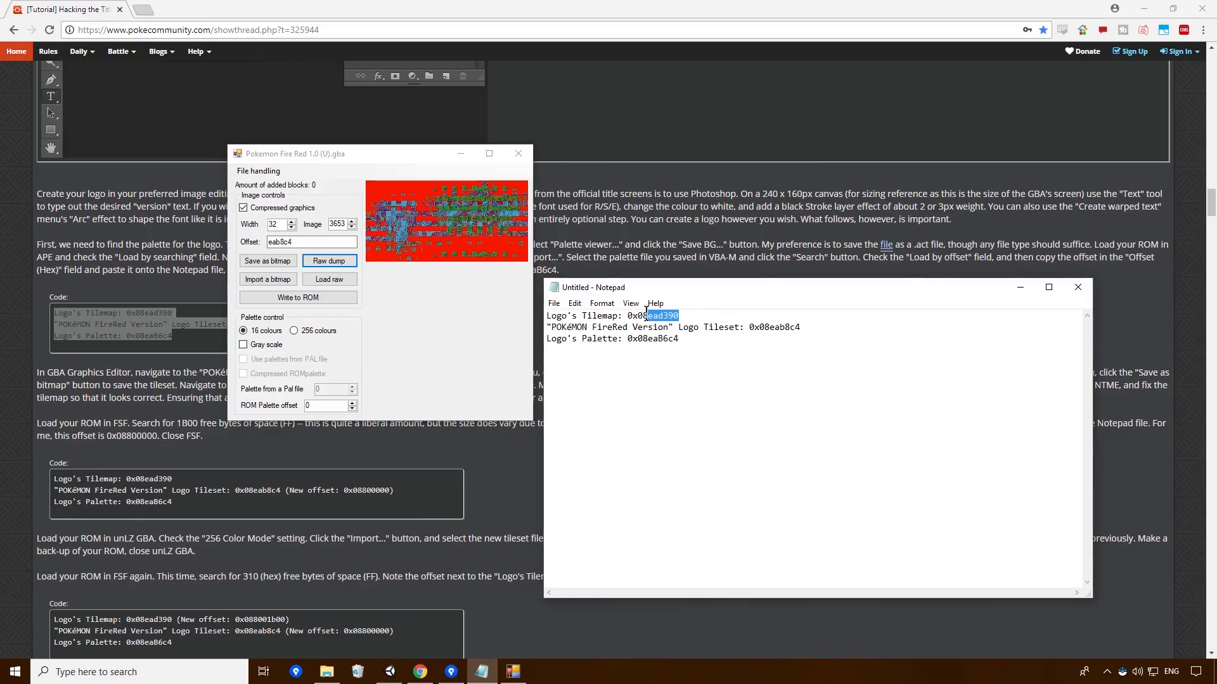
key(ctrl+c)
double_click(298, 242)
key(ctrl+v)
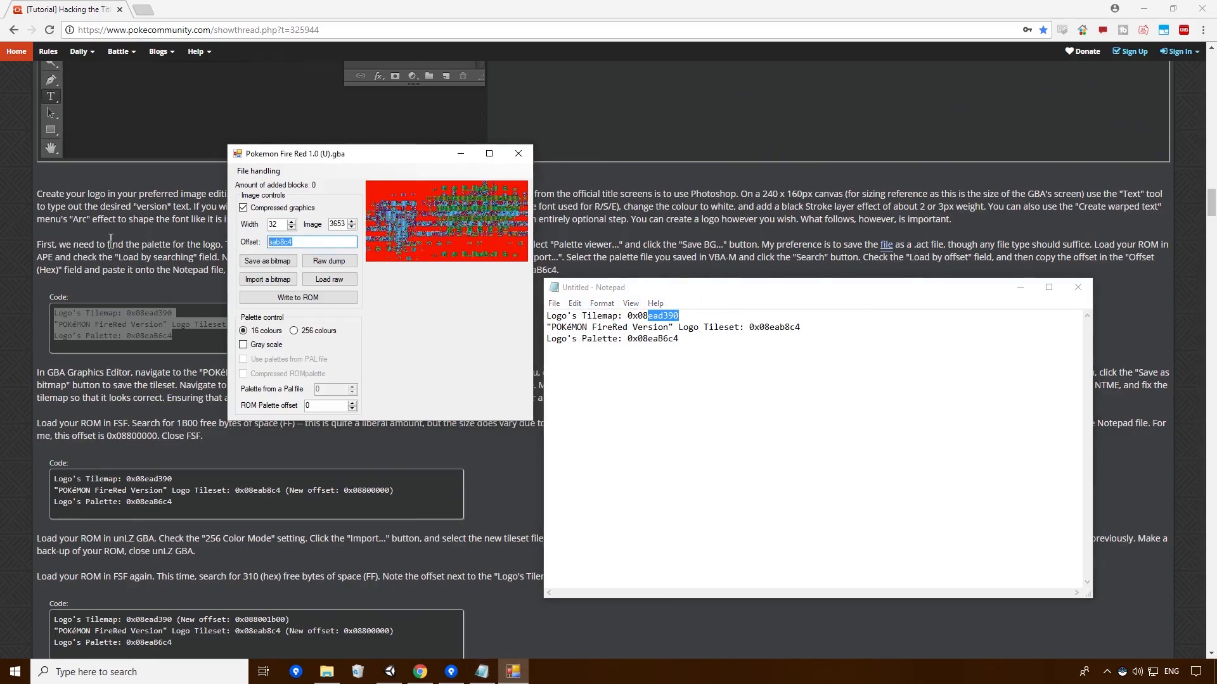
Save the logo tilemap as a PNG bitmap named "fire red text tilemap.png" on the Desktop
click(267, 260)
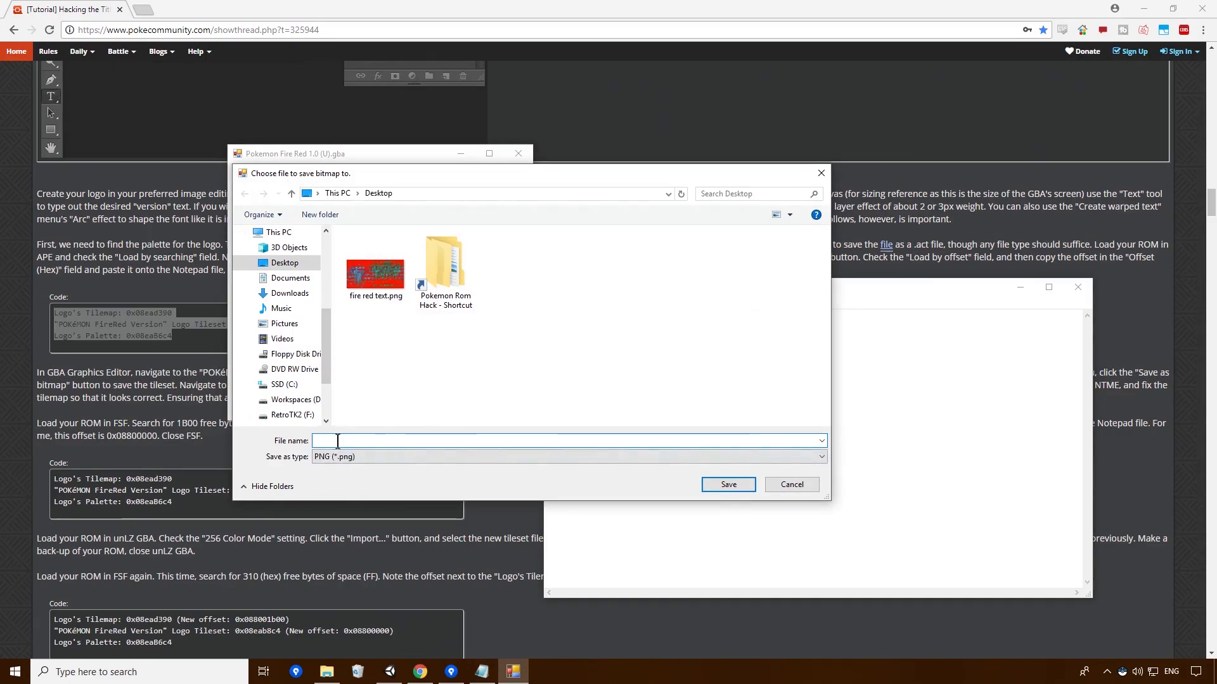
click(374, 279)
click(362, 441)
click(353, 441)
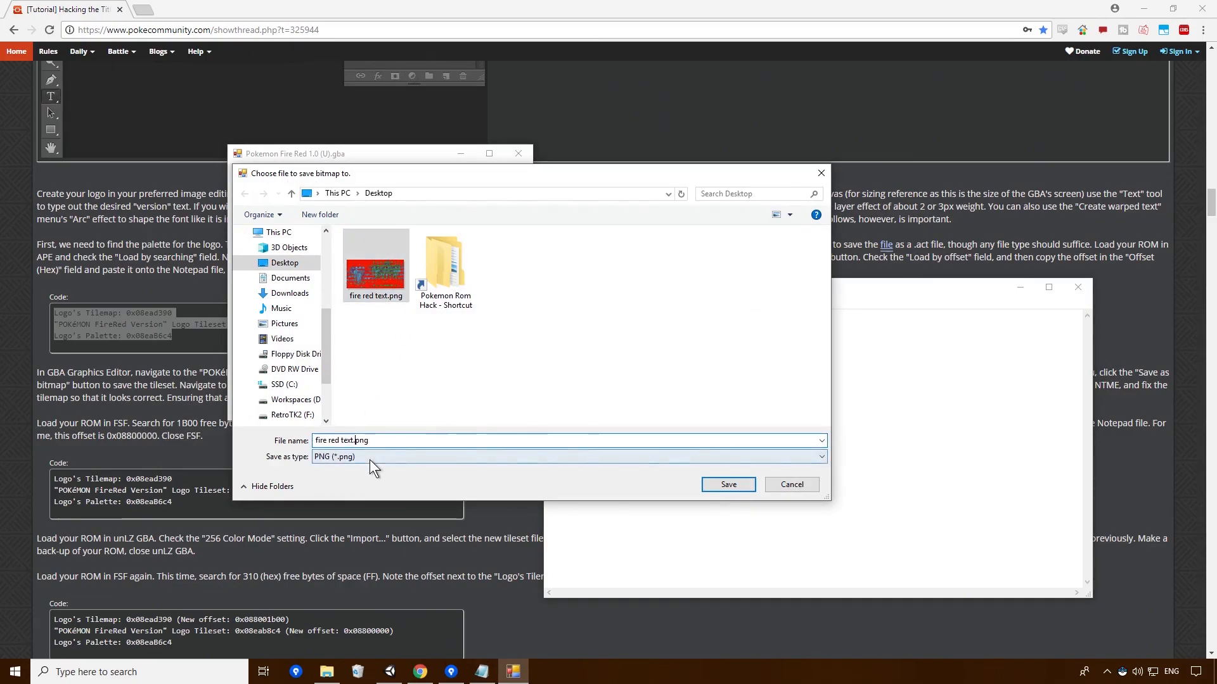
text(tilemap)
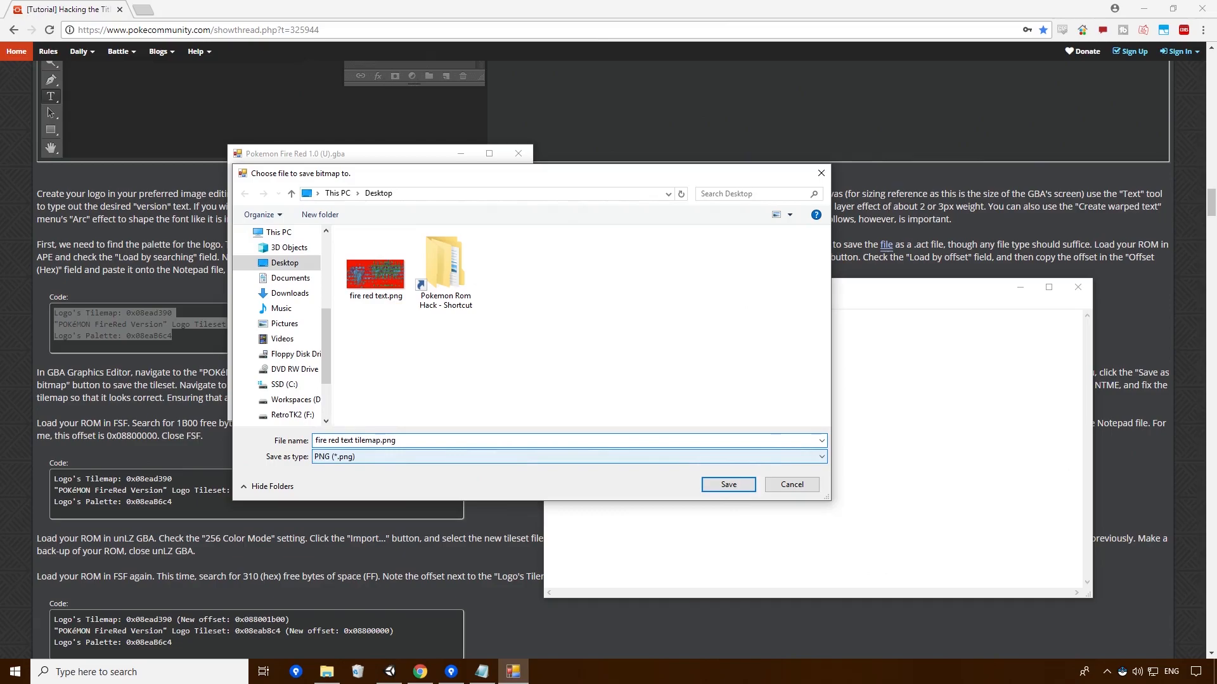
click(735, 484)
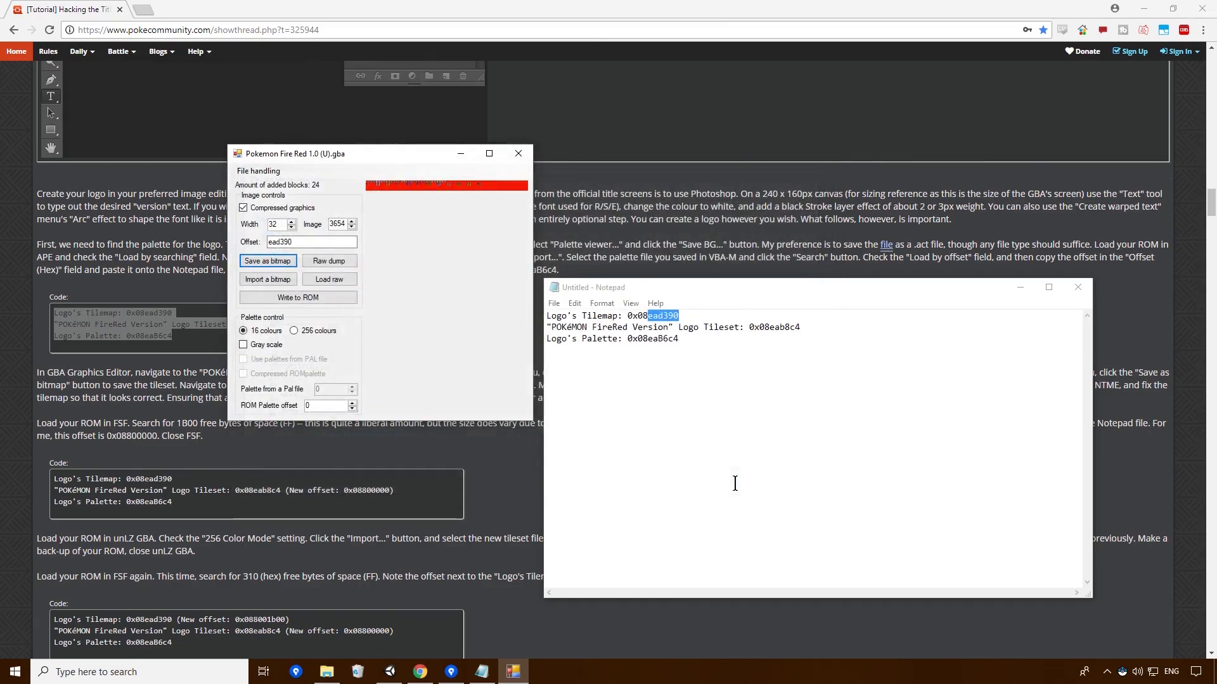
Dump the logo tilemap's raw graphics data to the Desktop as "fire red text tilemap.gba"
click(345, 260)
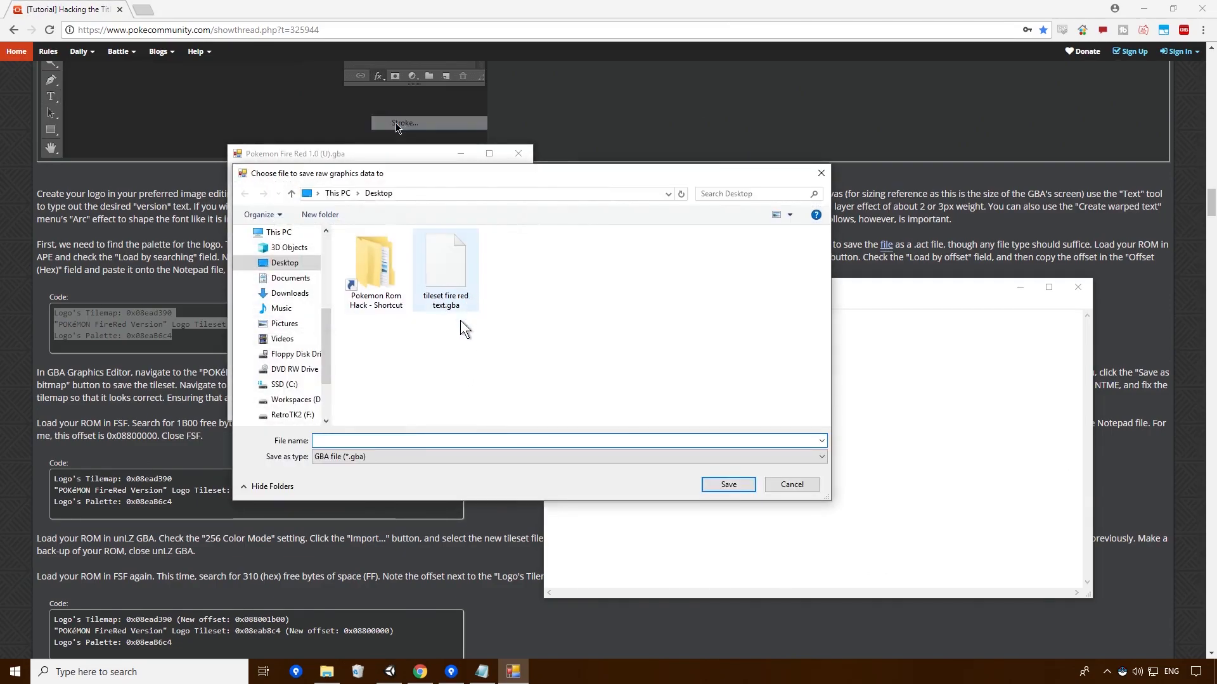
click(446, 296)
double_click(328, 440)
key(BackSpace)
click(355, 440)
text(tilemap.gba)
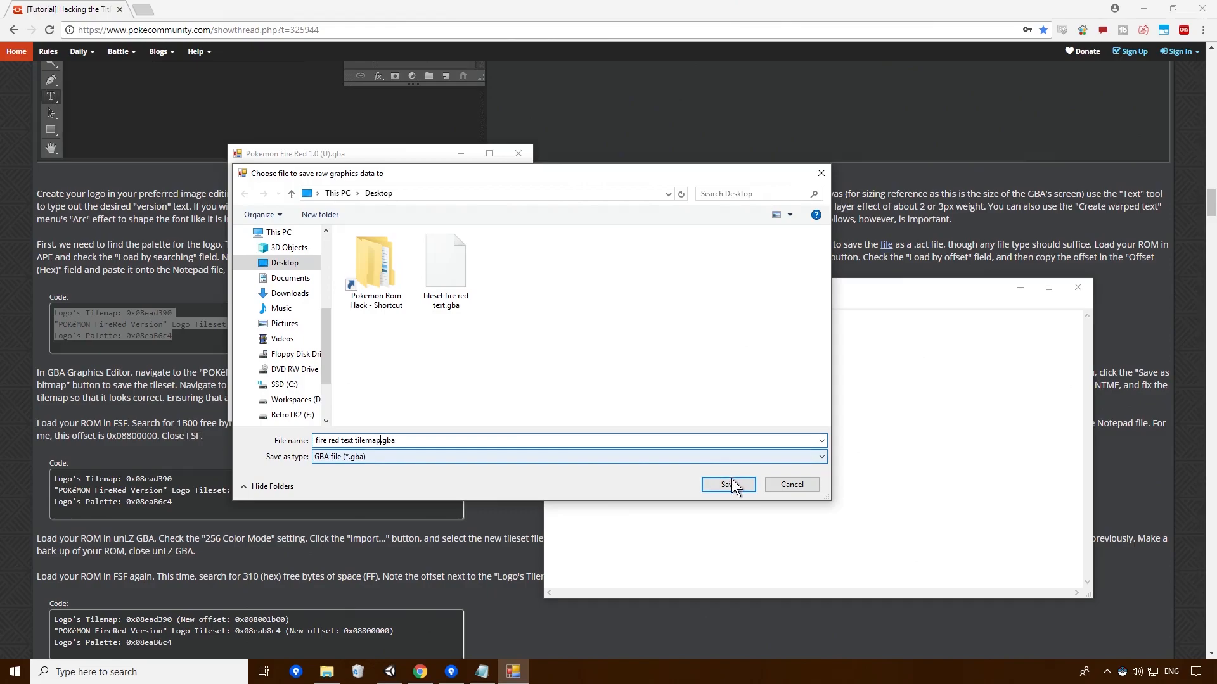
click(728, 485)
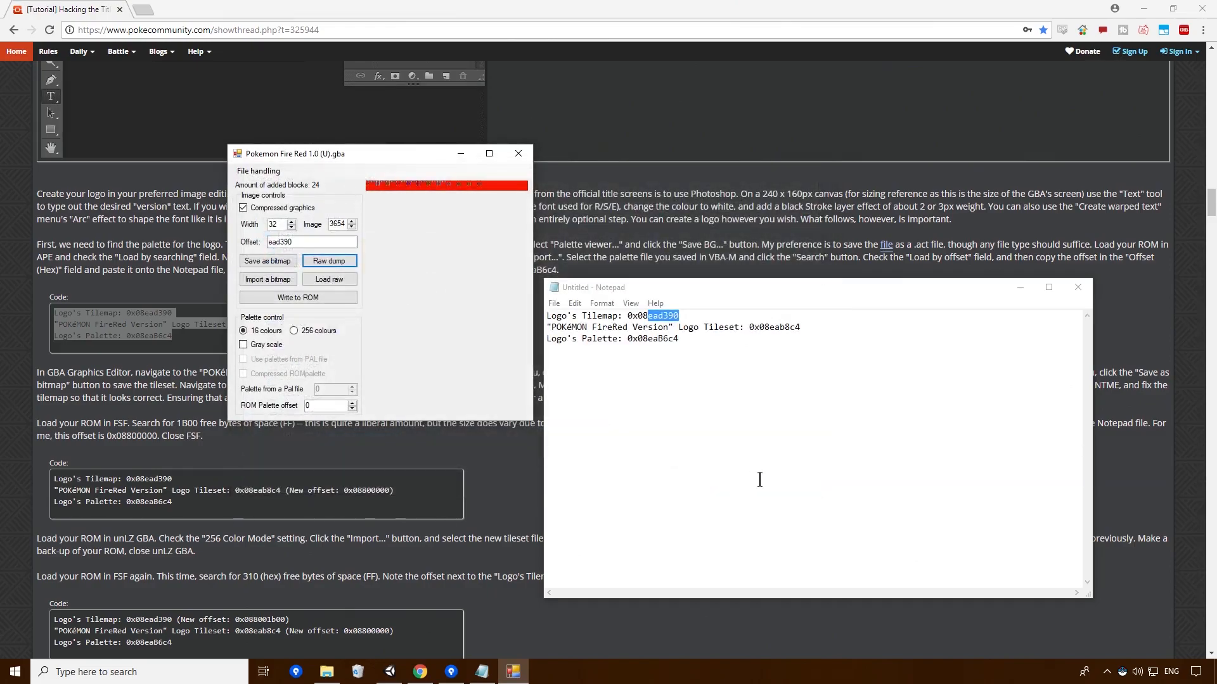
Copy the Logo Tileset offset eab8c4 from Notepad and load the graphics at that offset in NLZ-GBA
drag(769, 327, 800, 327)
key(ctrl+c)
double_click(311, 242)
key(ctrl+v)
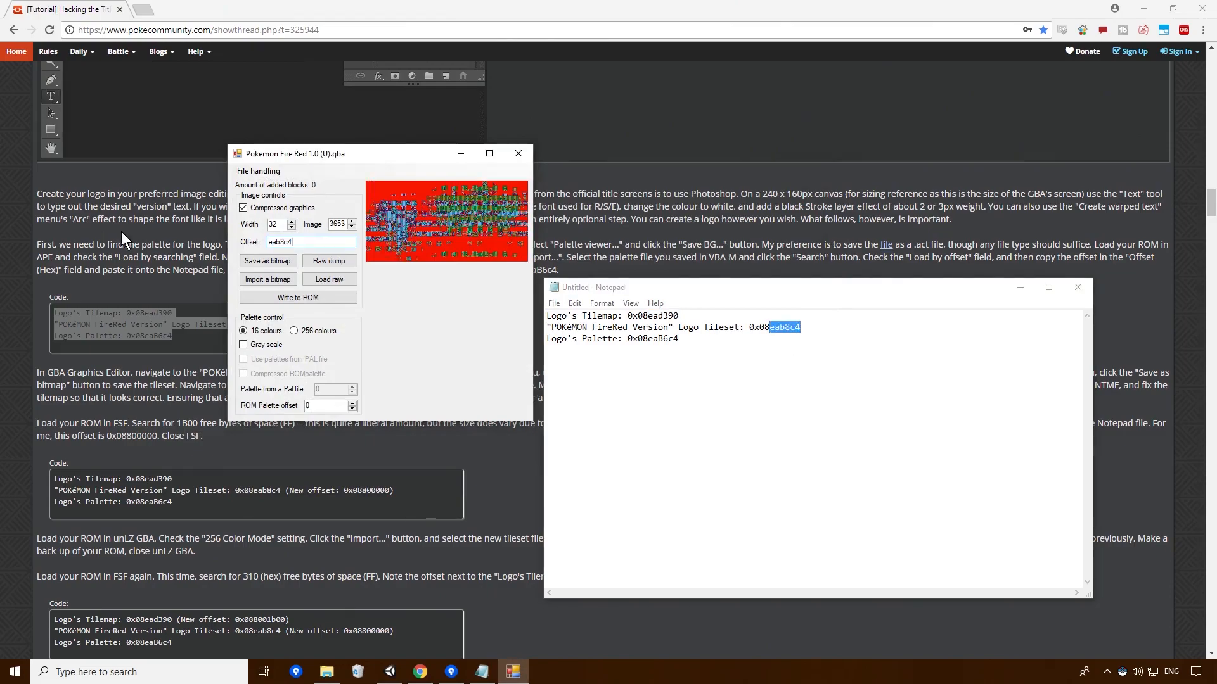
Save the logo tileset as a PNG bitmap named "fire red text tileset.png" on the Desktop
click(285, 266)
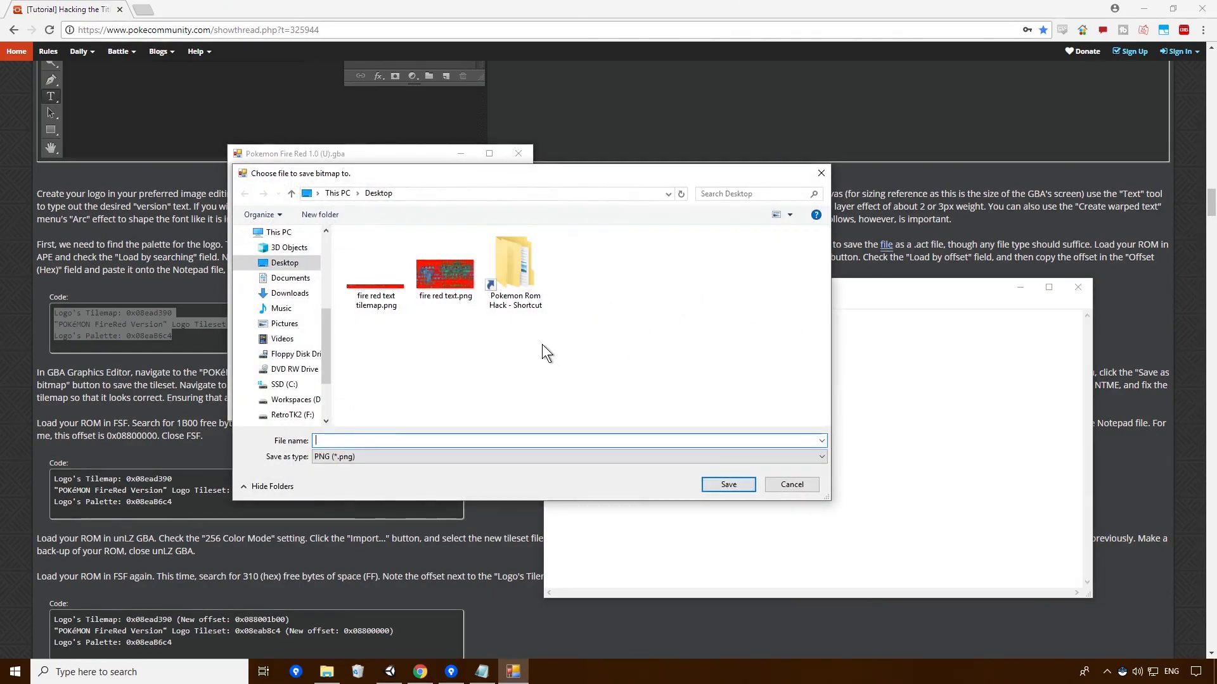
click(455, 281)
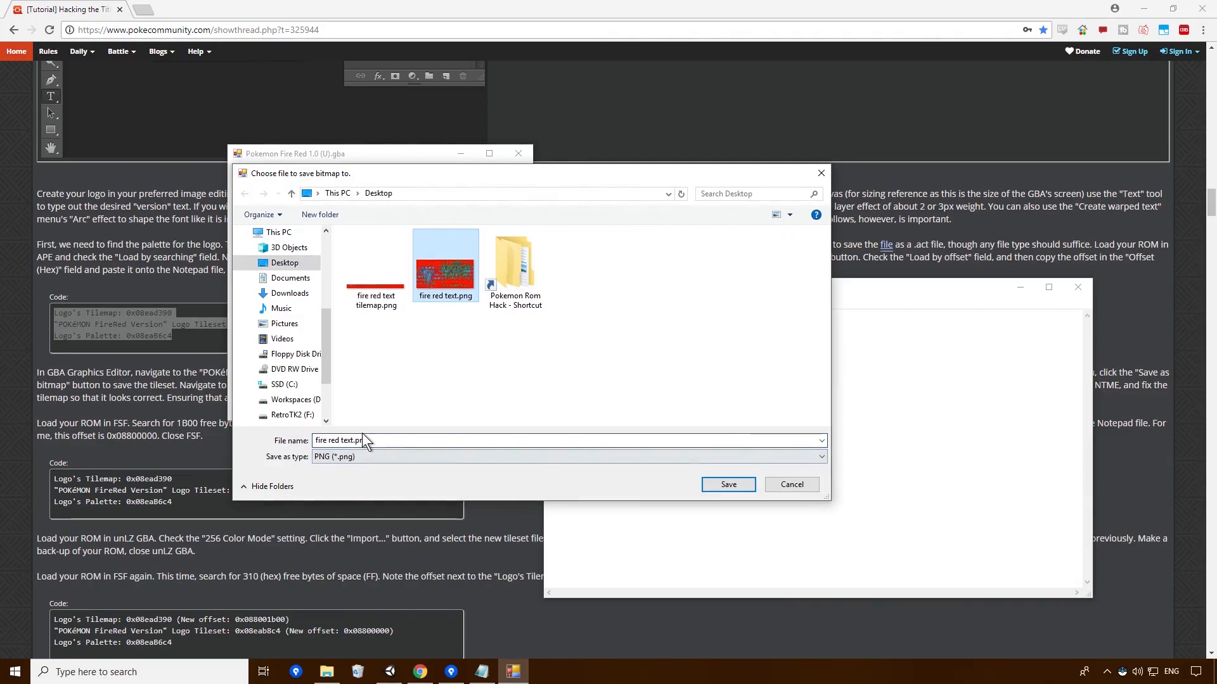
click(408, 441)
click(408, 441)
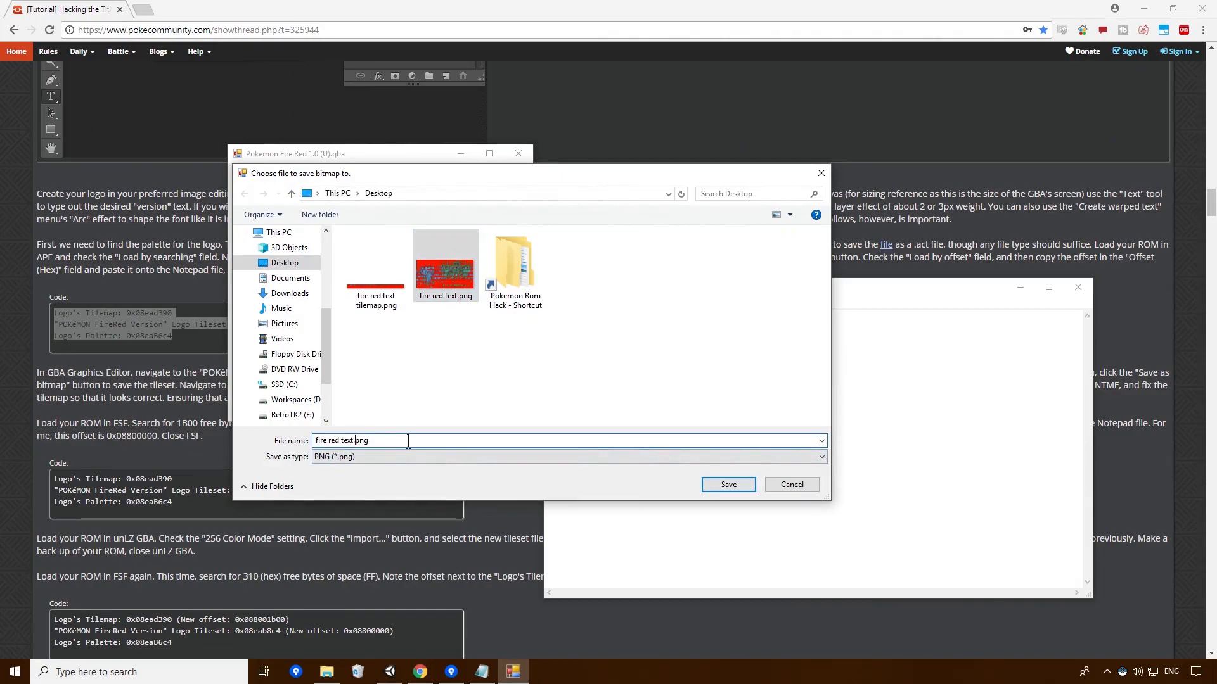
text(tileset)
click(728, 481)
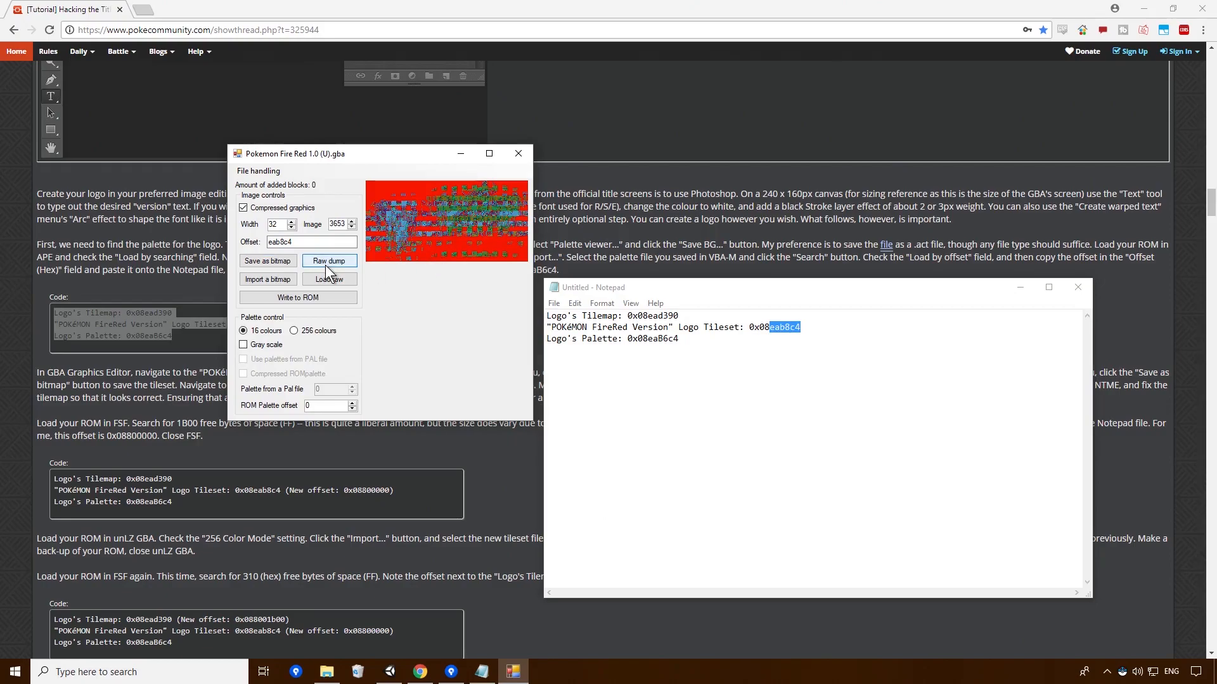
Dump the logo tileset's raw graphics data to the Desktop as "fire red text tileset.gba"
click(325, 262)
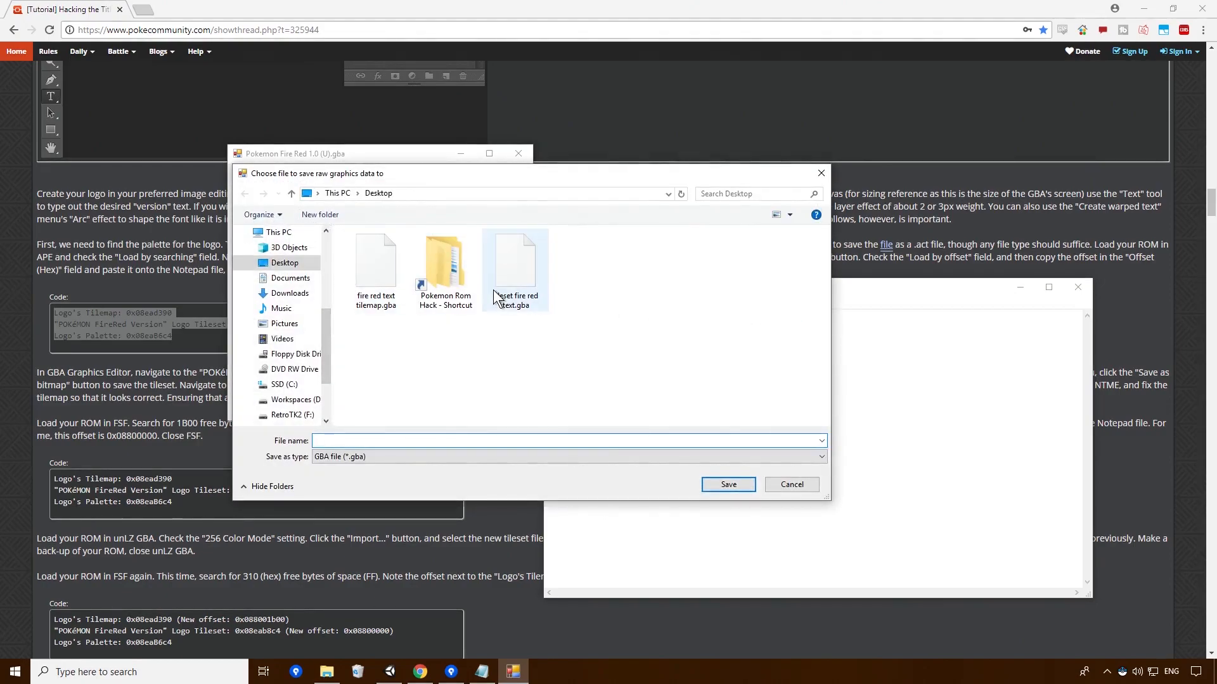
click(507, 273)
drag(336, 441, 229, 433)
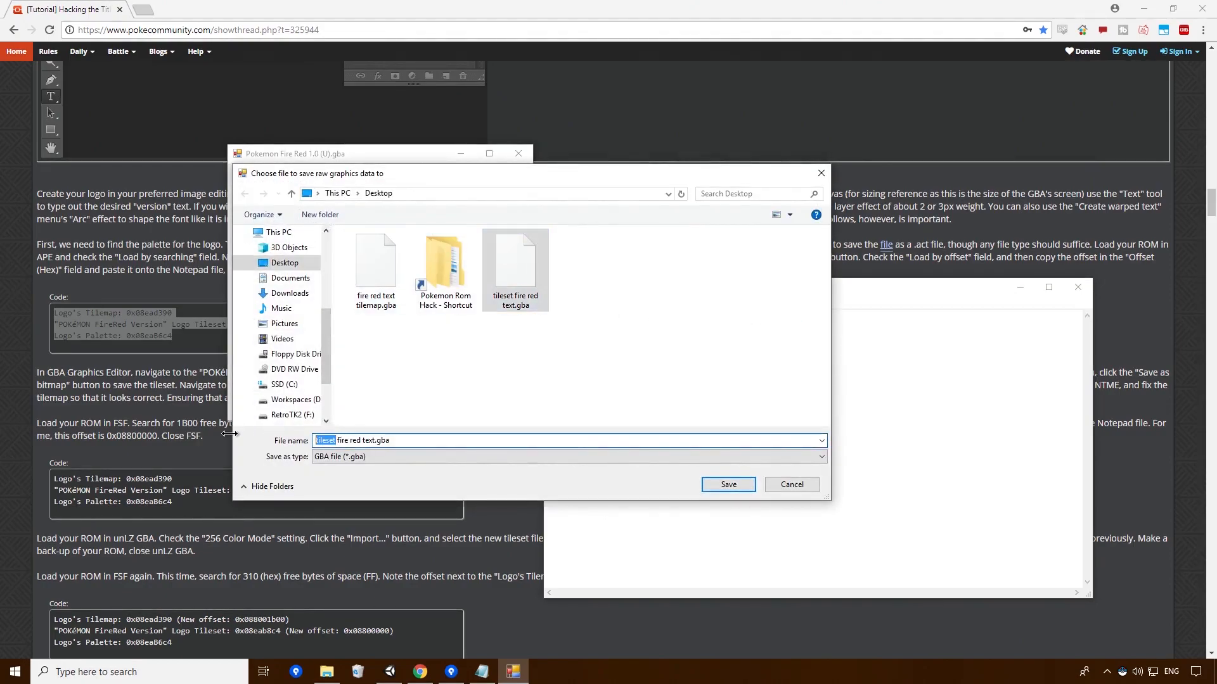
key(BackSpace)
key(Delete)
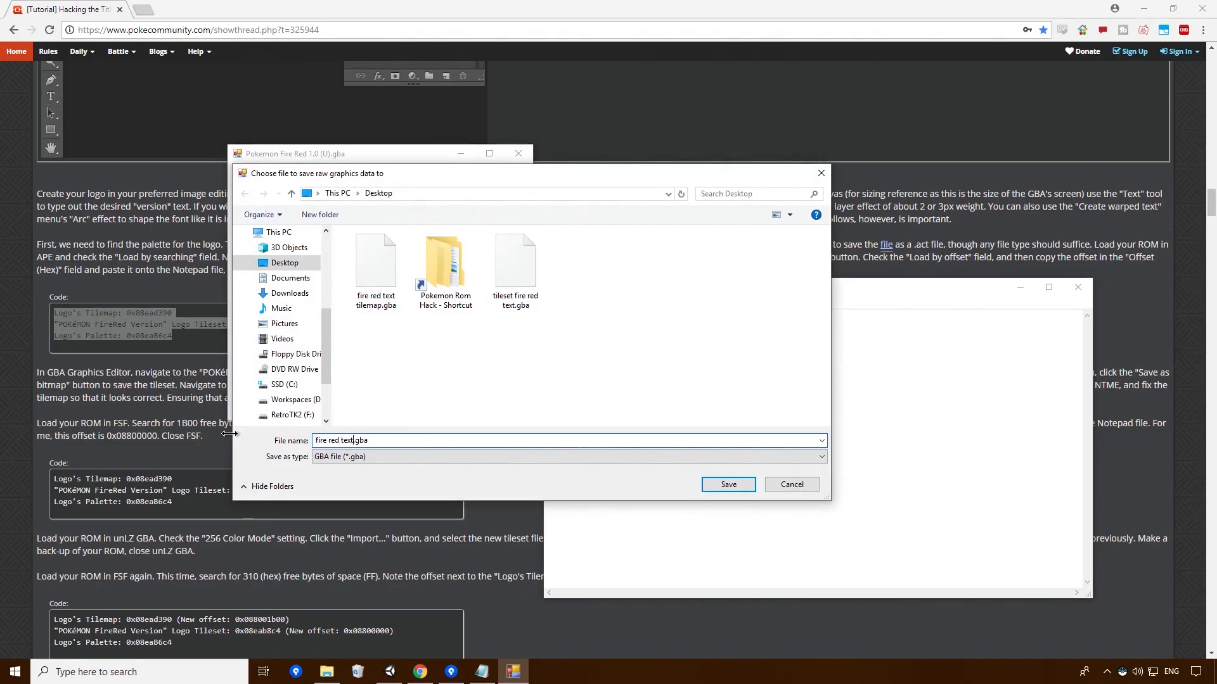
text(tileset)
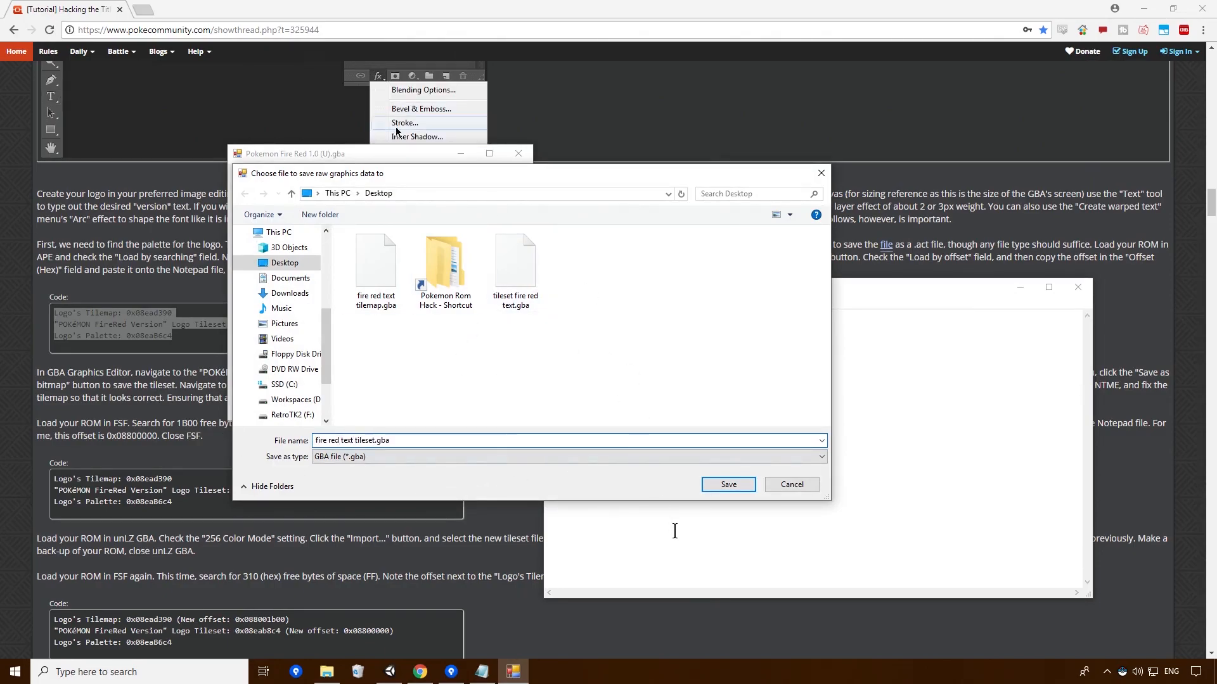
click(727, 487)
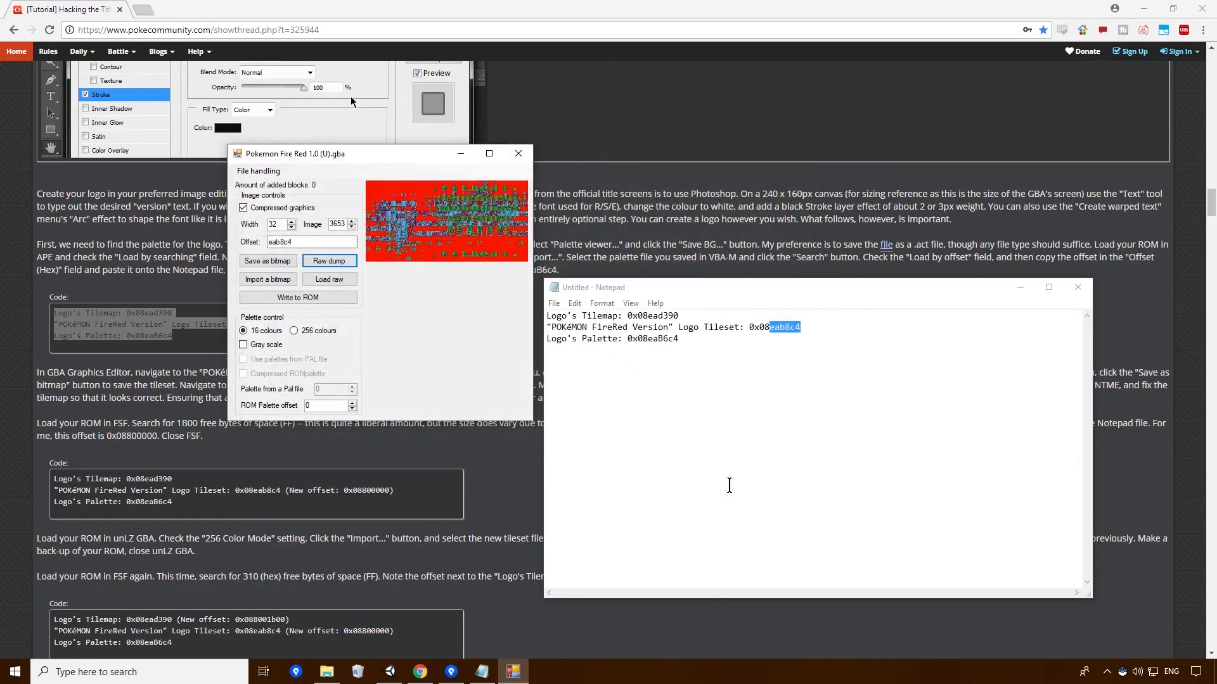
Minimize NLZ-GBA, Notepad and Chrome, and examine the exported tilemap and tileset files on the desktop
click(460, 154)
click(1020, 287)
click(1144, 8)
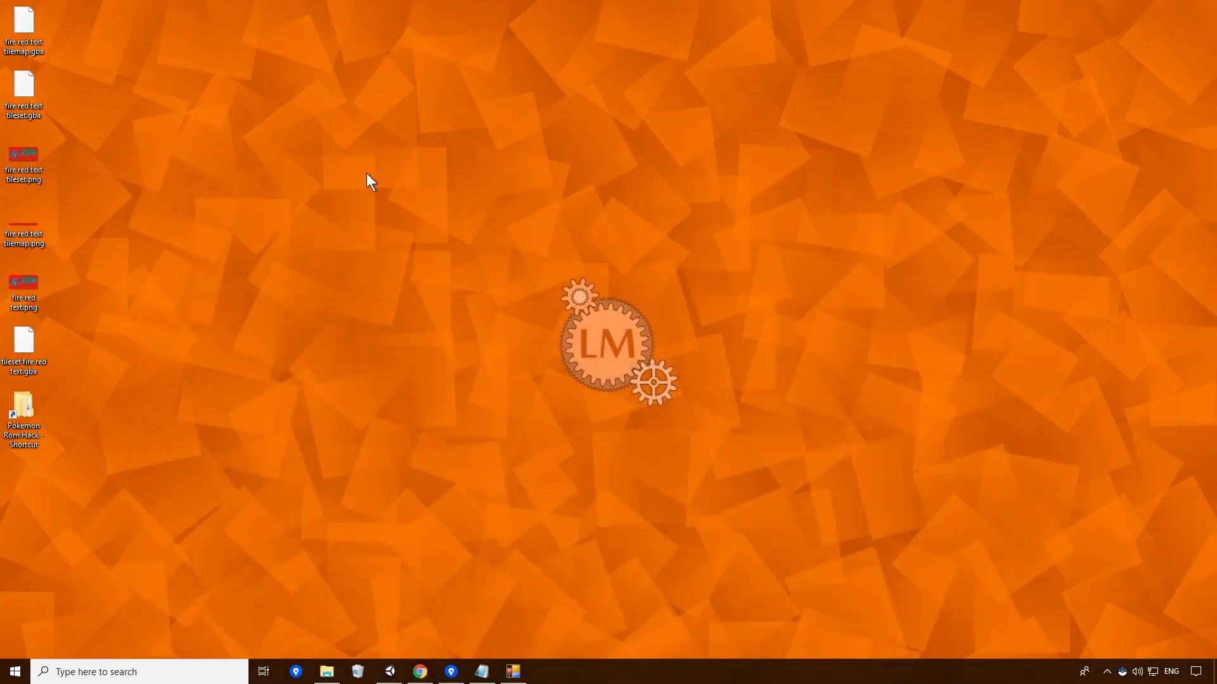
click(25, 28)
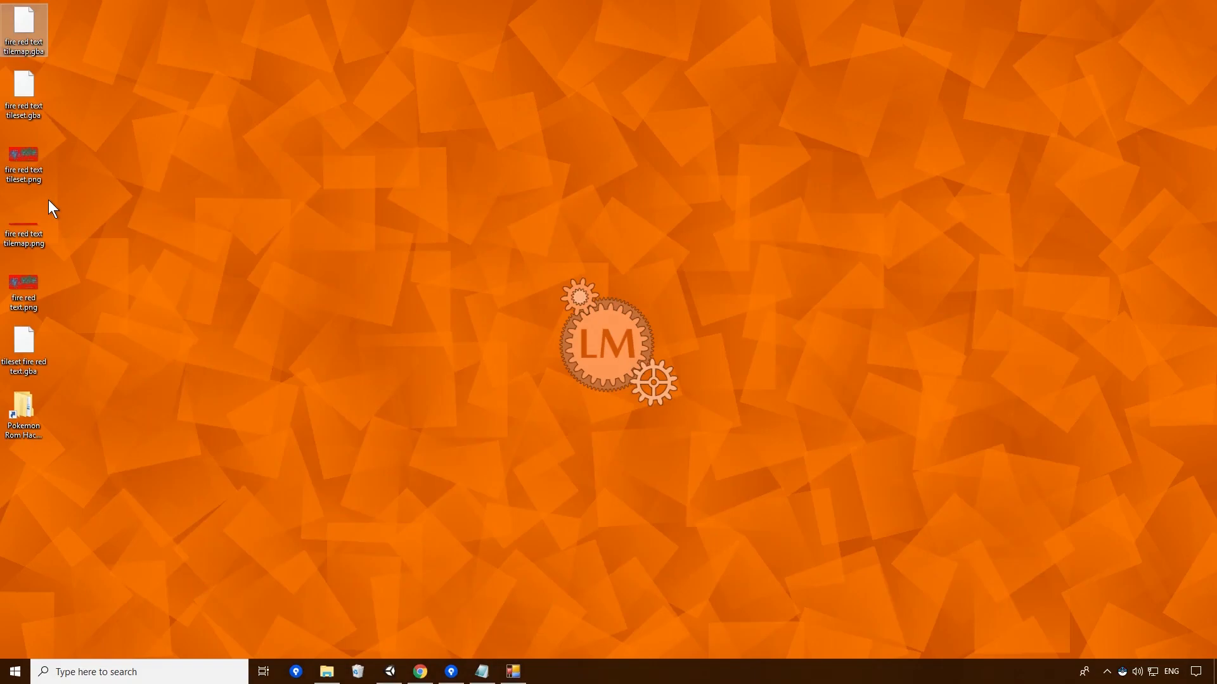
key(Down)
key(Down)
key(Down)
key(Up)
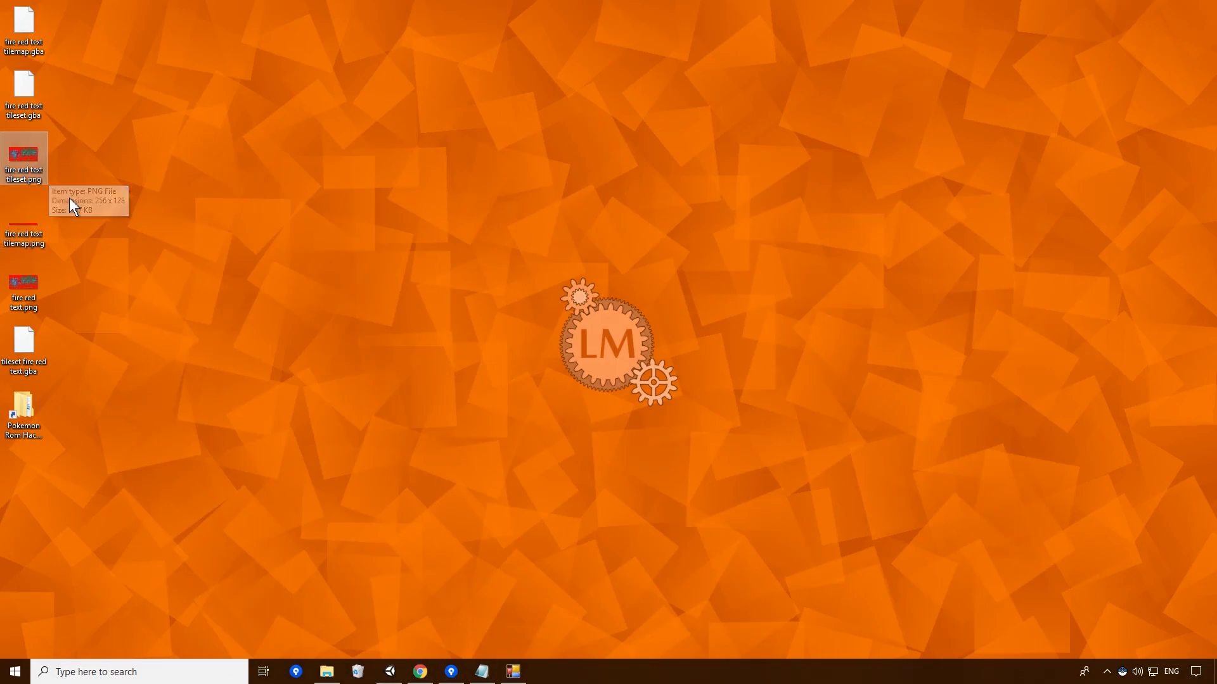
key(Down)
key(Down)
key(Down)
key(Down)
key(Up)
Permanently delete the earlier duplicate tileset exports, including "tileset fire red text.gba", from the desktop
click(133, 326)
click(39, 339)
key(shift+Delete)
key(Return)
key(shift+Delete)
key(Return)
Bring the title screen tutorial in Chrome and the NLZ-GBA window back on screen
click(25, 119)
click(32, 166)
click(519, 670)
click(412, 674)
click(526, 682)
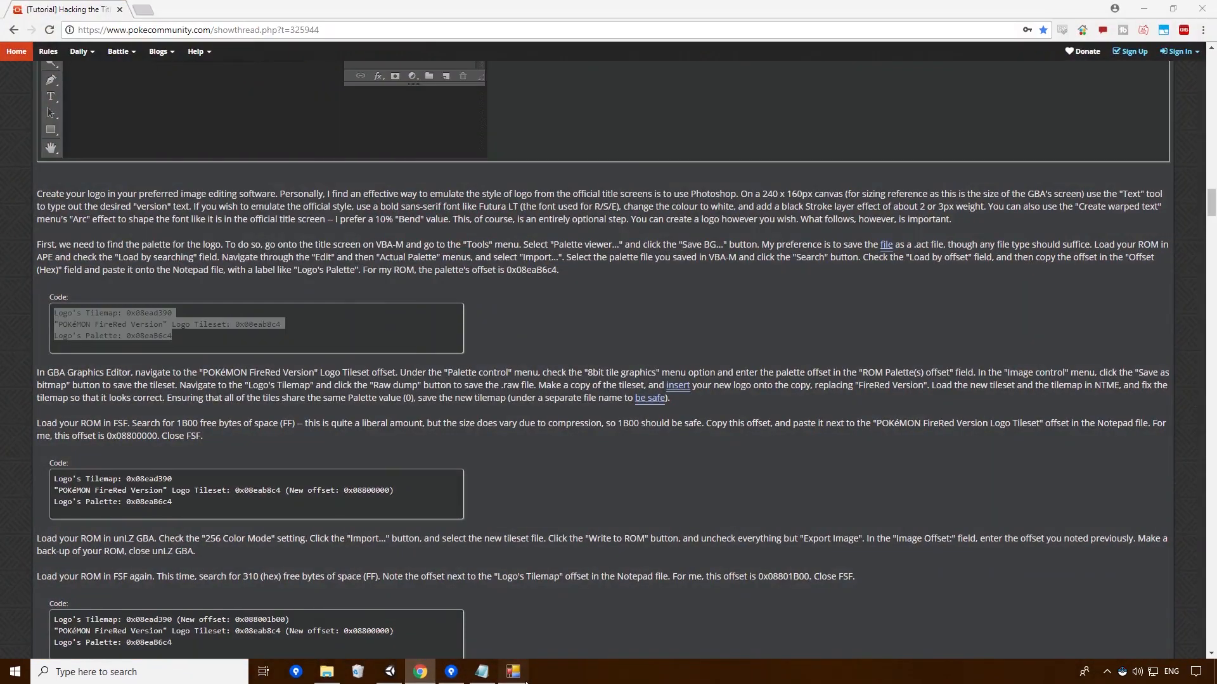
Try viewing the ROM graphics at the logo palette's offset, eaB6c4, in NLZ-GBA
drag(317, 153, 658, 167)
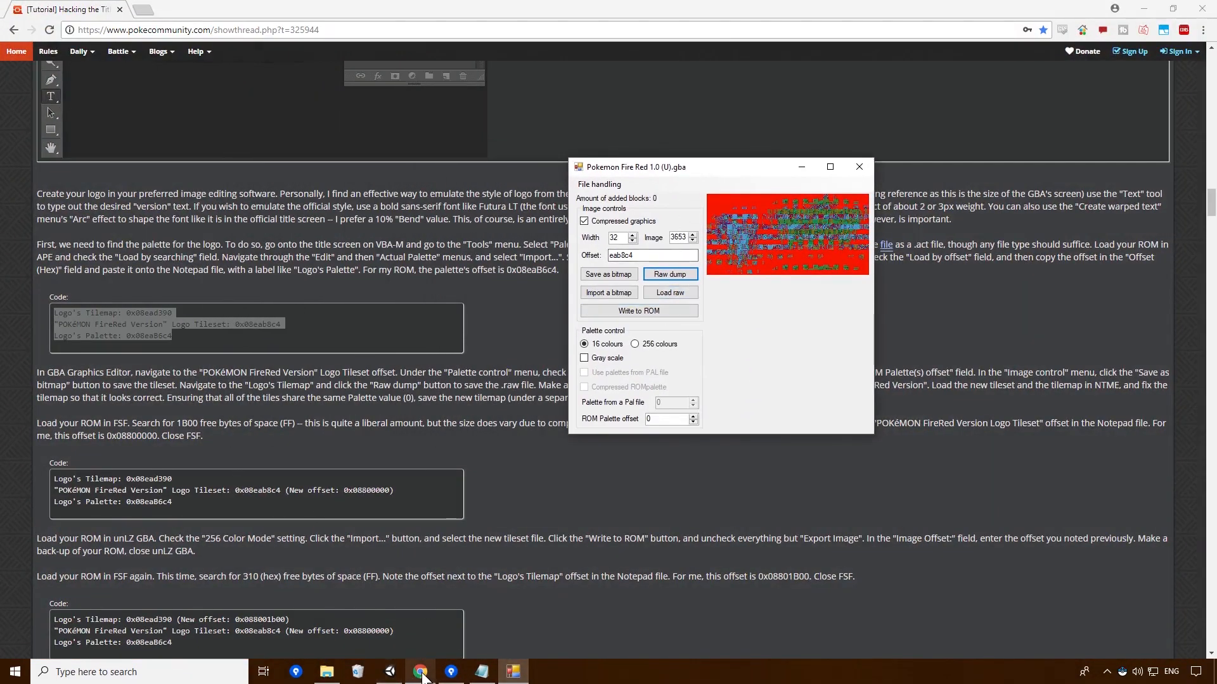
click(481, 672)
drag(674, 342, 678, 340)
key(ctrl+c)
double_click(638, 255)
key(ctrl+v)
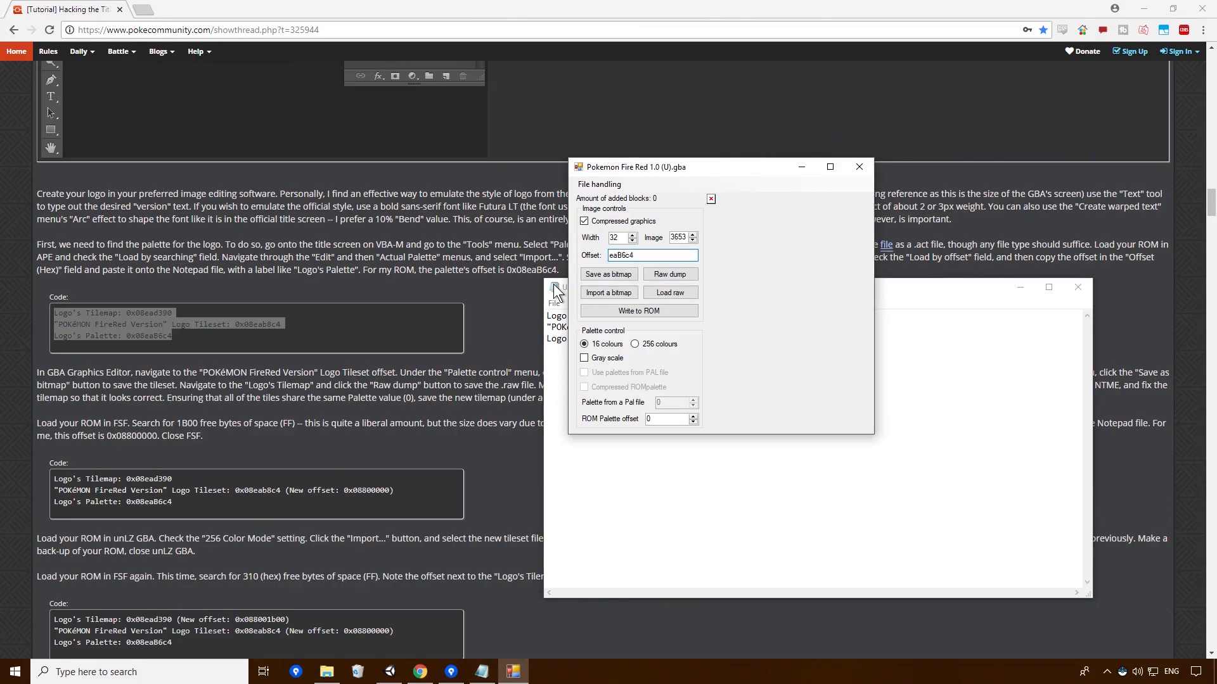
Load the logo tileset at offset eab8c4, copied from the tutorial, and display it in 256 colours
click(144, 314)
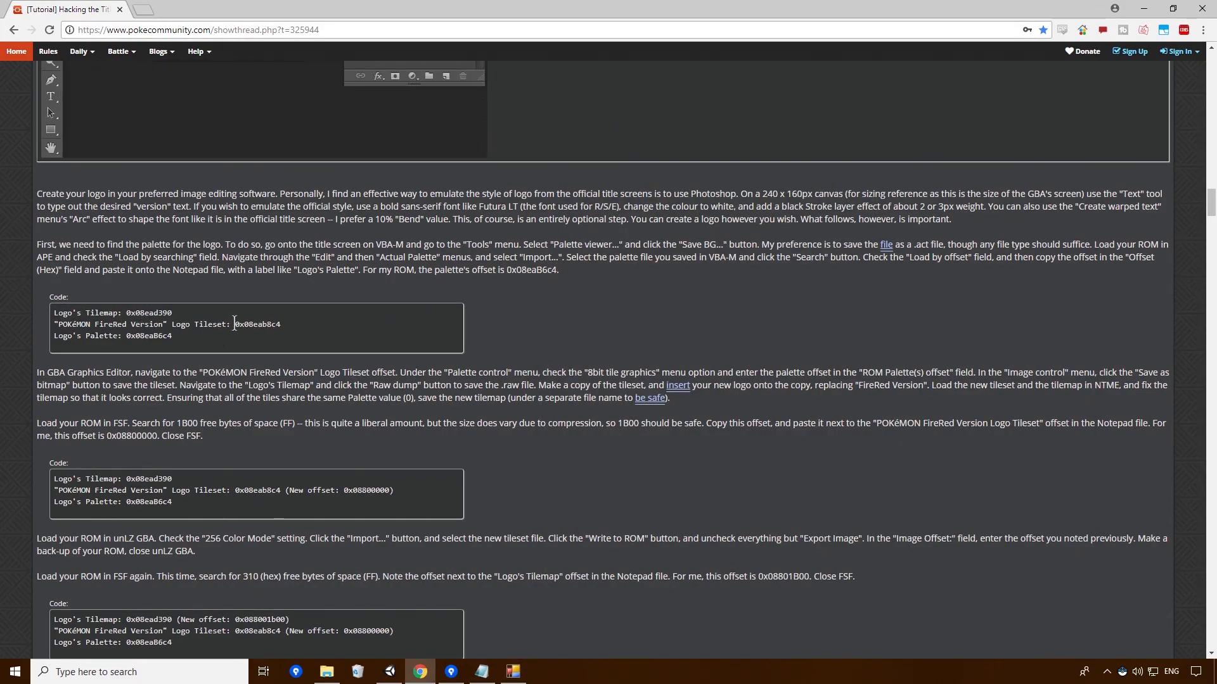
drag(253, 322, 324, 329)
key(ctrl+c)
click(513, 671)
drag(651, 255, 336, 278)
key(ctrl+v)
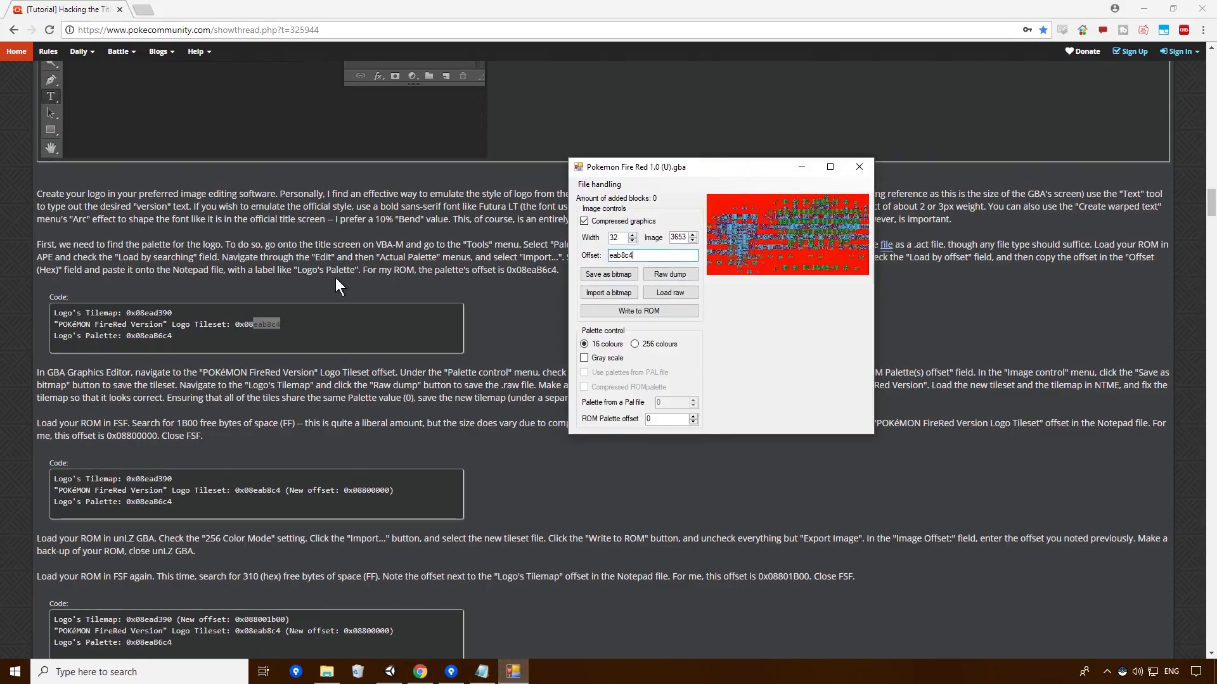
click(655, 348)
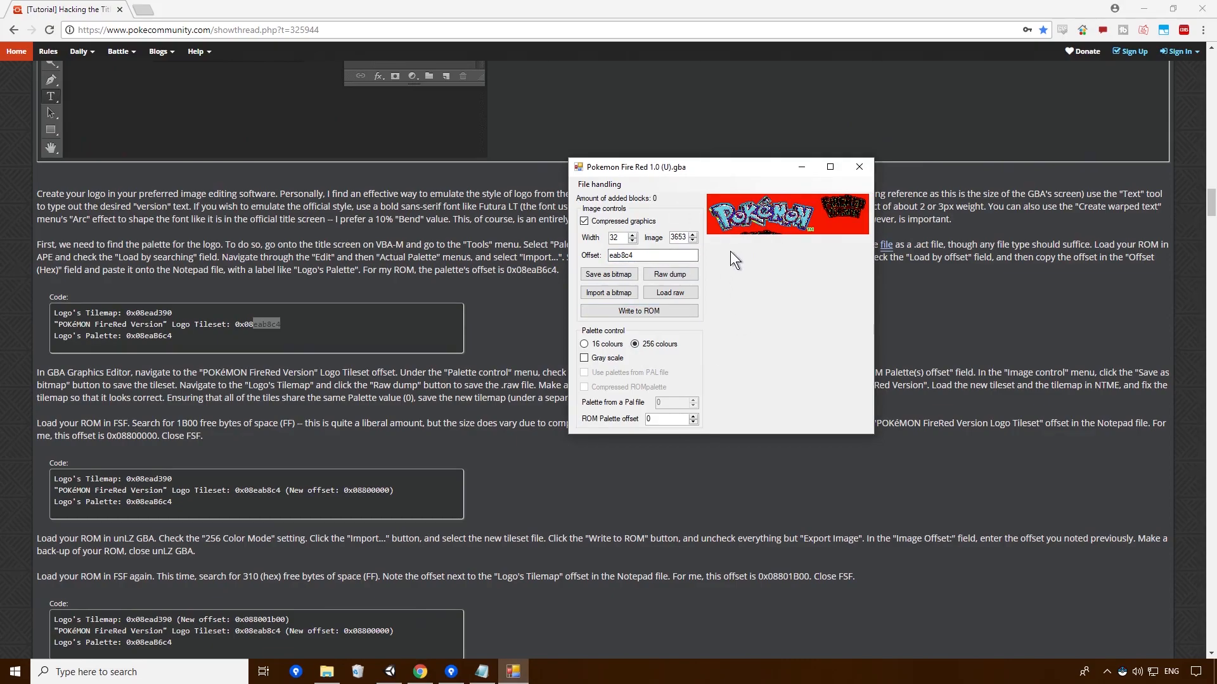
Load the logo tilemap in NLZ-GBA using the tutorial's offset ead390
click(140, 336)
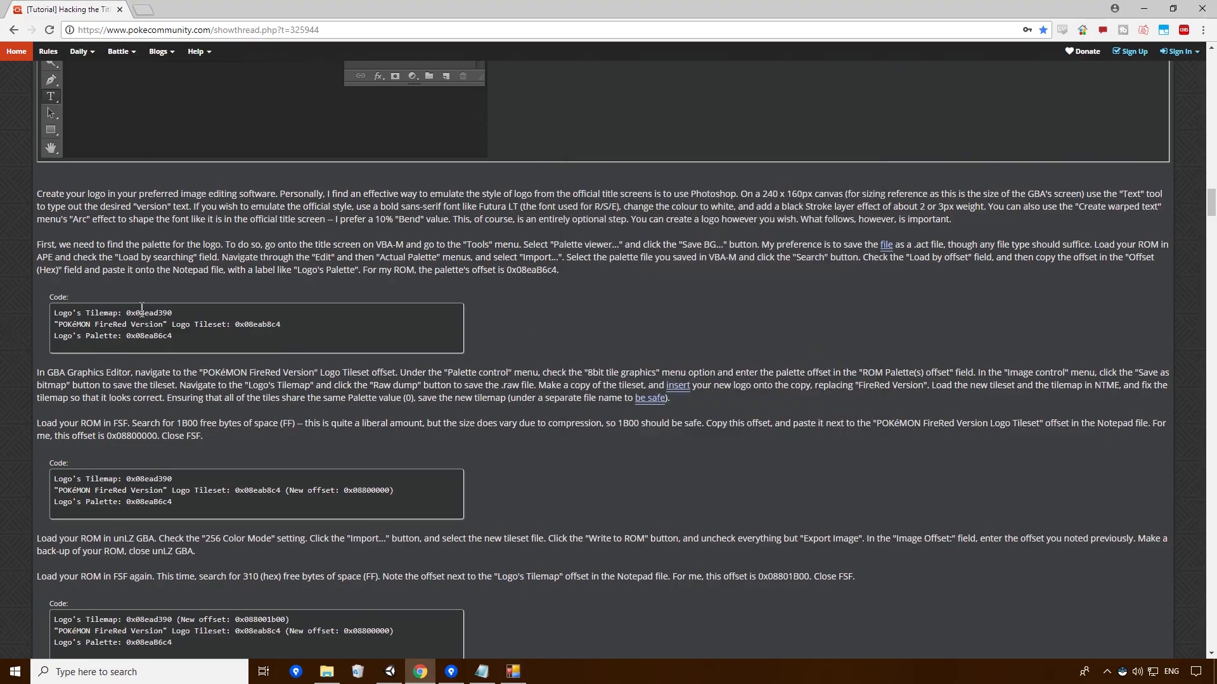
drag(142, 310, 148, 310)
drag(153, 312, 145, 312)
click(482, 672)
click(513, 671)
double_click(665, 255)
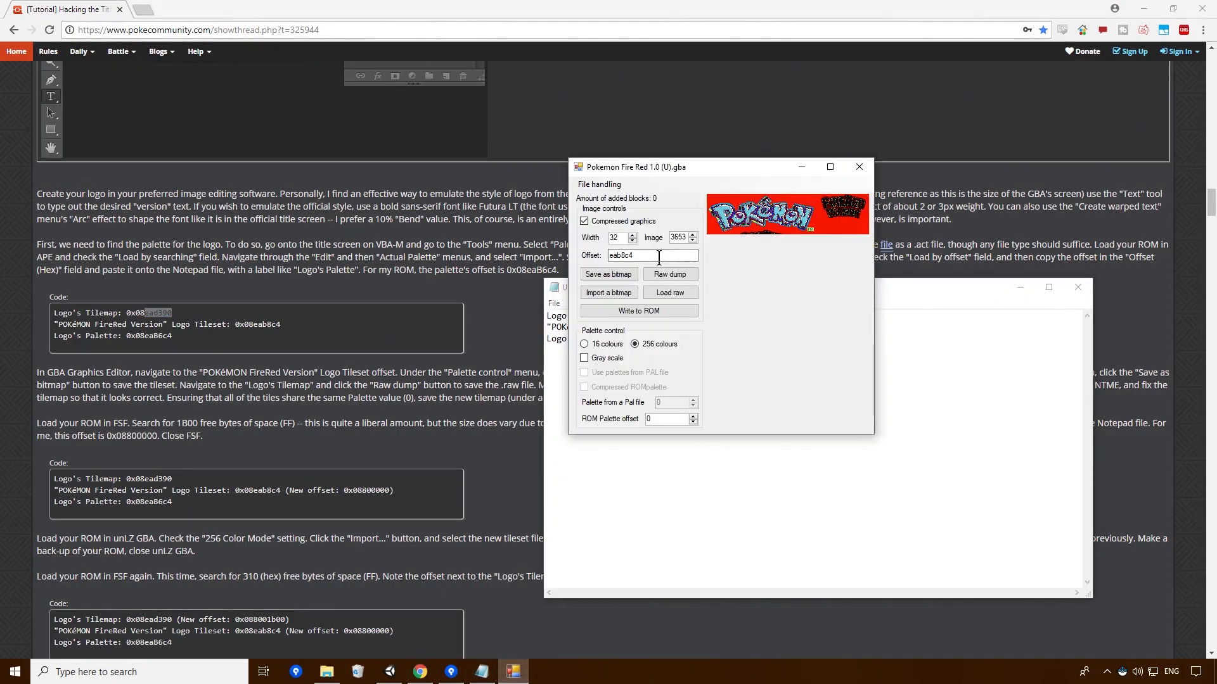
key(ctrl+v)
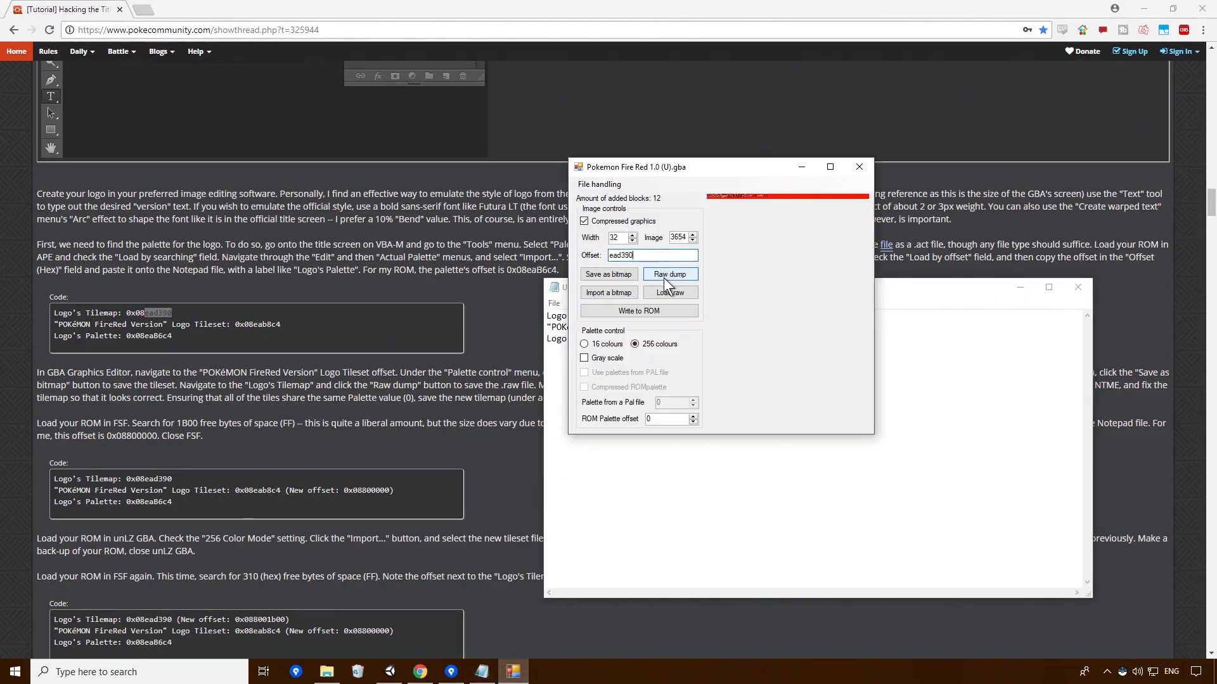
Return the image offset to the logo tileset's eab8c4
click(253, 321)
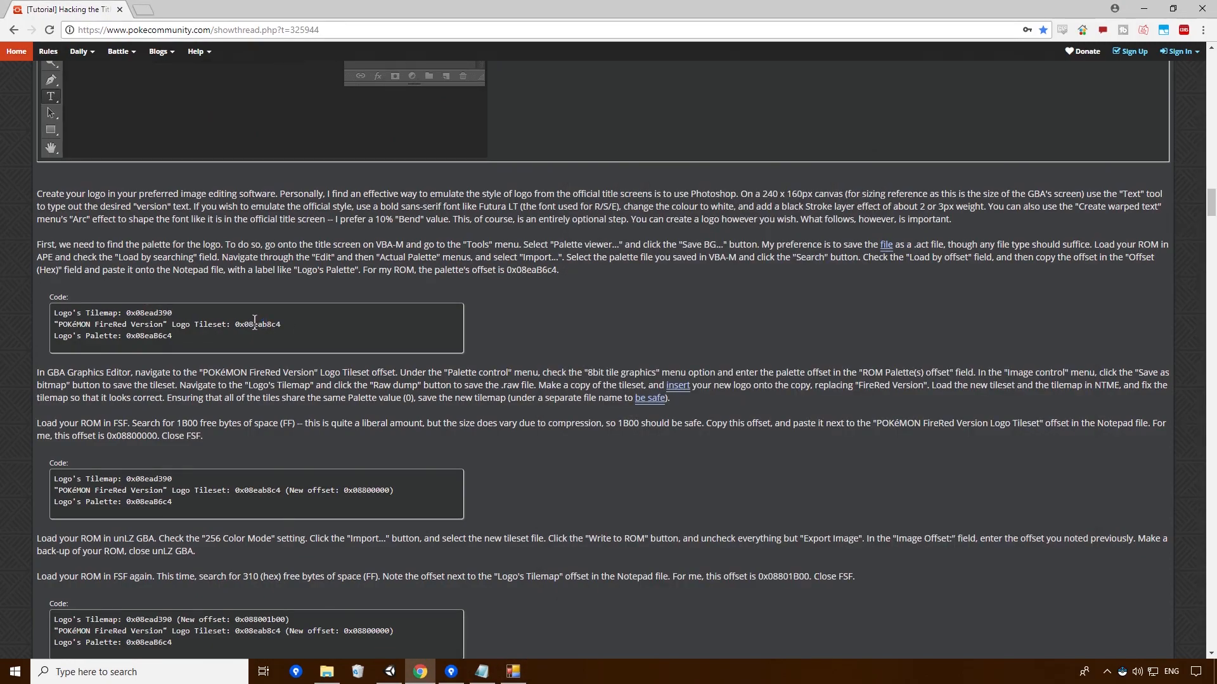
click(514, 672)
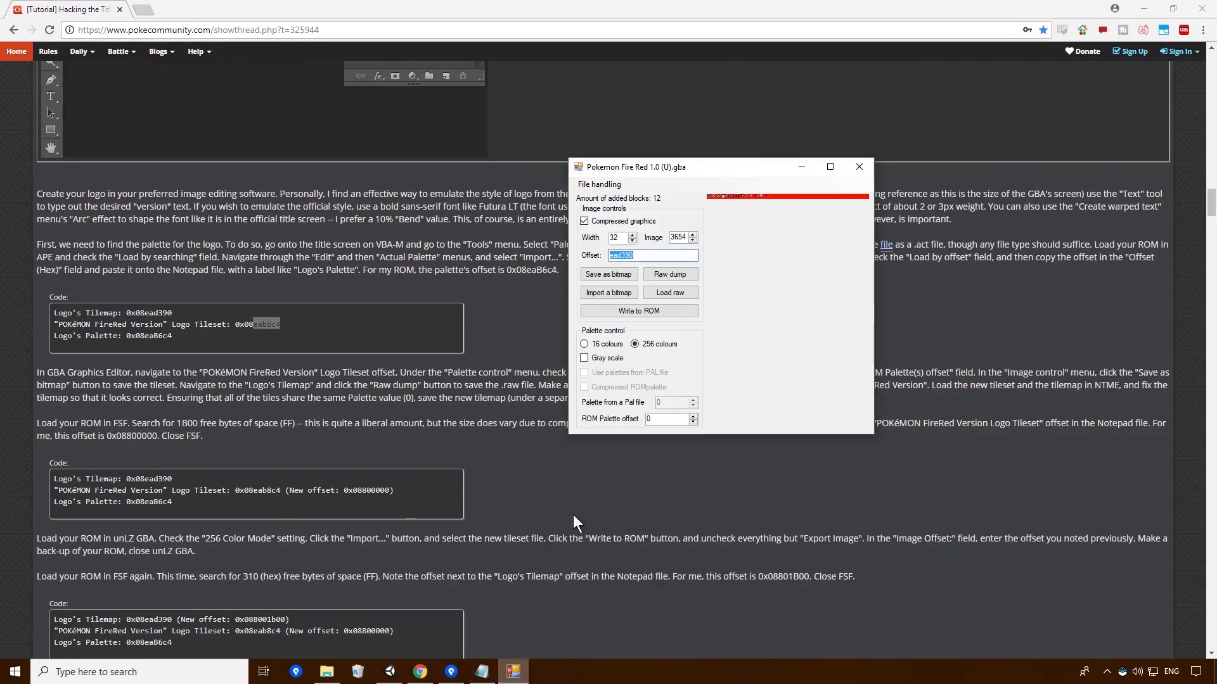
drag(661, 256, 624, 256)
drag(556, 236, 555, 236)
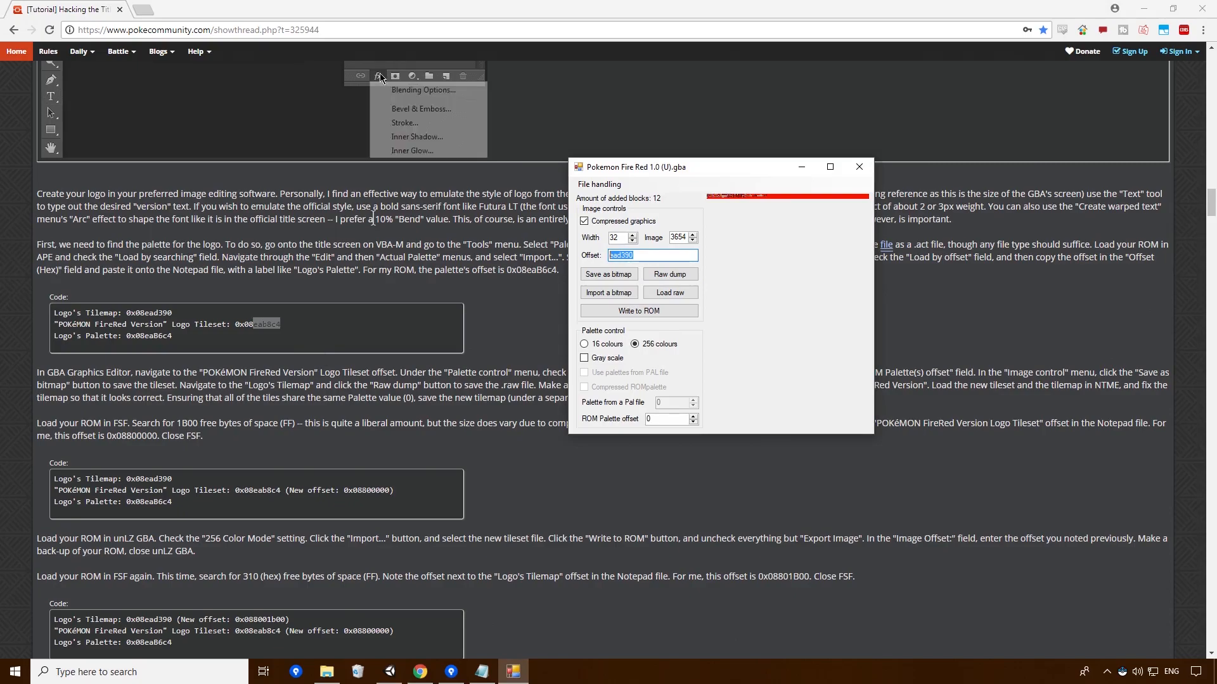
text(eab8c4)
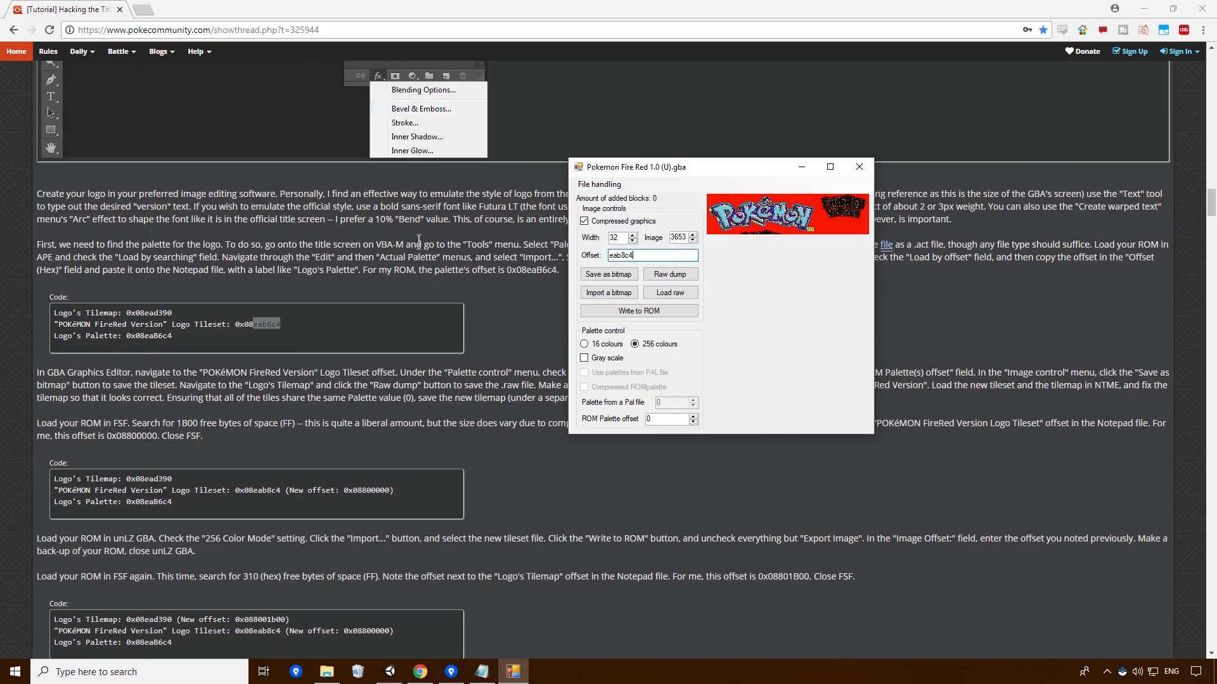
Save the 256-colour logo tileset as a bitmap on the Desktop named "fire red text tileset 256.png"
click(635, 272)
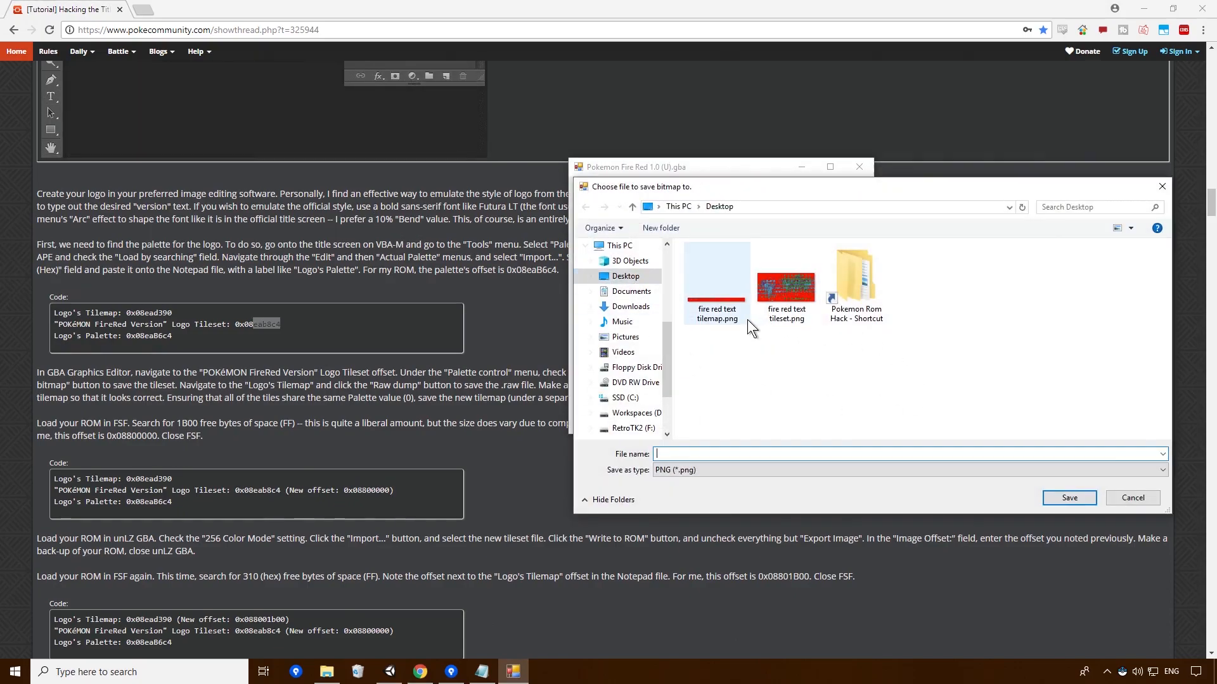
click(770, 314)
click(730, 454)
click(715, 454)
text(256)
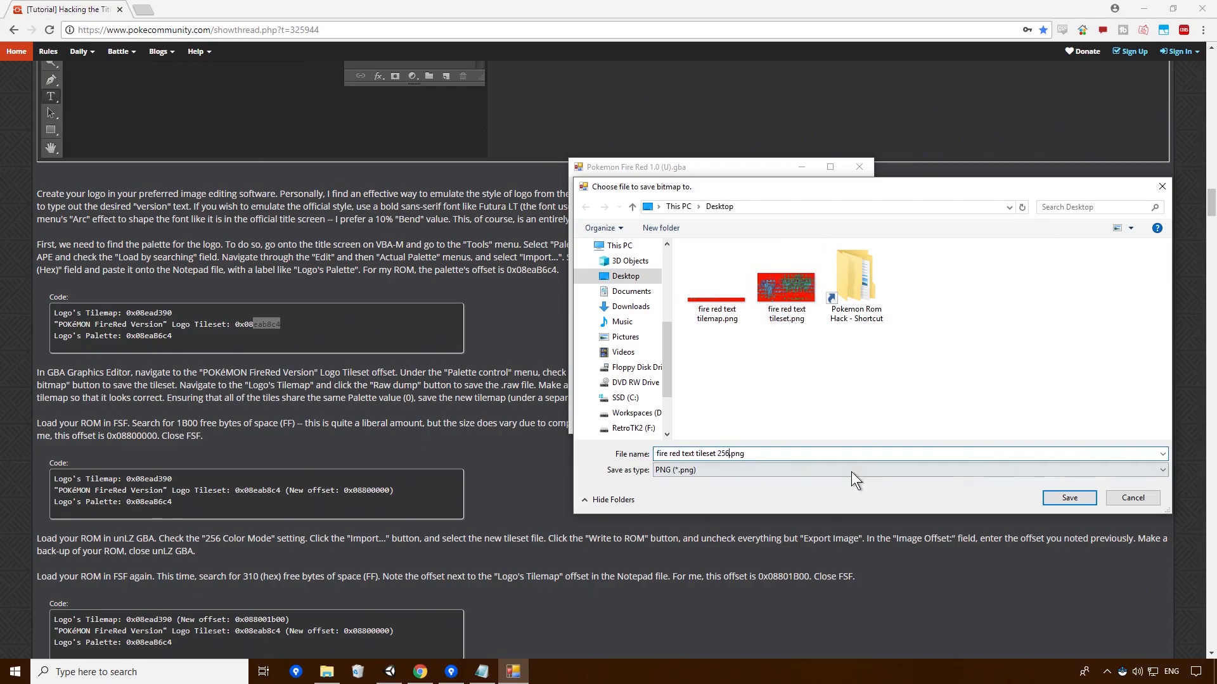
click(1076, 497)
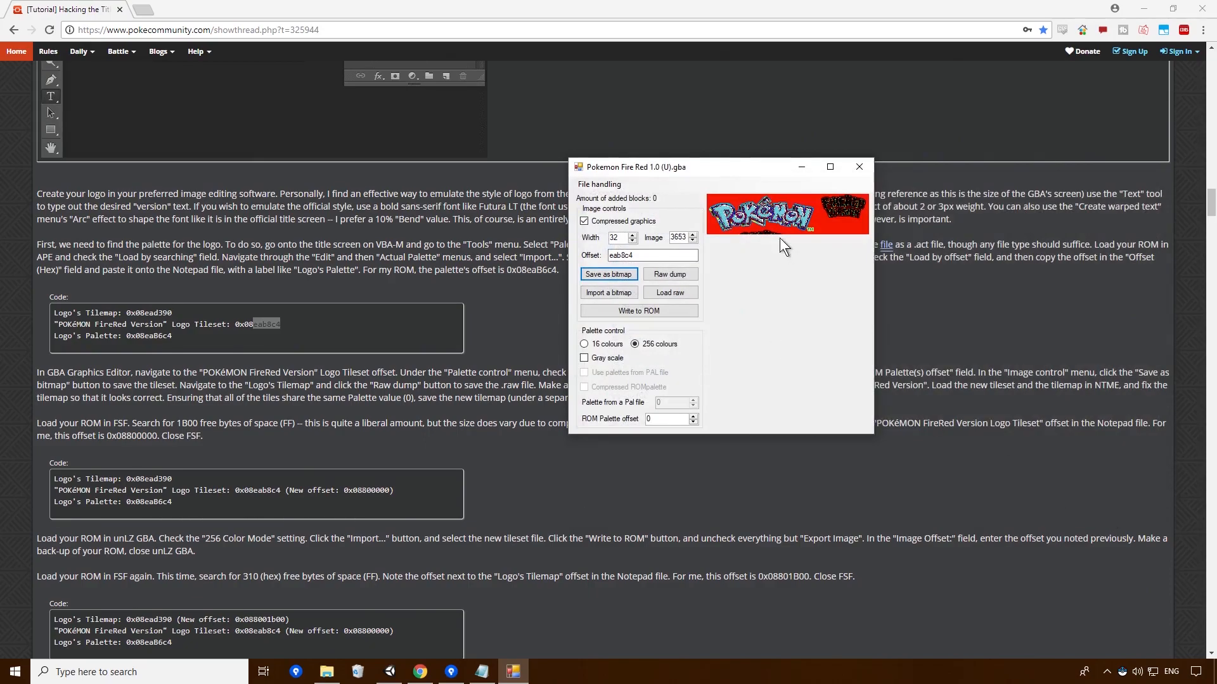
Copy the logo palette's offset from the tutorial and set the ROM palette offset to EAB6C4 in NLZ-GBA
click(466, 378)
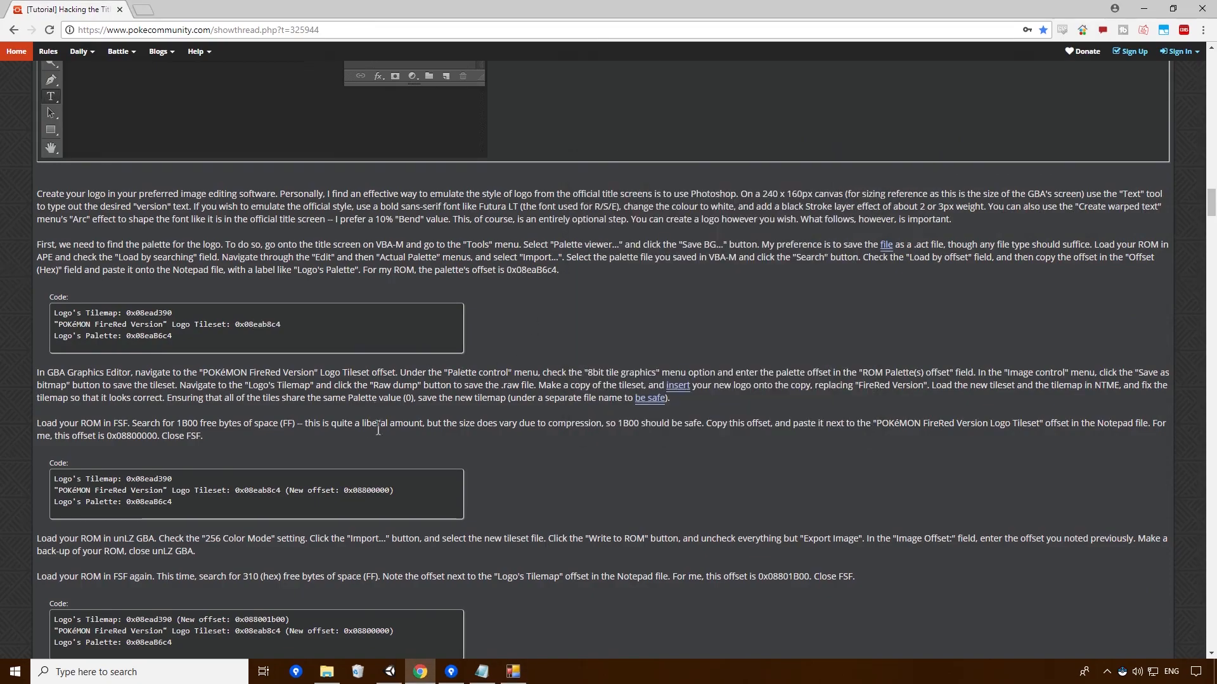
click(513, 671)
click(372, 337)
scroll(574, 368, down, 3)
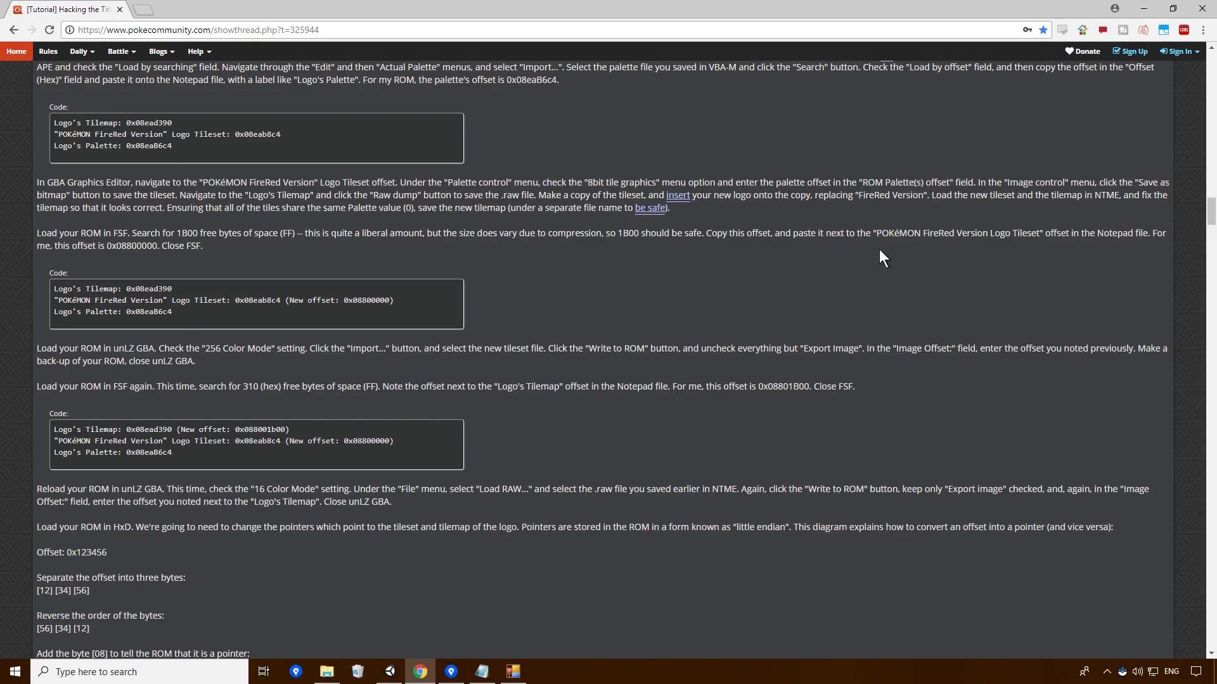
click(513, 671)
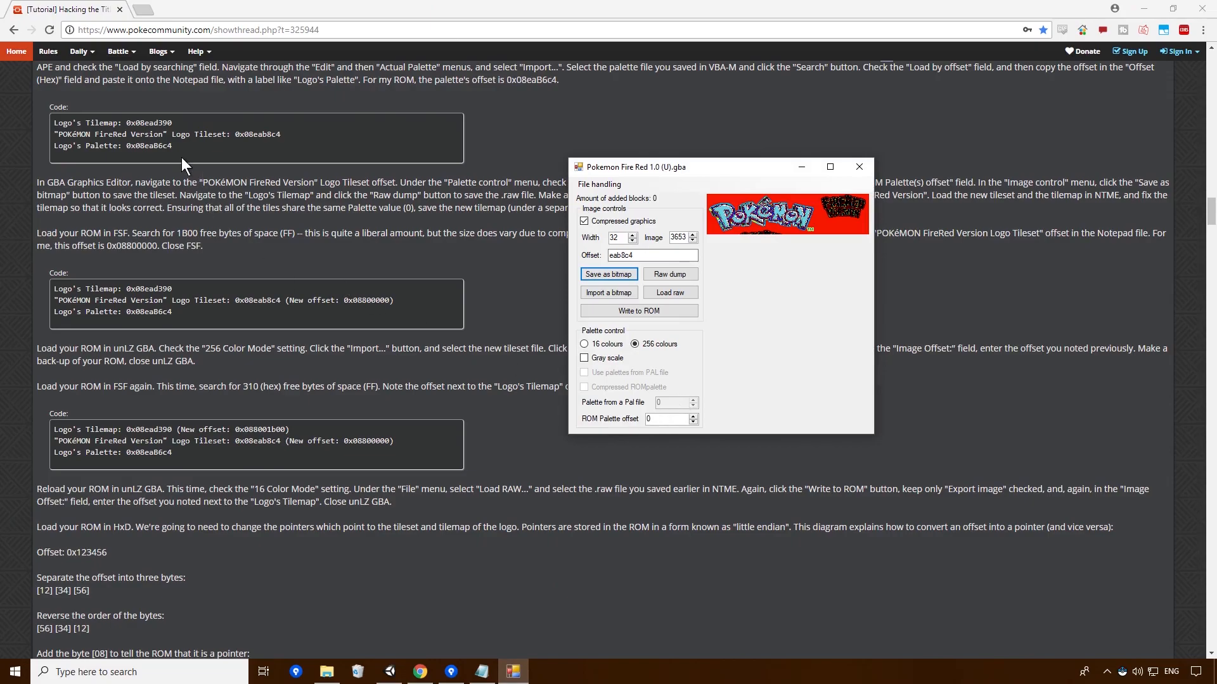
click(140, 142)
drag(145, 145, 173, 145)
key(ctrl+c)
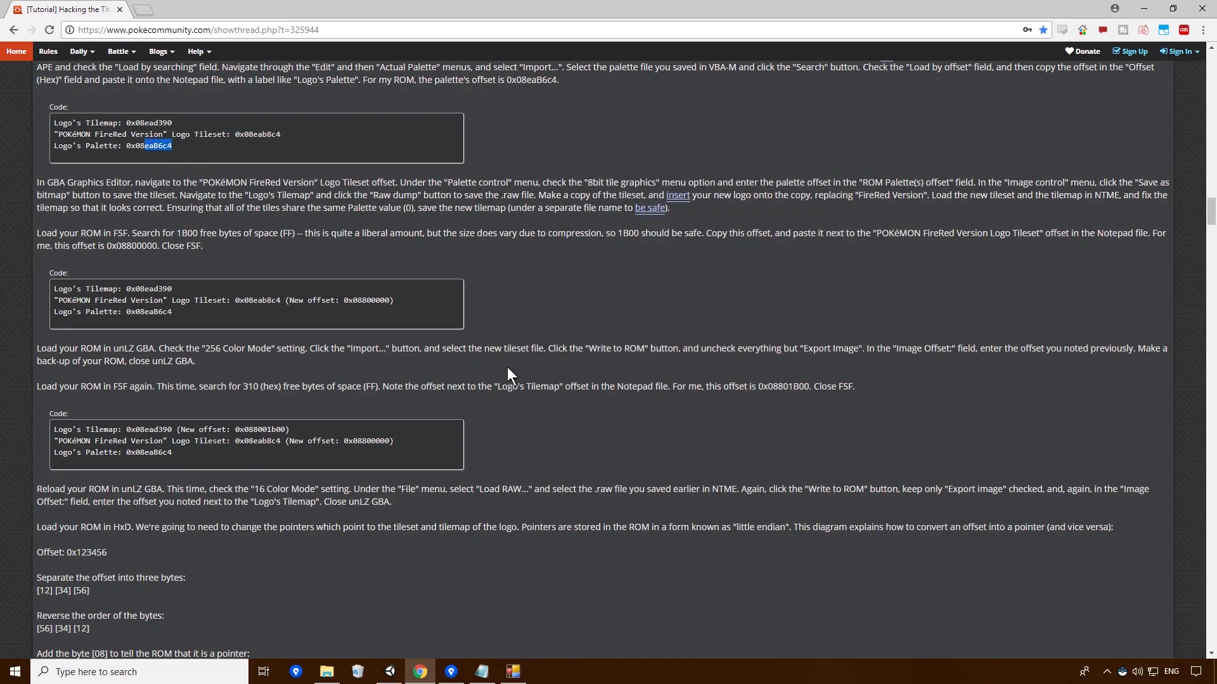
click(513, 671)
key(ctrl+v)
click(667, 254)
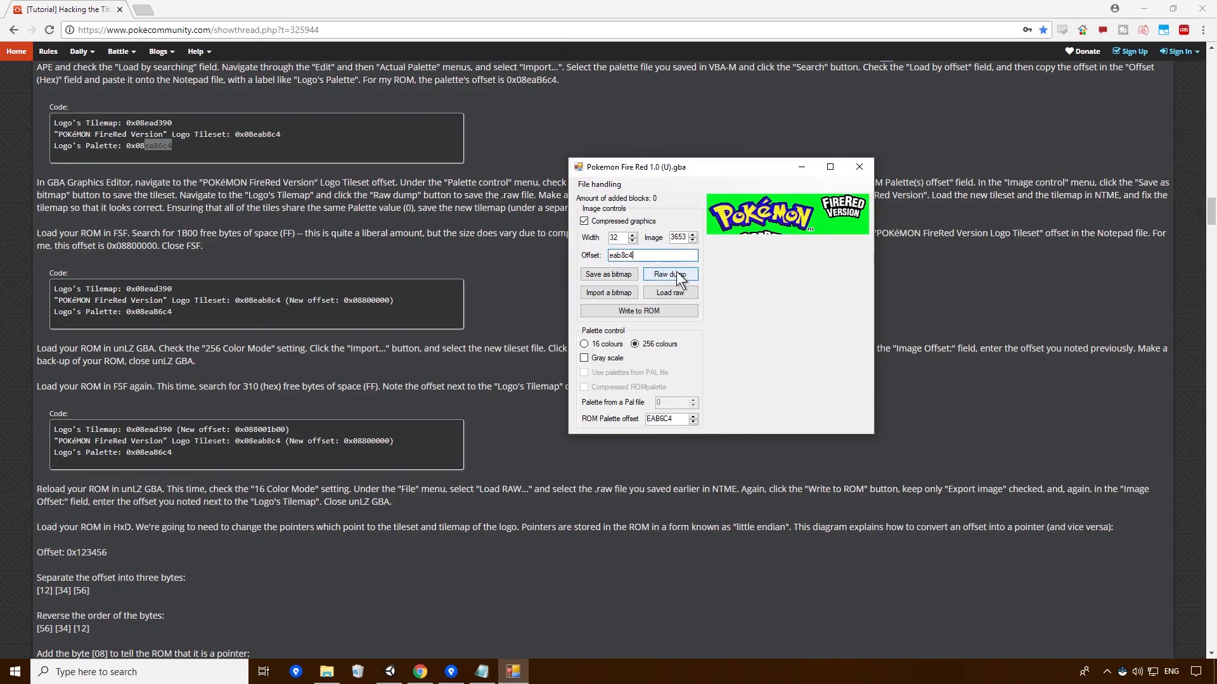
Review the tutorial's next instructions, and launch FSF.exe from the FSF folder inside the Pokemon Rom Hack "Programs" folder
click(518, 323)
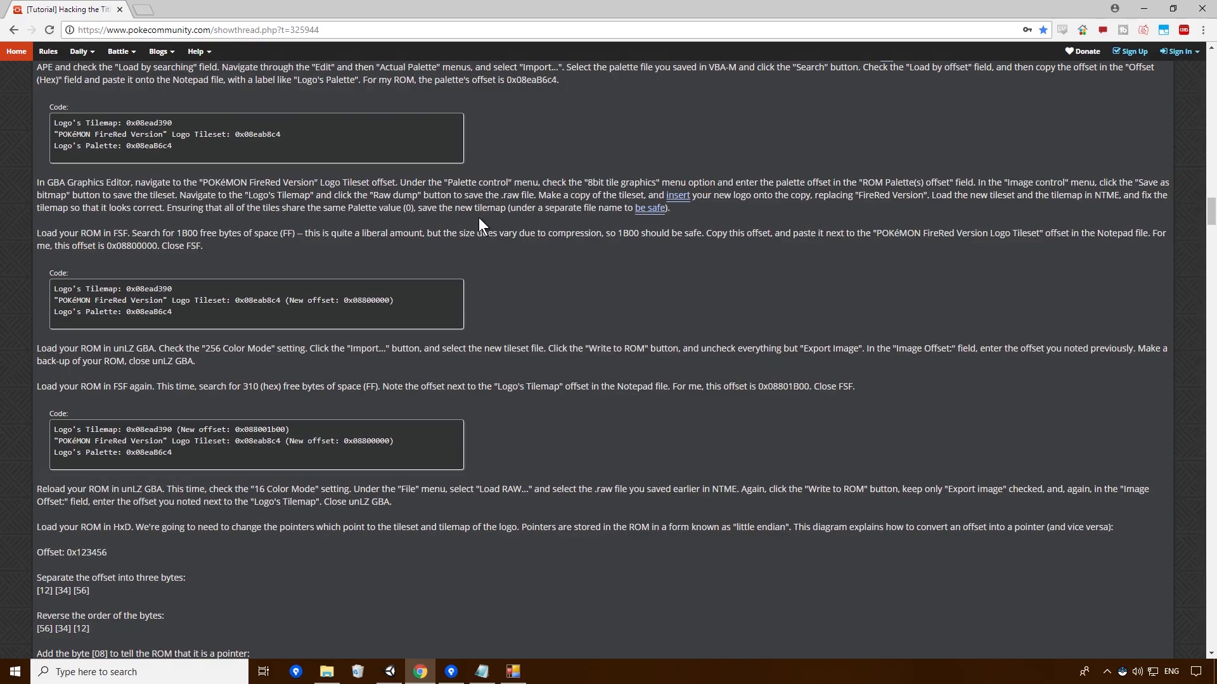
double_click(1099, 196)
click(44, 247)
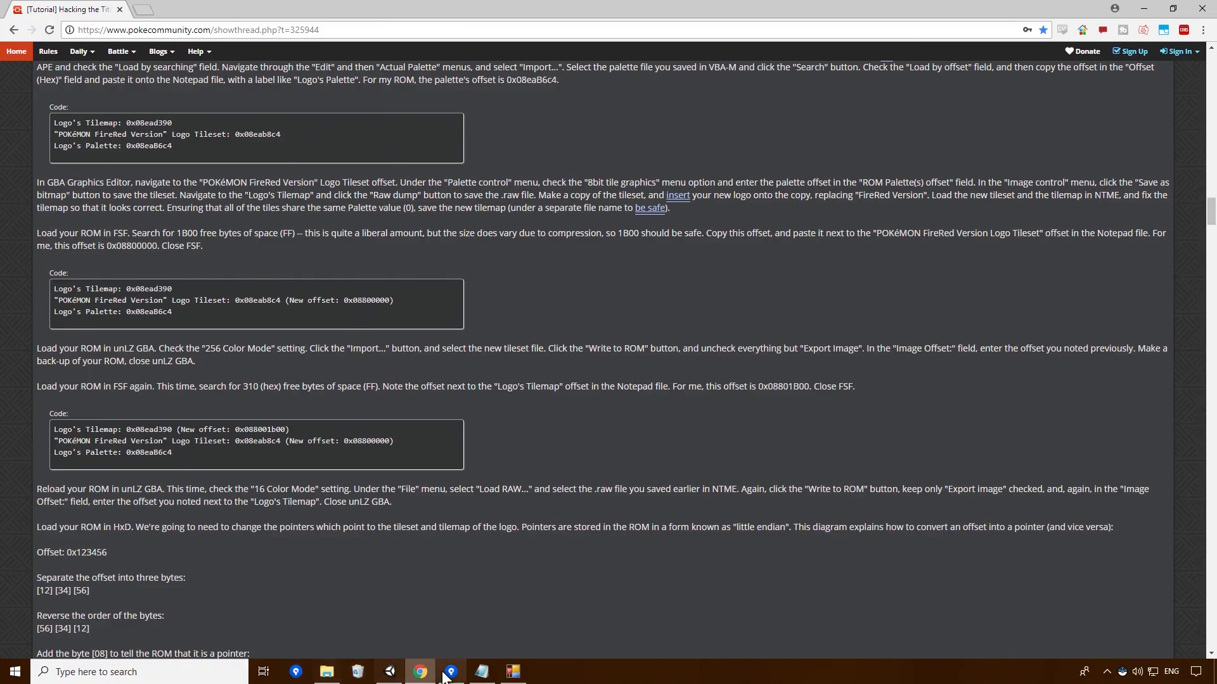
click(326, 671)
double_click(462, 221)
double_click(399, 217)
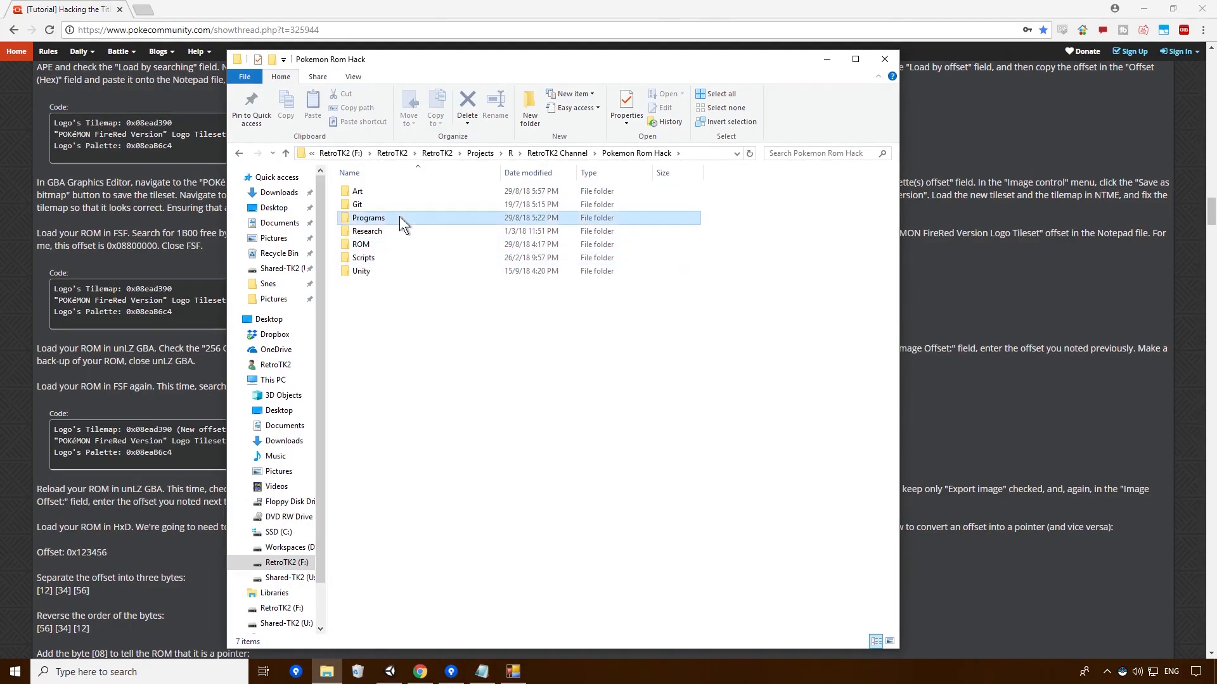
click(371, 260)
double_click(371, 258)
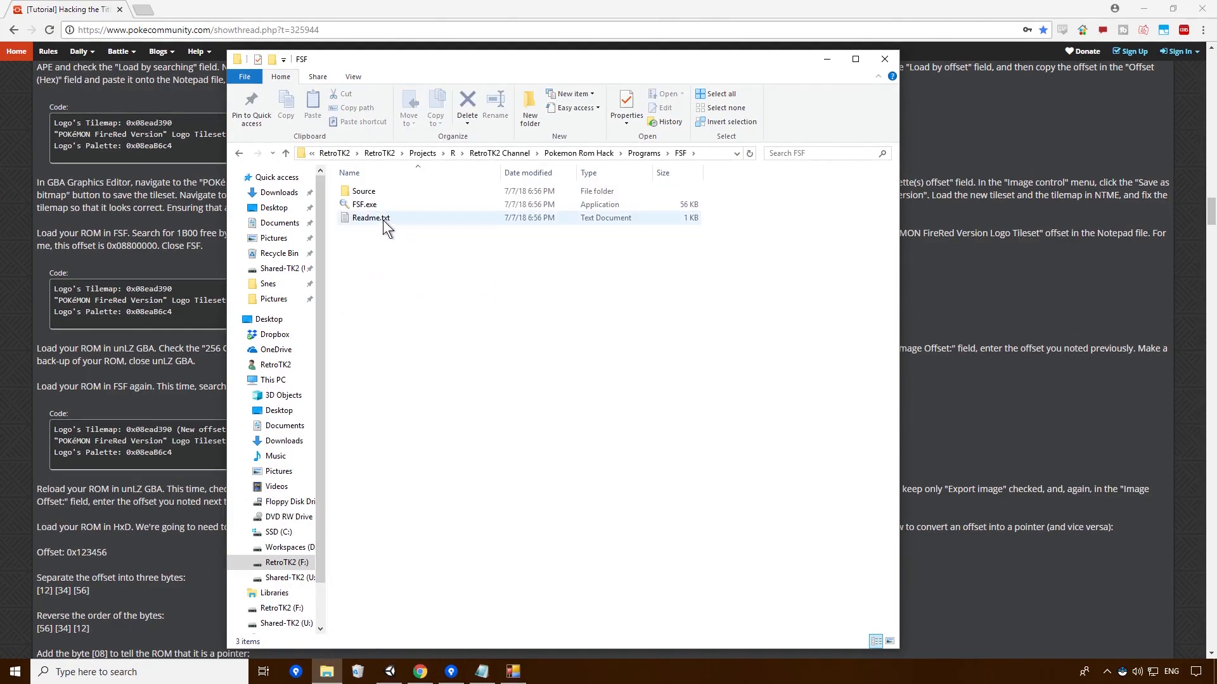
double_click(383, 204)
click(431, 387)
click(884, 59)
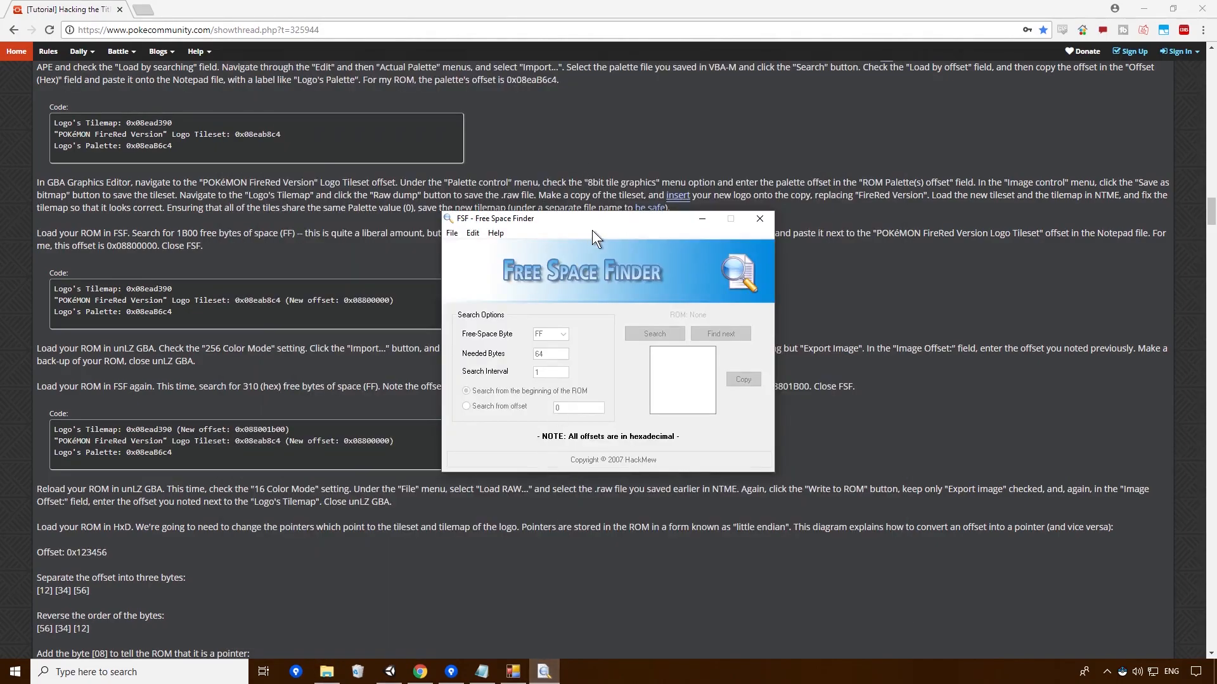
Open the ROM "Pokemon Fire Red 1.0 (U).gba" in Free Space Finder
drag(680, 216, 865, 245)
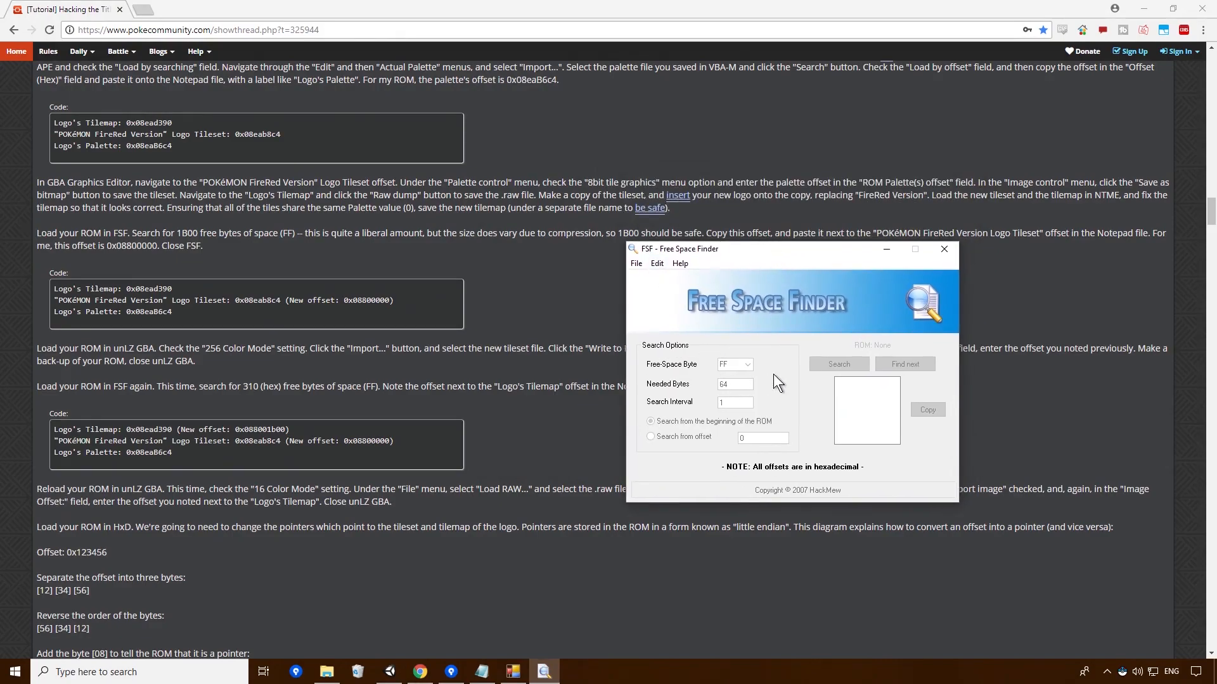
click(635, 264)
click(653, 280)
click(900, 302)
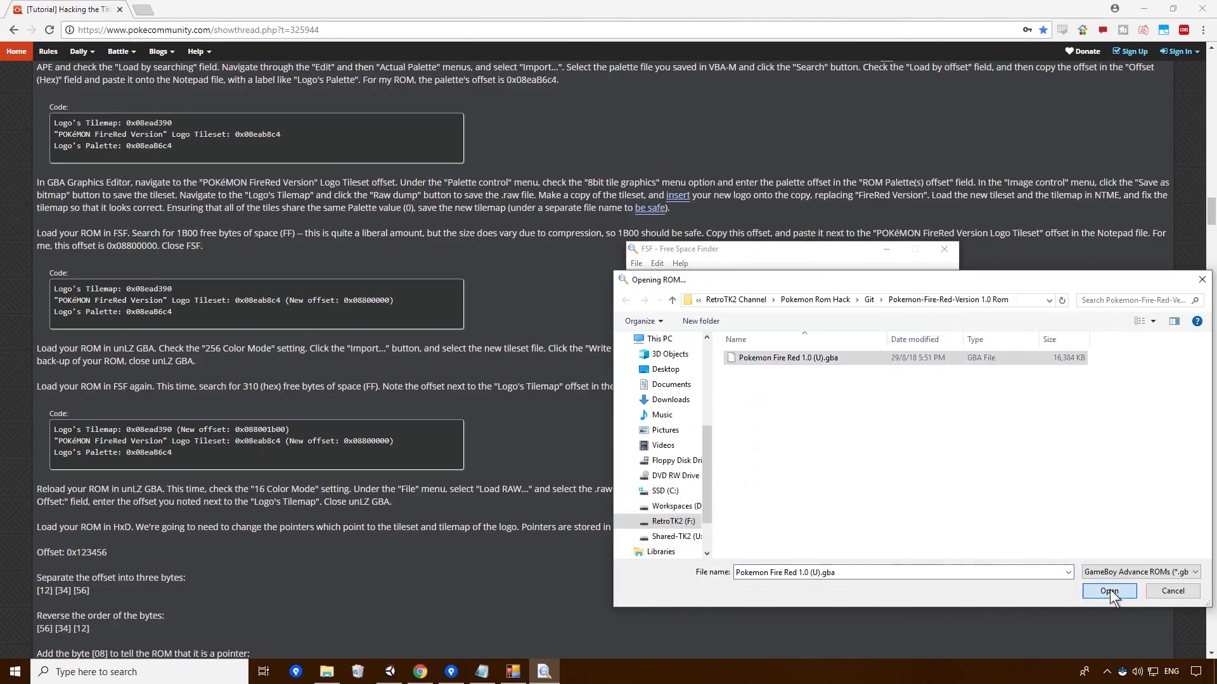
click(1053, 591)
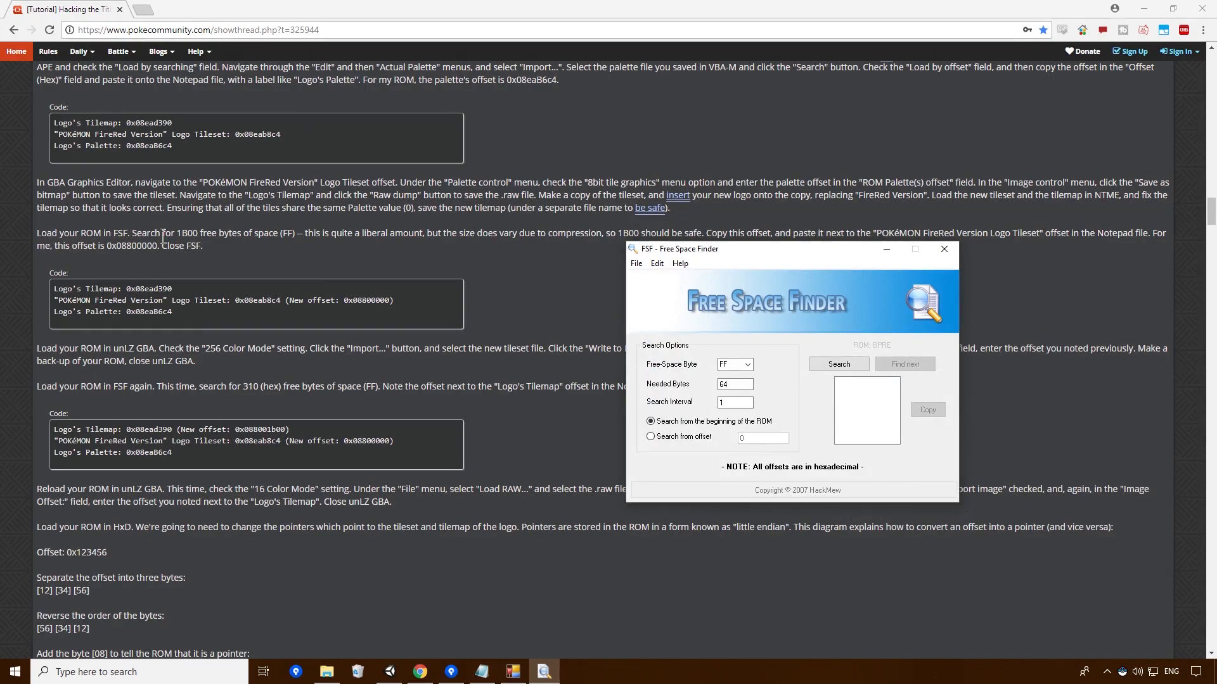
Open a new browser tab for looking up the tutorial's 1B00 byte count, and clear Free Space Finder's Needed Bytes value
drag(177, 234, 203, 234)
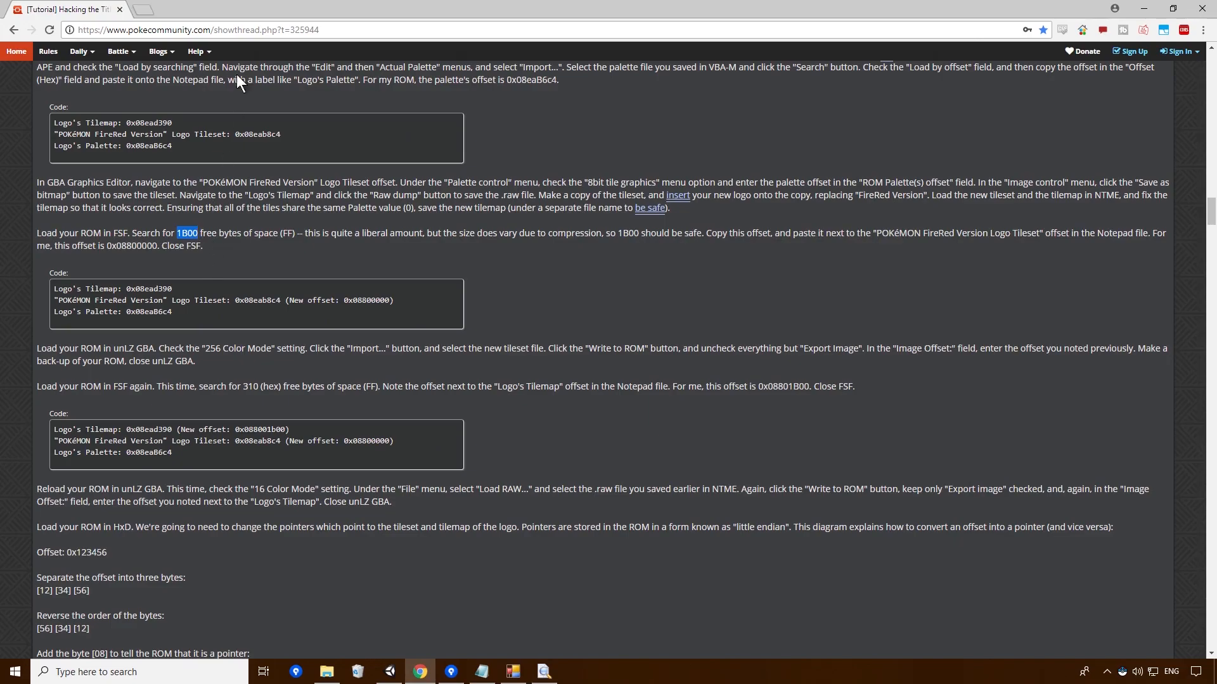
key(ctrl+t)
click(544, 672)
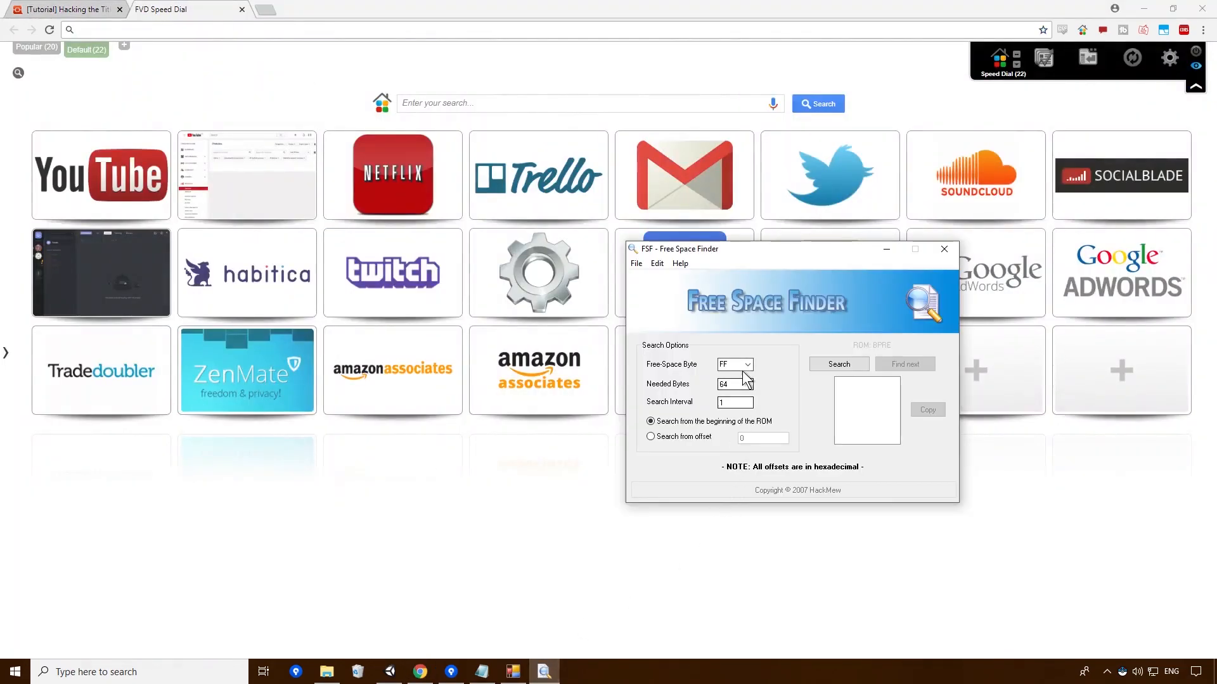
drag(743, 383, 507, 388)
text(1)
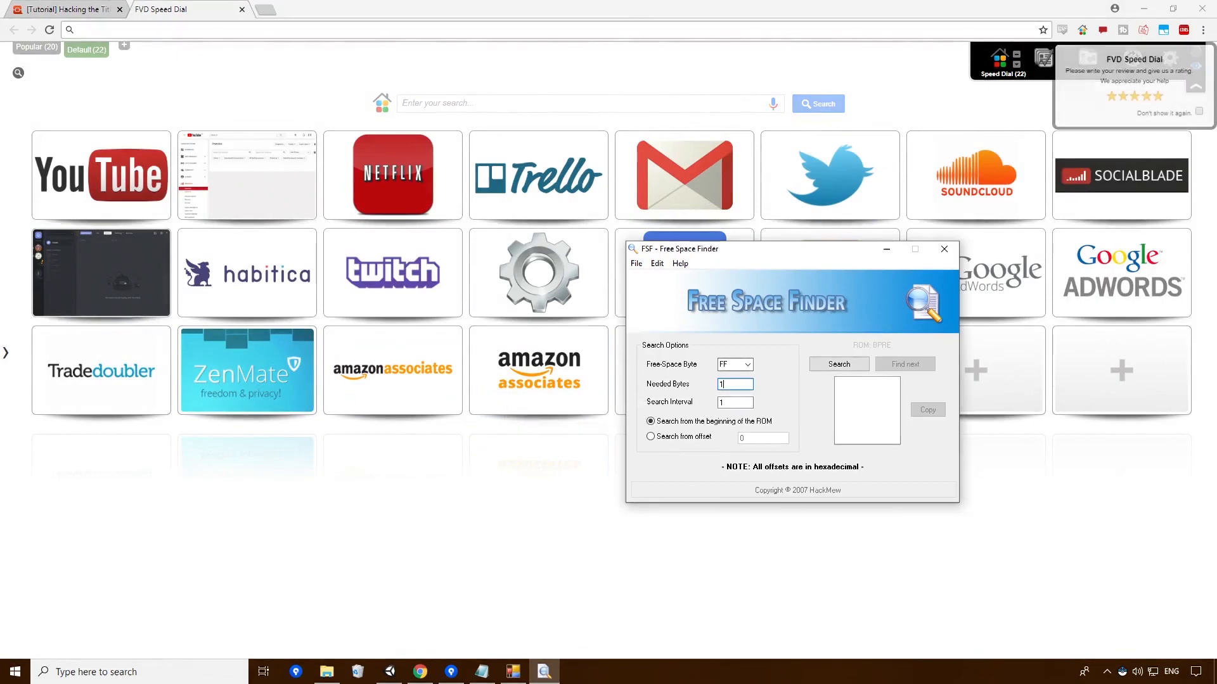
click(240, 27)
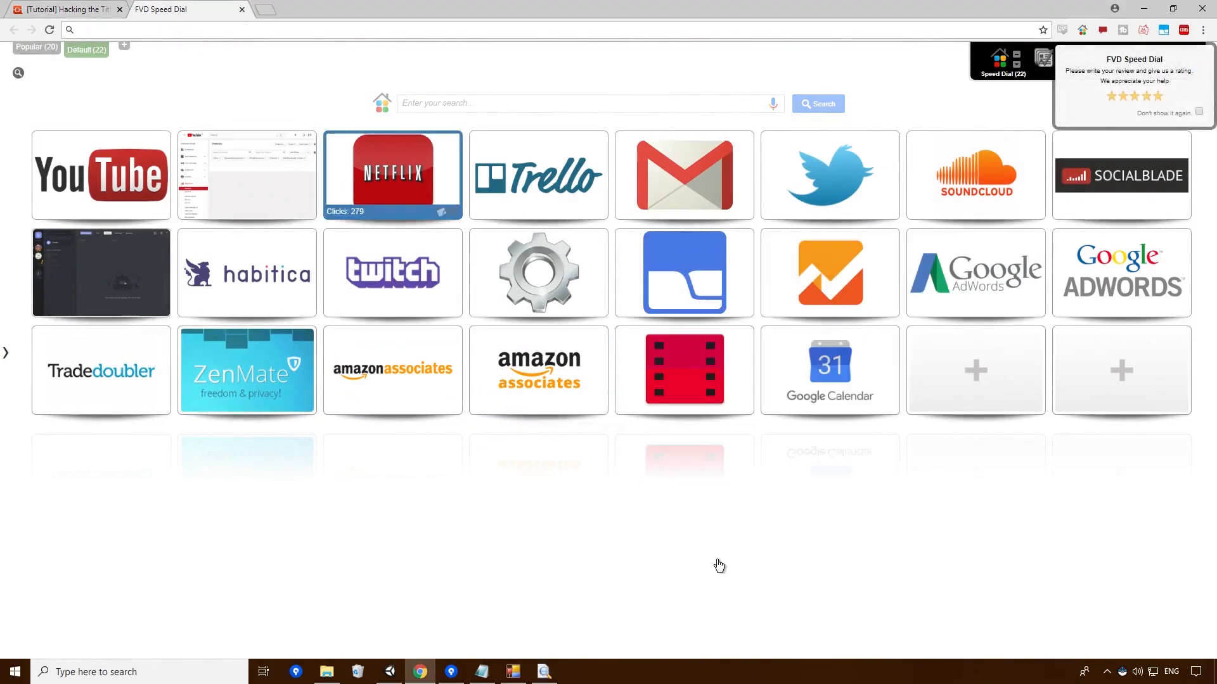
click(544, 671)
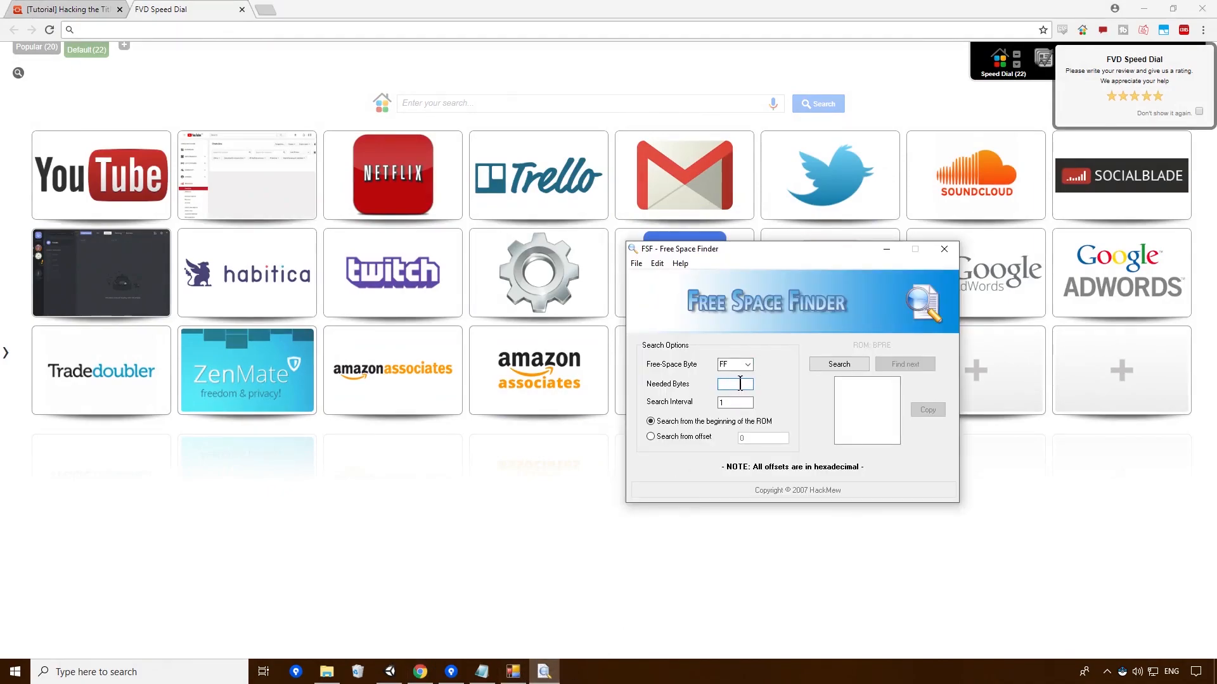
Search the web for a hex to decimal converter and convert the hexadecimal value 1B00 to decimal
click(337, 30)
text(1800 he)
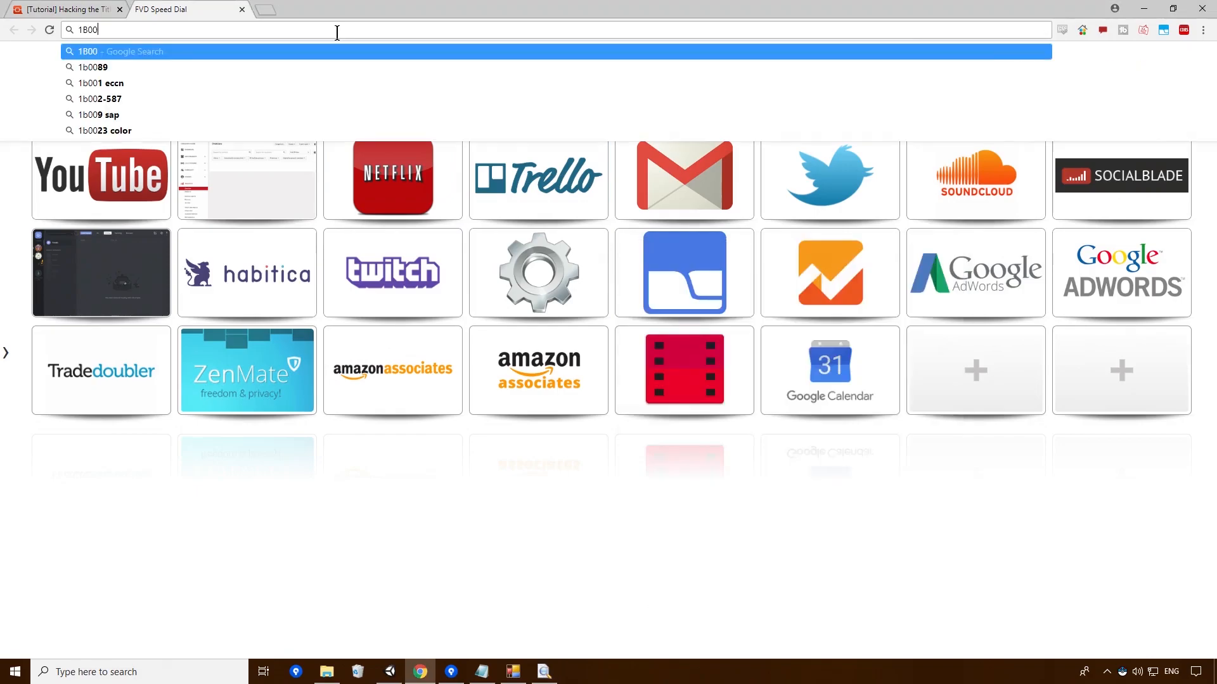
text(x to deciman)
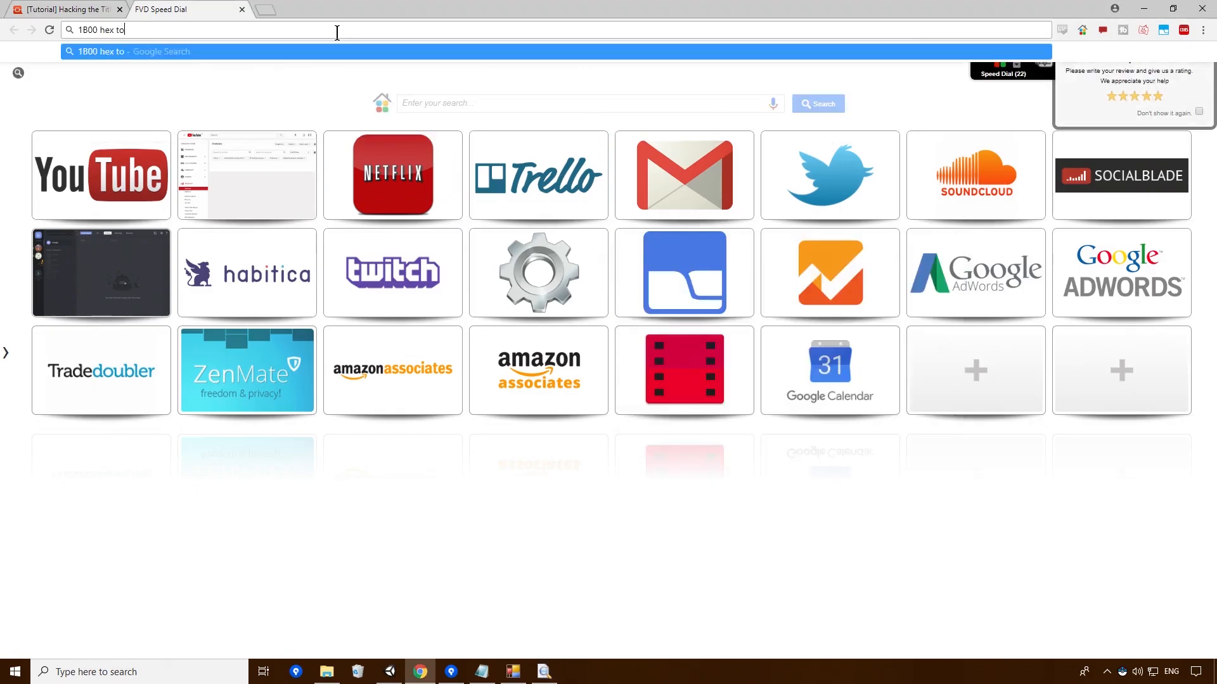
key(BackSpace)
text(l convert)
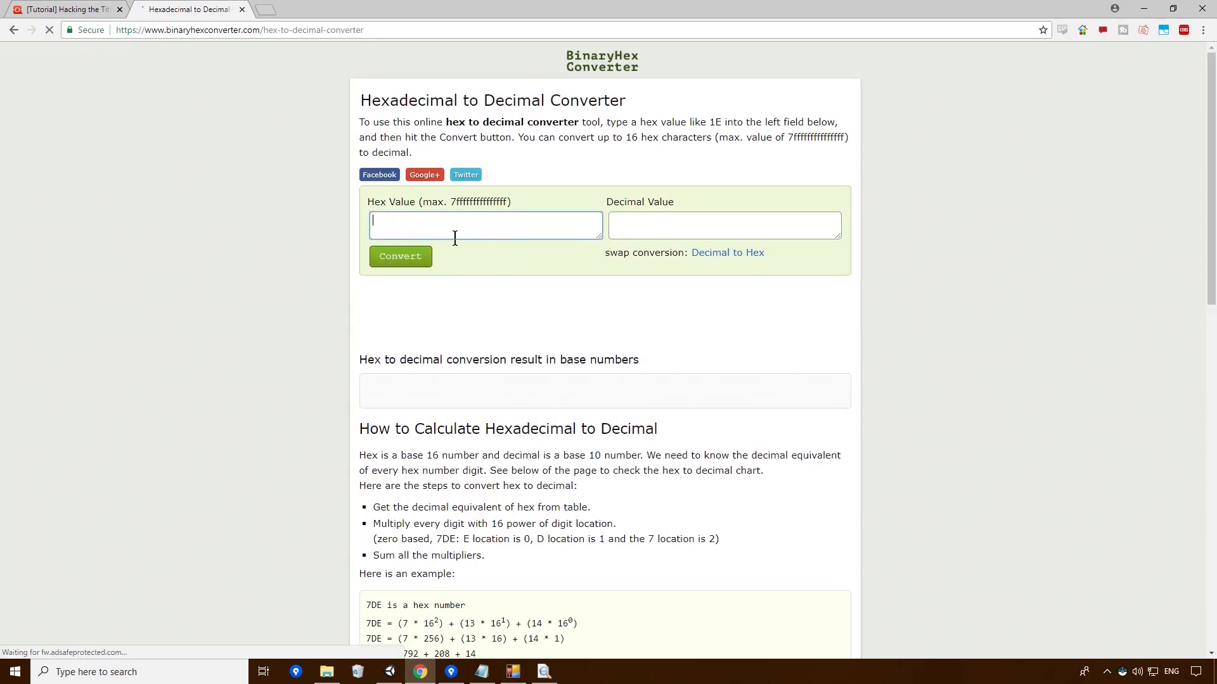
text(1B00)
click(409, 258)
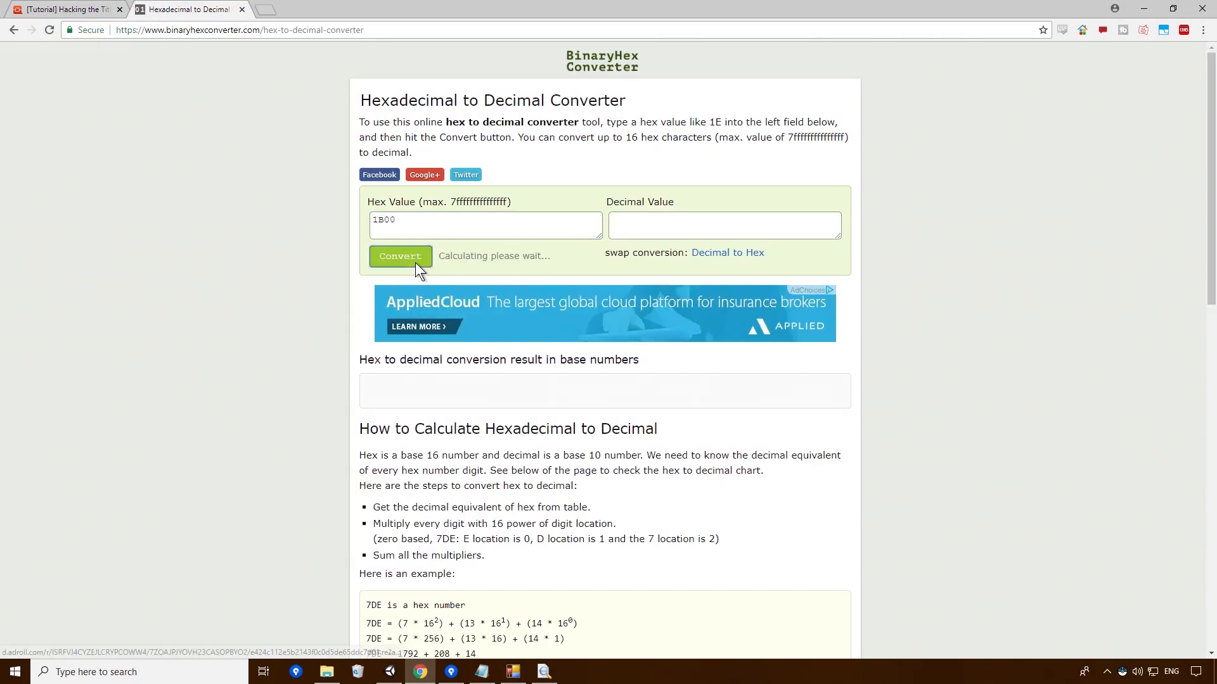
Set Needed Bytes to 6912 in Free Space Finder and search the ROM for free space
click(545, 671)
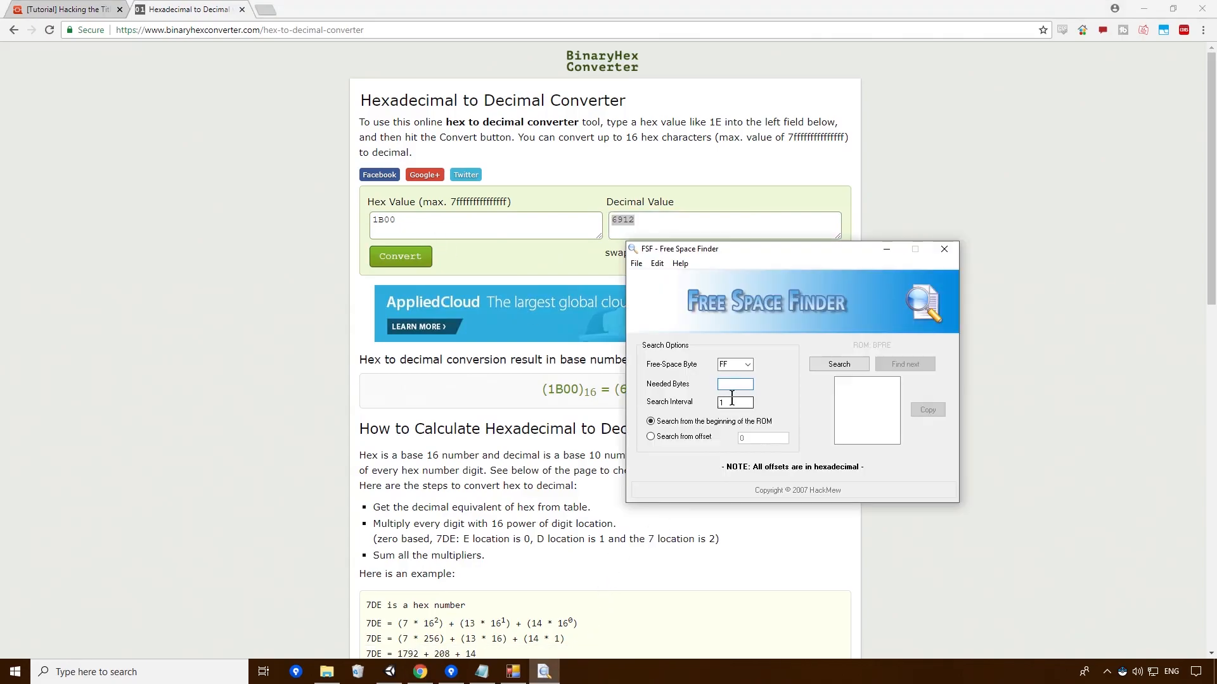
text(6912)
click(834, 366)
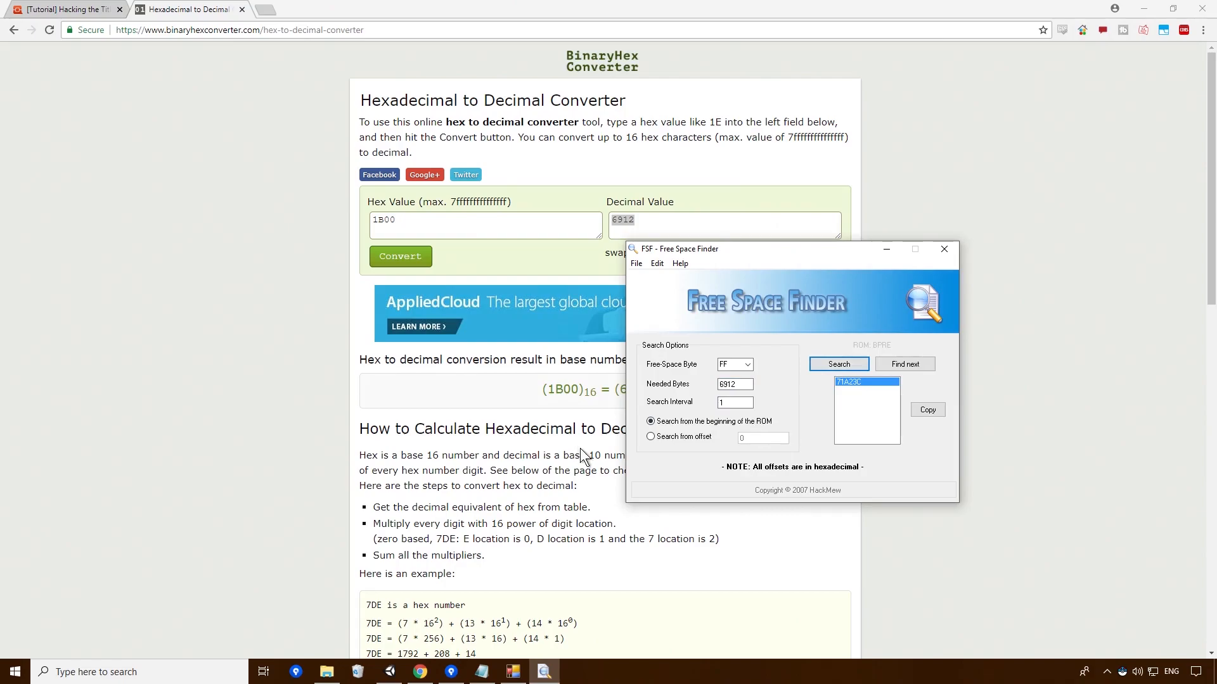
Try larger Needed Bytes values of 69120 and 691200, rerunning the search and finding the next free offsets
click(742, 384)
click(905, 365)
click(905, 365)
click(905, 365)
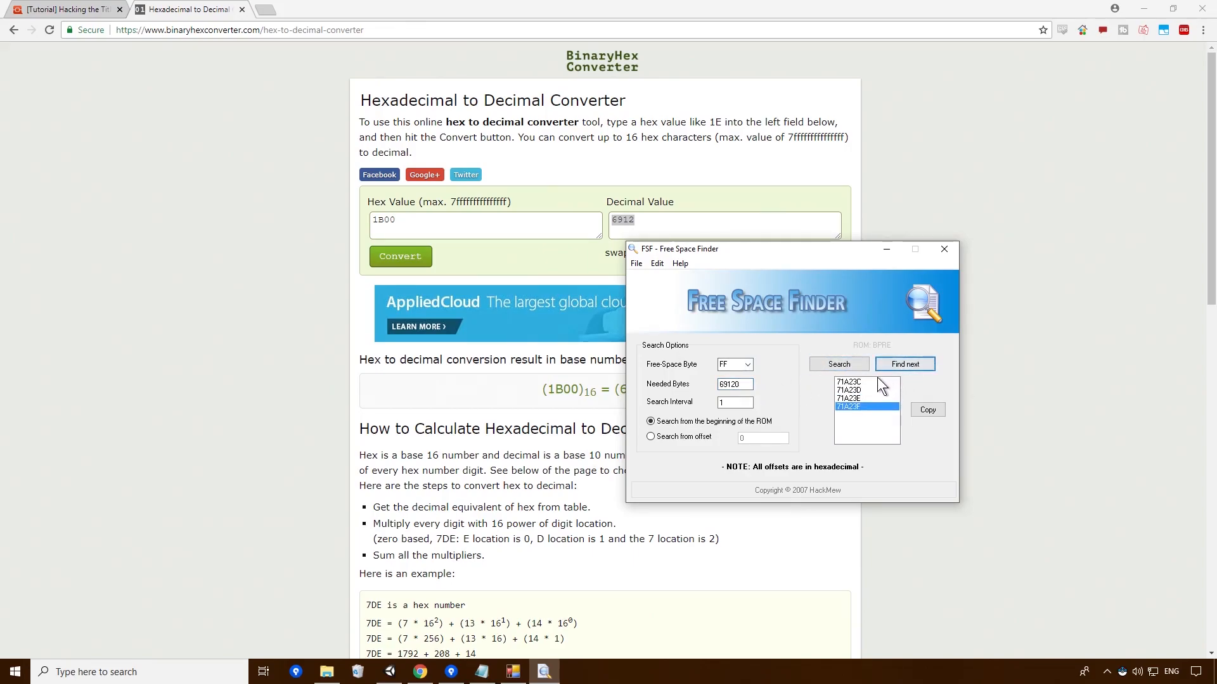
click(845, 364)
click(744, 384)
text(0)
click(838, 363)
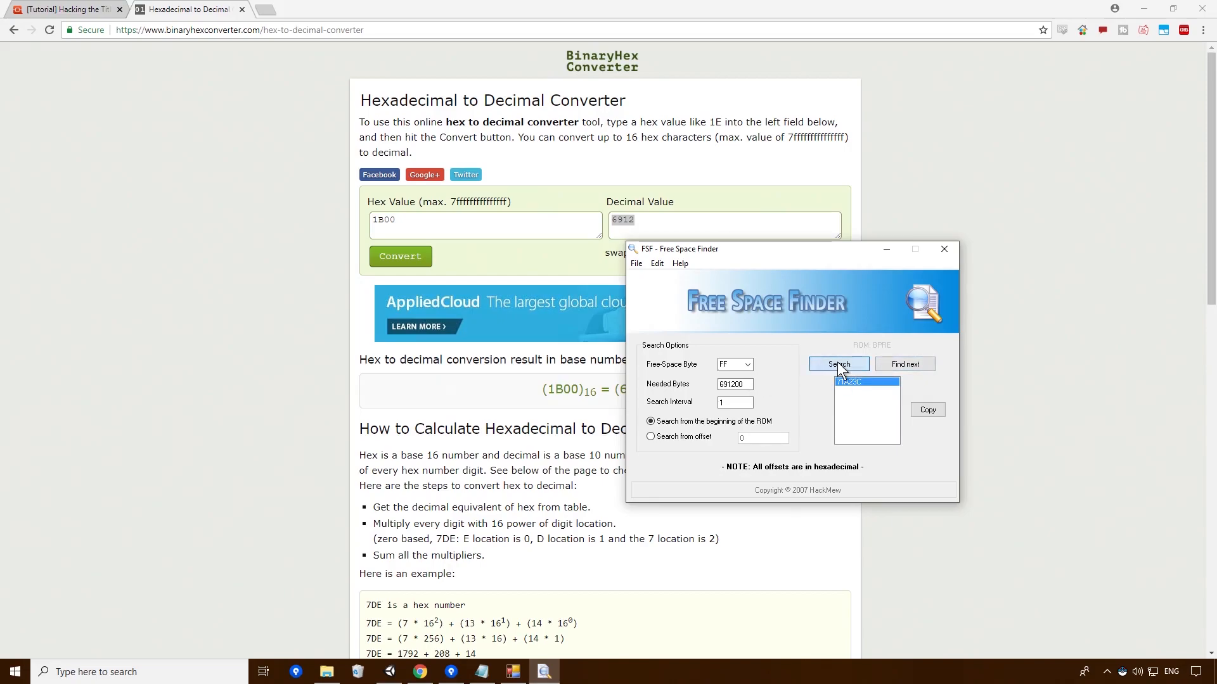
click(903, 363)
click(848, 366)
Restore Needed Bytes to 6912 and rerun the free space search with FF as the free-space byte
click(747, 363)
click(668, 381)
click(742, 383)
key(BackSpace)
key(Delete)
click(847, 366)
click(739, 367)
click(739, 383)
click(830, 366)
Copy 800000 from the tutorial's new offset and search for 6912 free bytes starting from that offset in Free Space Finder
click(650, 437)
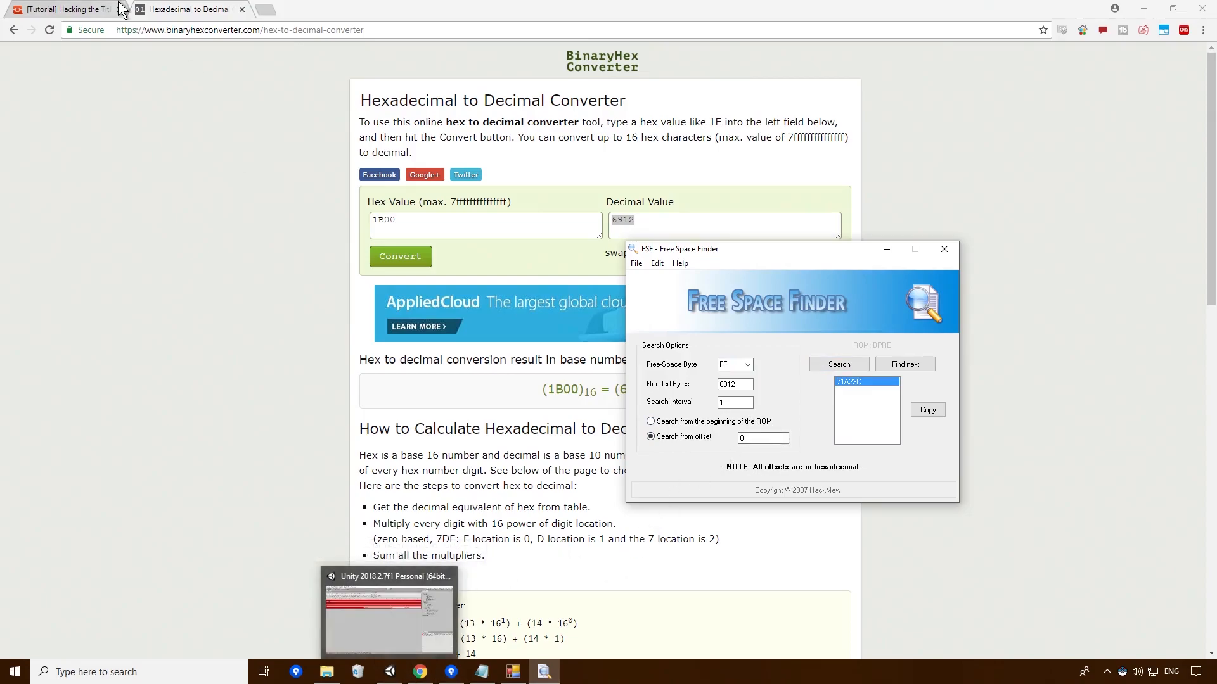
click(88, 9)
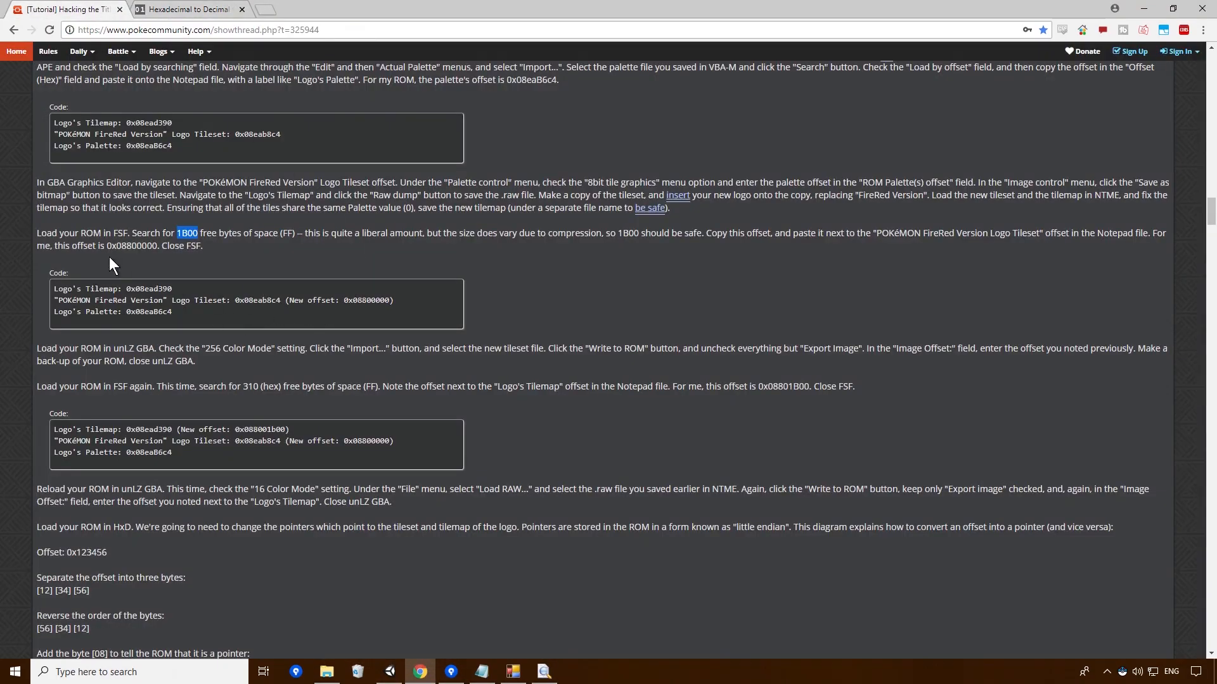
drag(126, 246, 161, 248)
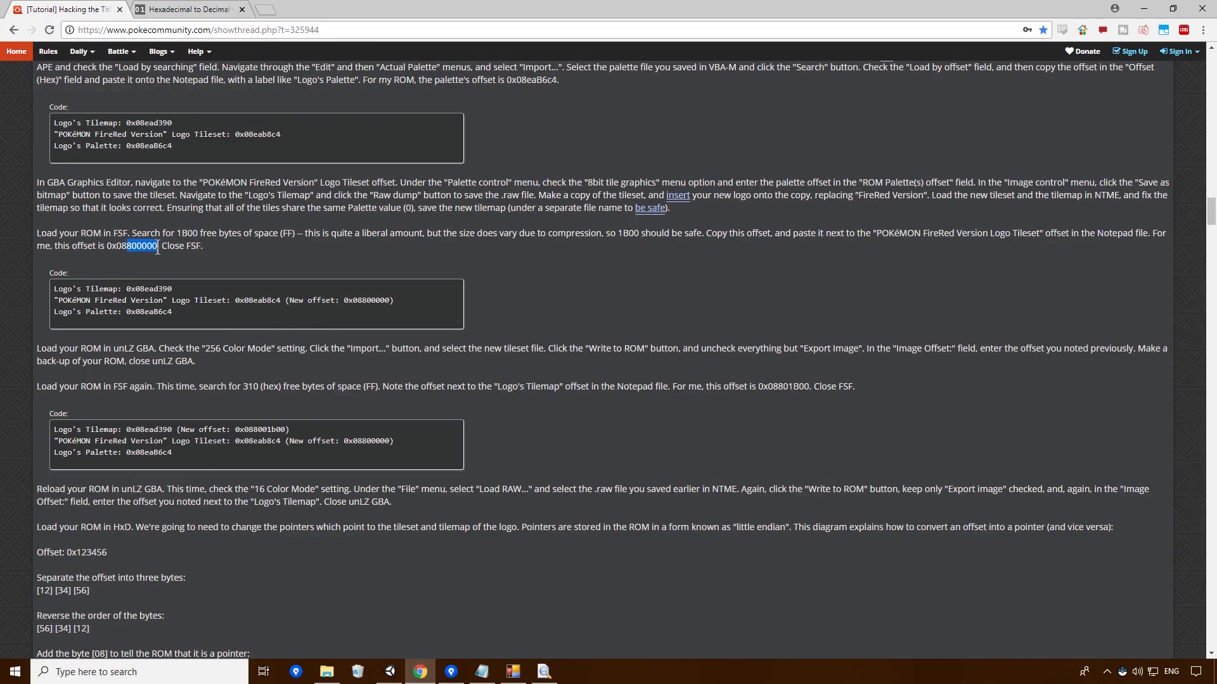
click(514, 671)
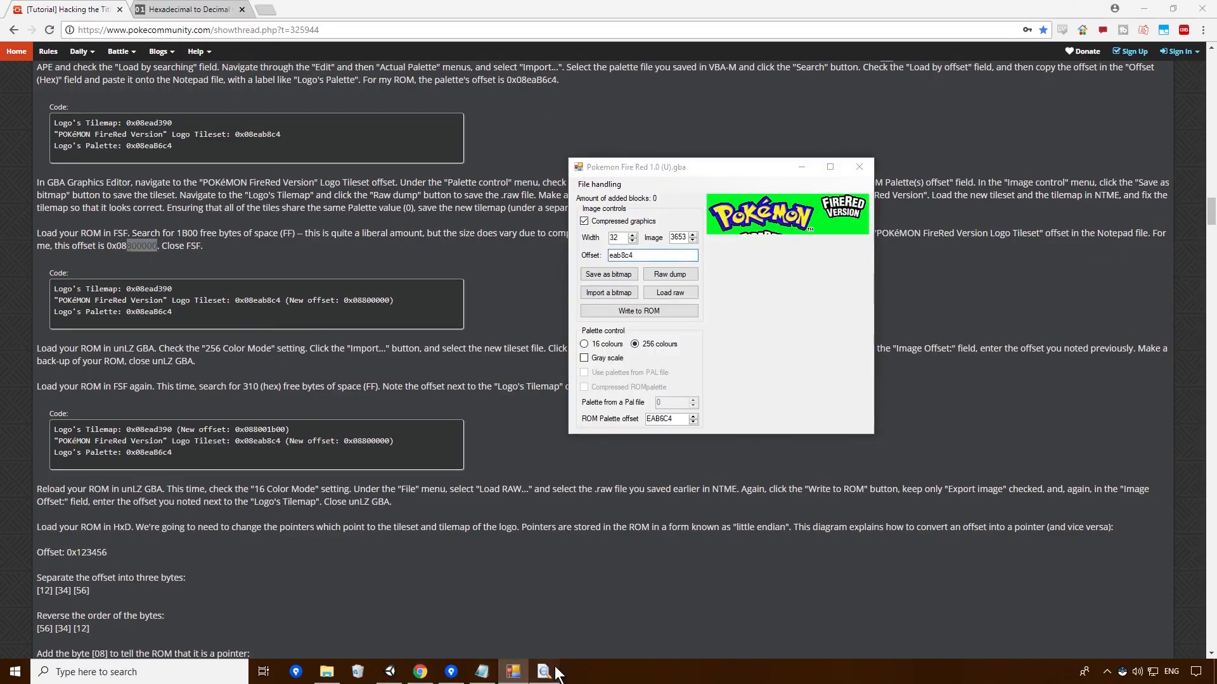
click(544, 672)
text(800000)
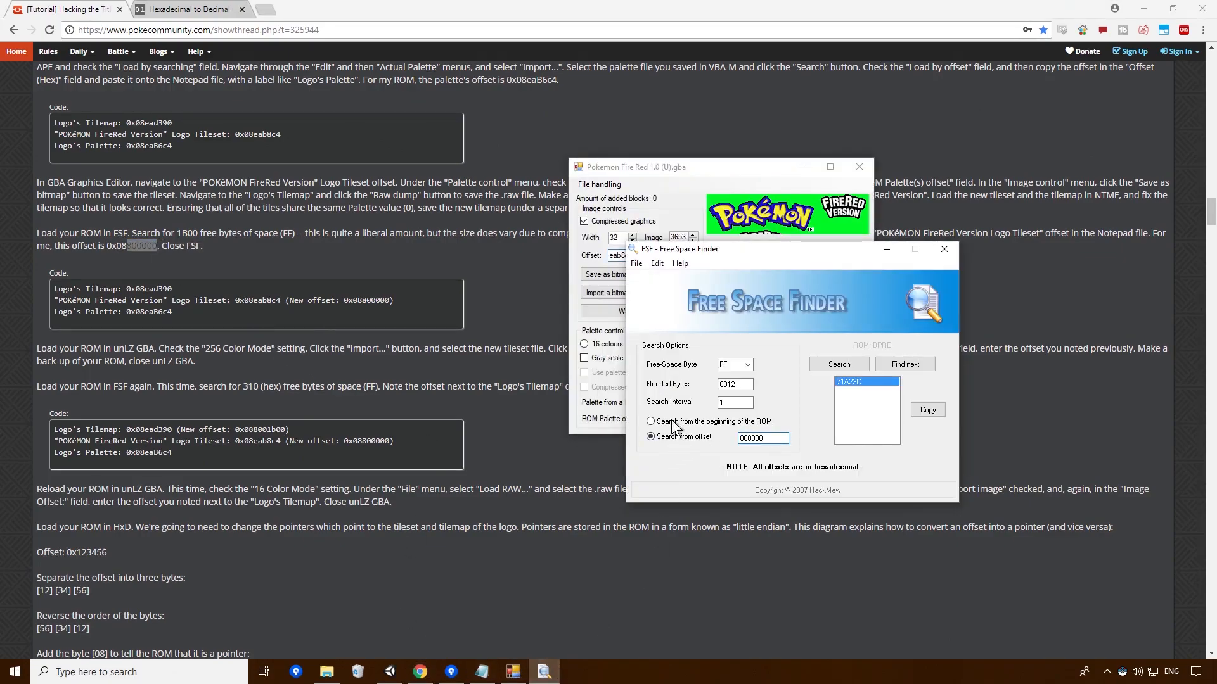
click(856, 367)
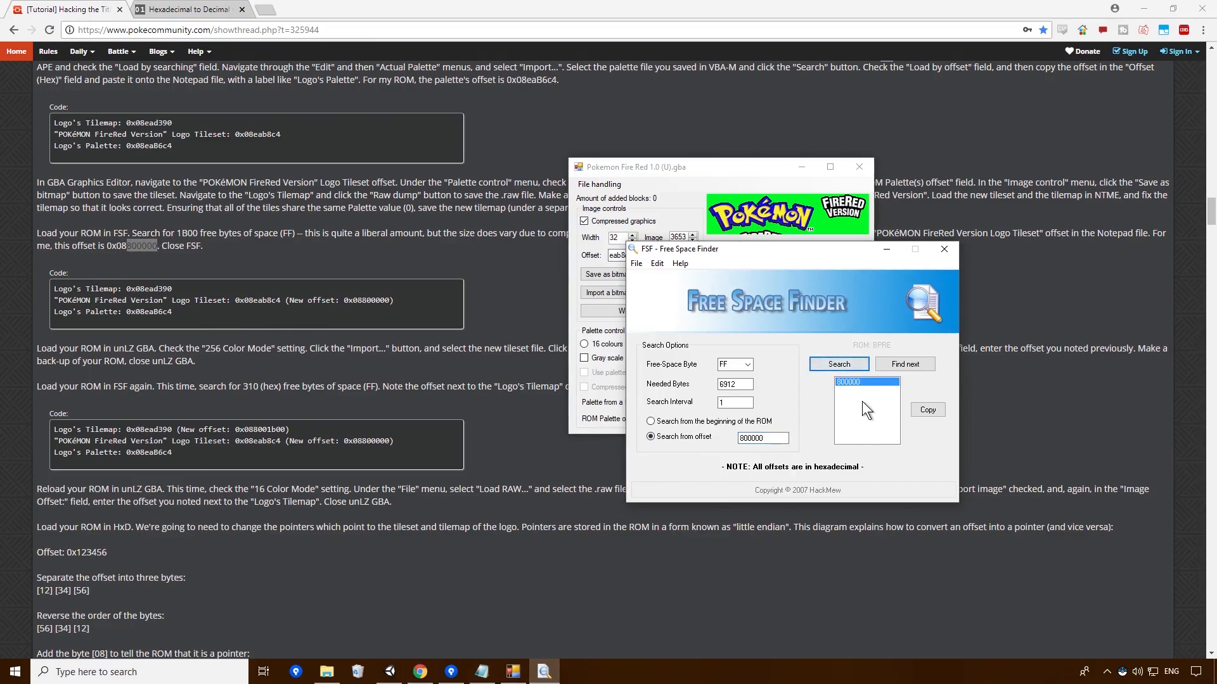
Try 78000 as the search offset, and rerun the search from the beginning of the ROM
click(786, 439)
double_click(775, 438)
text(78000)
key(Return)
click(669, 421)
click(858, 362)
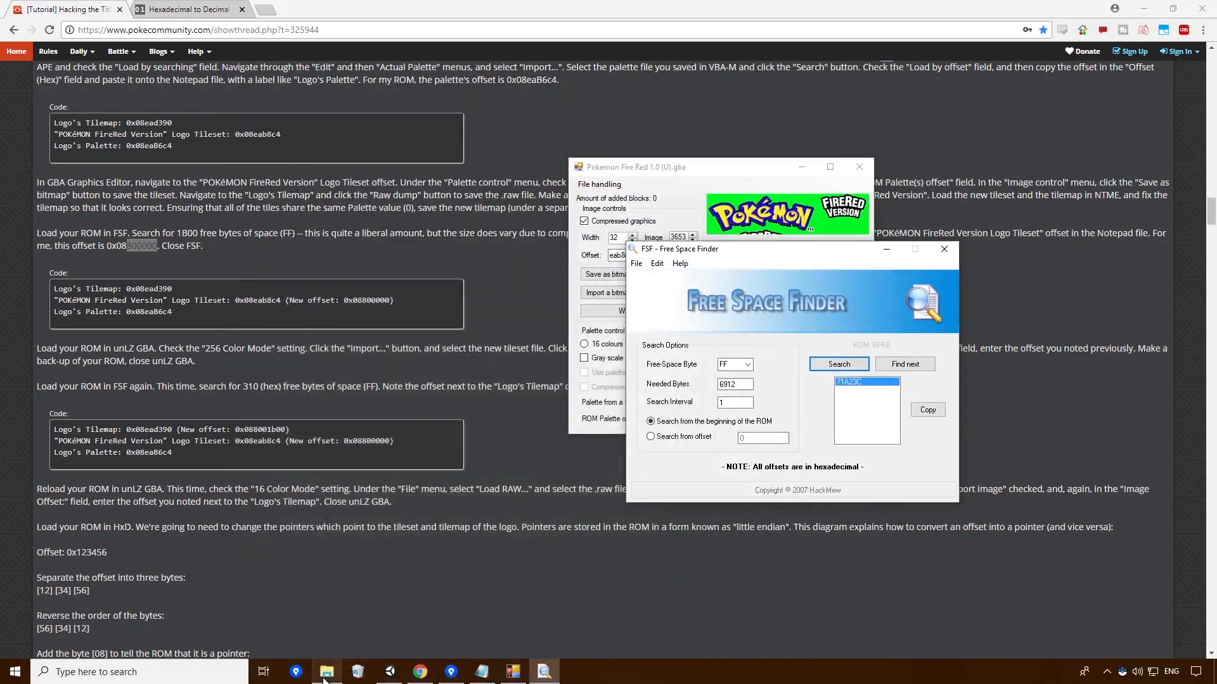
Launch HxD from its shortcut in the HxD folder under Programs, and minimize the File Explorer window
click(326, 672)
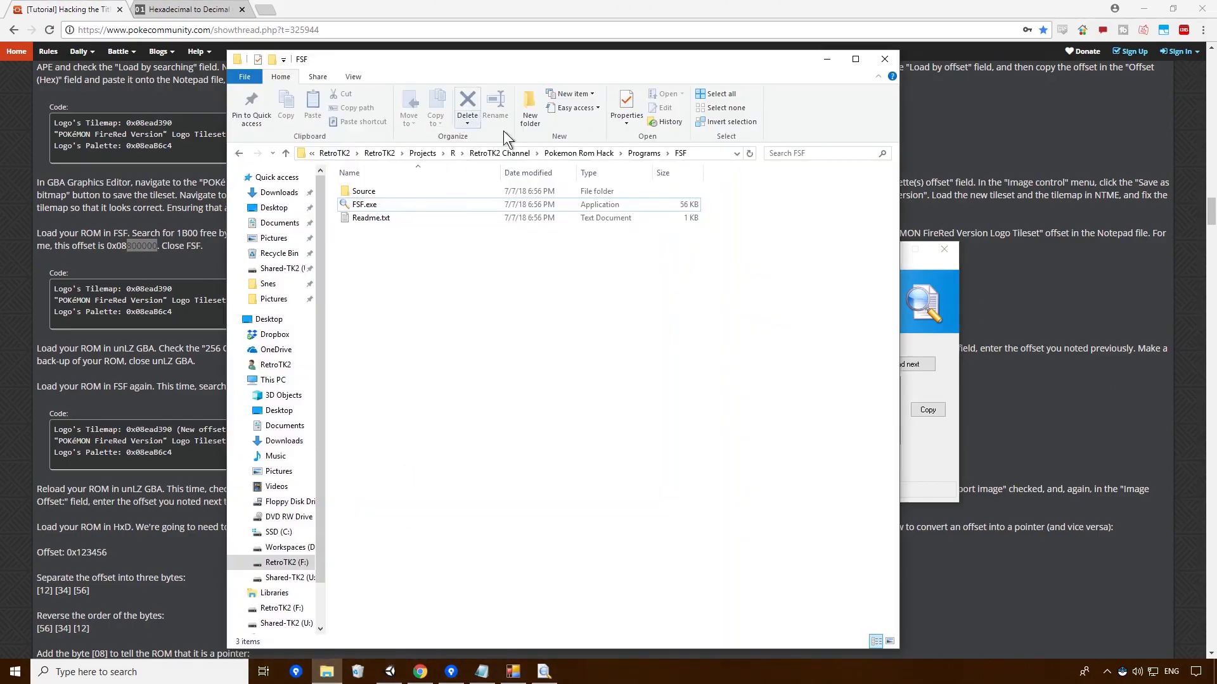
click(629, 153)
double_click(390, 271)
double_click(402, 193)
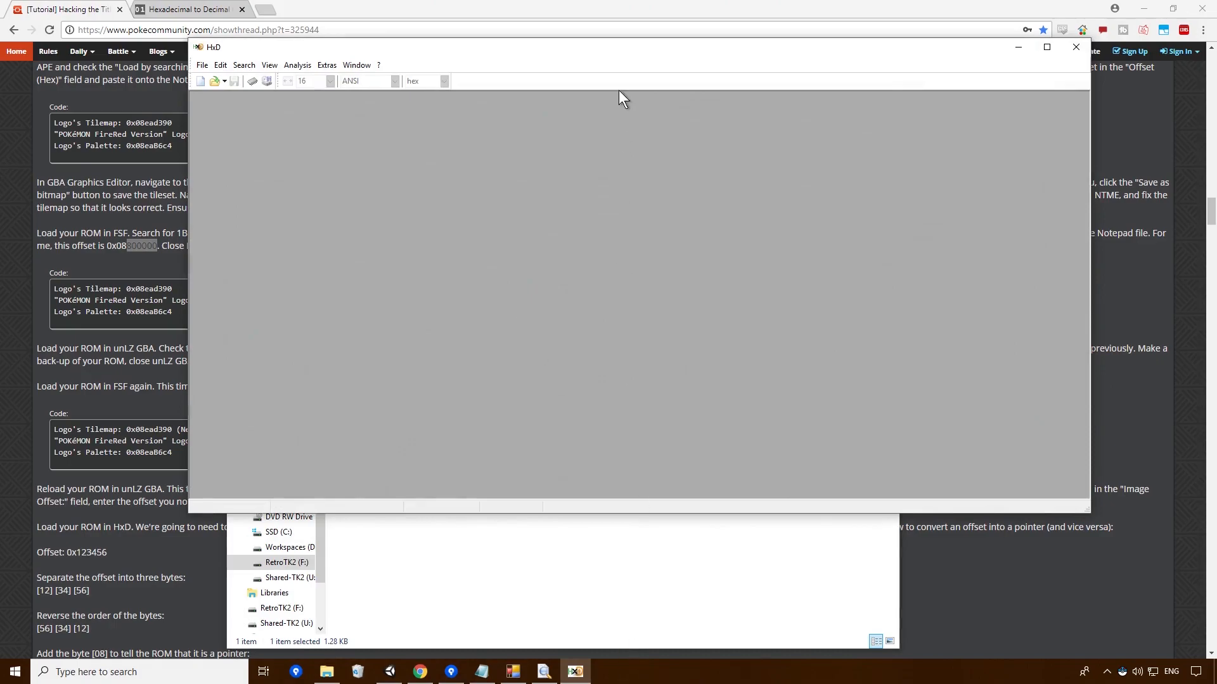
click(704, 560)
click(826, 61)
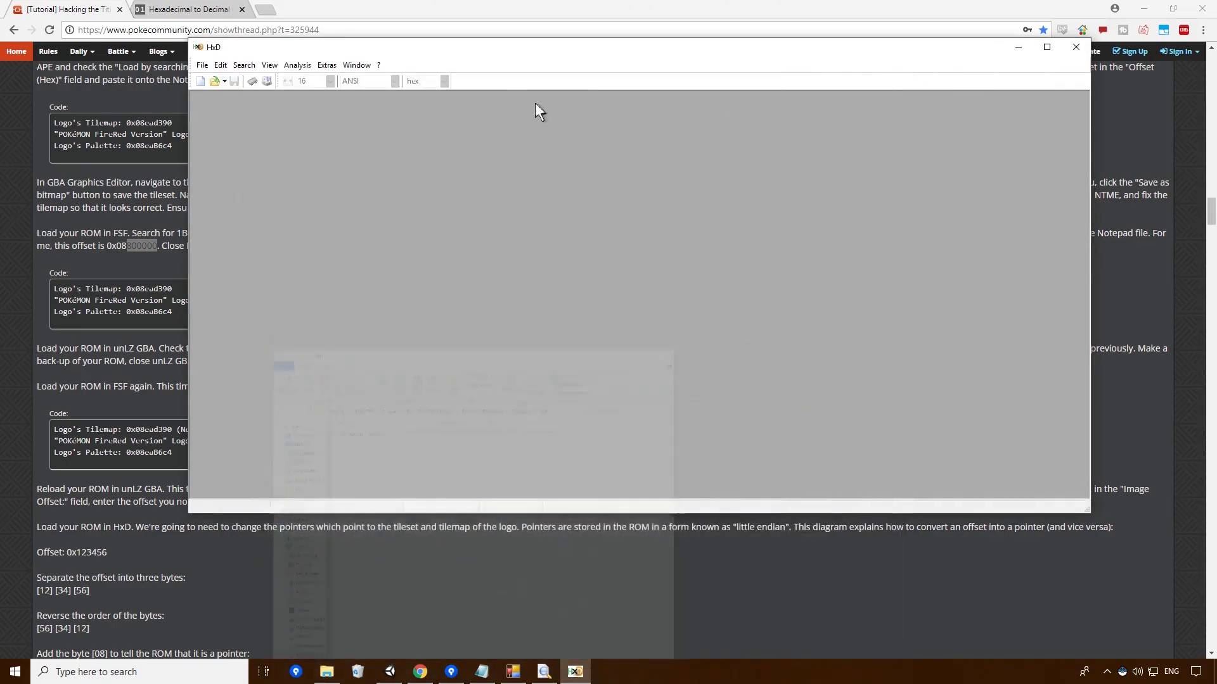
Open "Pokemon Fire Red 1.0 (U).gba" in HxD and arrange its window side by side with Free Space Finder
click(201, 65)
click(181, 92)
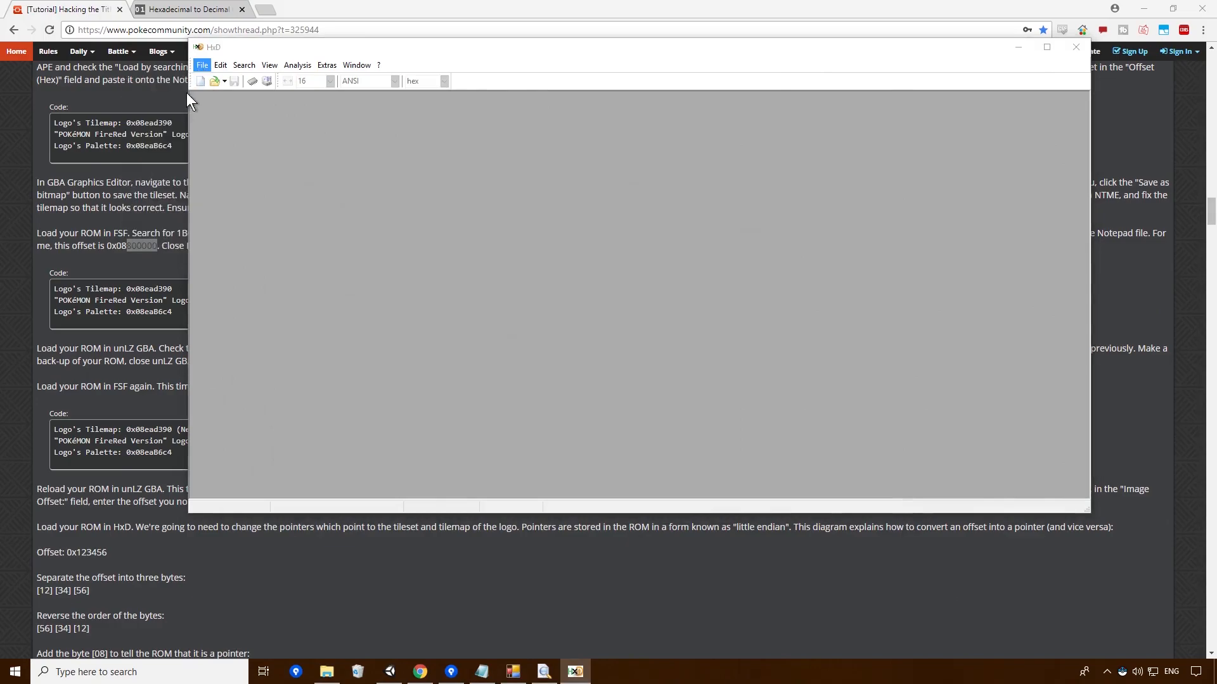
click(684, 202)
click(755, 355)
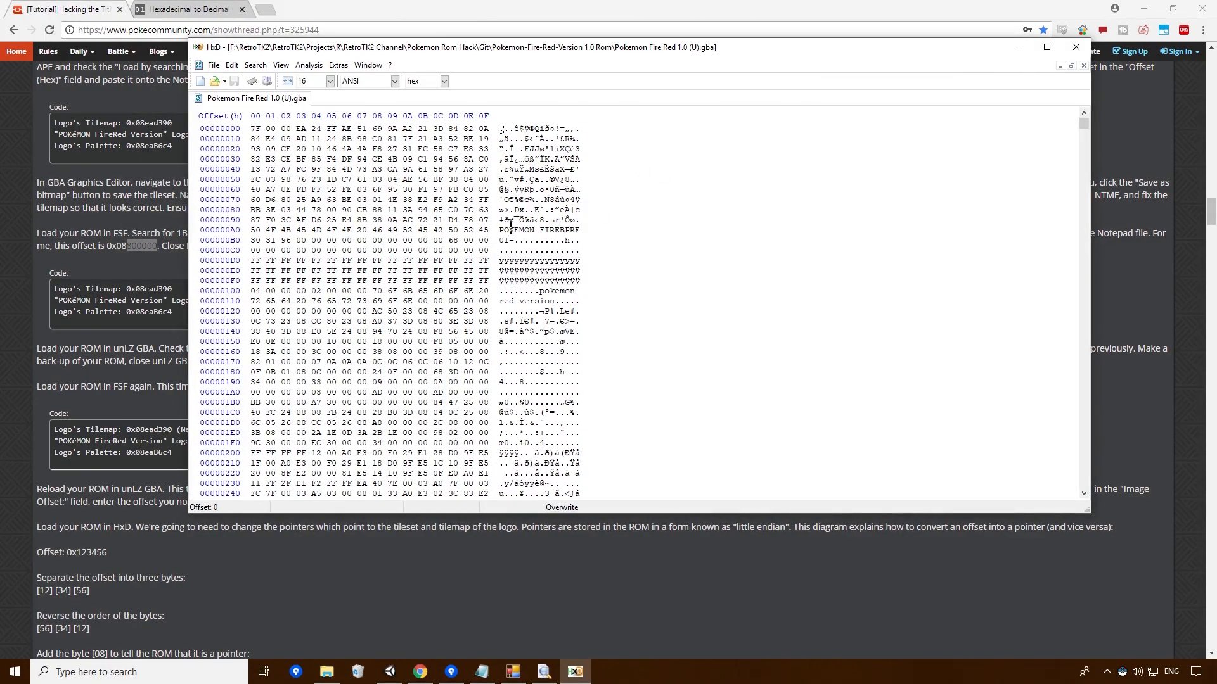
drag(878, 51, 0, 158)
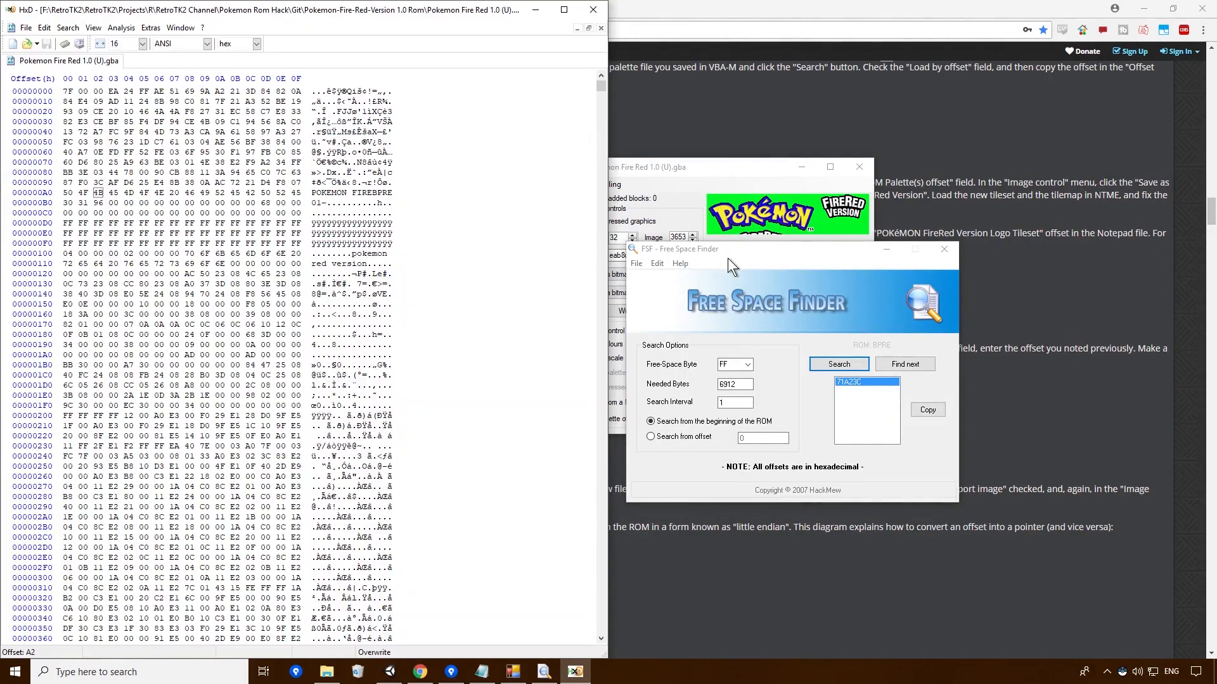
drag(717, 250, 755, 150)
Locate offset 71A23C in the ROM's hex data and examine the block of FF bytes starting there
drag(599, 85, 596, 322)
scroll(426, 466, down, 12)
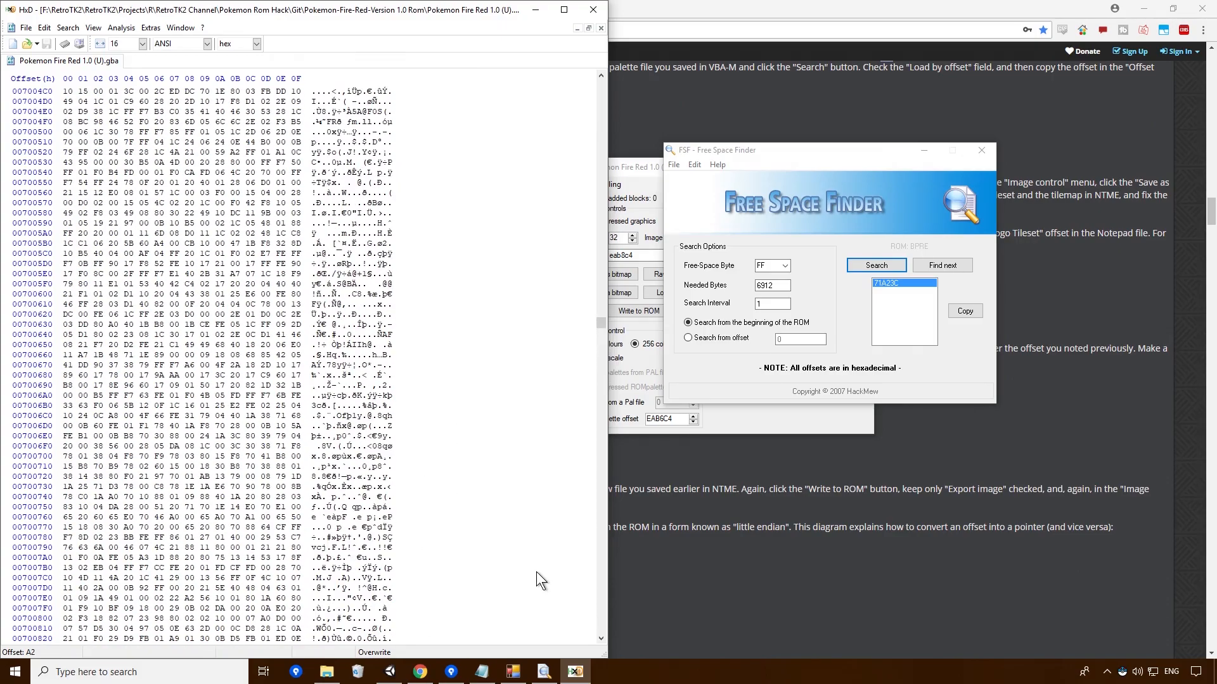
click(598, 524)
click(599, 524)
click(598, 524)
drag(598, 523, 598, 523)
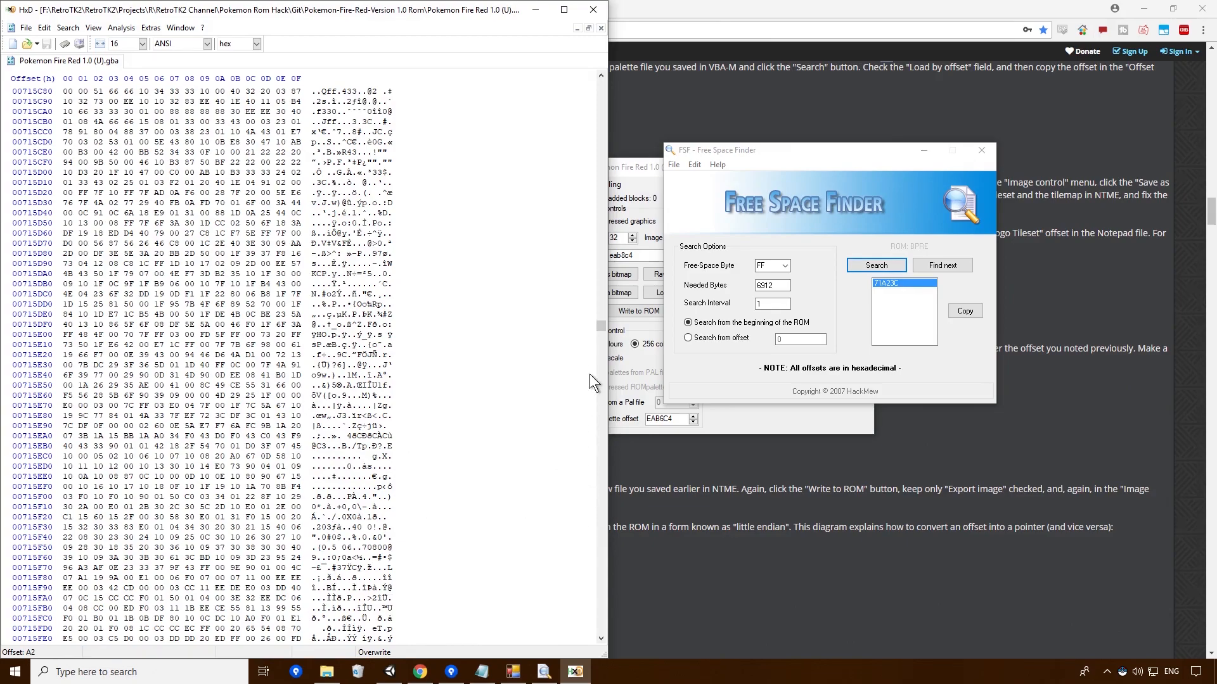
drag(599, 328, 602, 329)
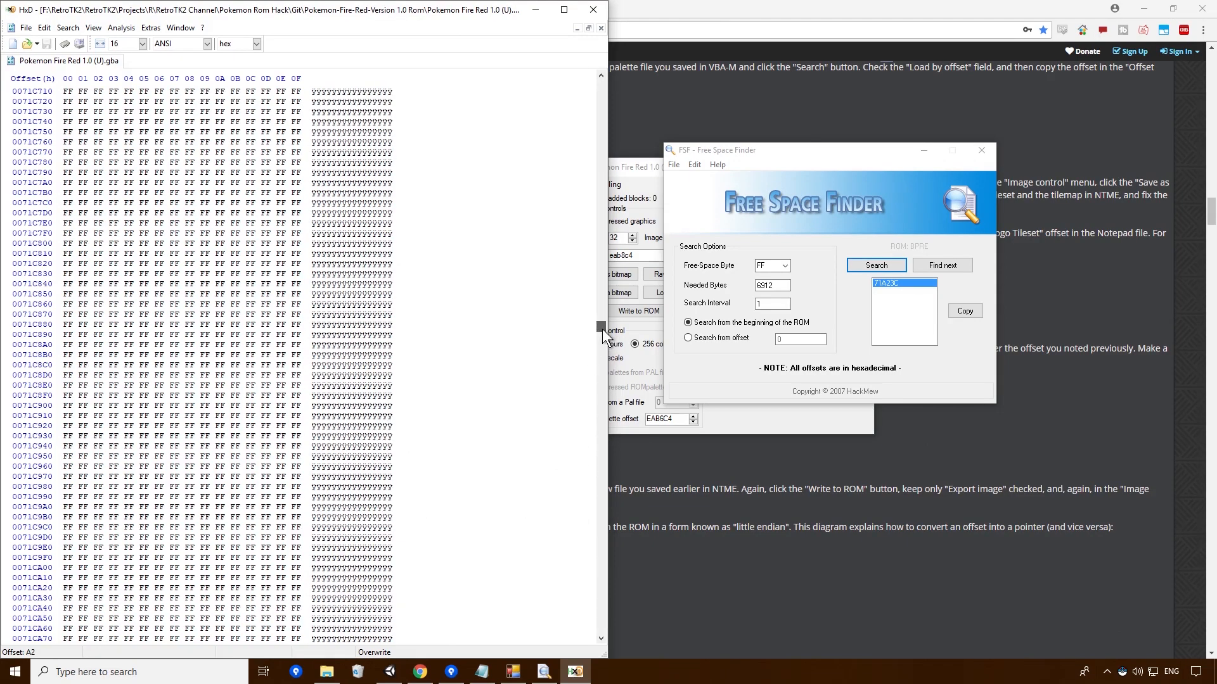
scroll(422, 272, up, 20)
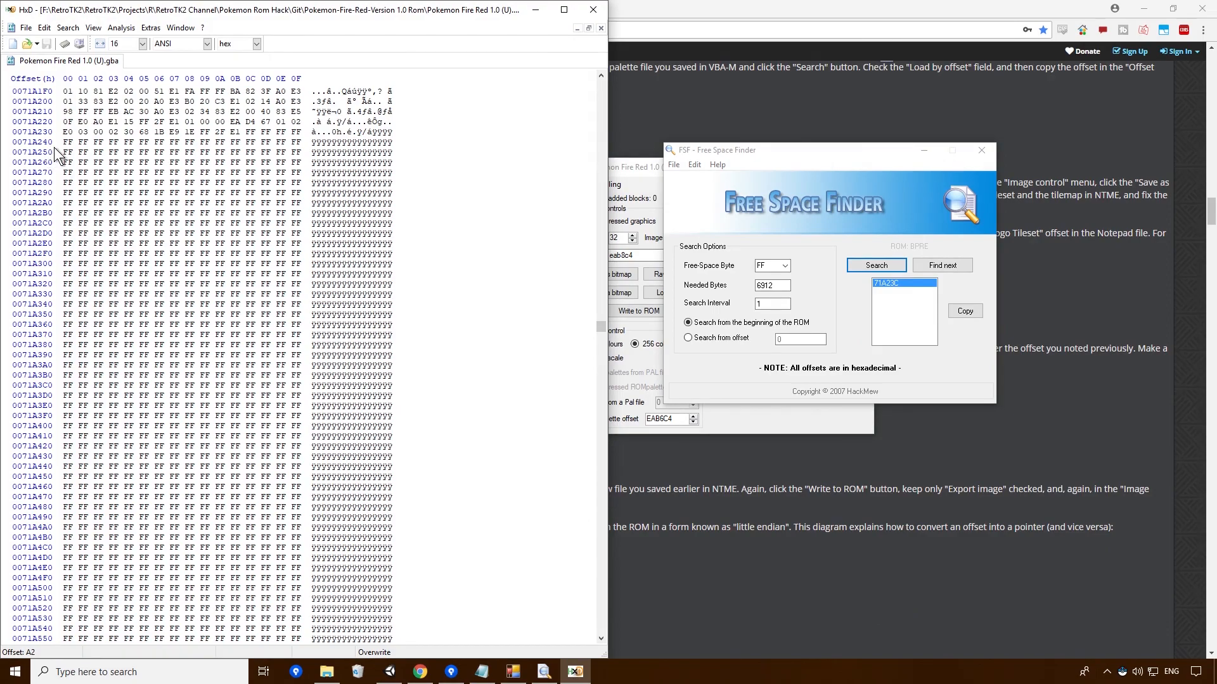
scroll(44, 184, up, 2)
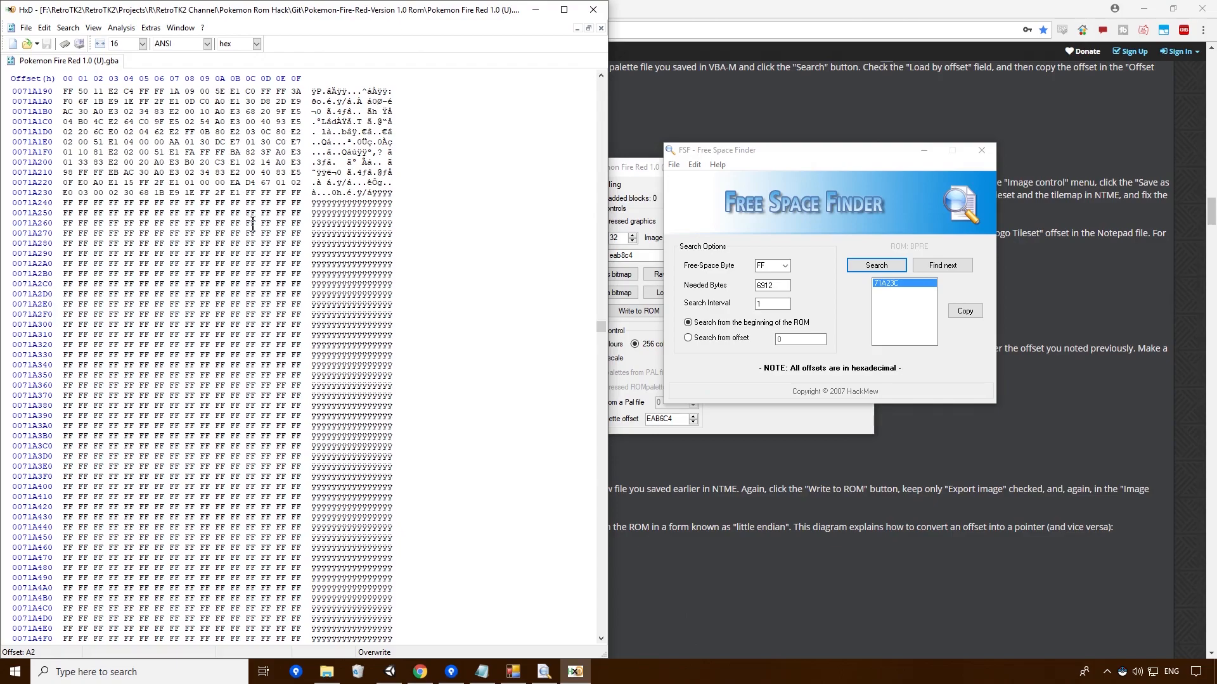
drag(245, 192, 253, 388)
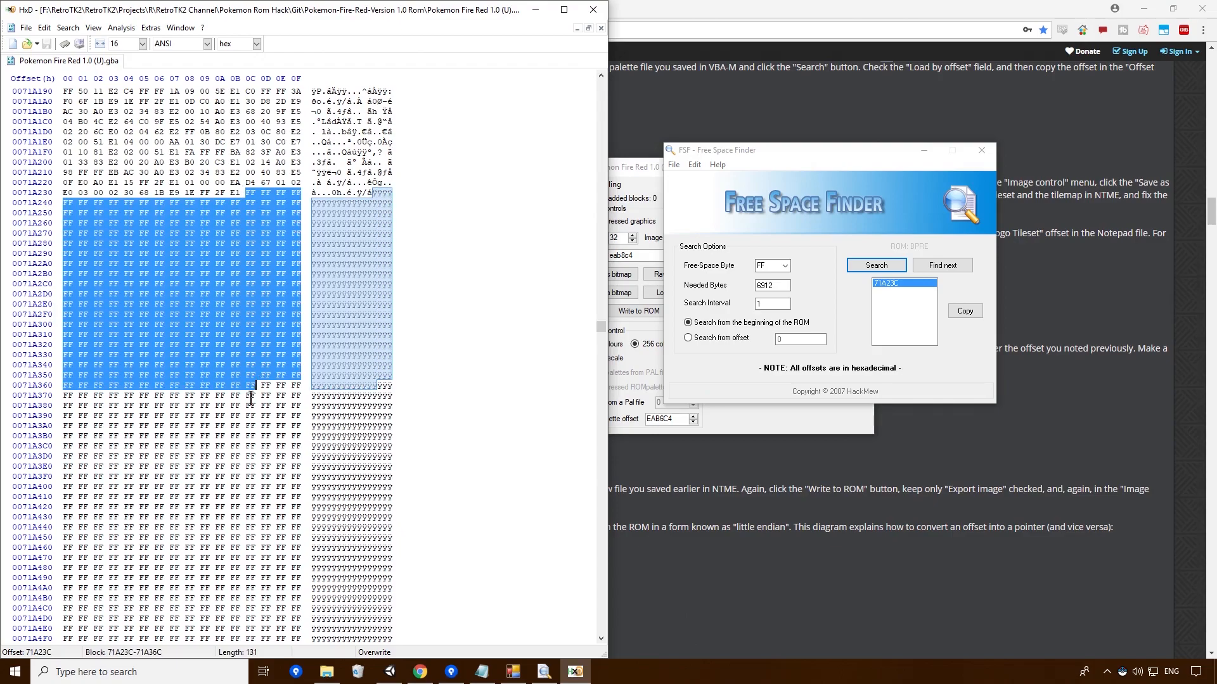
click(252, 466)
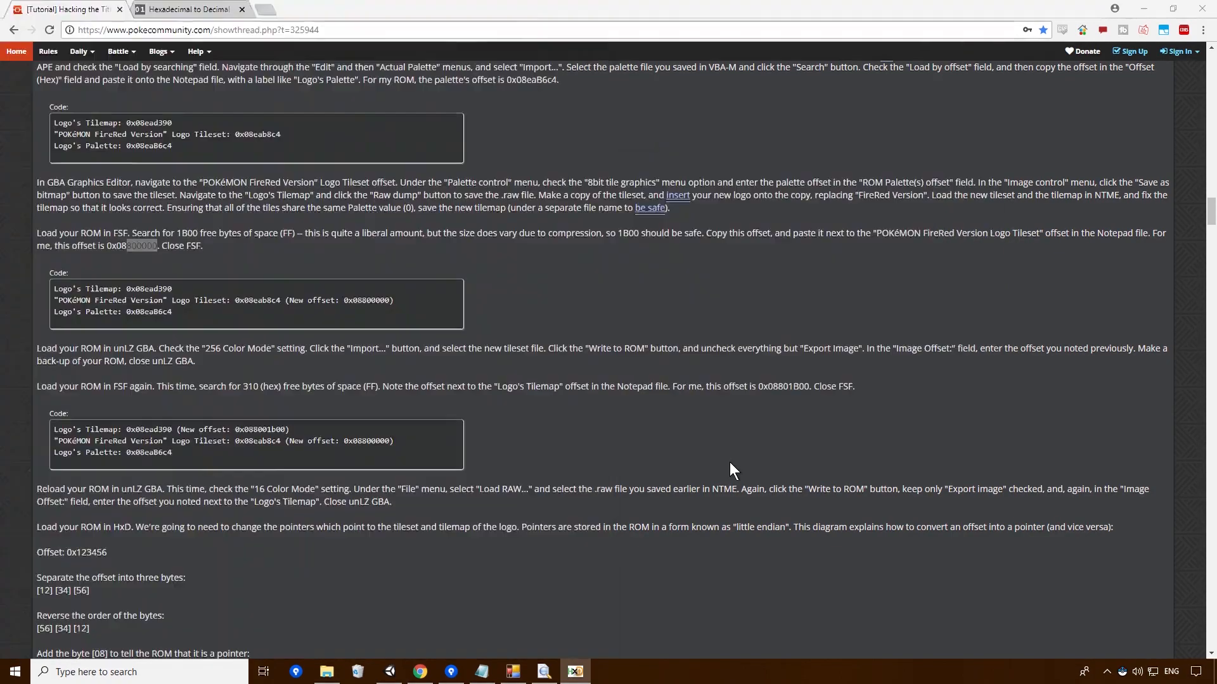
Copy the offset 0x08800000 from the tutorial and bring up the offset notes in Notepad
click(729, 462)
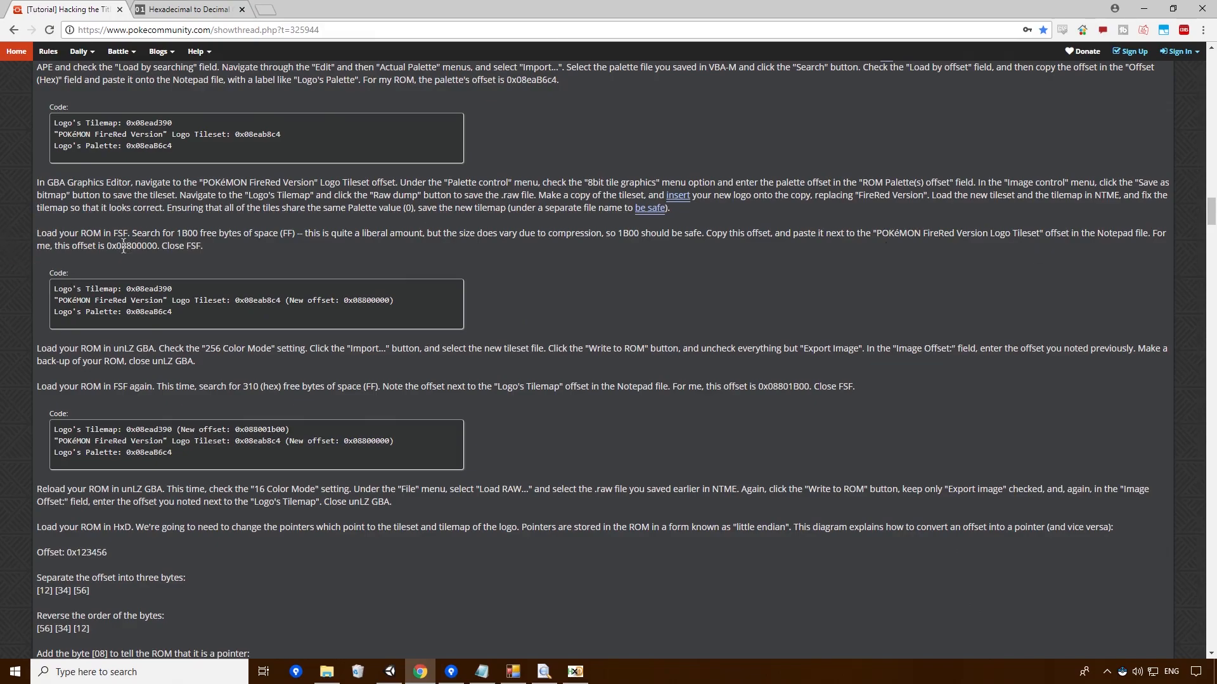
mouse_move(122, 244)
mouse_down()
mouse_move(166, 246)
mouse_move(106, 246)
mouse_up()
click(161, 249)
key(alt+Tab)
click(733, 350)
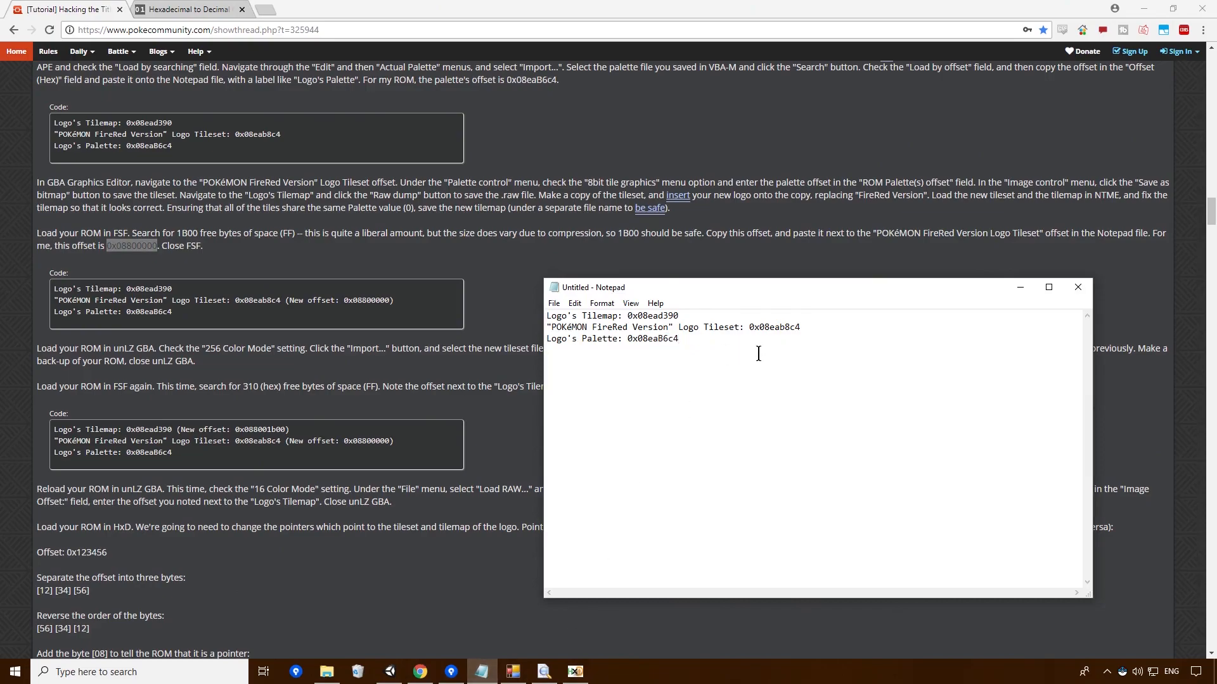
Replace the Notepad notes with the tutorial's code block that lists the logo tileset's new offset 0x08800000
drag(396, 307, 15, 268)
click(185, 315)
drag(183, 314, 51, 285)
key(ctrl+c)
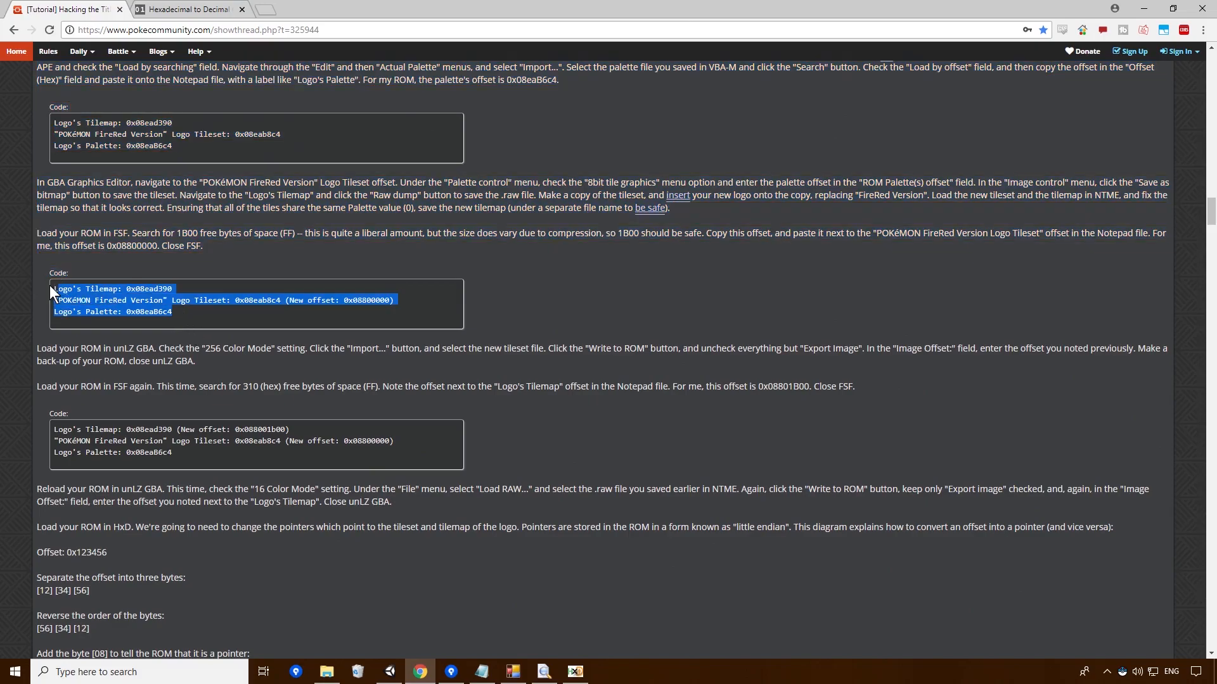
click(484, 677)
key(ctrl+a)
key(ctrl+v)
click(1, 289)
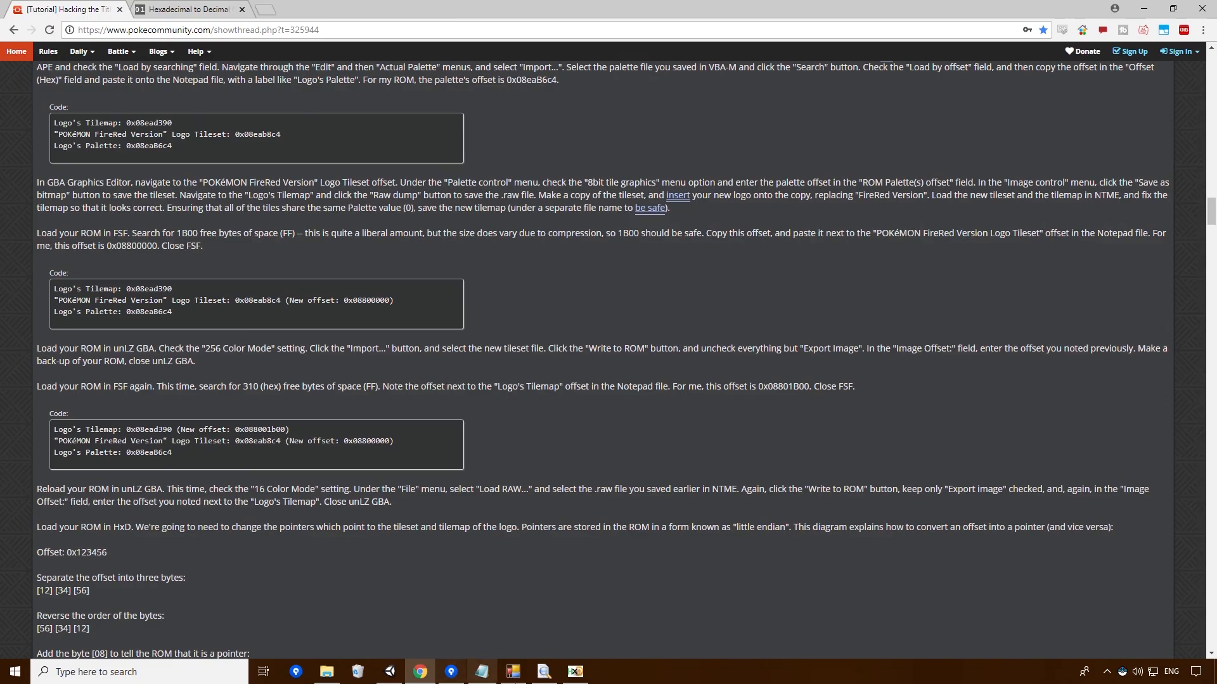
Launch unLZ-GBA.exe from the unLZ-GBA folder inside the project's Programs > Title Screen Edit folder
click(340, 677)
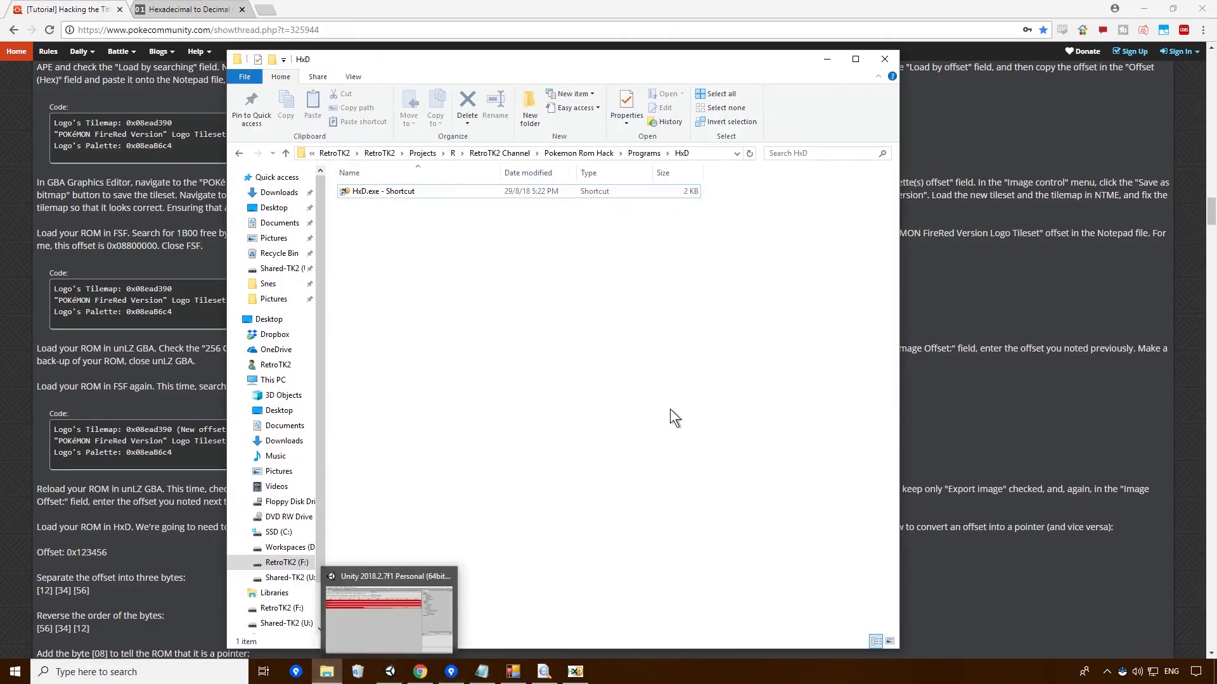
drag(730, 58, 842, 59)
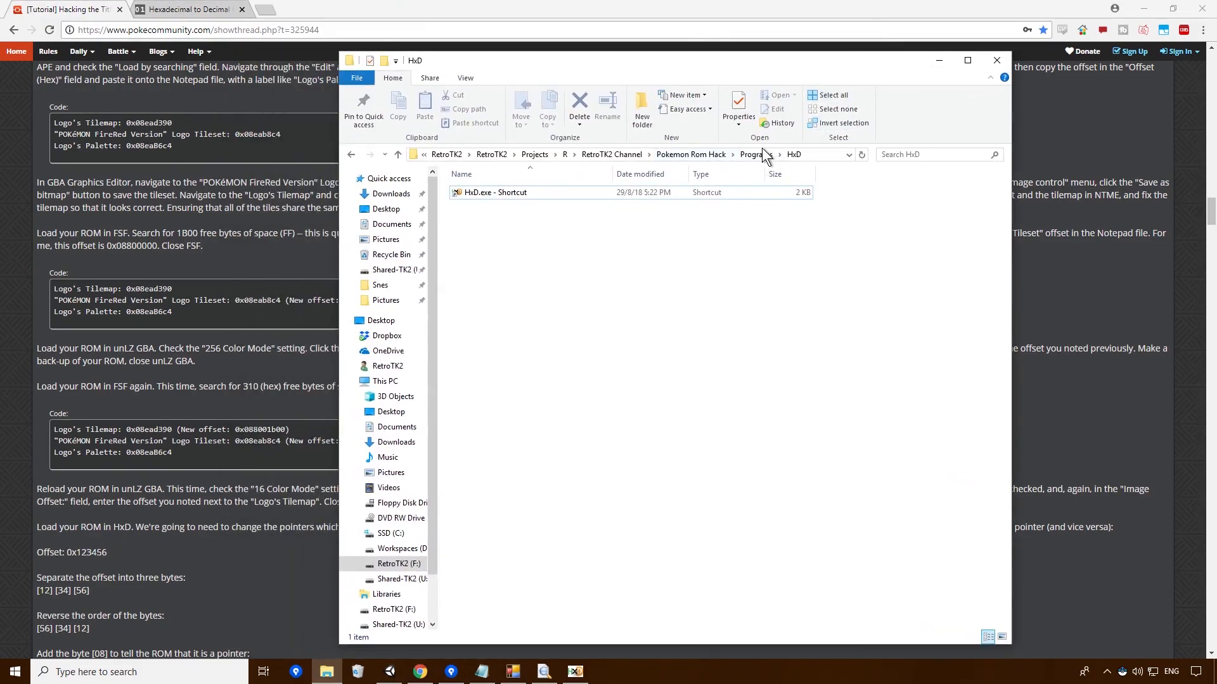
click(749, 154)
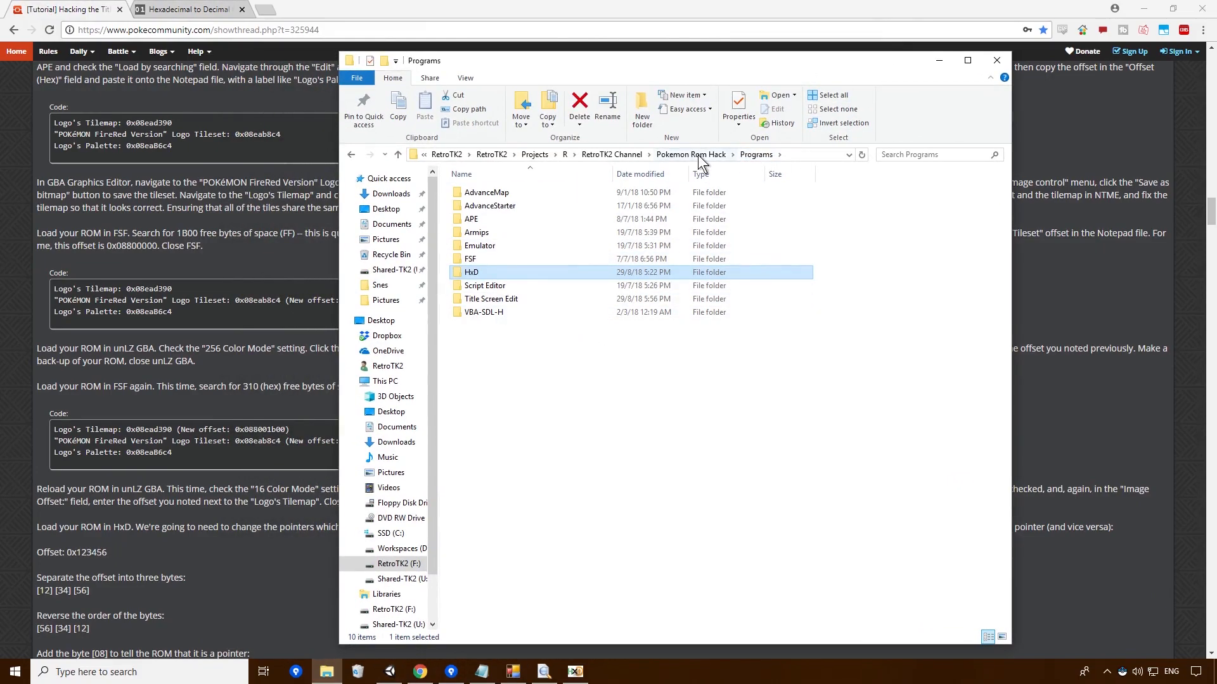
double_click(547, 297)
double_click(505, 217)
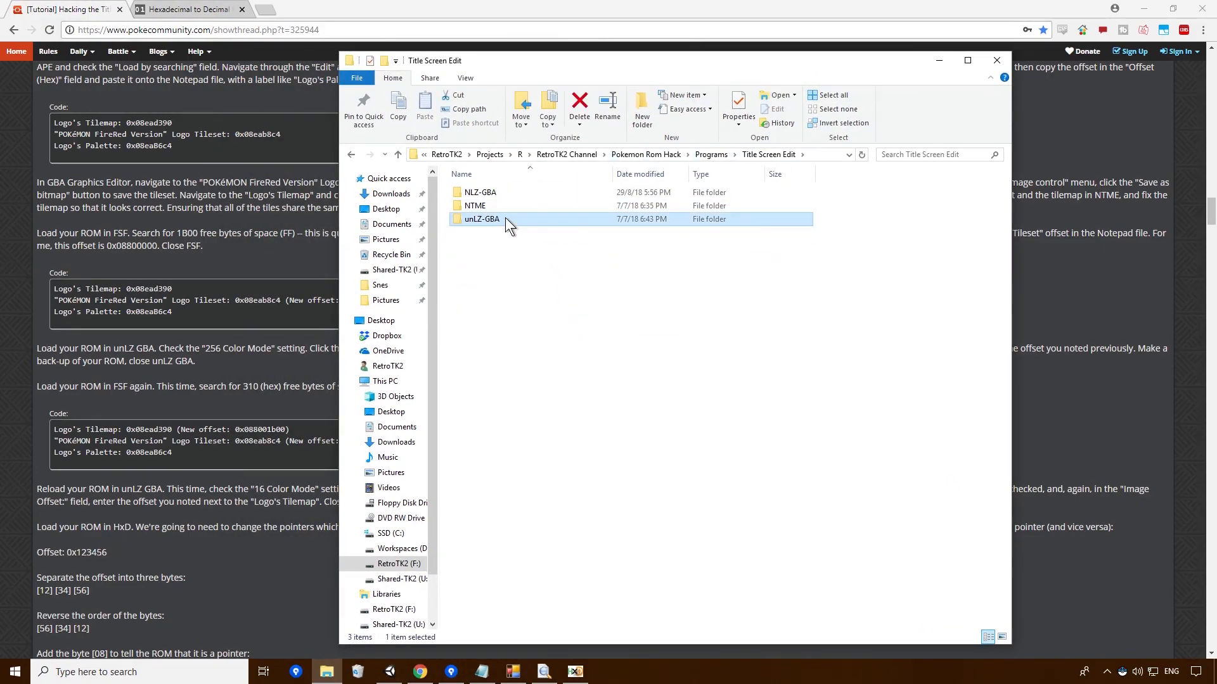
double_click(502, 201)
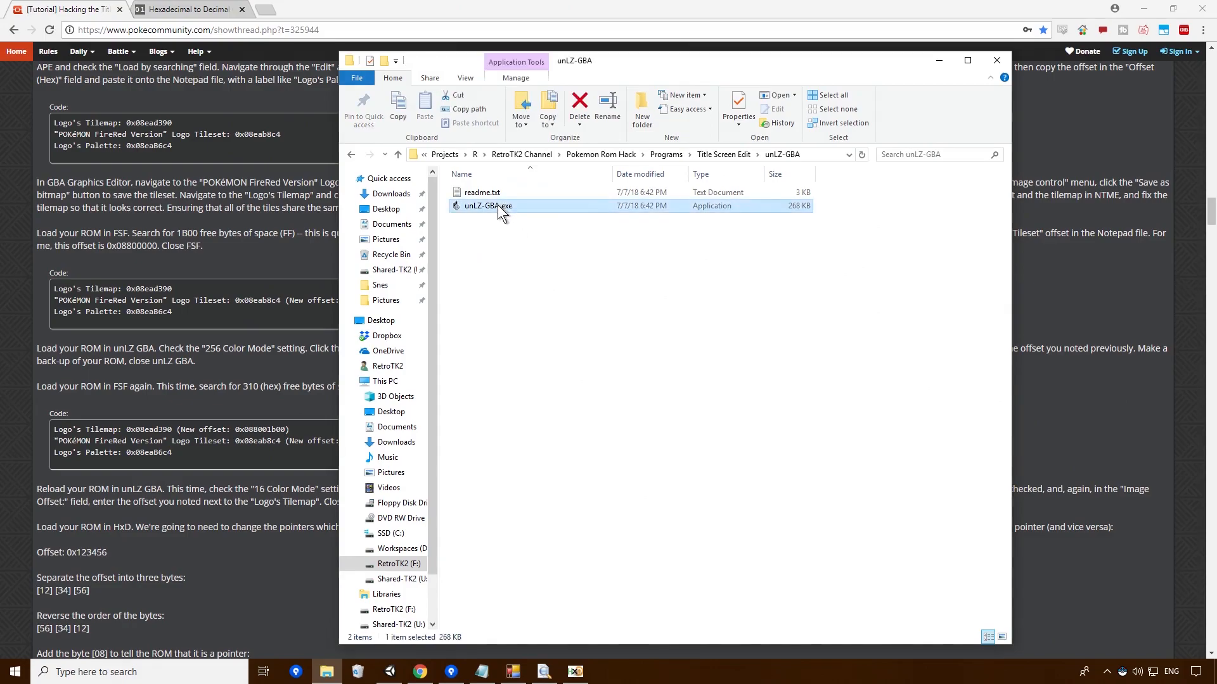
Load "Pokemon Fire Red 1.0 (U).gba" in unLZ-GBA, switch to 256 Color Mode, and clear the windows off the tutorial text
click(479, 228)
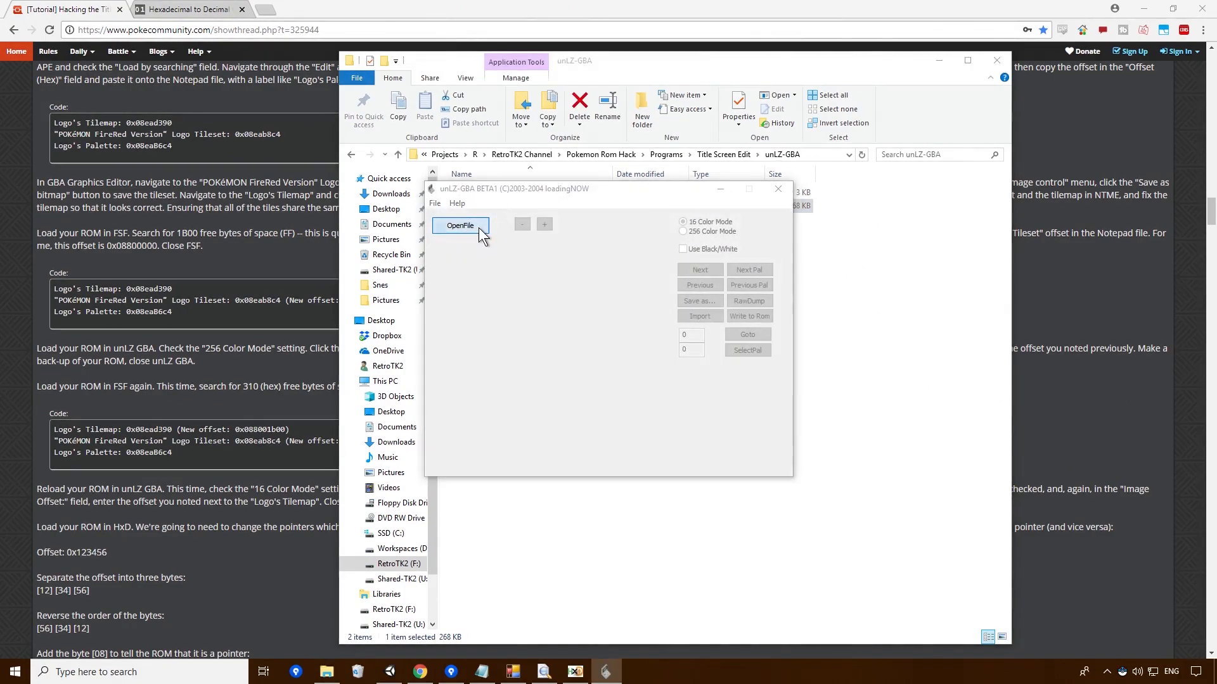
click(568, 256)
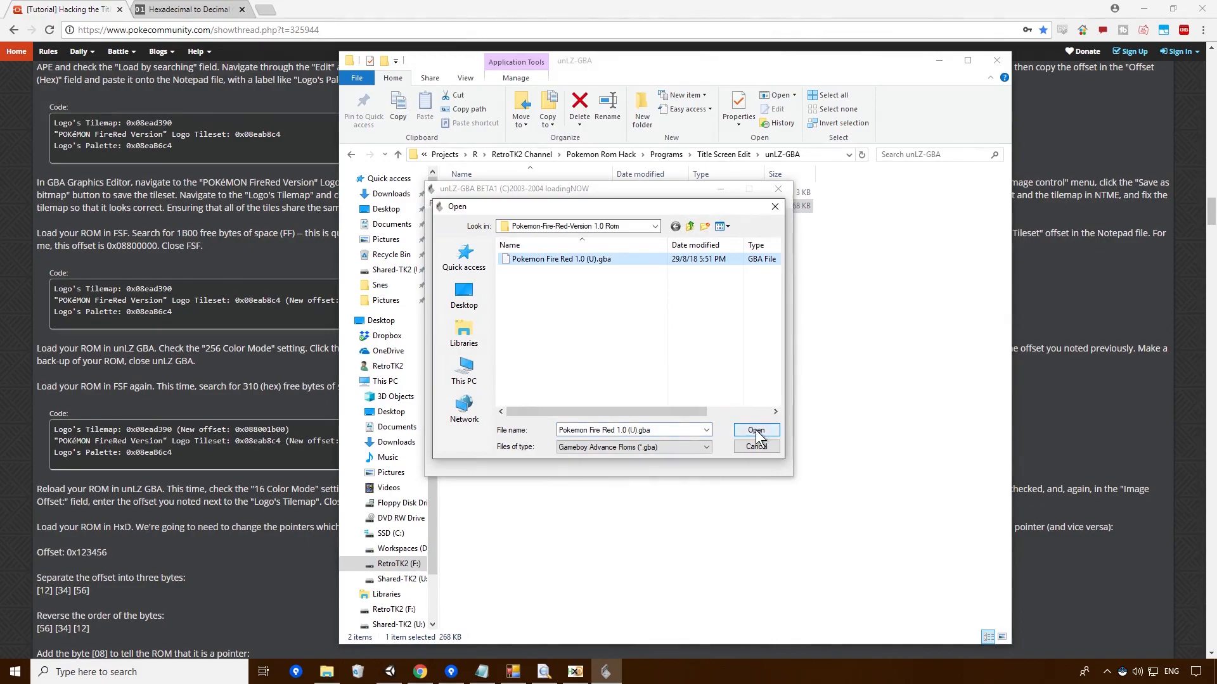
click(755, 430)
click(900, 263)
click(939, 61)
click(683, 232)
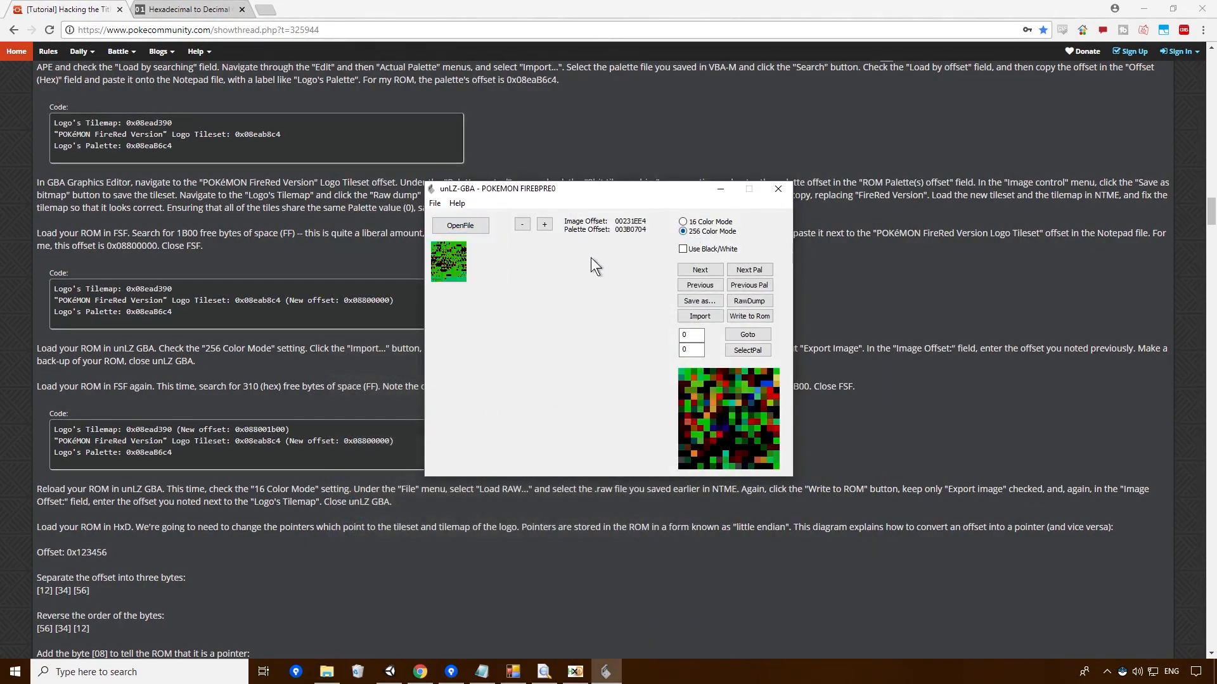
drag(545, 185, 896, 102)
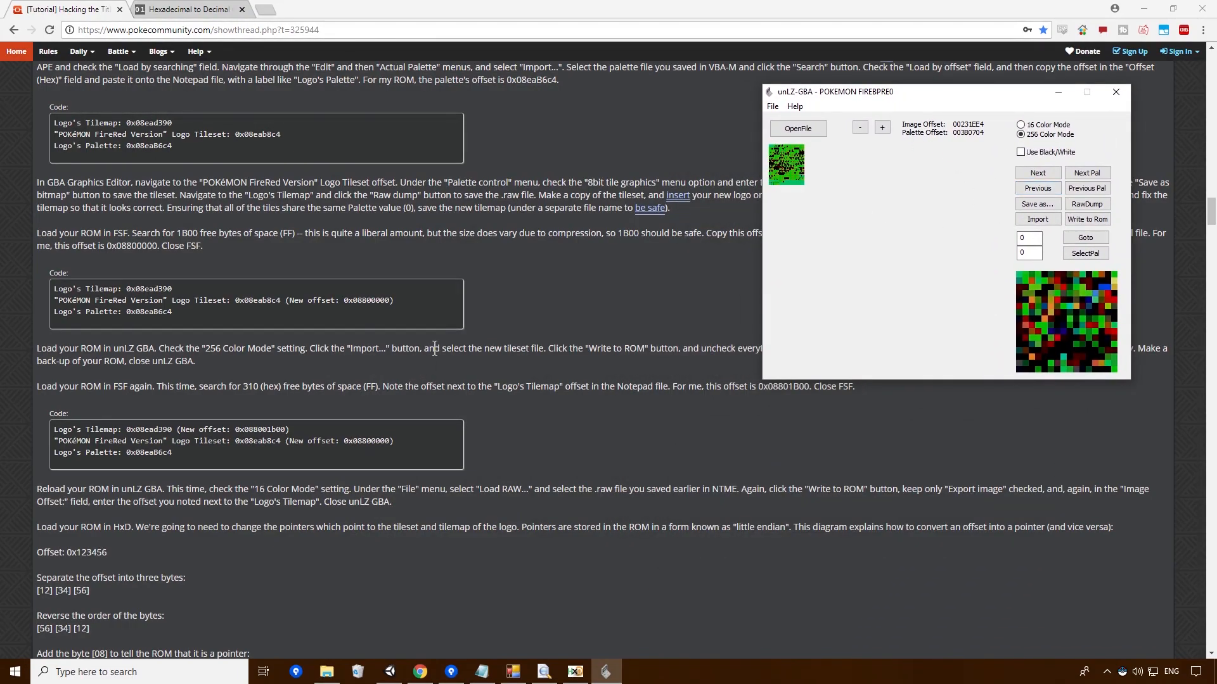
Import the "fire red text tileset 256" PNG from the Desktop as the new logo tileset
click(1048, 219)
click(795, 210)
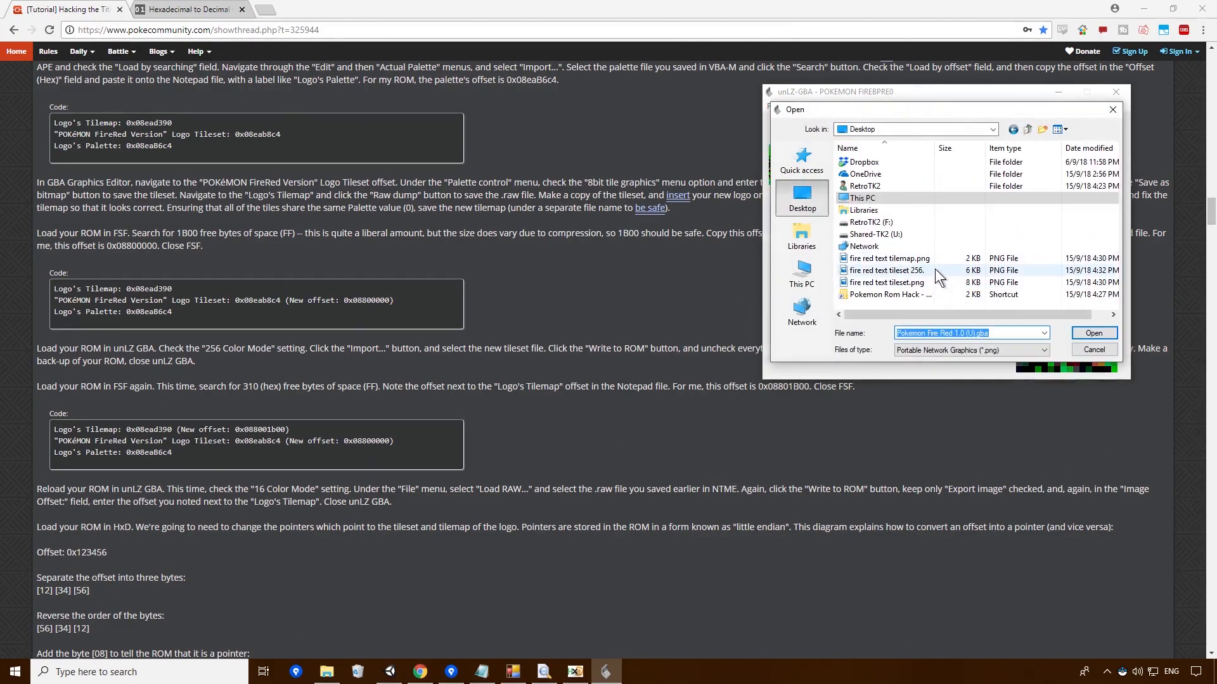
click(934, 269)
click(1089, 330)
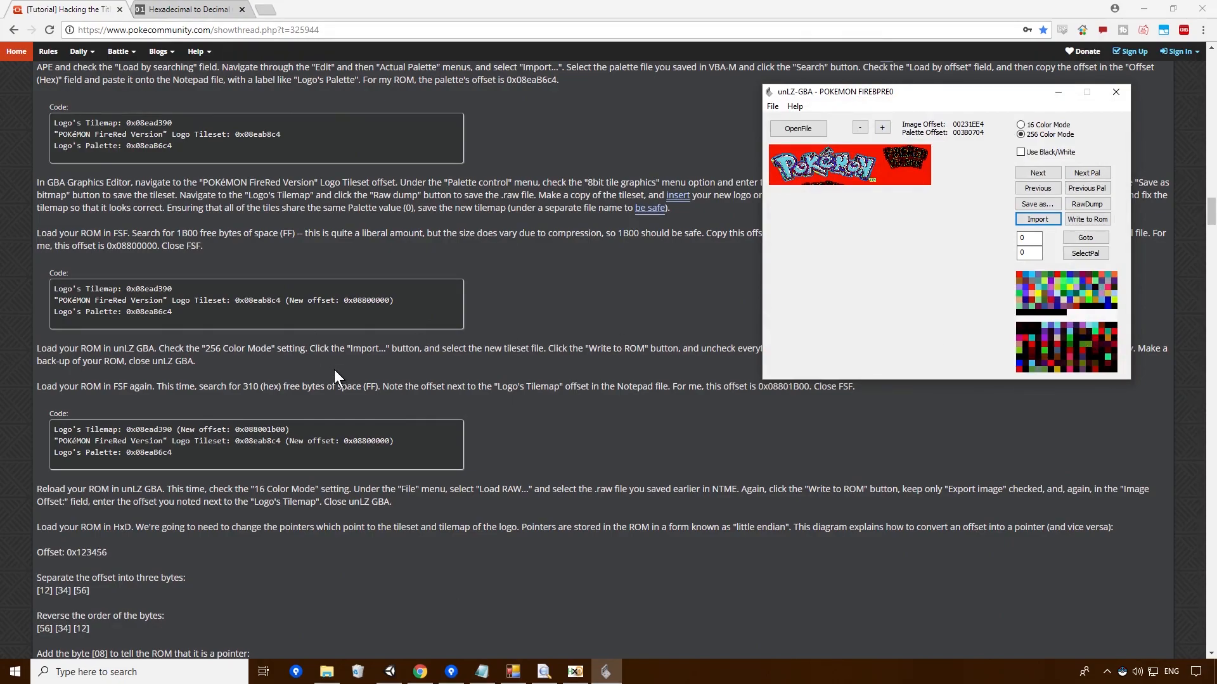
drag(940, 86, 1012, 38)
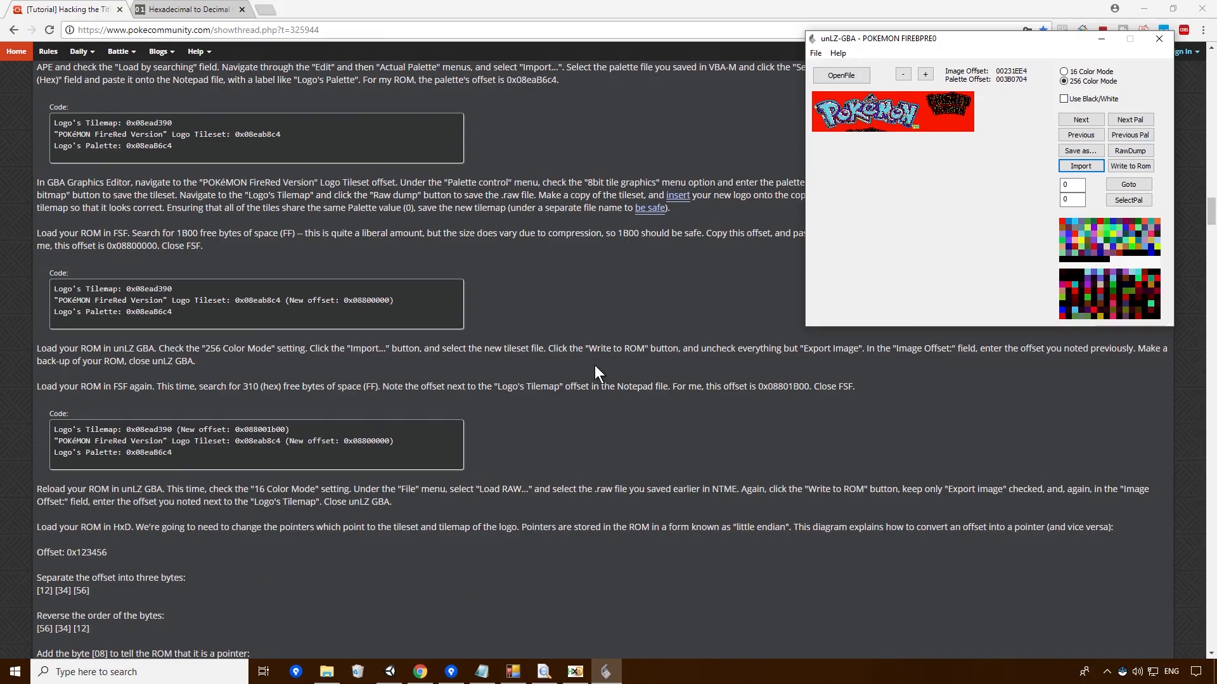
Open the ROM export options, disable auto abort for bigger data, and bring up the HxD window and Notepad offset notes
click(1134, 168)
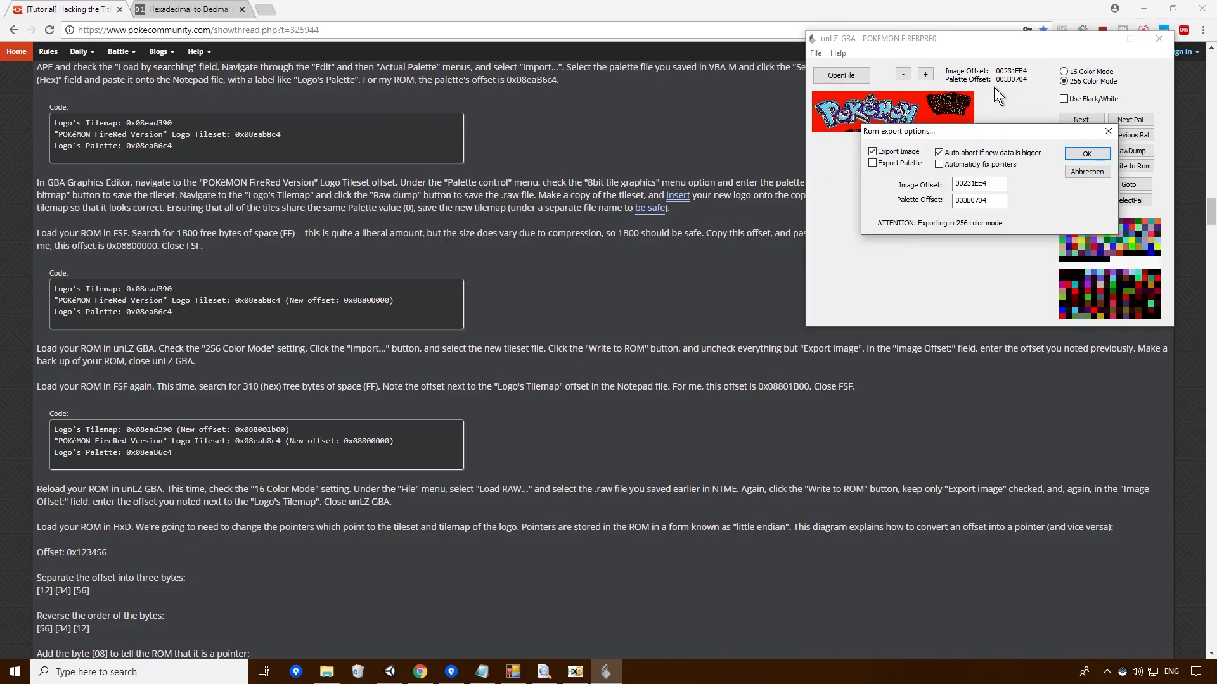
click(940, 154)
click(481, 671)
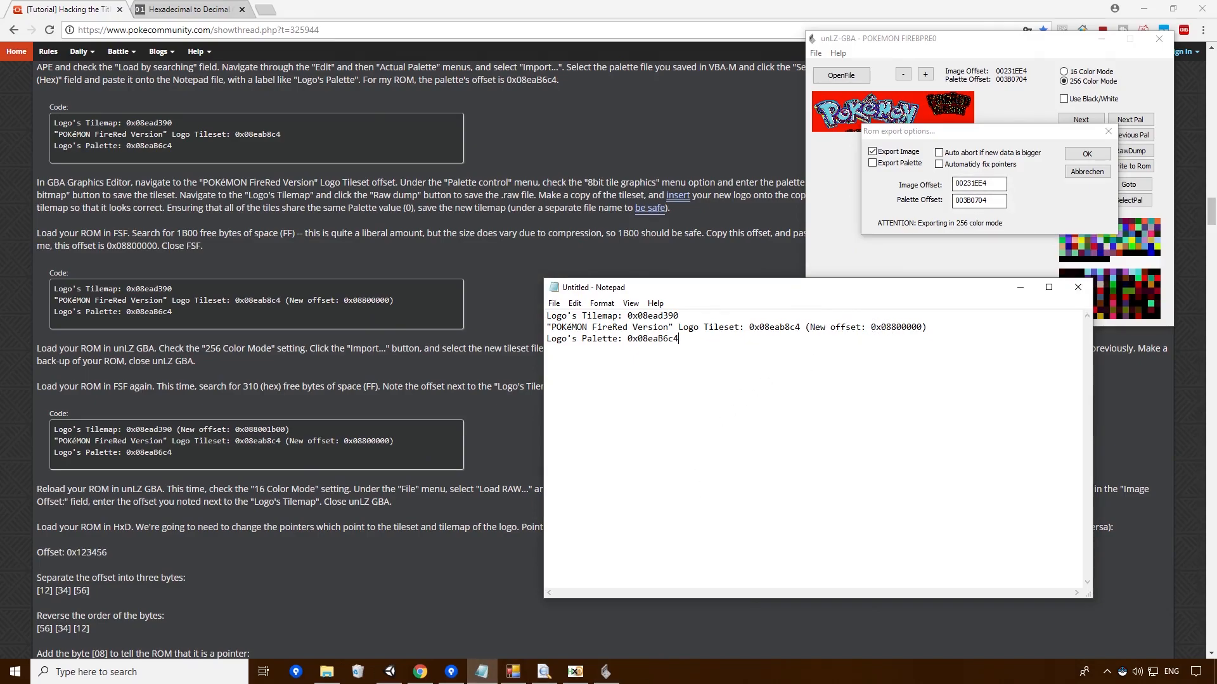
click(587, 676)
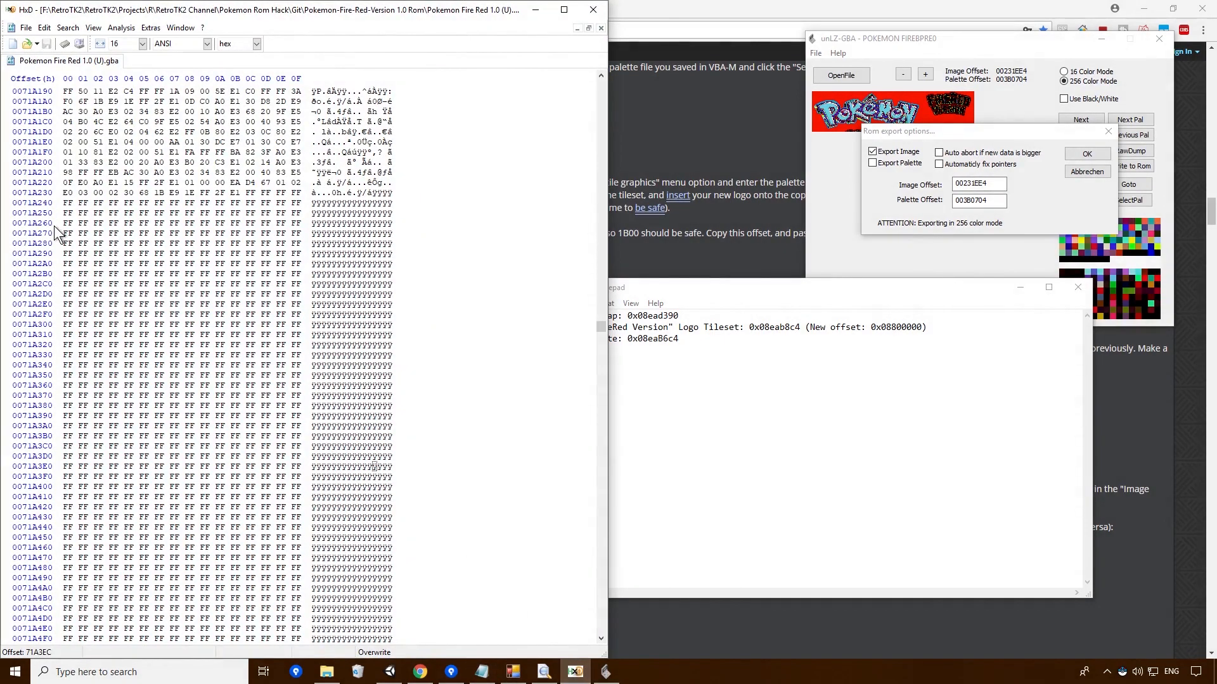
click(963, 185)
drag(969, 185, 1038, 182)
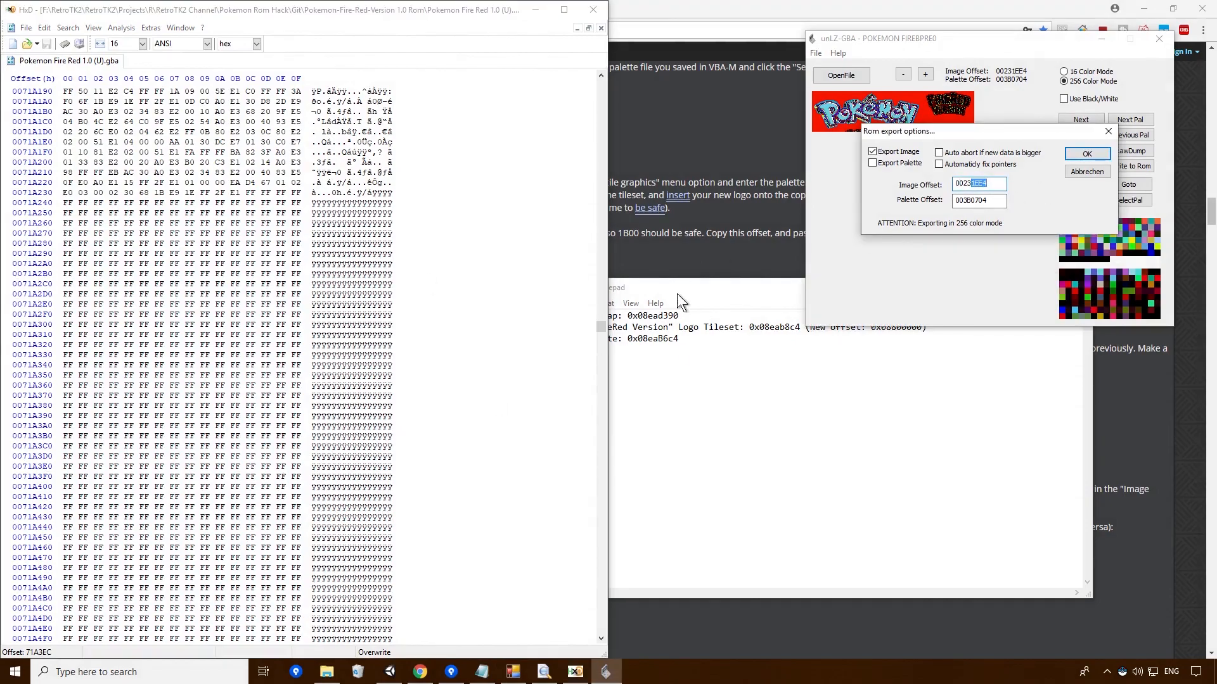
drag(604, 332, 625, 455)
click(722, 389)
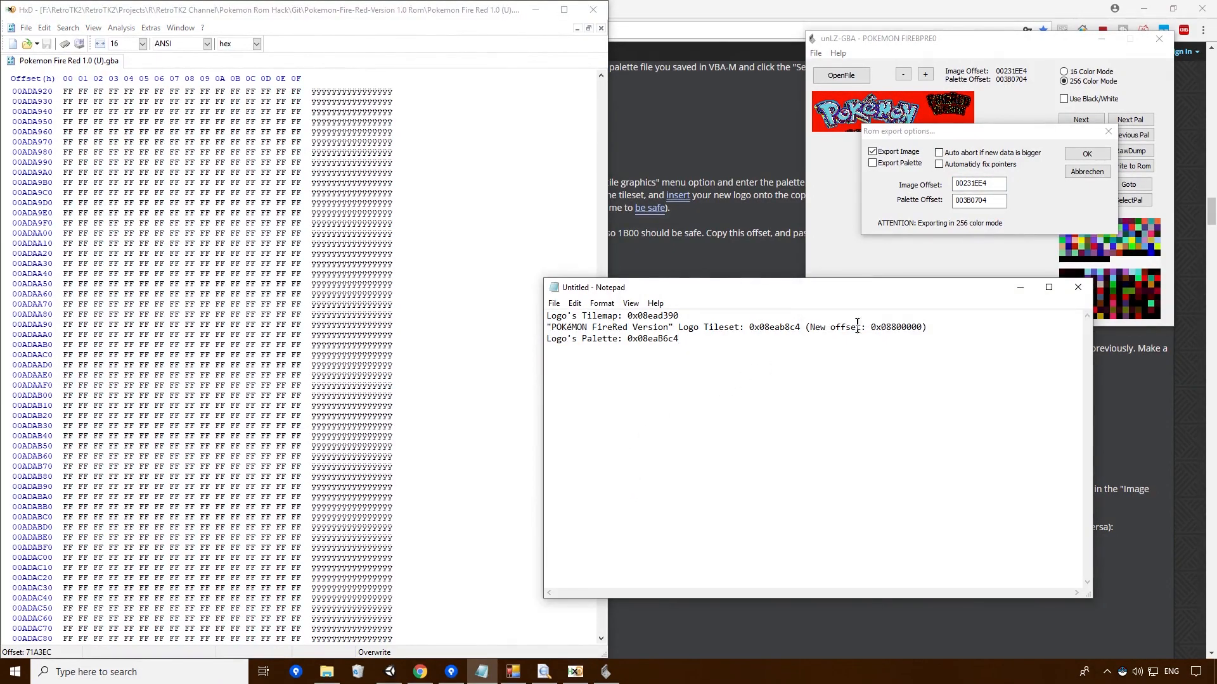
Set the image offset to 00800000 using the tileset's new offset from the notes, and write the image to the ROM
drag(923, 327, 892, 327)
key(ctrl+c)
drag(988, 183, 962, 184)
key(ctrl+v)
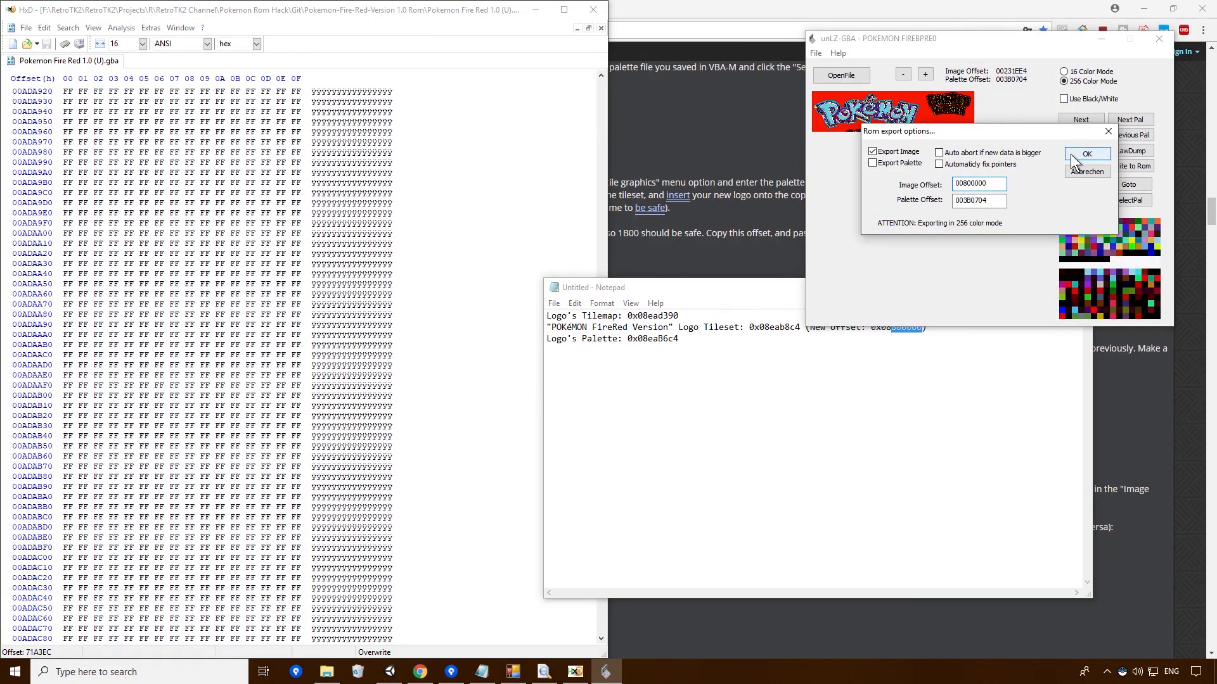
click(1070, 154)
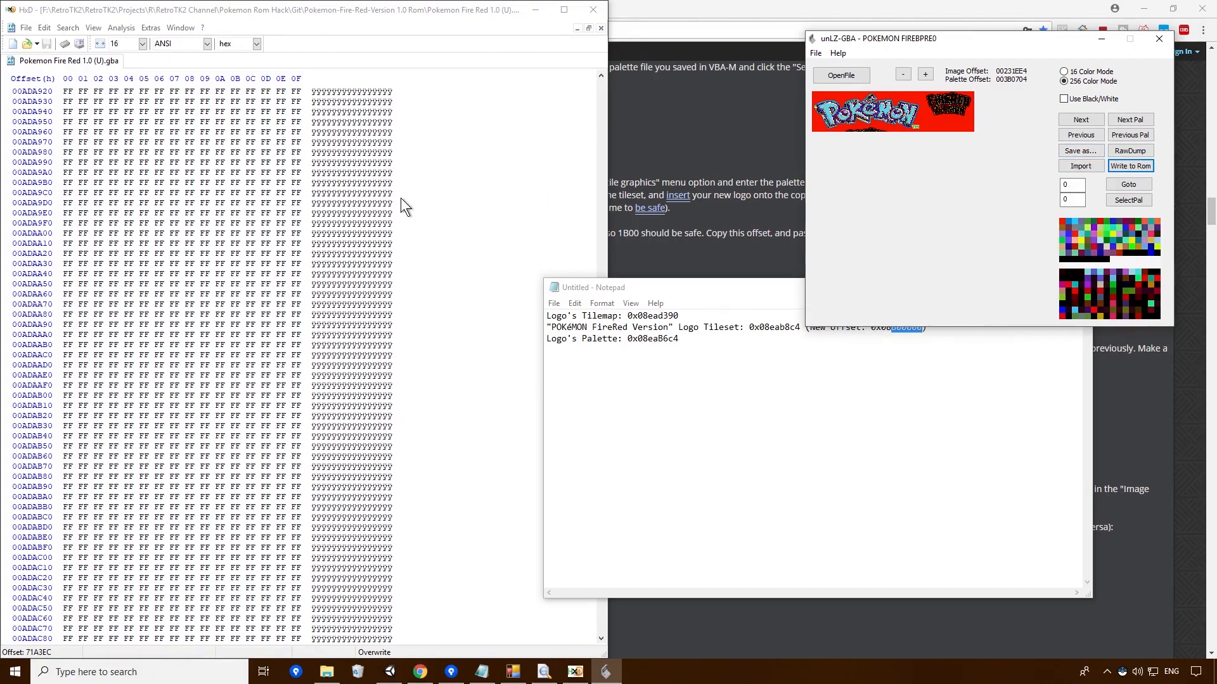
Reopen "Pokemon Fire Red 1.0 (U).gba" in HxD to load the newly written data
click(93, 14)
click(25, 28)
click(25, 56)
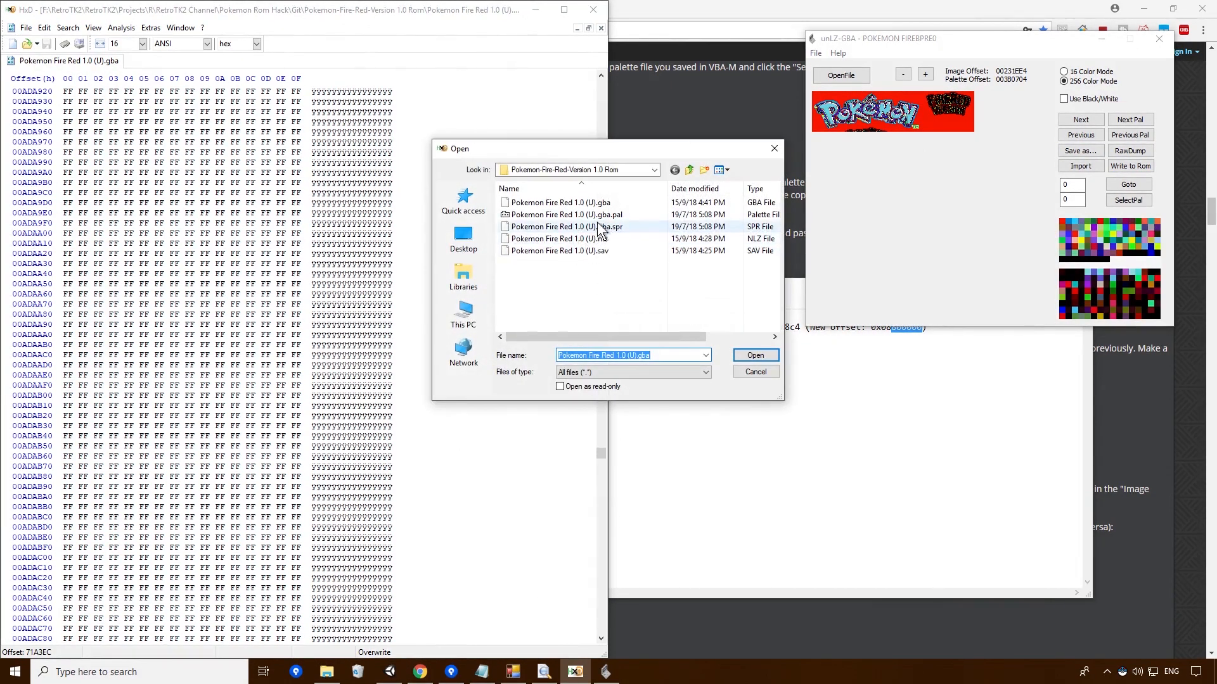
click(618, 203)
click(761, 358)
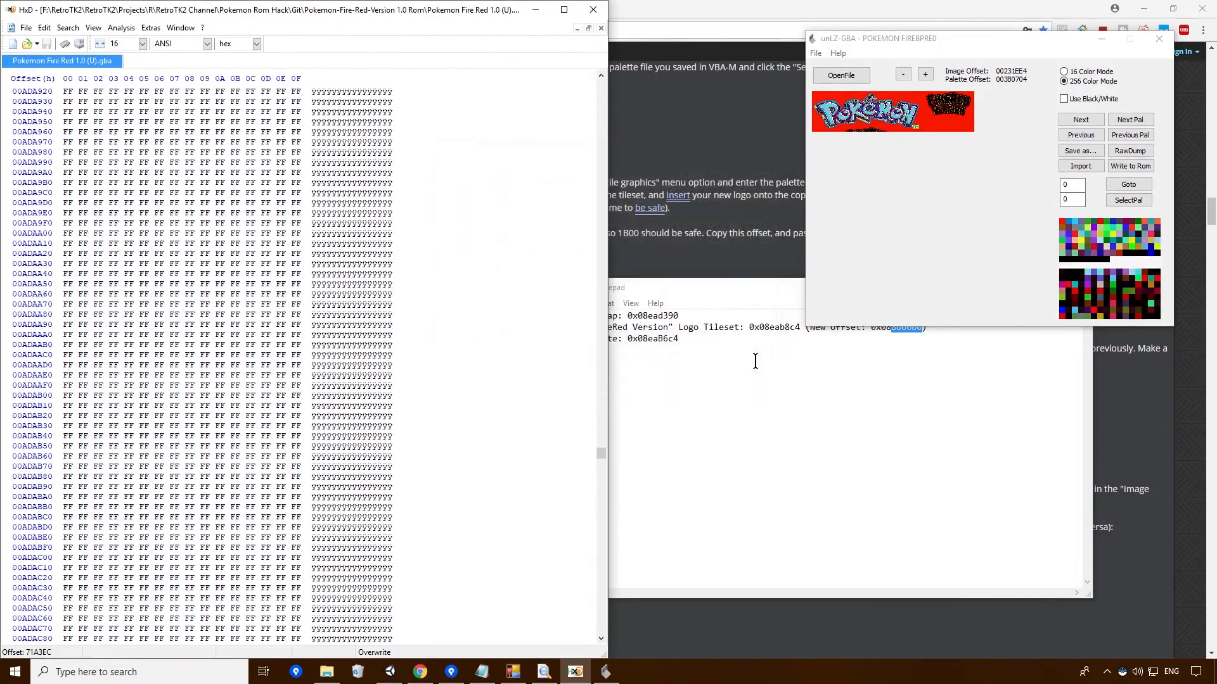
Examine the hex data written from offset 00800000 and the FF bytes just before and after it
scroll(359, 252, down, 1)
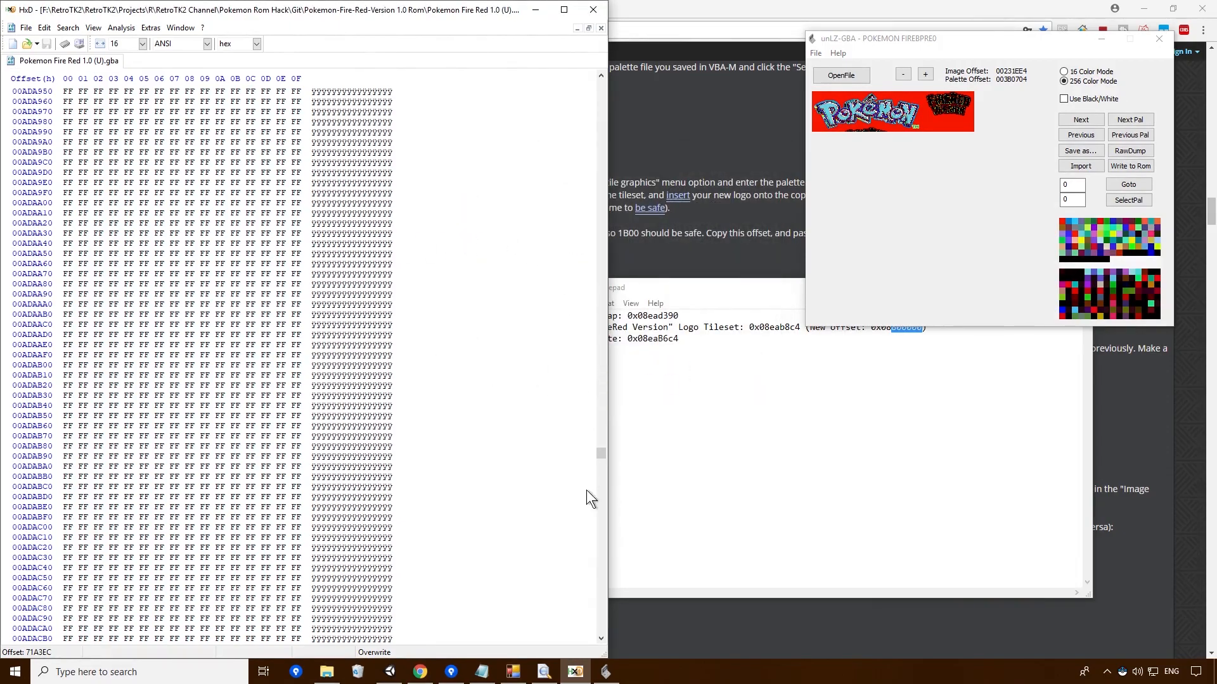
drag(600, 458, 416, 308)
scroll(416, 308, up, 20)
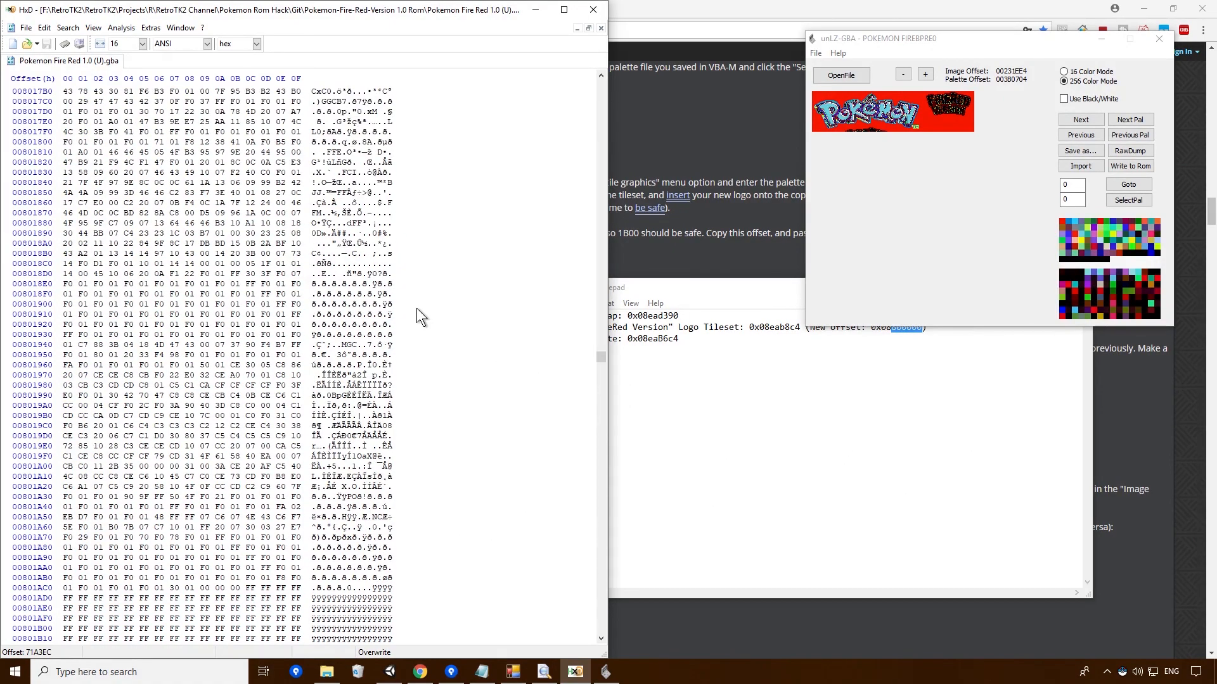
scroll(417, 308, up, 20)
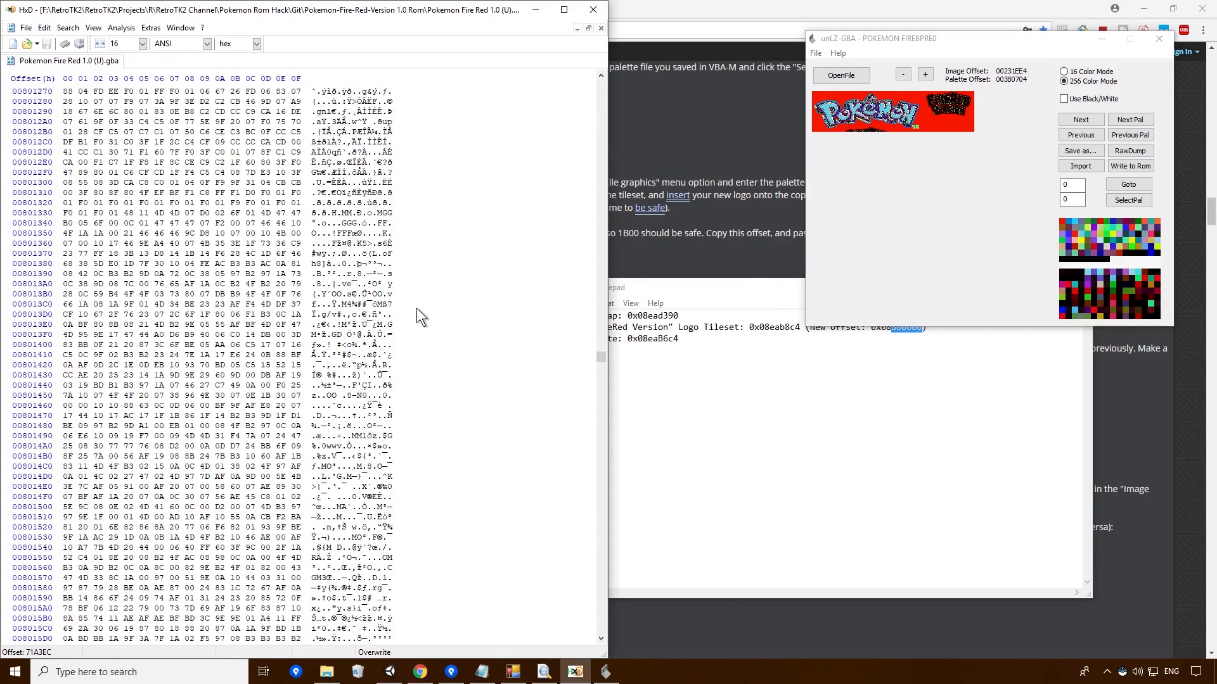
scroll(416, 307, up, 20)
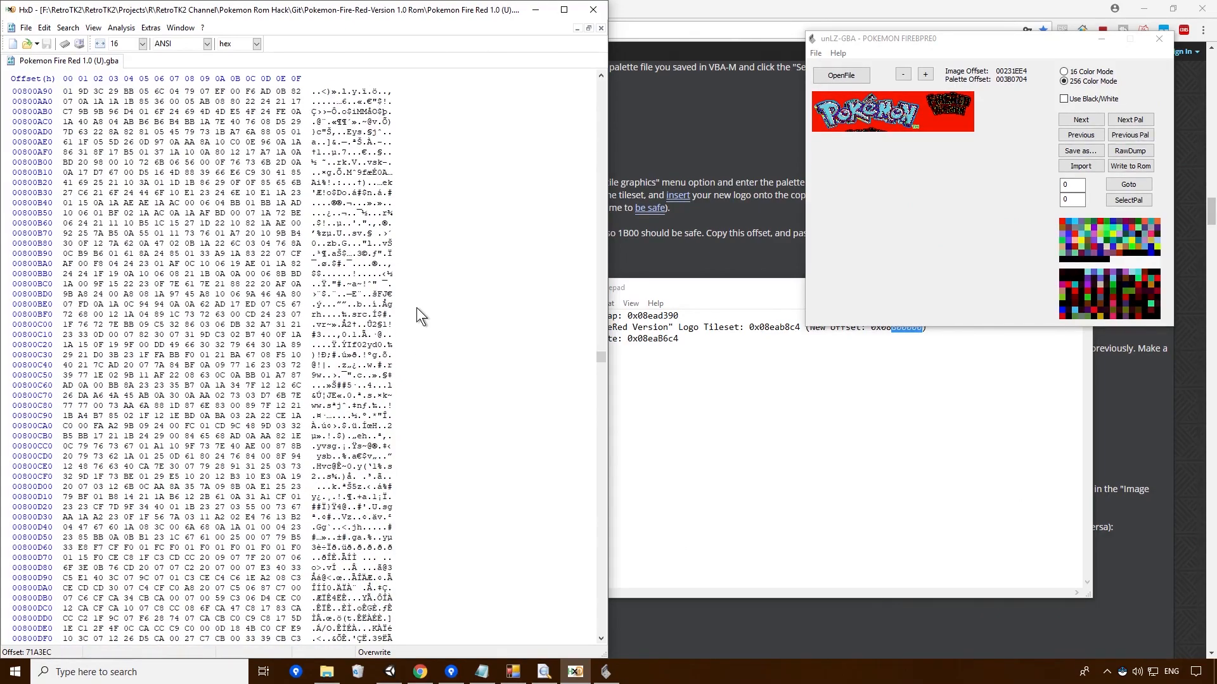
scroll(416, 307, up, 20)
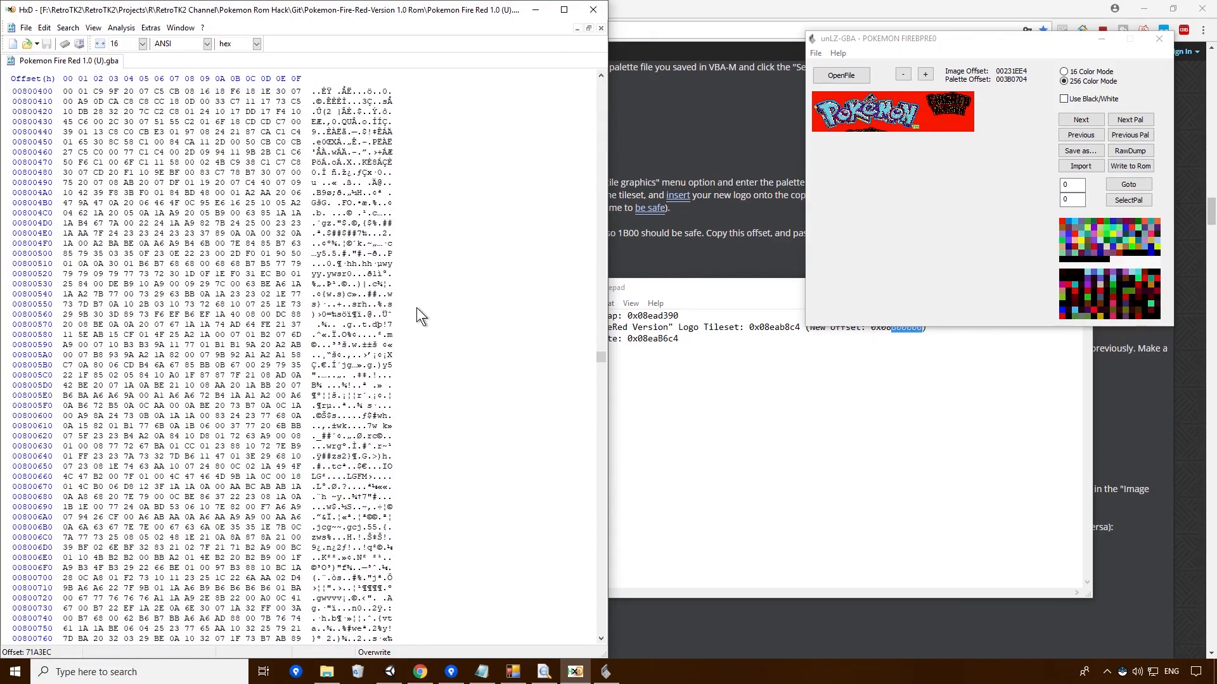
scroll(416, 307, up, 5)
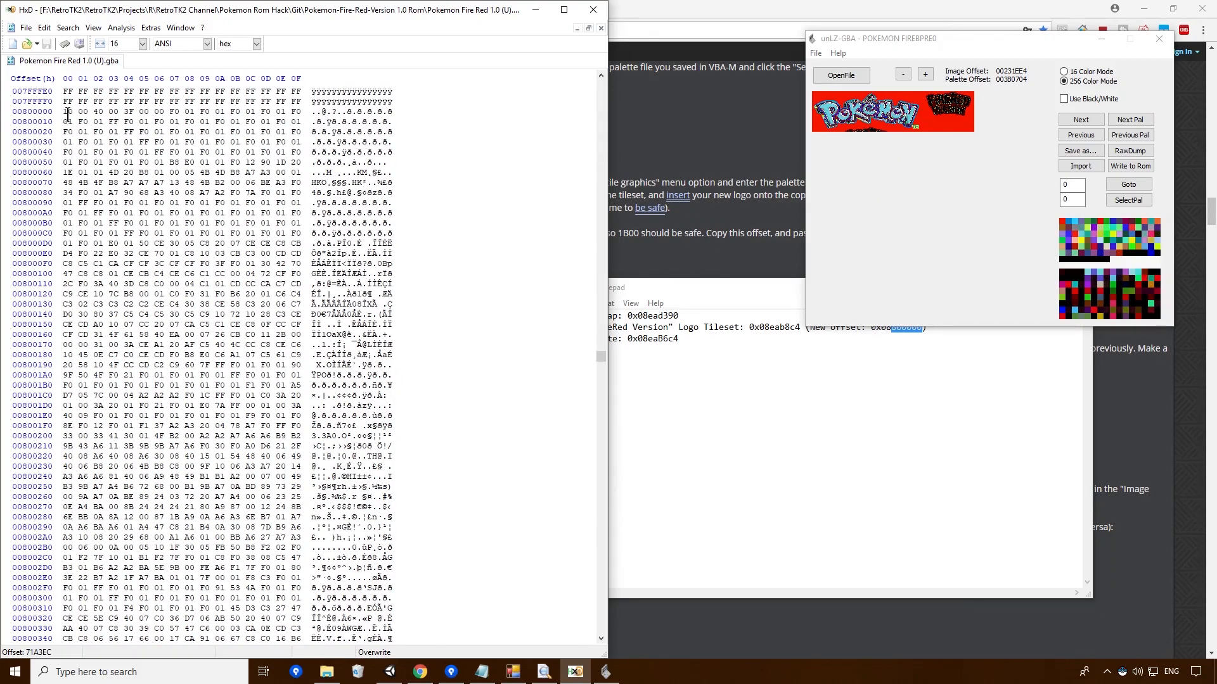
click(296, 102)
scroll(359, 432, up, 10)
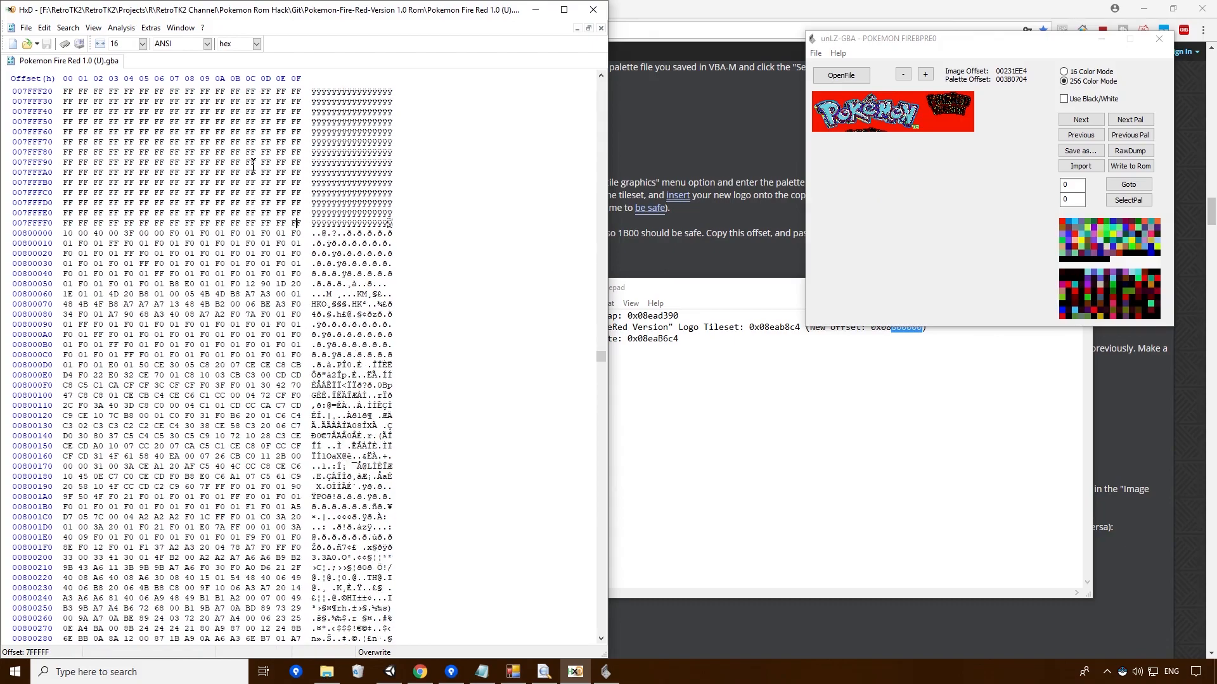
click(722, 397)
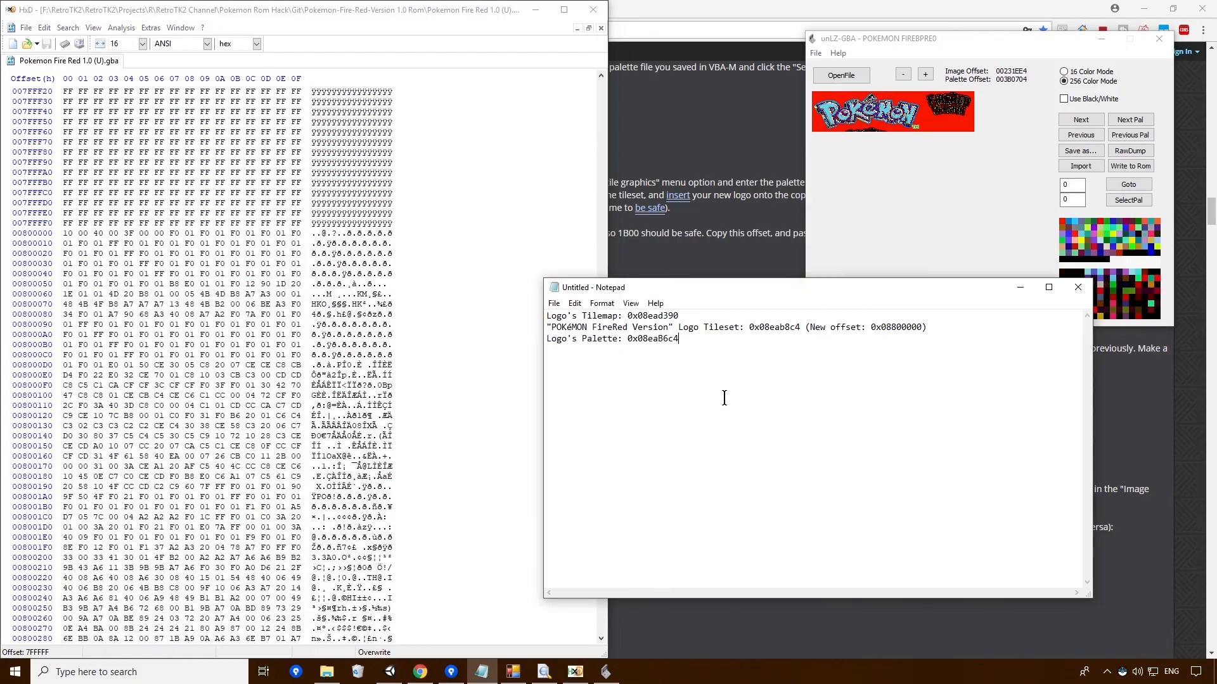
click(671, 75)
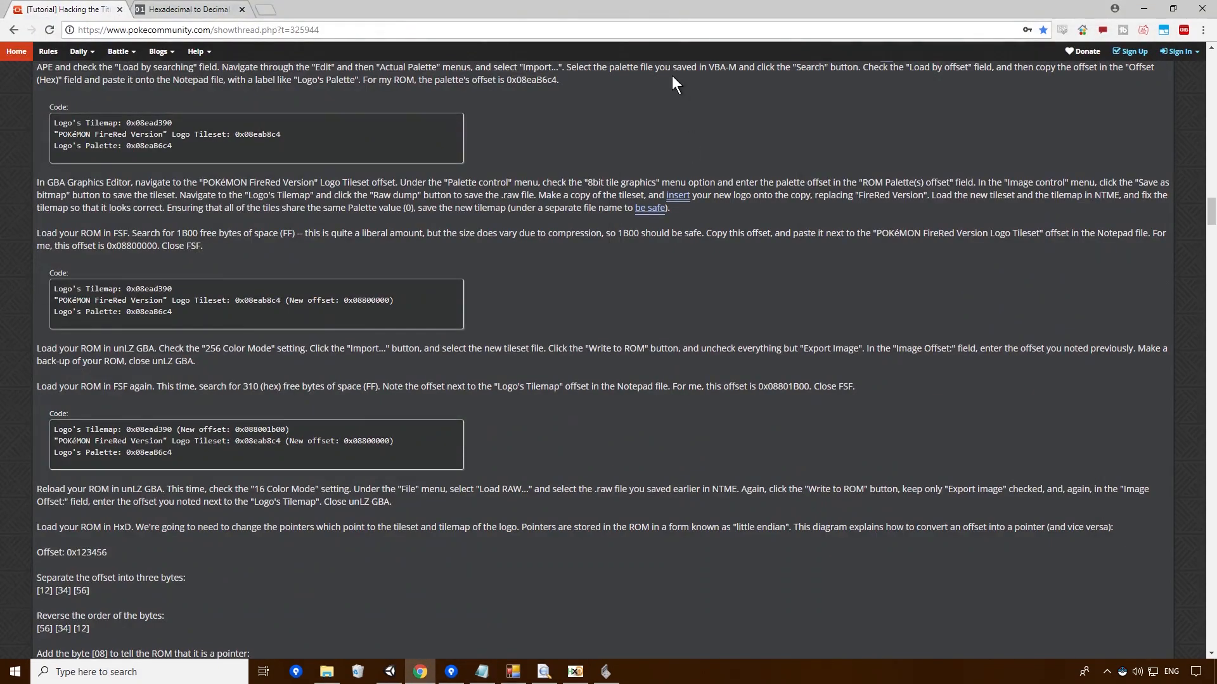
click(606, 672)
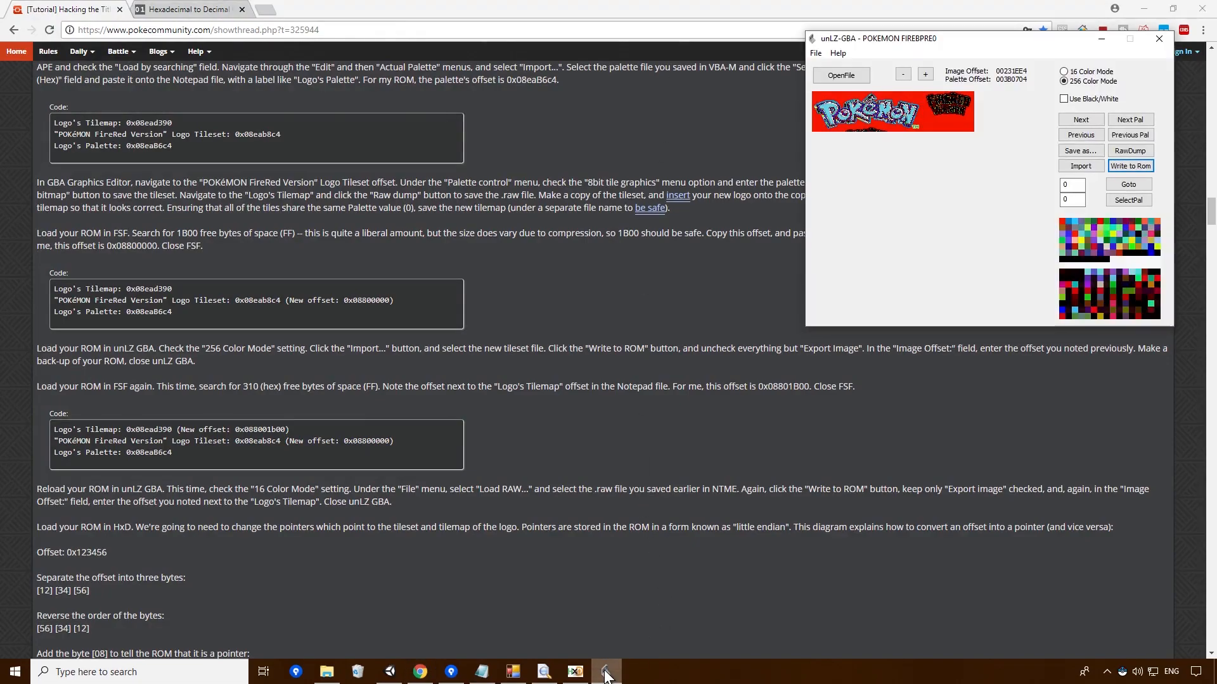
click(1124, 167)
drag(964, 183, 946, 183)
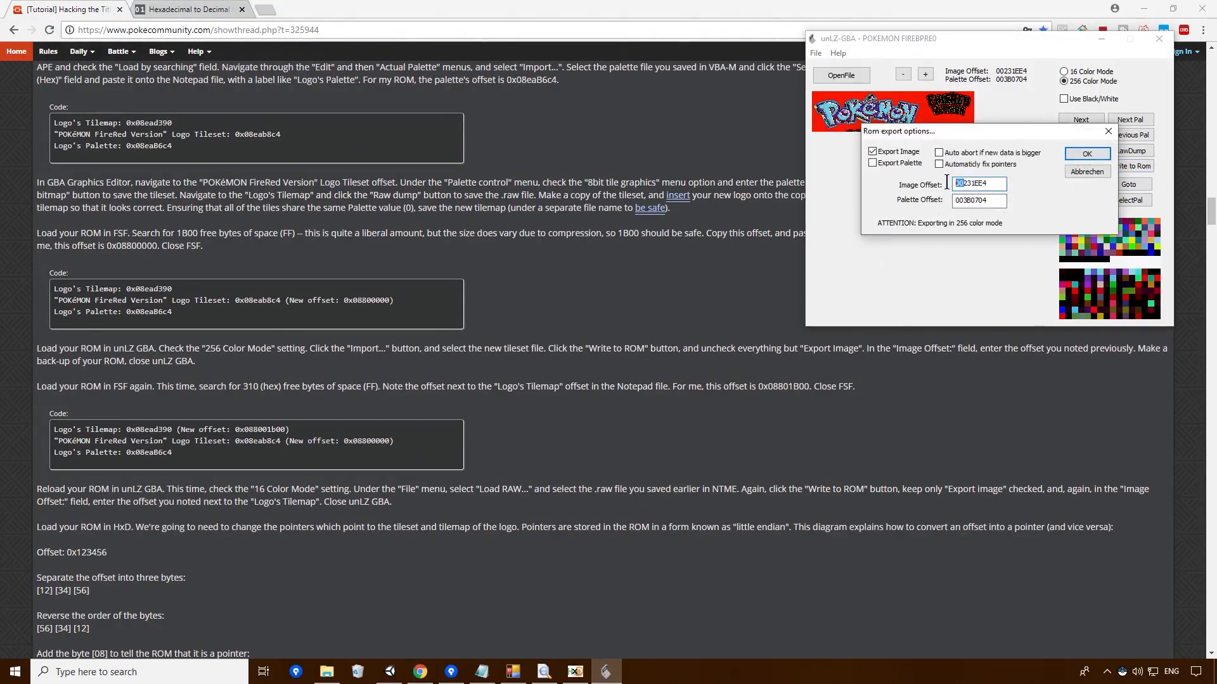
click(1097, 177)
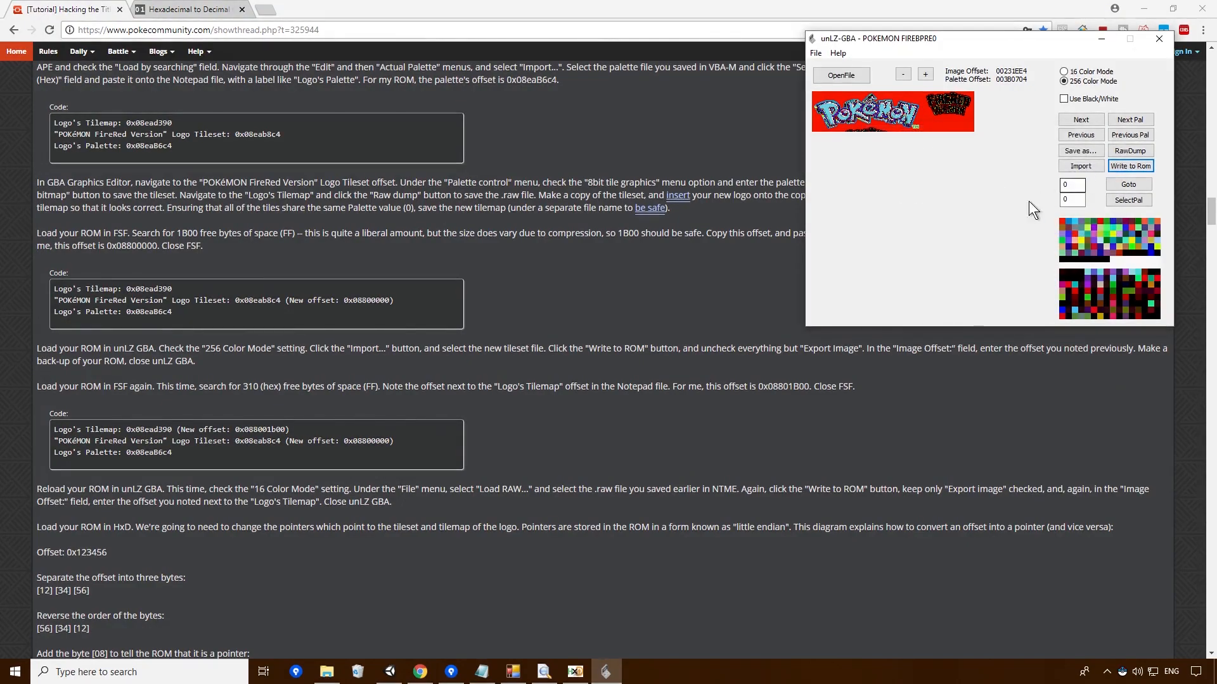
Copy the tutorial's three logo offset lines, including the new tilemap offset 0x088001b00, and replace the Notepad notes with them
click(659, 271)
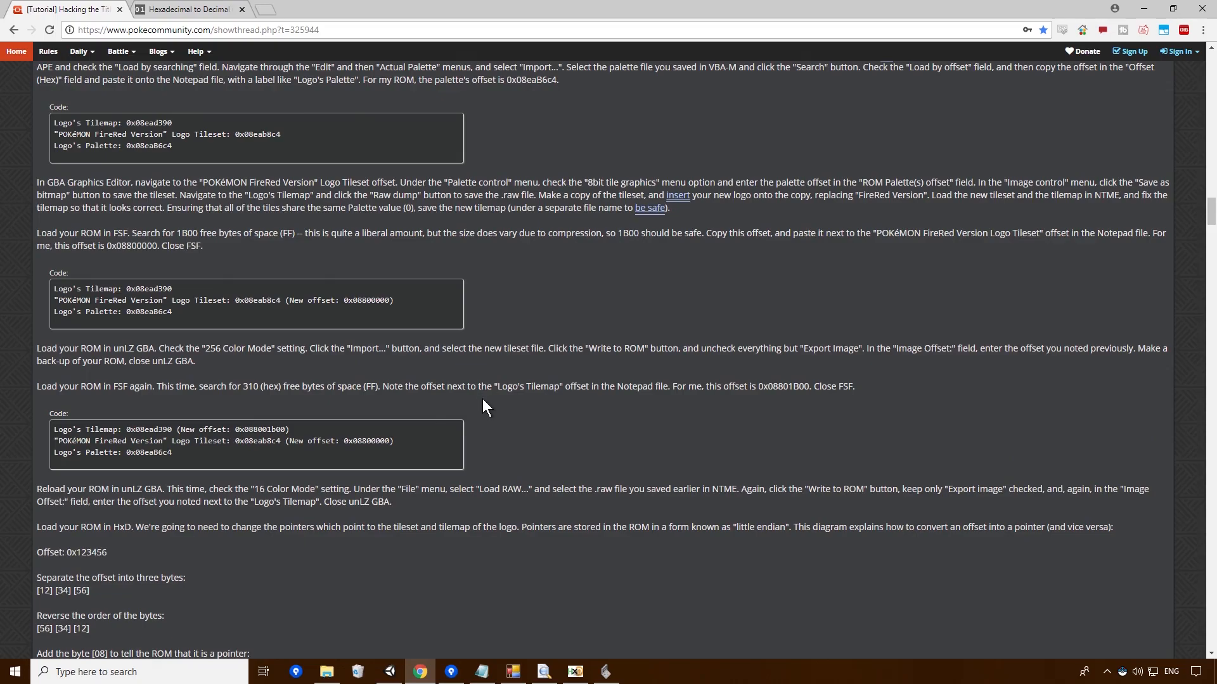
drag(369, 462, 171, 454)
key(ctrl+c)
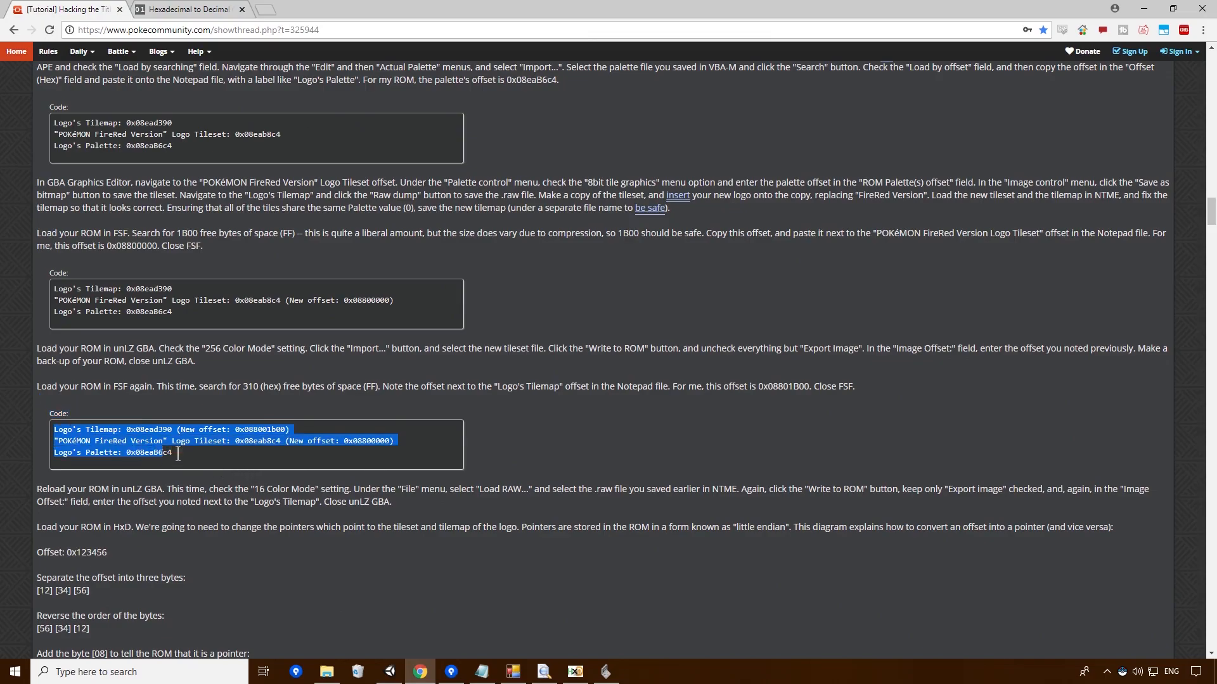
click(494, 677)
key(ctrl+a)
key(ctrl+v)
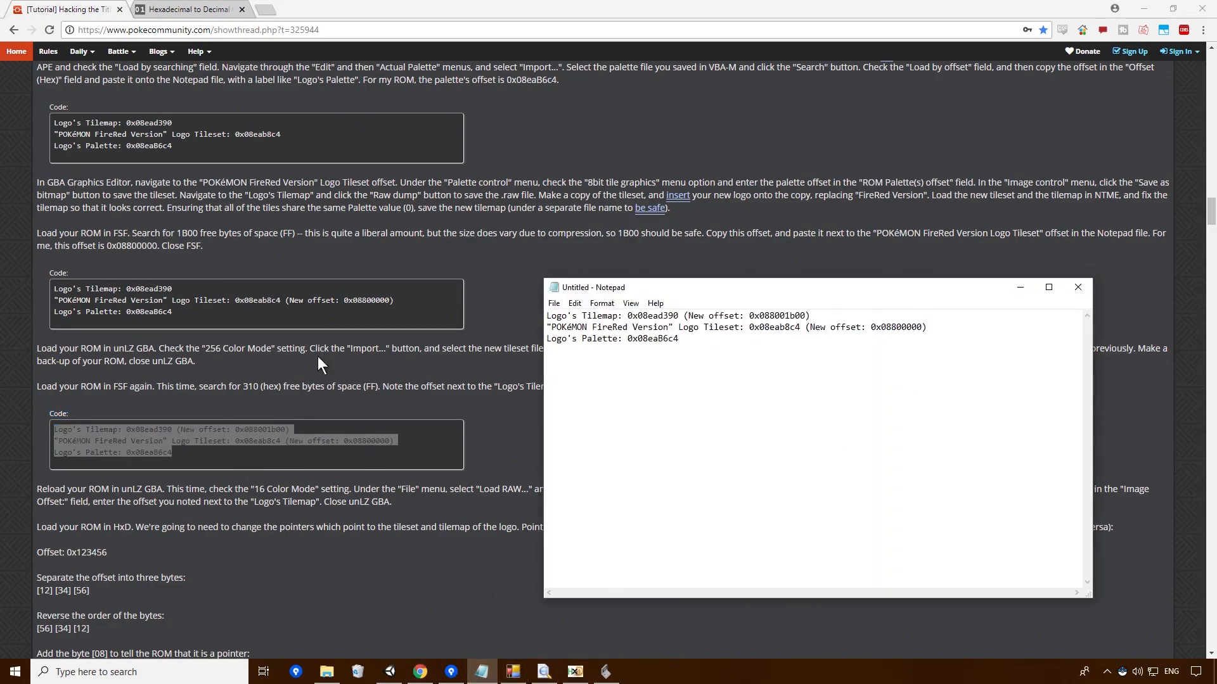
Copy the hex size 310 from the tutorial, convert it to decimal in the online converter, and select the decimal result
click(371, 388)
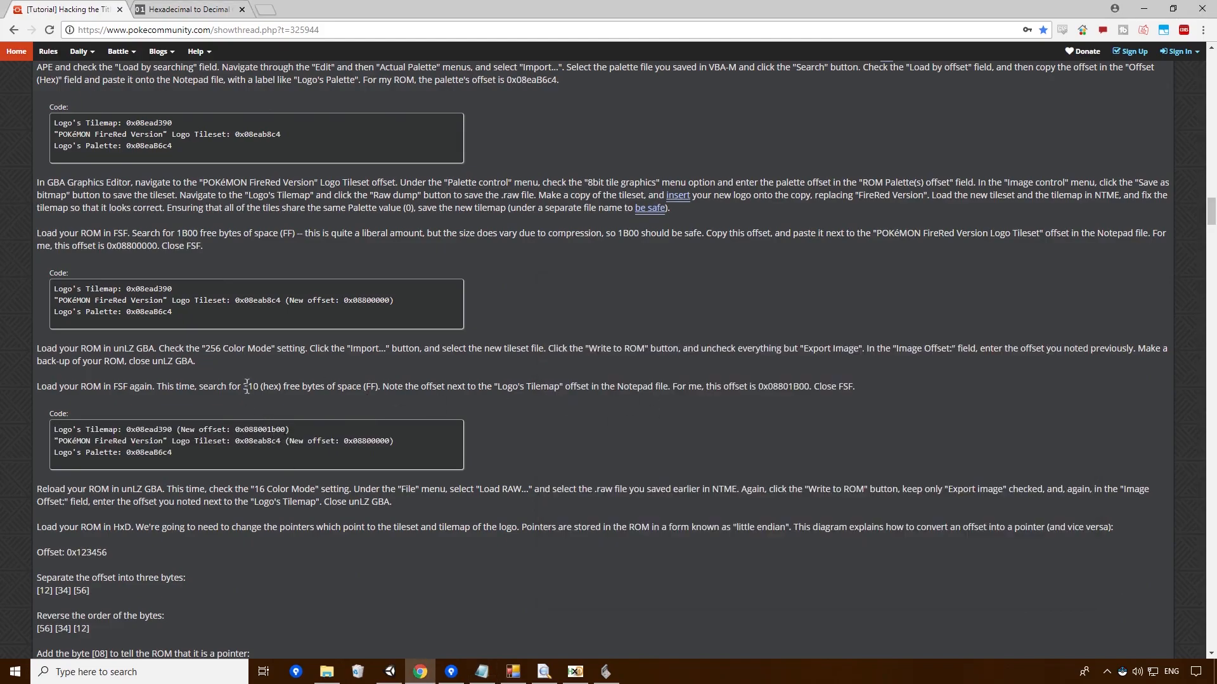
drag(242, 387, 257, 388)
key(ctrl+c)
click(187, 10)
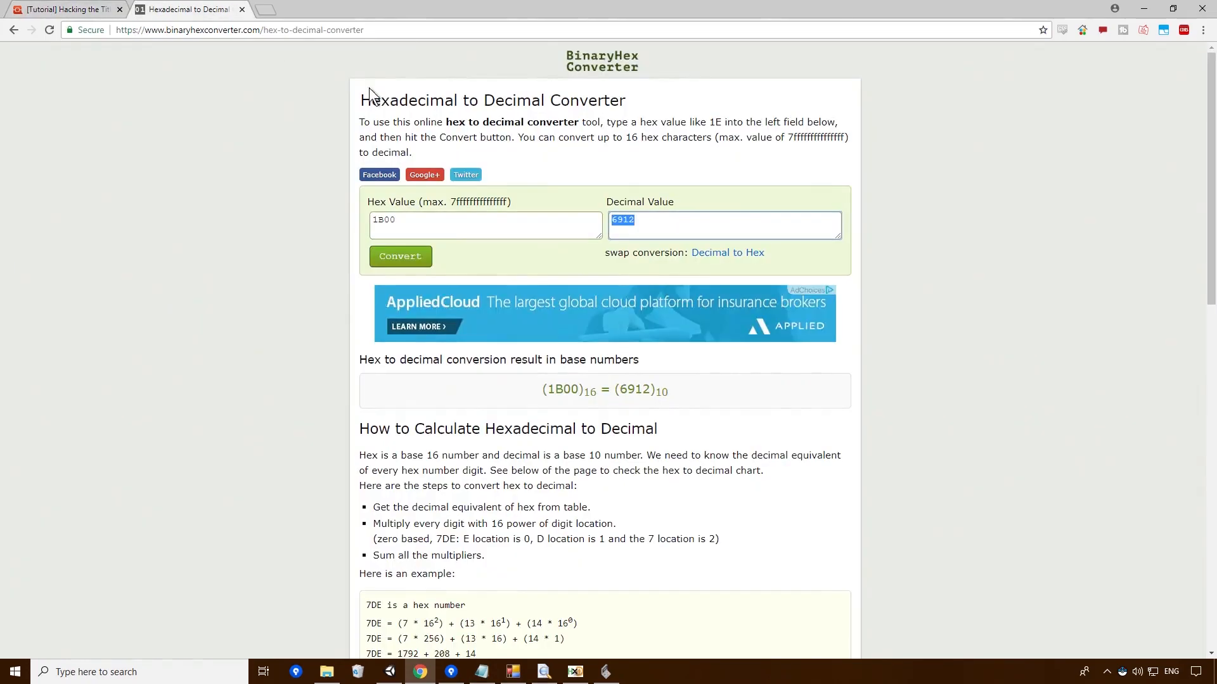
double_click(543, 223)
key(ctrl+v)
double_click(656, 218)
click(402, 251)
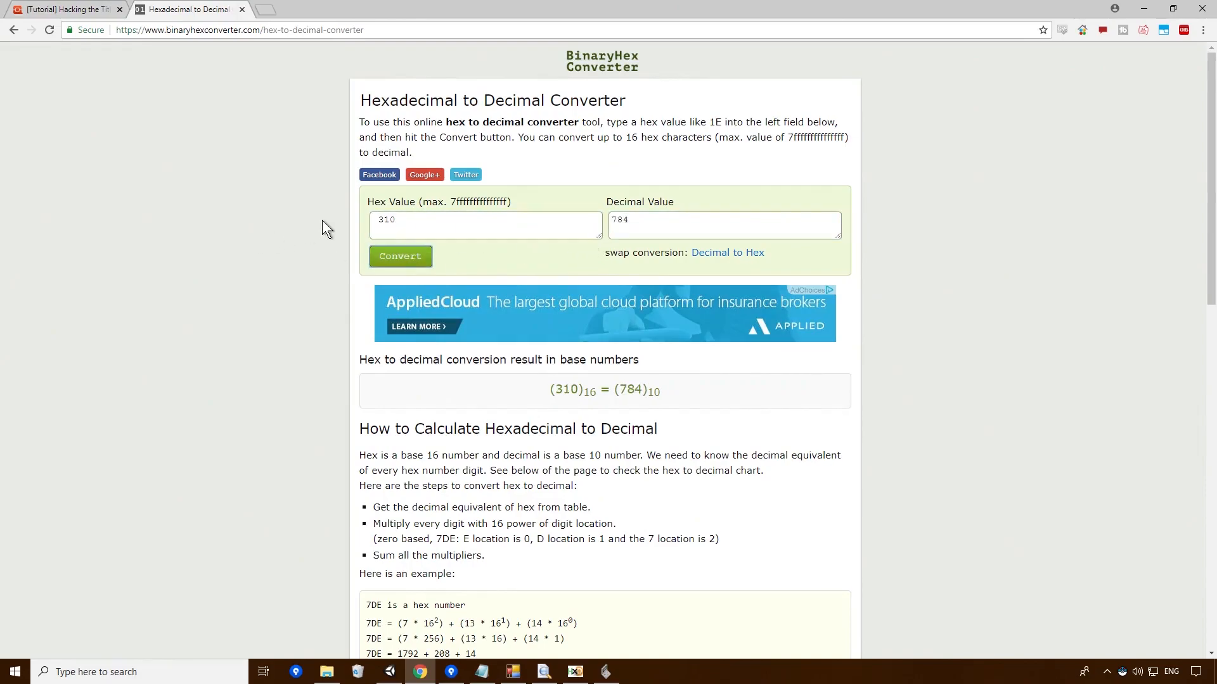
double_click(728, 234)
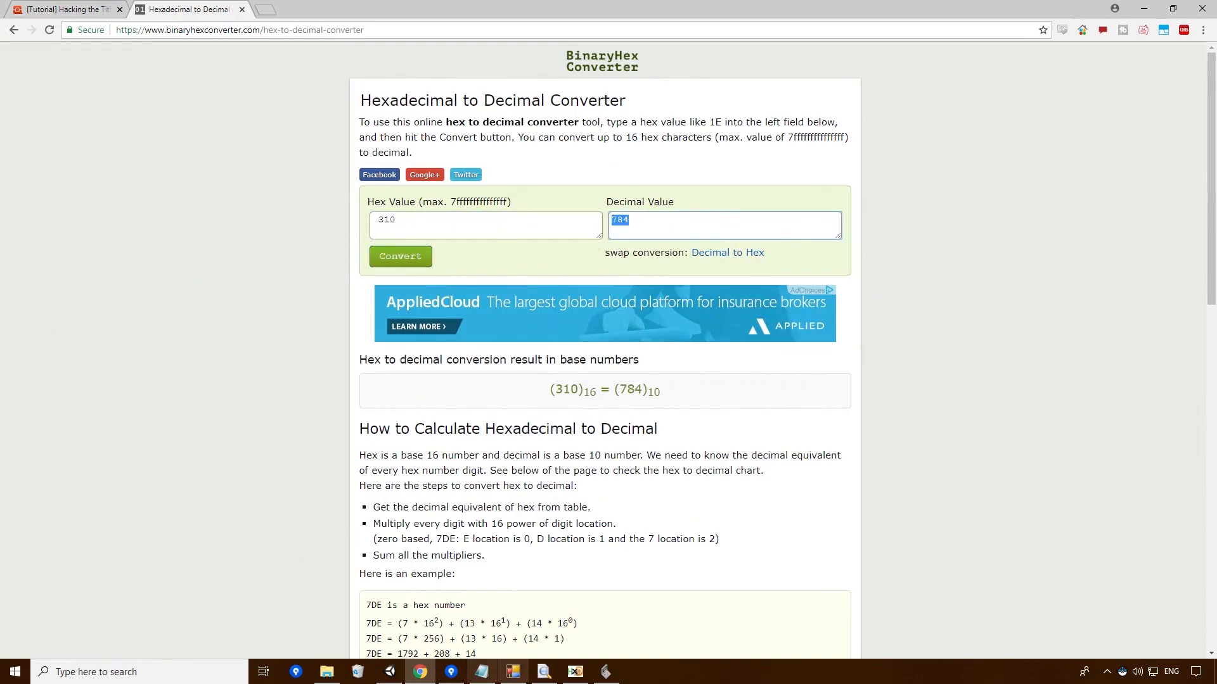
Switch to Free Space Finder and reload the FireRed ROM
click(544, 673)
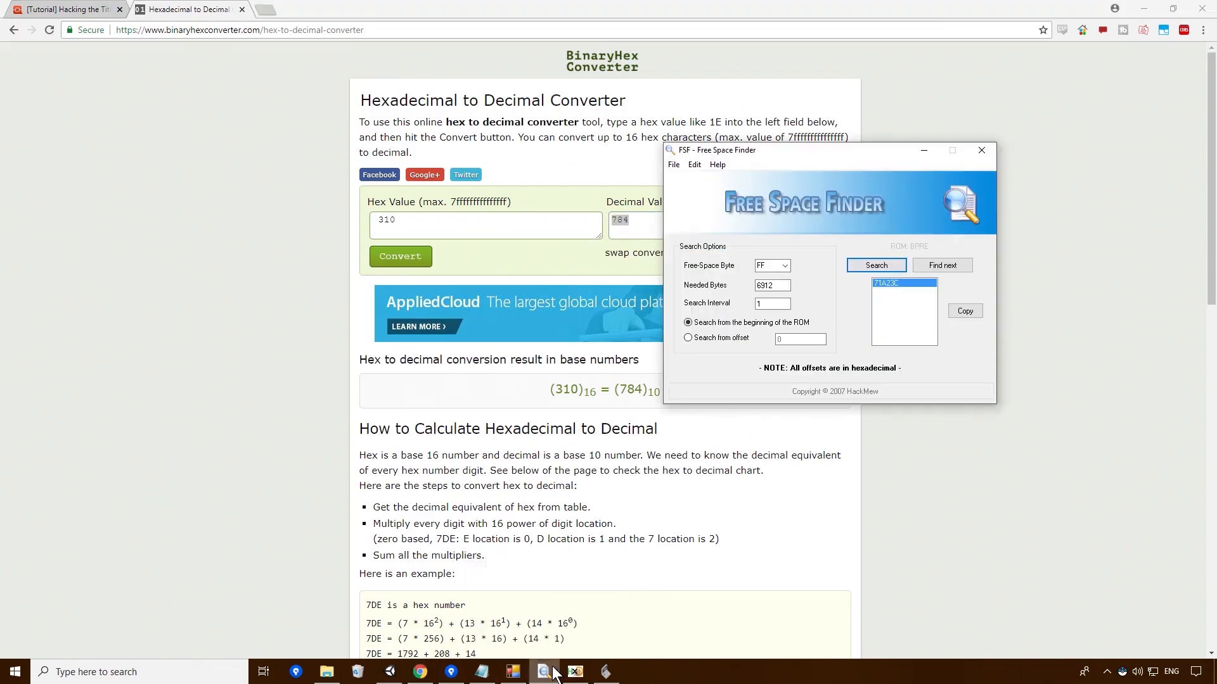
click(674, 165)
click(701, 184)
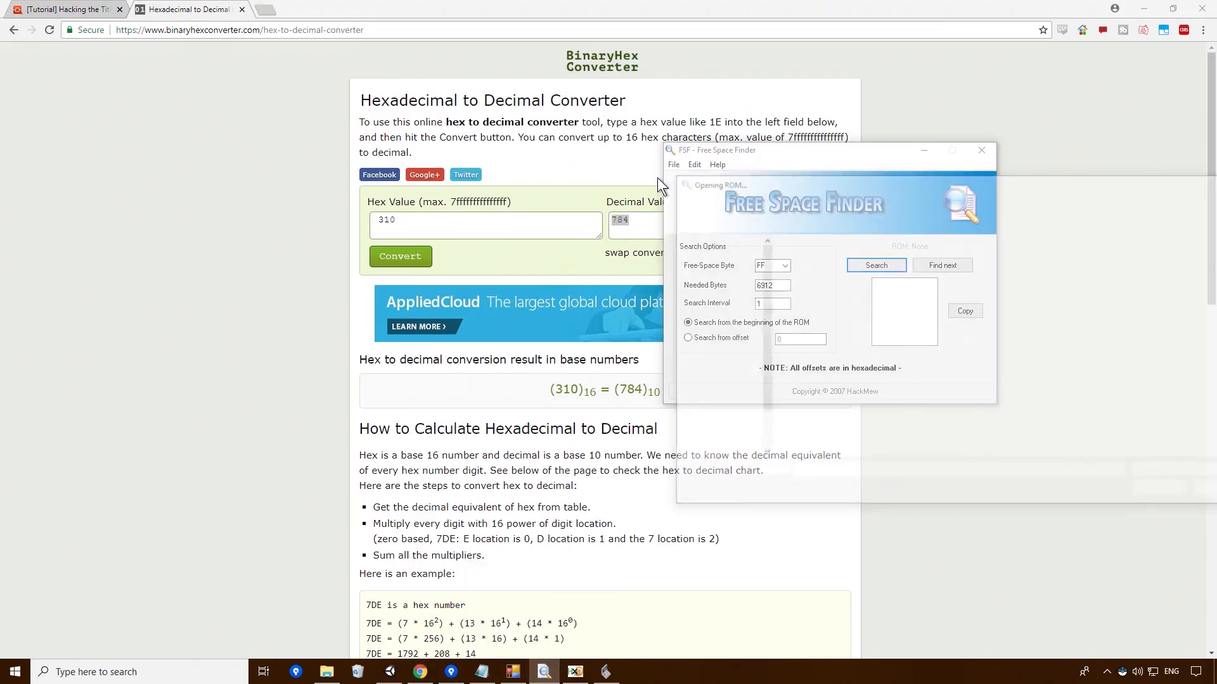
click(854, 260)
click(1167, 496)
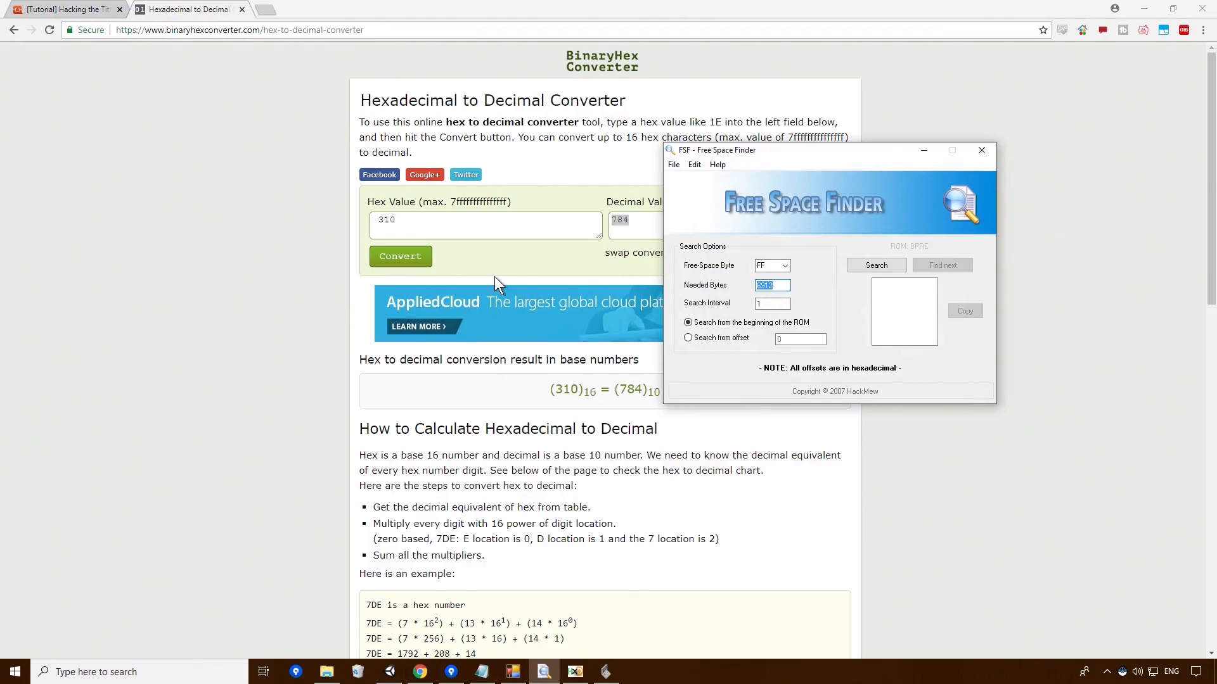
Search the ROM for 784 free FF bytes starting from offset 800000
text(784)
key(Tab)
click(688, 338)
drag(782, 341, 567, 327)
click(863, 265)
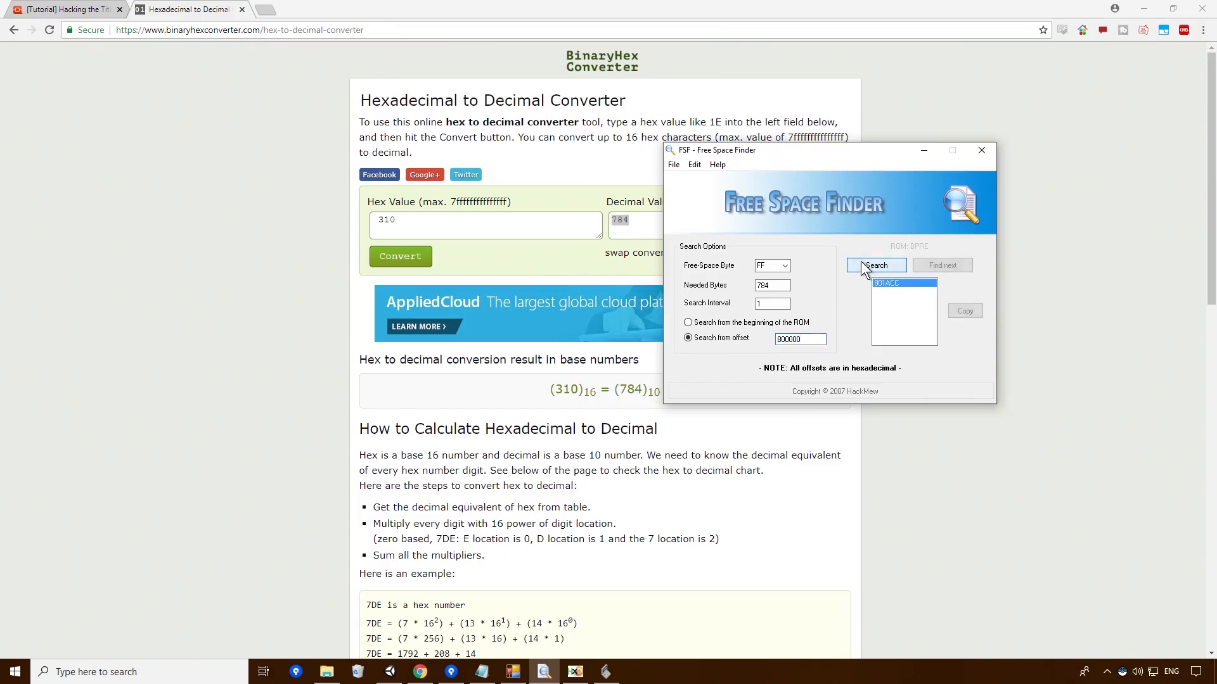
Place the Notepad offset notes beside Free Space Finder and compare the noted tilemap offset with the one found
click(482, 672)
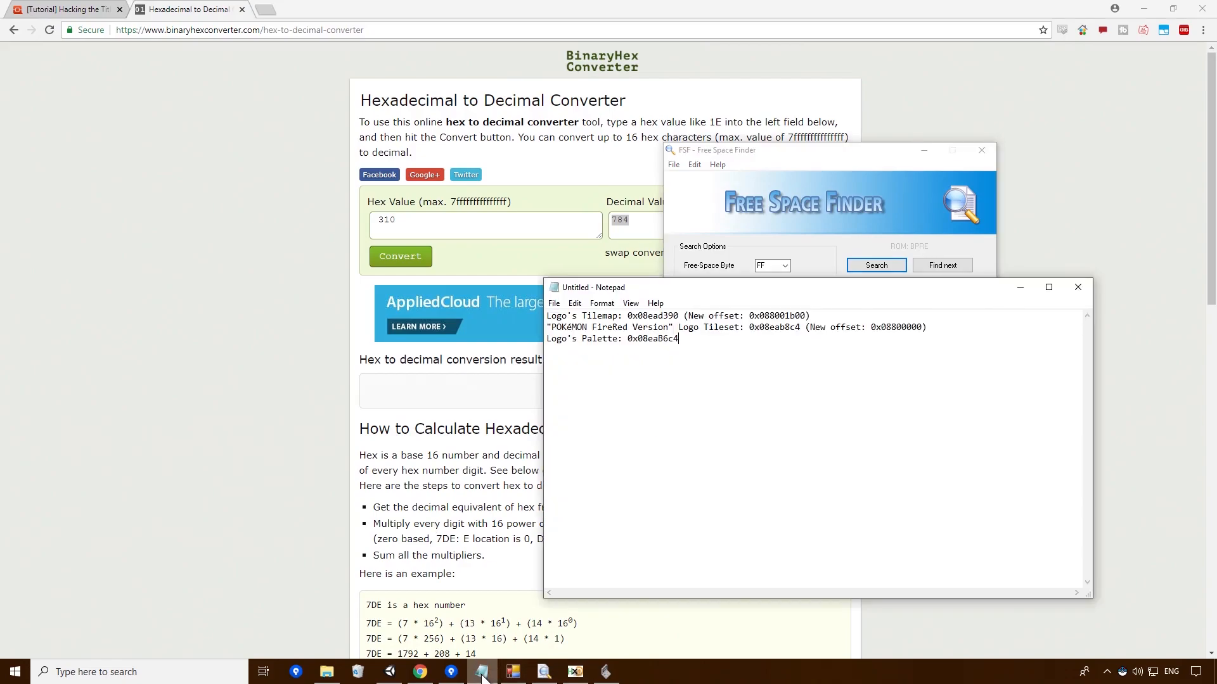
drag(697, 282, 715, 381)
drag(778, 408, 388, 128)
click(848, 410)
drag(285, 169, 280, 171)
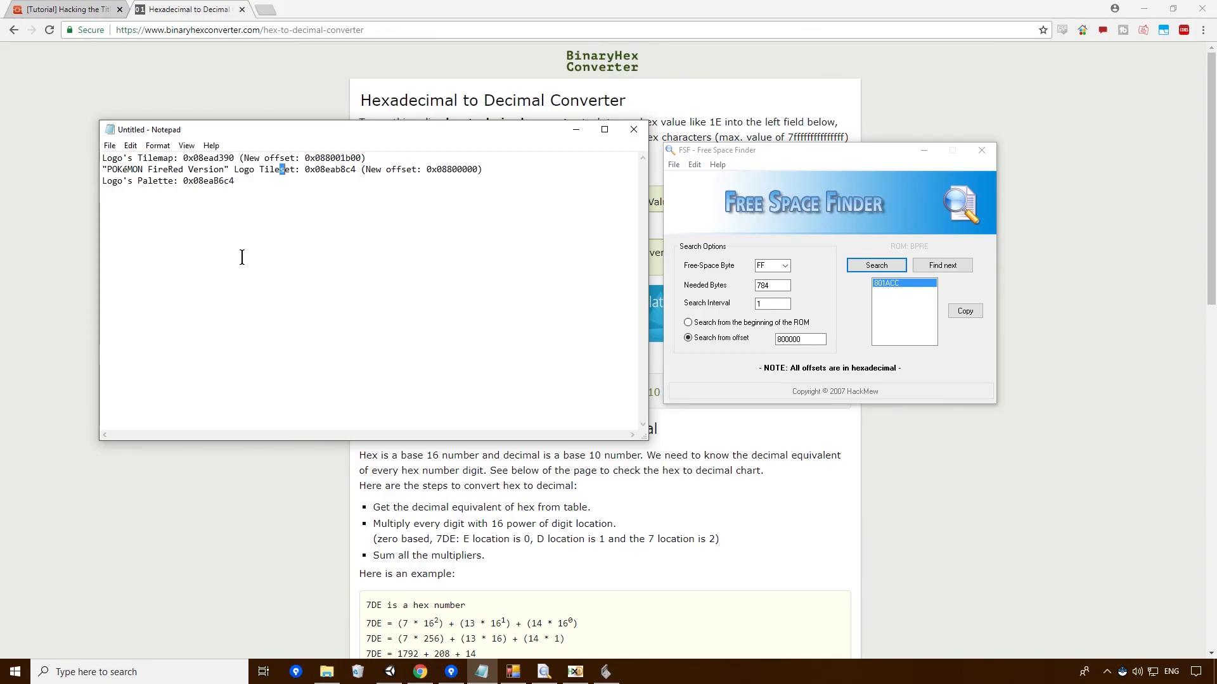
click(242, 258)
click(79, 427)
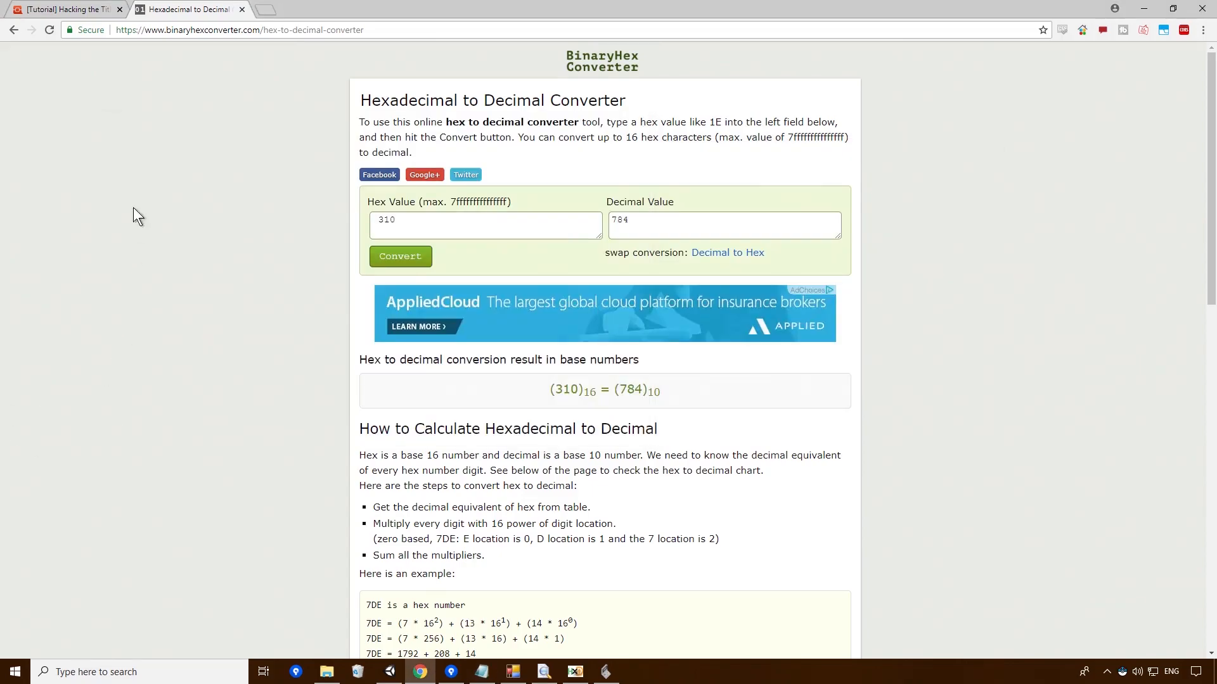
Return to the tutorial page and read the instructions for writing the raw tilemap and changing the logo pointers
click(75, 9)
click(341, 385)
scroll(348, 446, down, 1)
scroll(346, 444, down, 3)
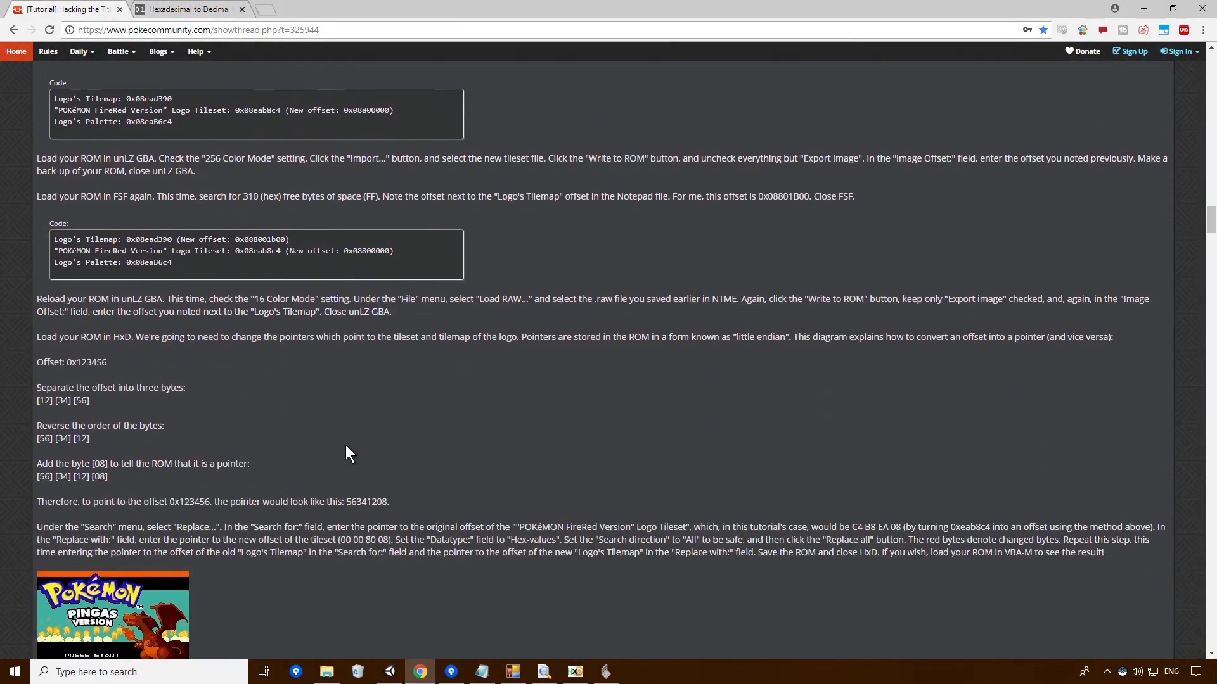
scroll(324, 439, down, 2)
scroll(227, 323, up, 2)
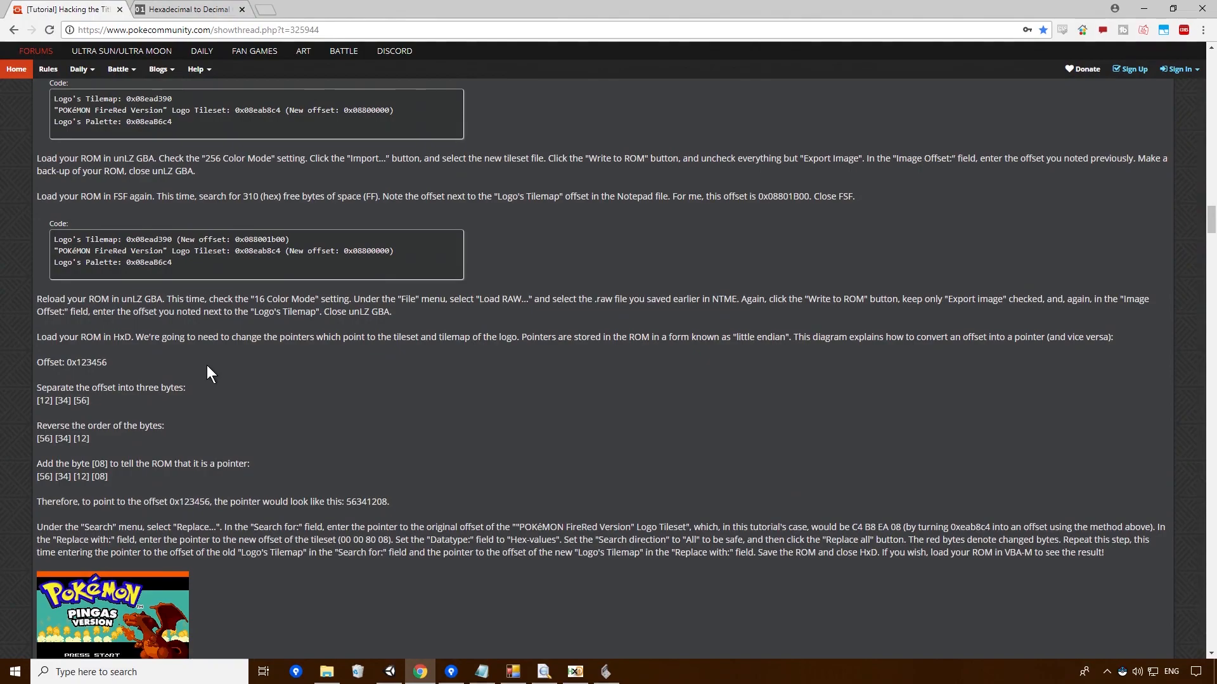
Switch to unLZ-GBA and start reloading the FireRed ROM, browsing through the Pokemon Rom Hack shortcut on the desktop
click(606, 672)
click(817, 54)
click(833, 71)
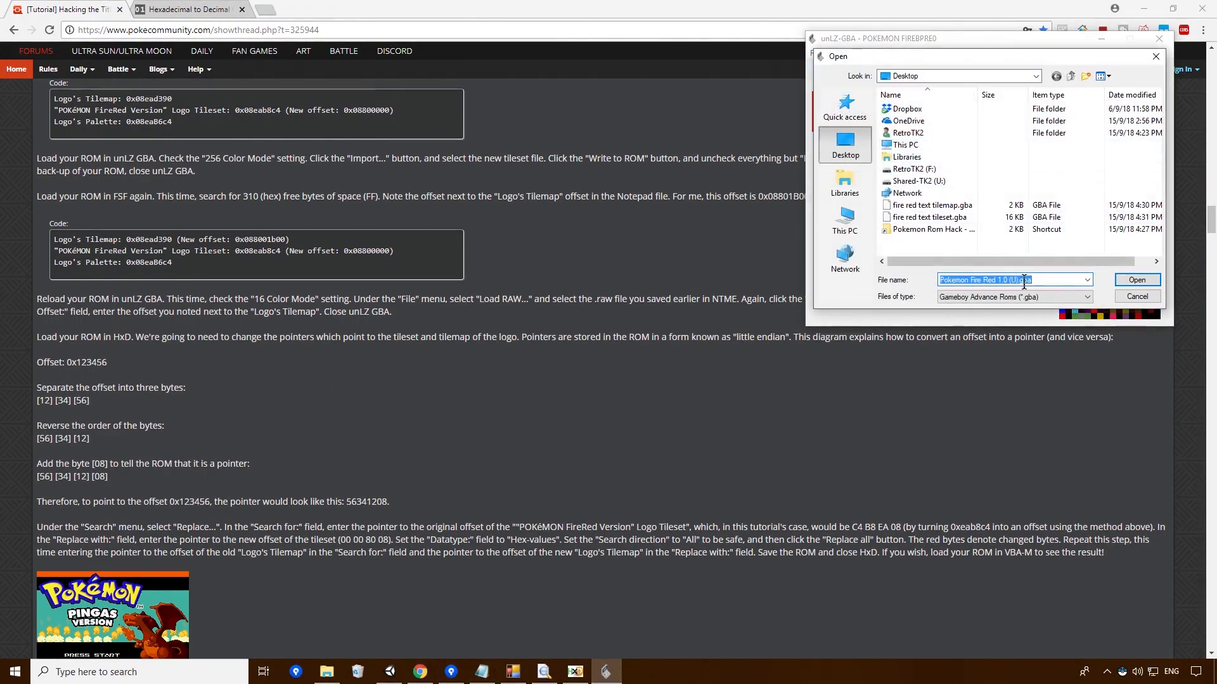
double_click(921, 232)
click(834, 75)
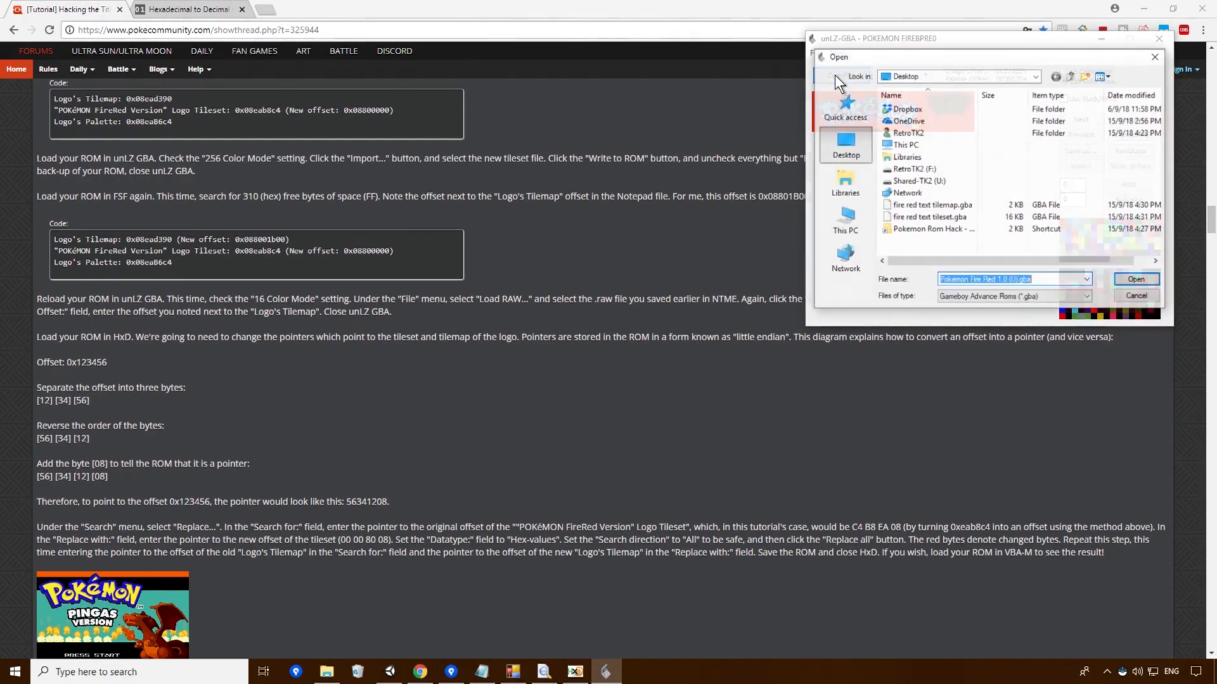
Reload the Pokemon Fire Red 1.0 (U) ROM in unLZ-GBA and set the display to 16 Color Mode
click(1138, 297)
click(814, 51)
click(817, 52)
click(820, 52)
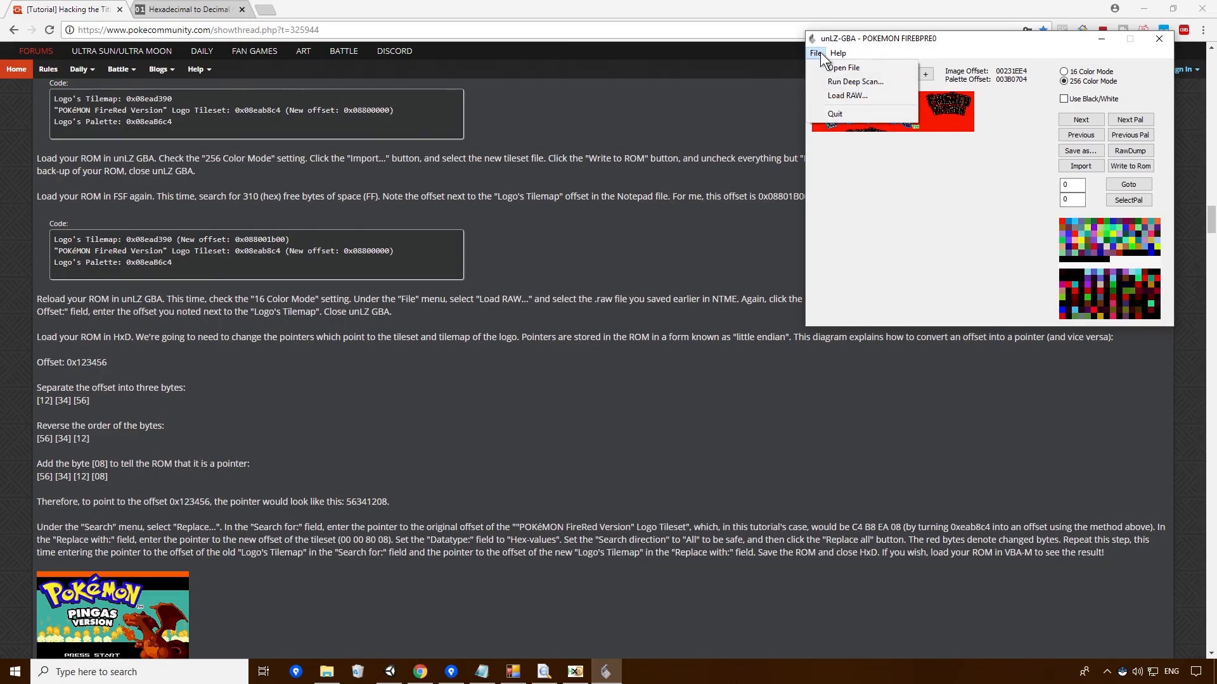
click(865, 68)
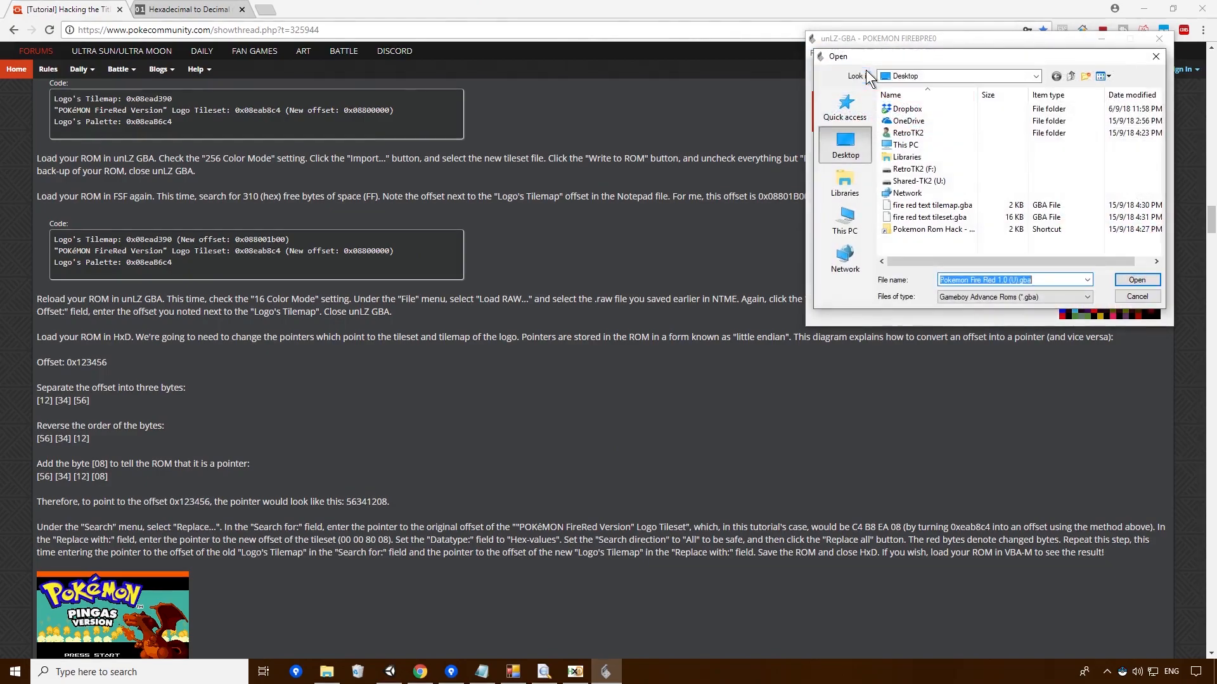
double_click(907, 122)
double_click(926, 117)
click(1137, 279)
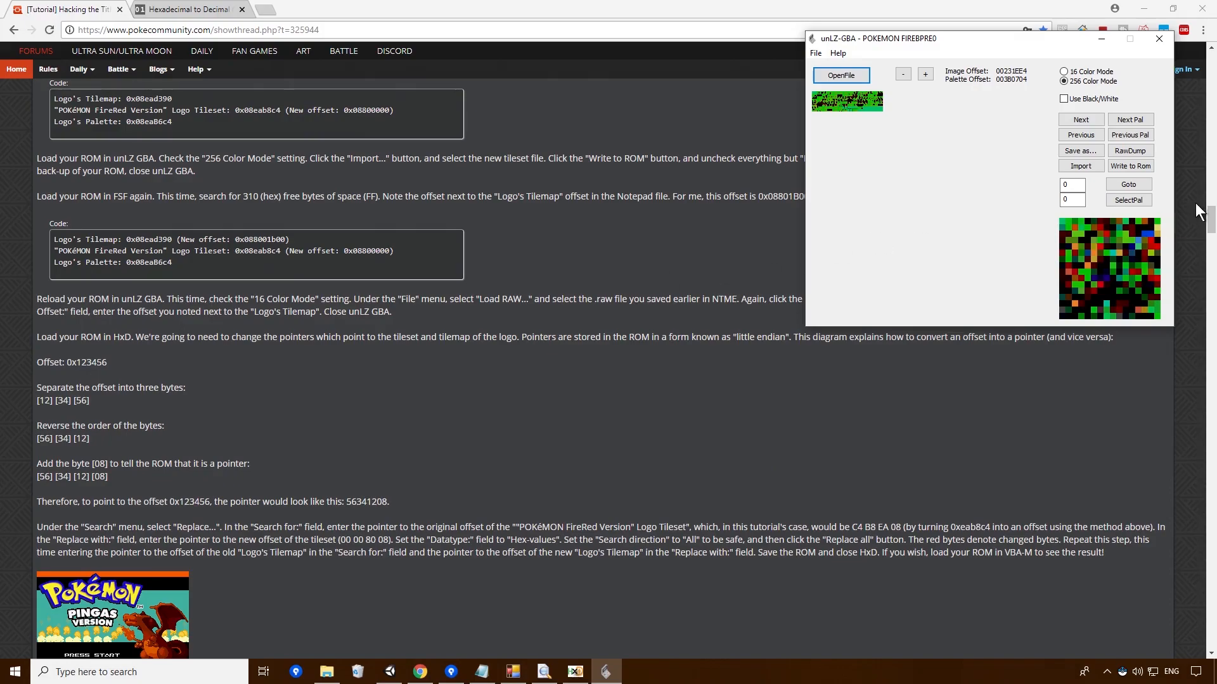
click(1064, 71)
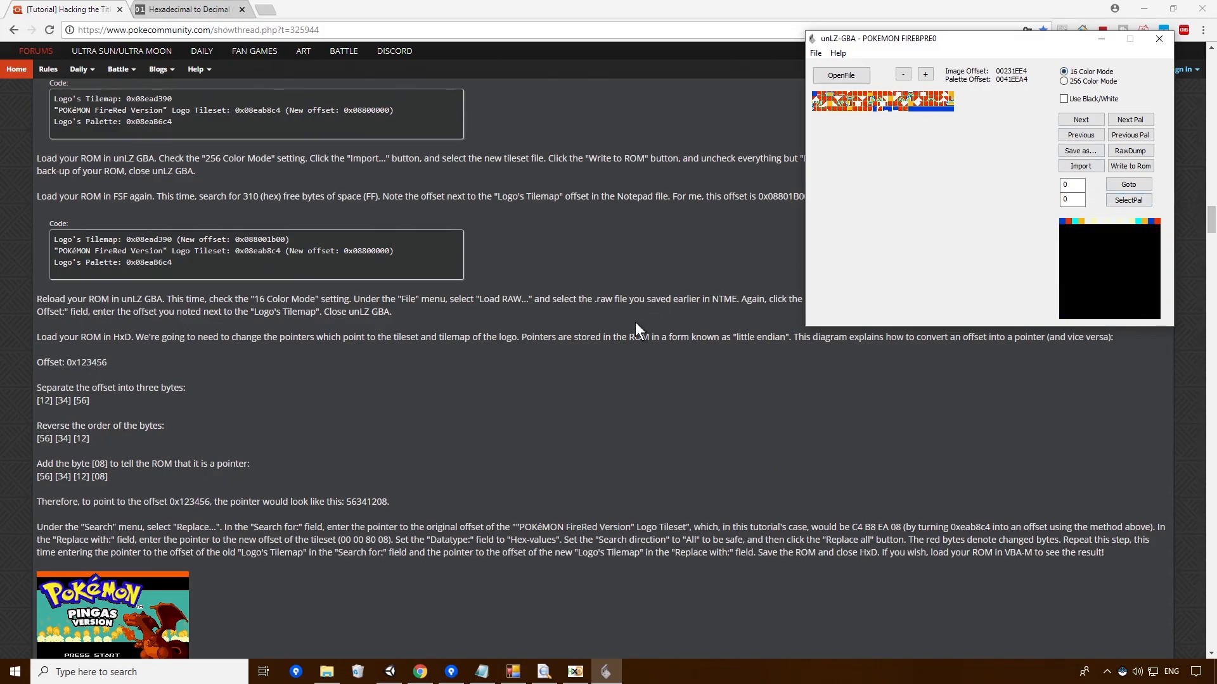
drag(949, 39, 849, 152)
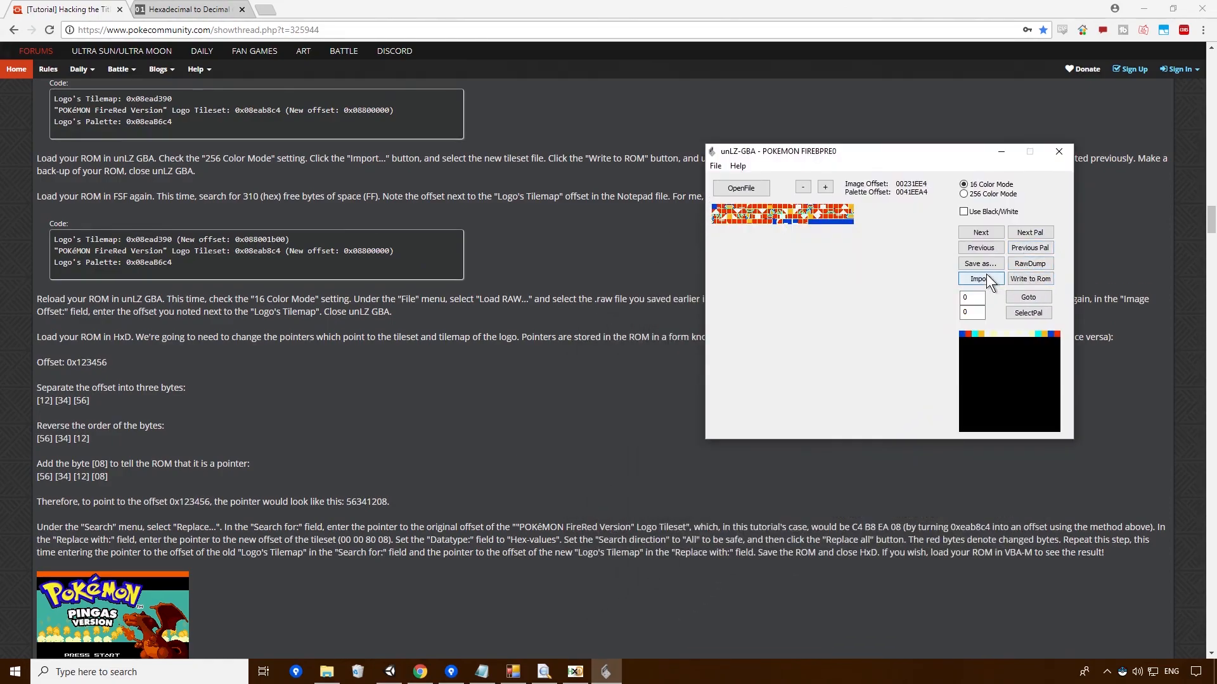
click(715, 166)
click(751, 208)
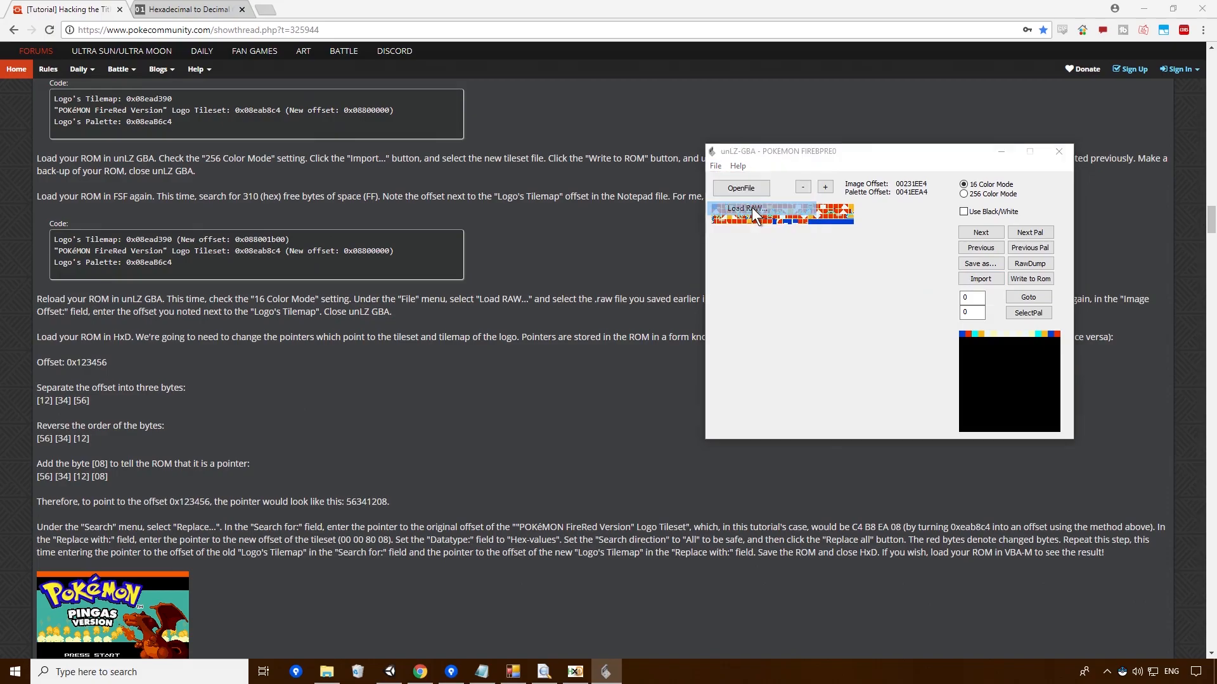
click(735, 261)
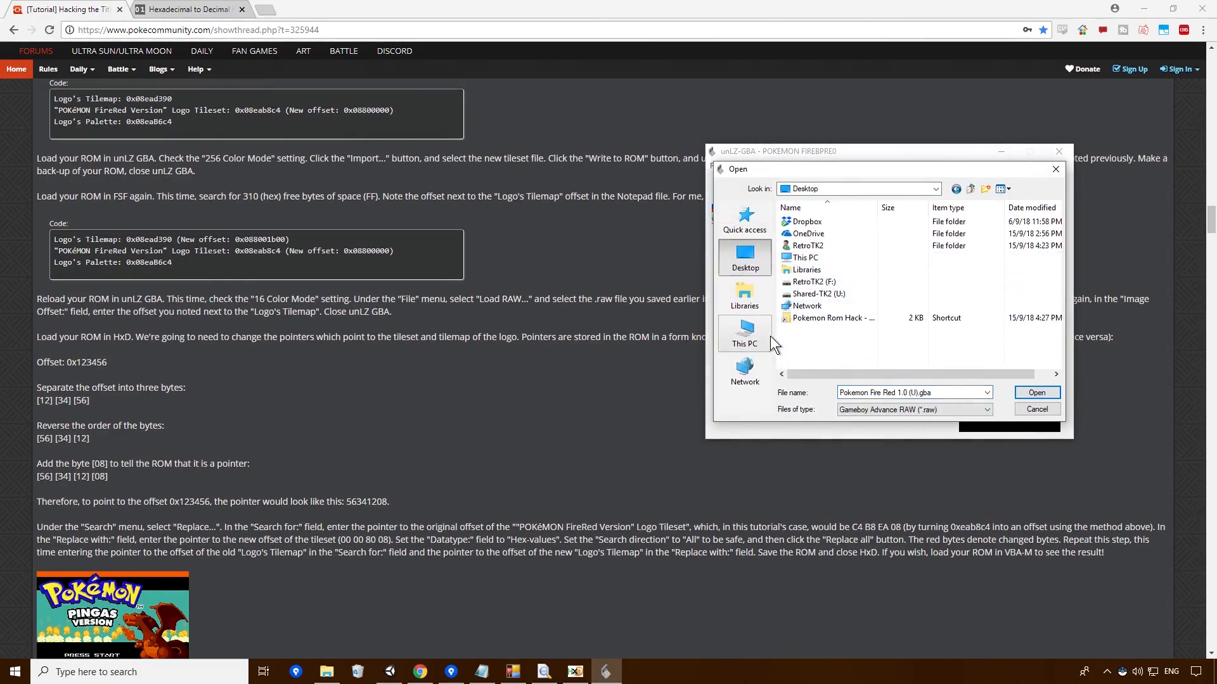
click(632, 382)
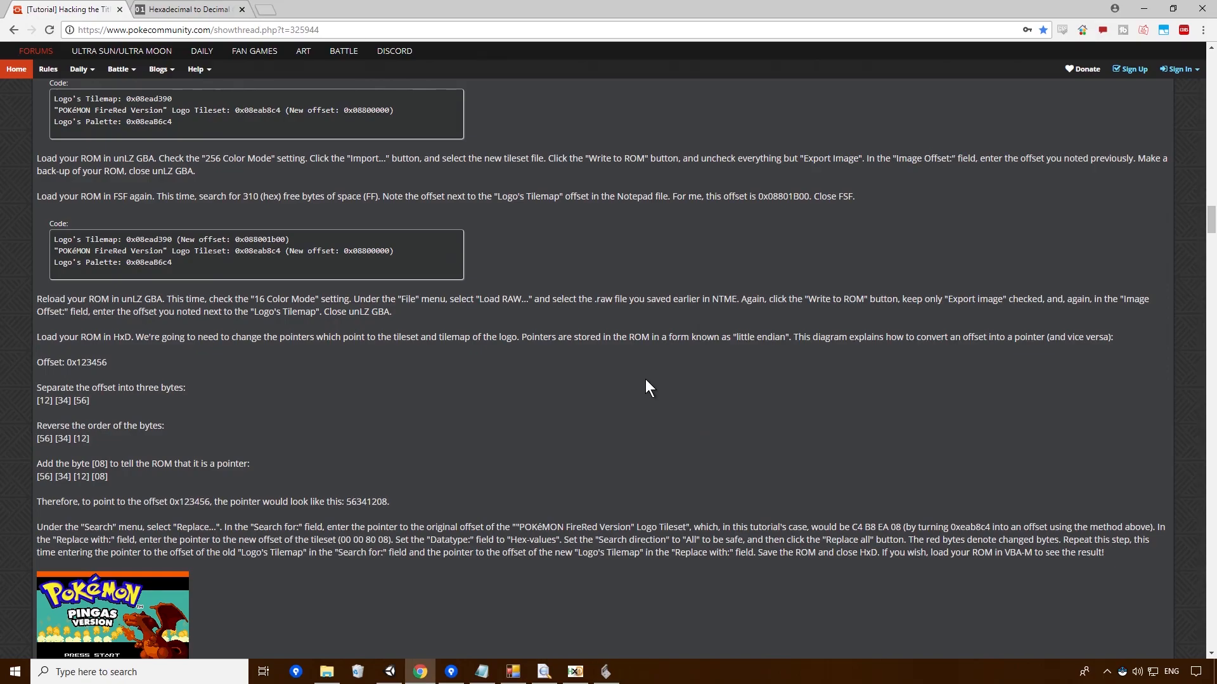
Rename the desktop file fire red text tilemap.gba to fire red text tilemap.raw, accepting the extension change
click(1142, 8)
click(569, 130)
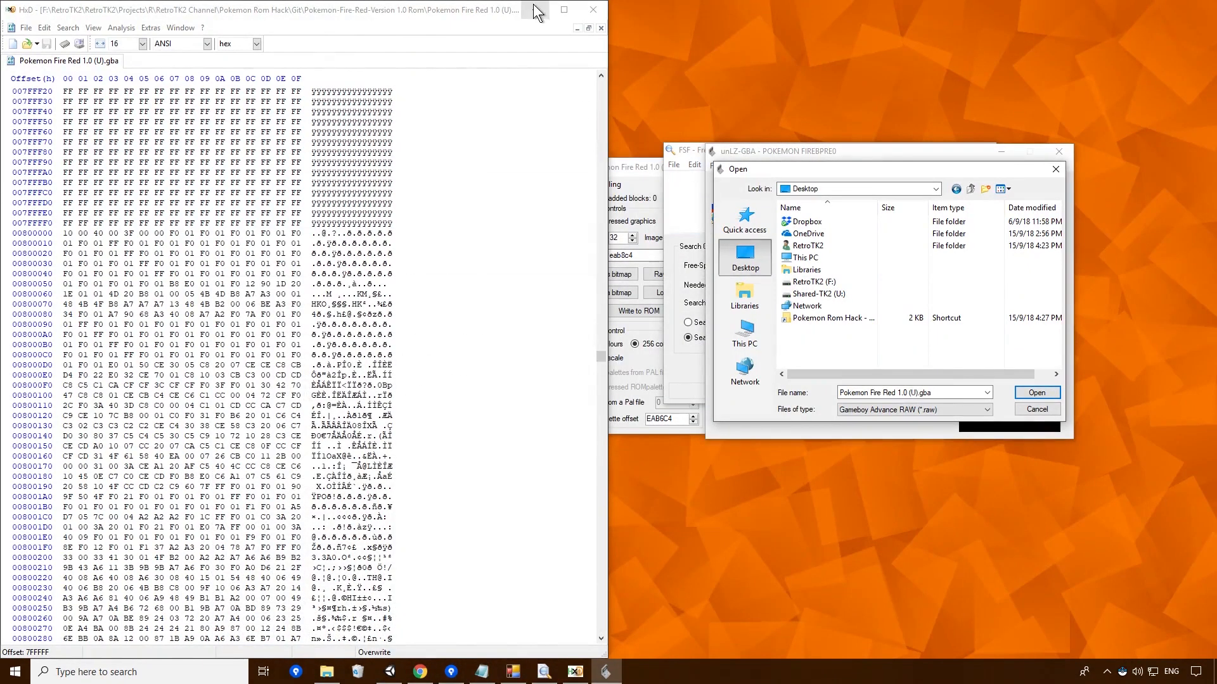
click(535, 9)
click(23, 170)
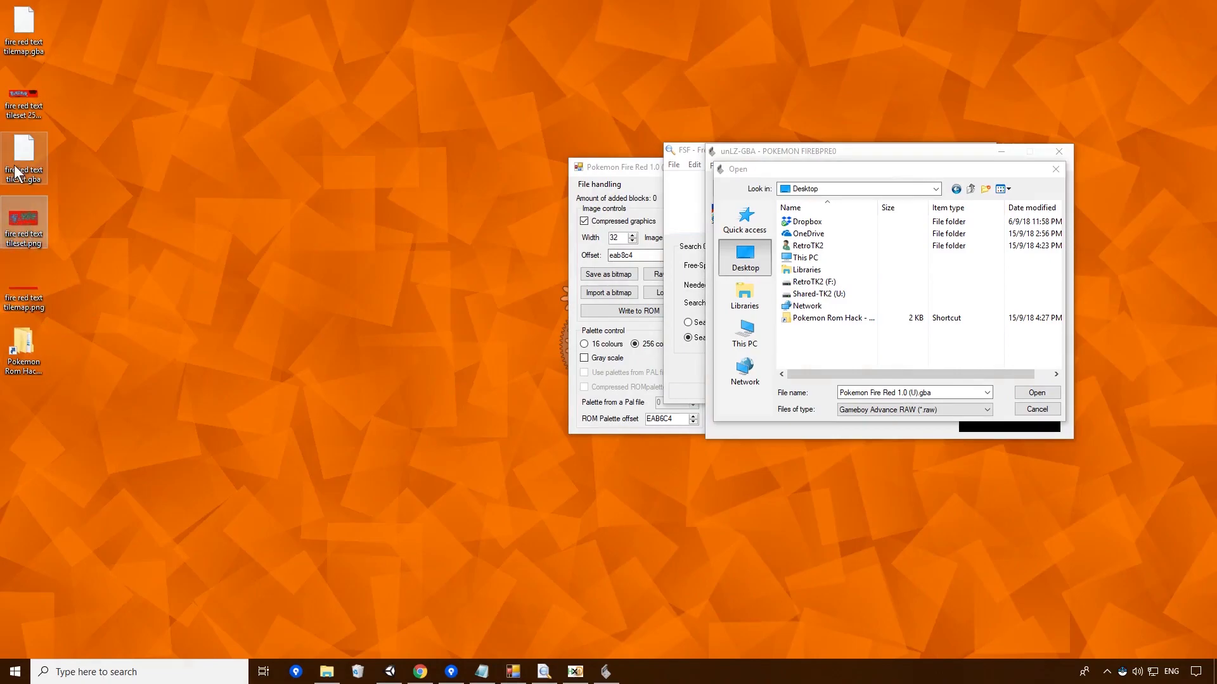
click(40, 31)
key(F2)
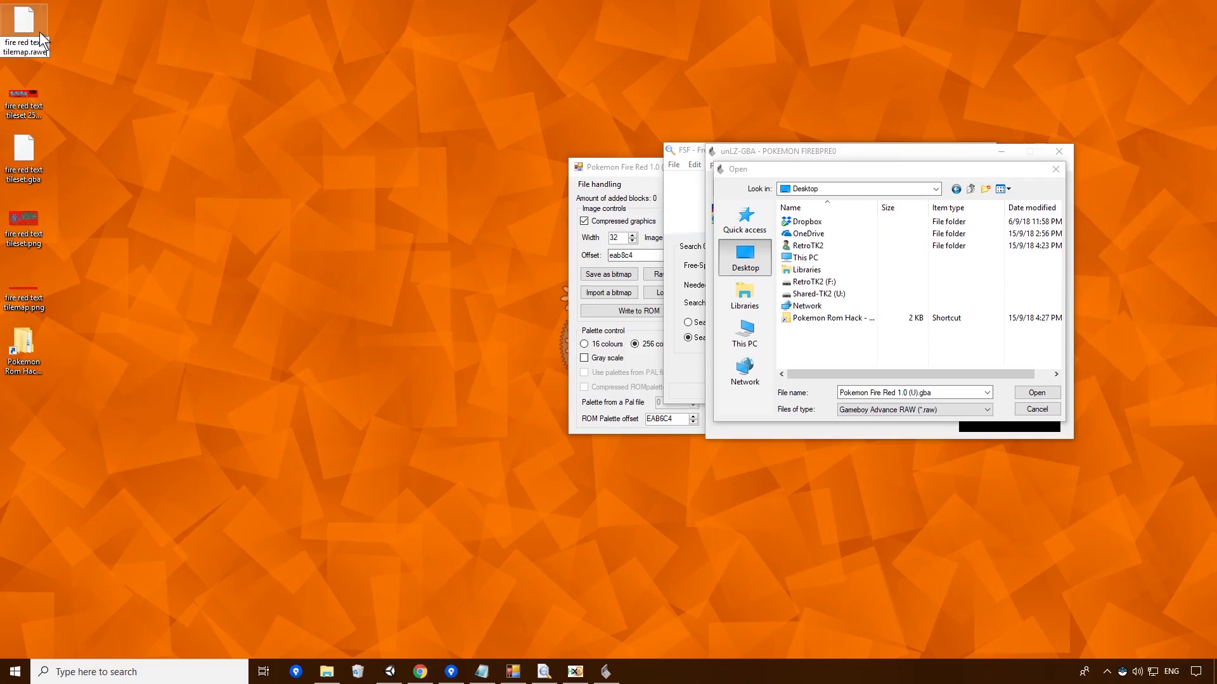
text(raw)
key(Return)
key(Return)
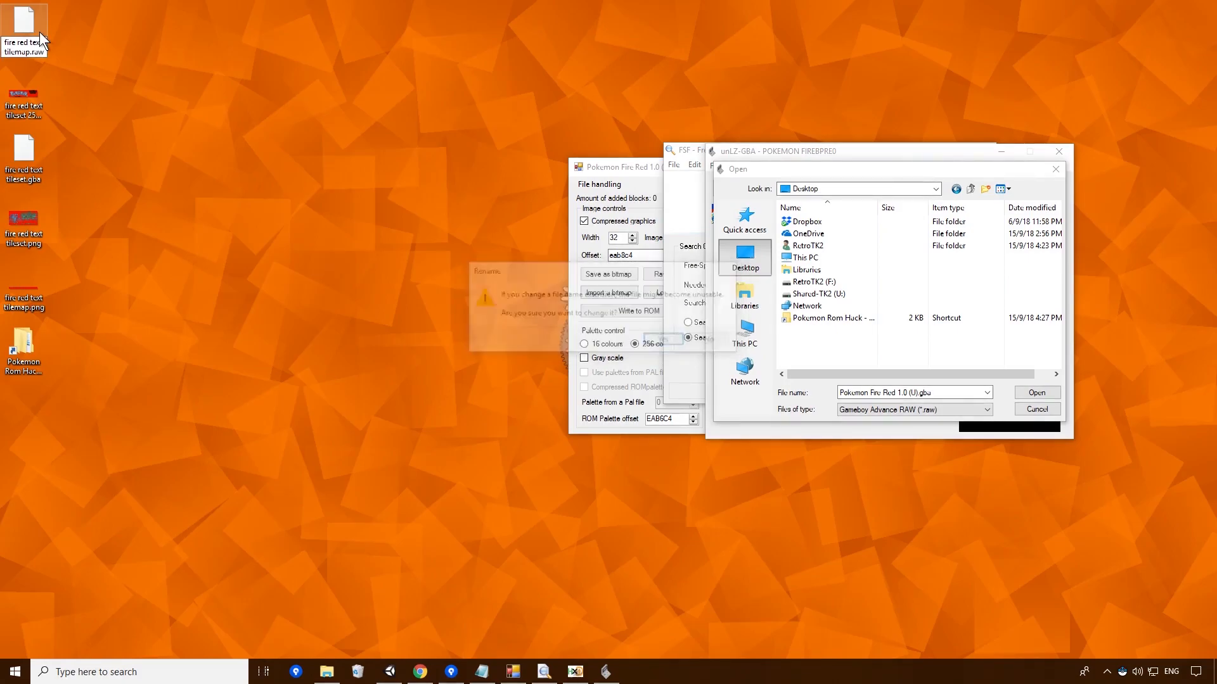
Load fire red text tilemap.raw from the Desktop into unLZ-GBA as a RAW file
click(1038, 406)
click(714, 166)
click(733, 207)
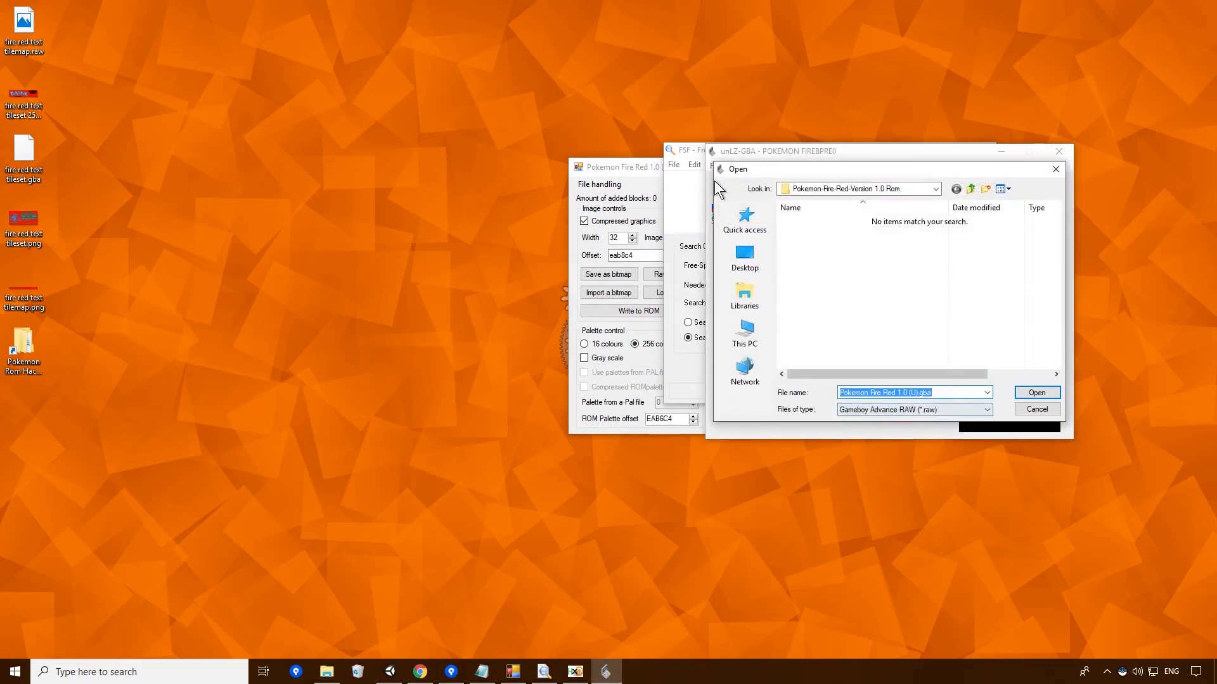
click(743, 263)
click(838, 319)
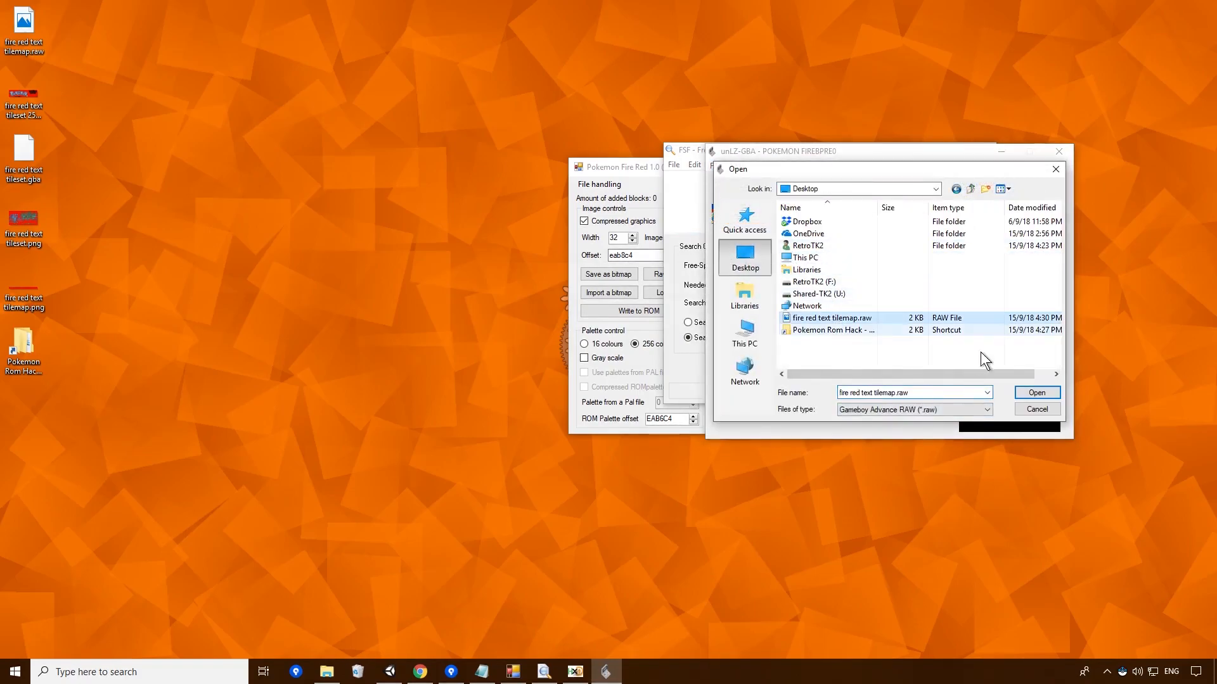
click(1049, 394)
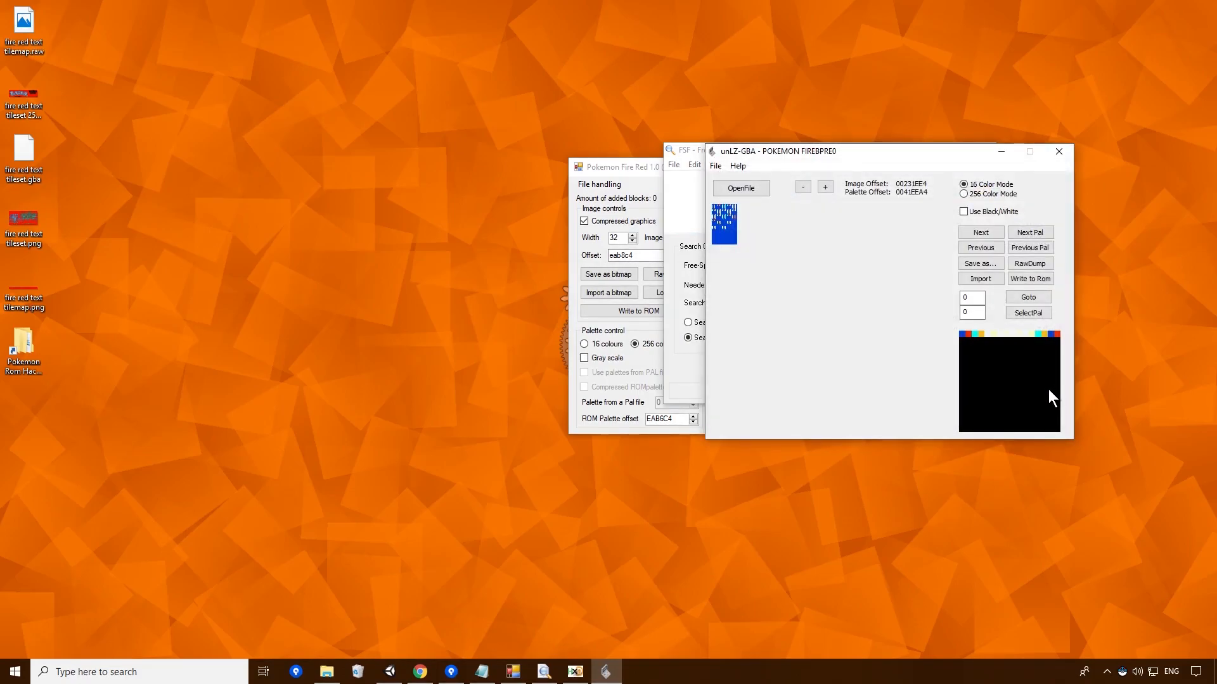
Check the tutorial's write instructions and open the ROM export options for the loaded tilemap
click(418, 673)
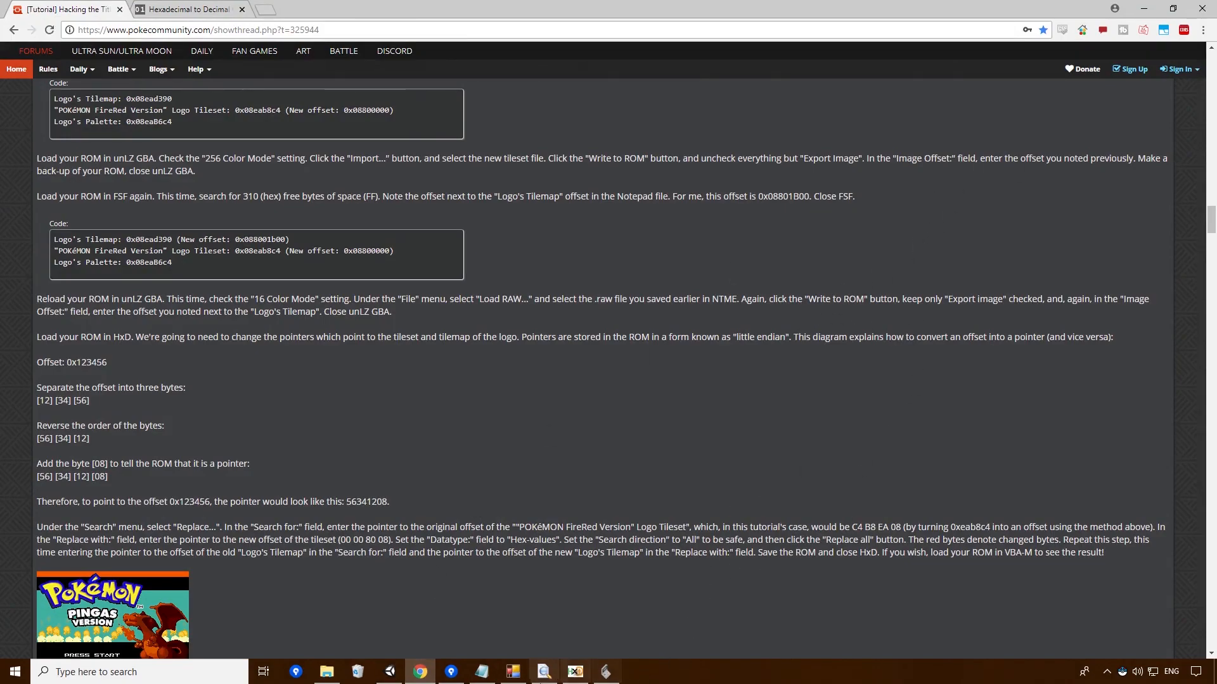
click(606, 672)
drag(906, 155, 946, 134)
click(1081, 258)
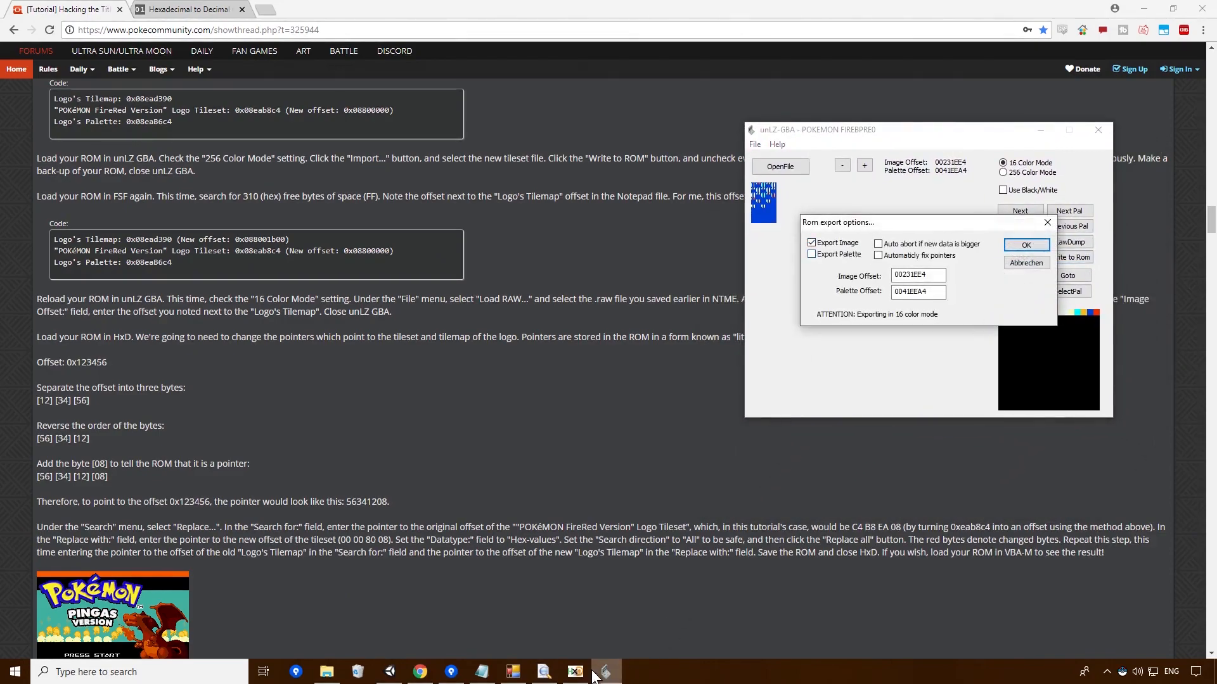
Copy the last seven digits, 8001b00, of the logo tilemap's new offset from the Notepad notes
click(483, 673)
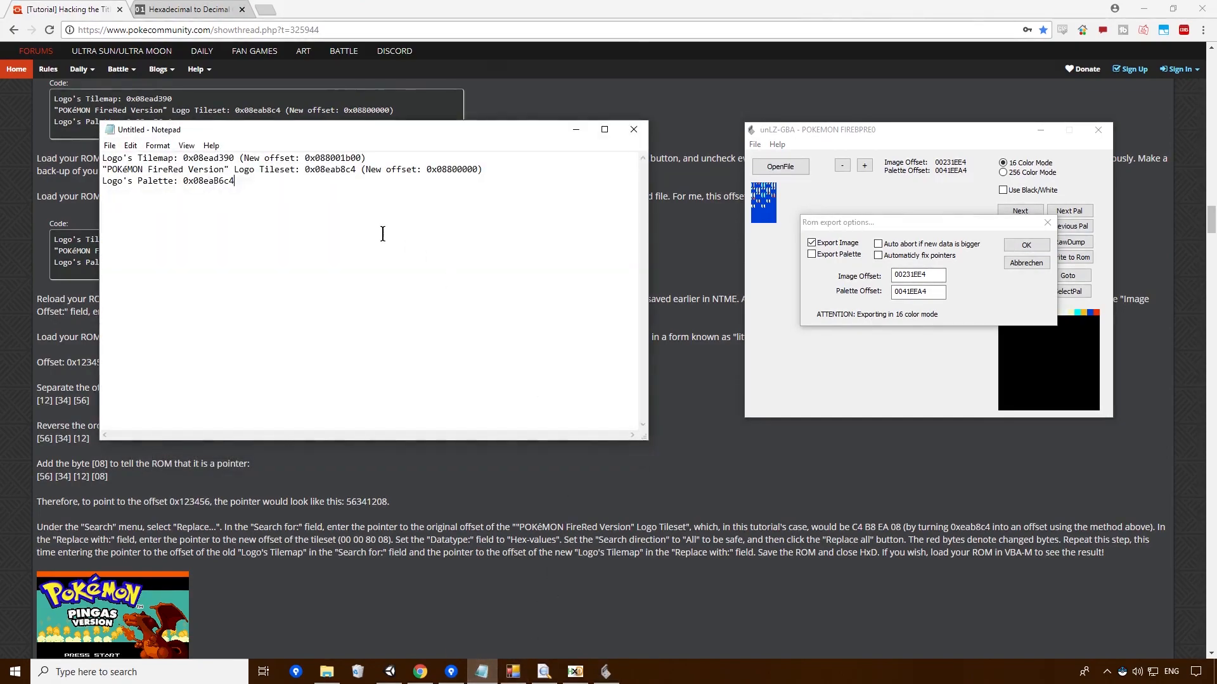
drag(336, 158, 361, 158)
click(330, 158)
drag(330, 158, 363, 155)
key(ctrl+c)
click(350, 155)
Set the image offset to 08001b00 and write the tilemap to the ROM with only Export Image checked
double_click(934, 274)
text(0)
key(ctrl+v)
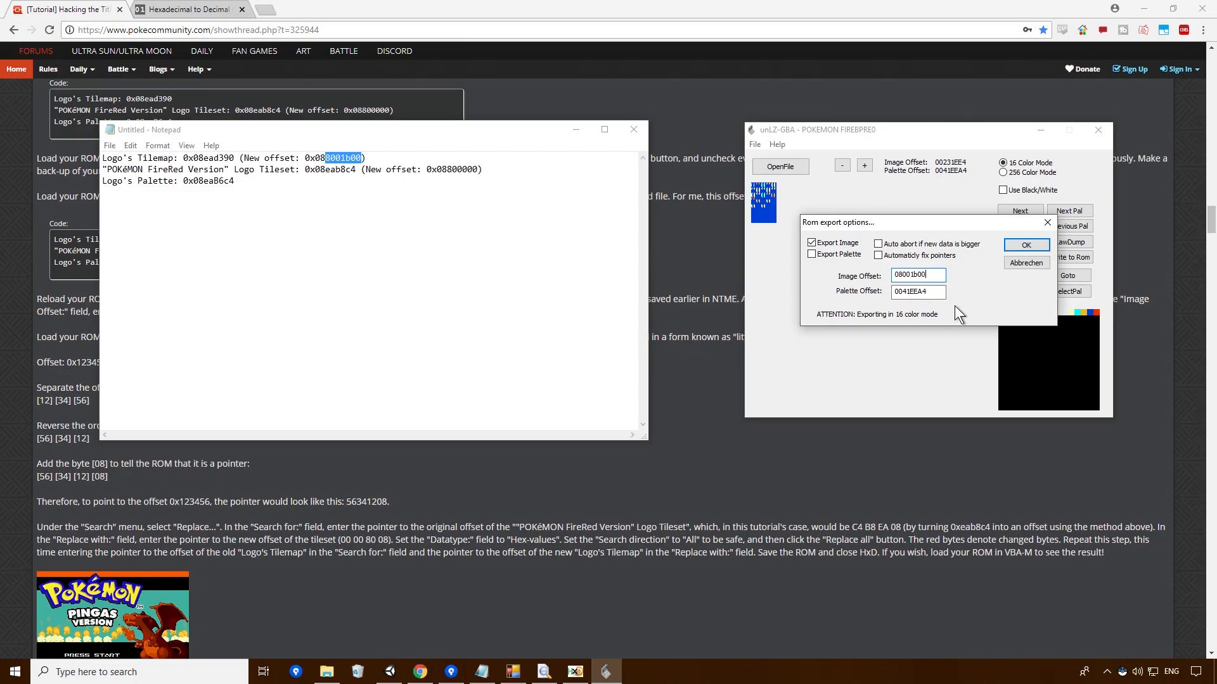
click(1024, 245)
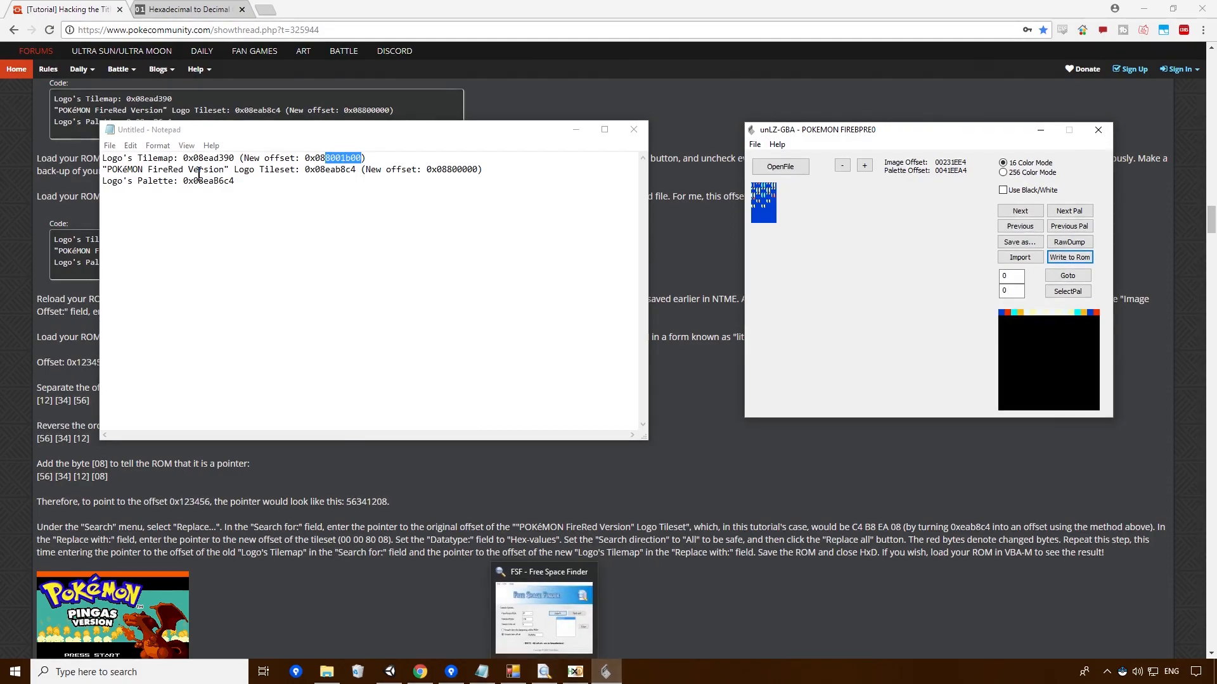
click(369, 168)
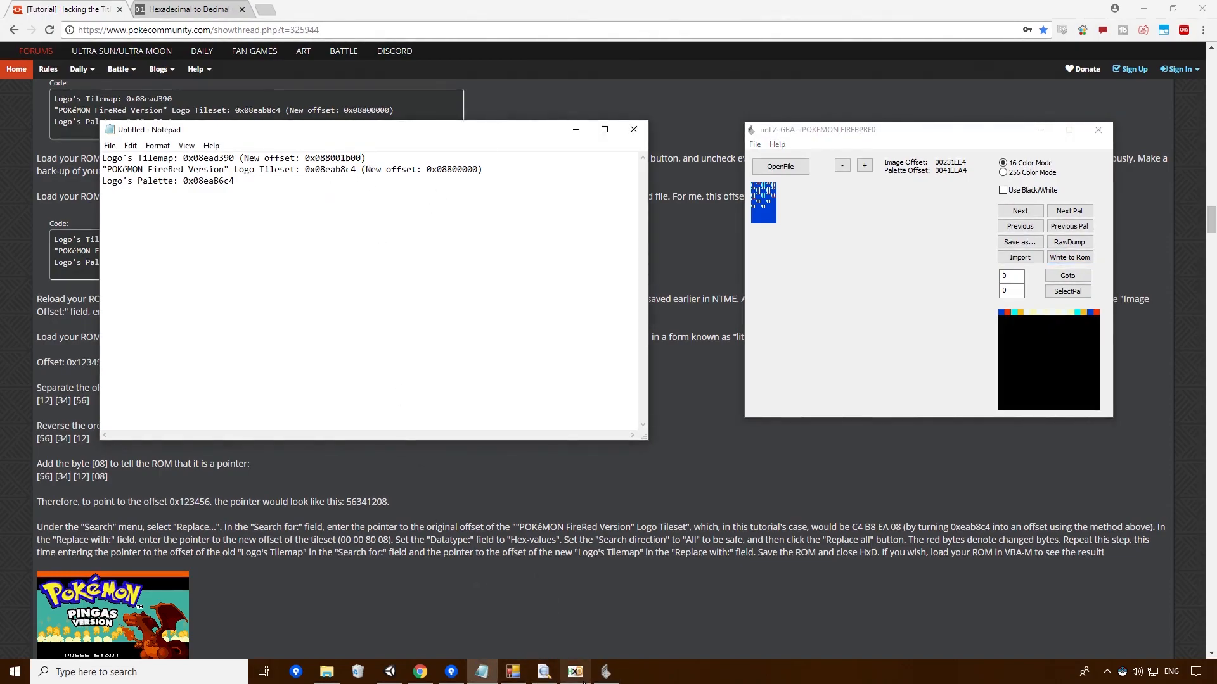
Switch to HxD and examine the Fire Red ROM's hex data around offset 00800000
click(574, 673)
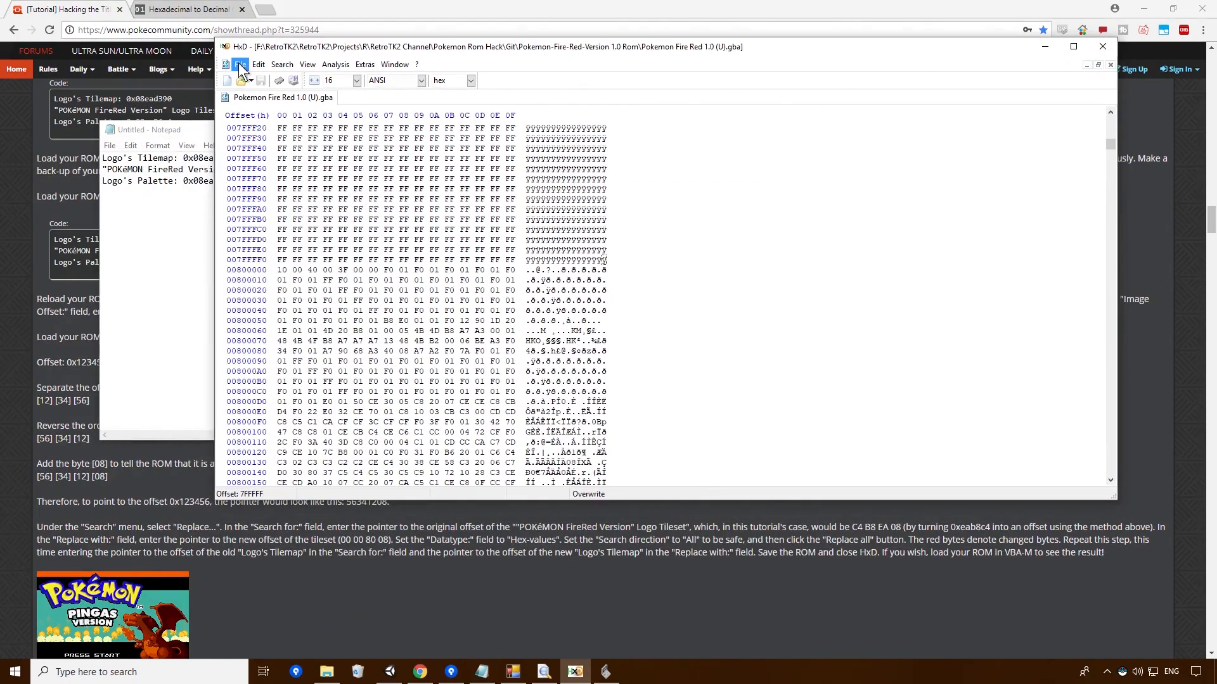
click(240, 66)
click(207, 92)
click(627, 203)
click(772, 356)
scroll(825, 239, down, 20)
drag(1110, 145, 1109, 150)
scroll(735, 153, up, 20)
click(1109, 122)
click(1108, 123)
drag(1108, 124, 1109, 143)
drag(1108, 280, 1108, 280)
Search the ROM forward for 00800000 as a text string
click(282, 64)
click(256, 85)
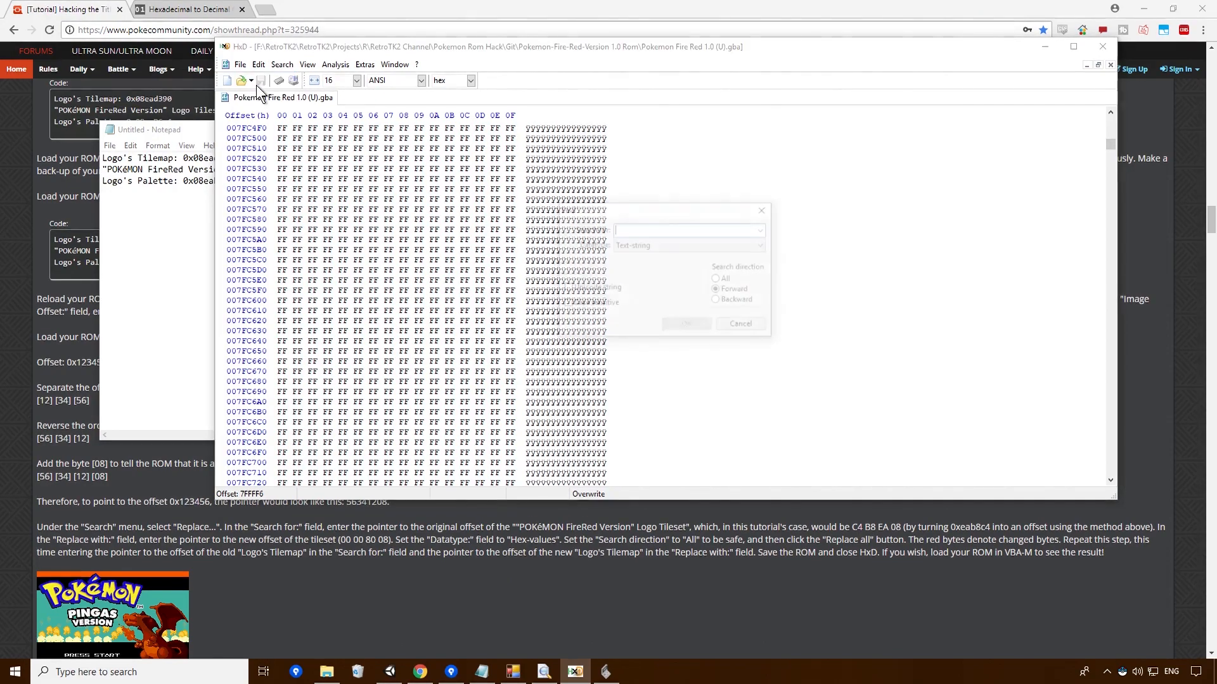
text(00800000)
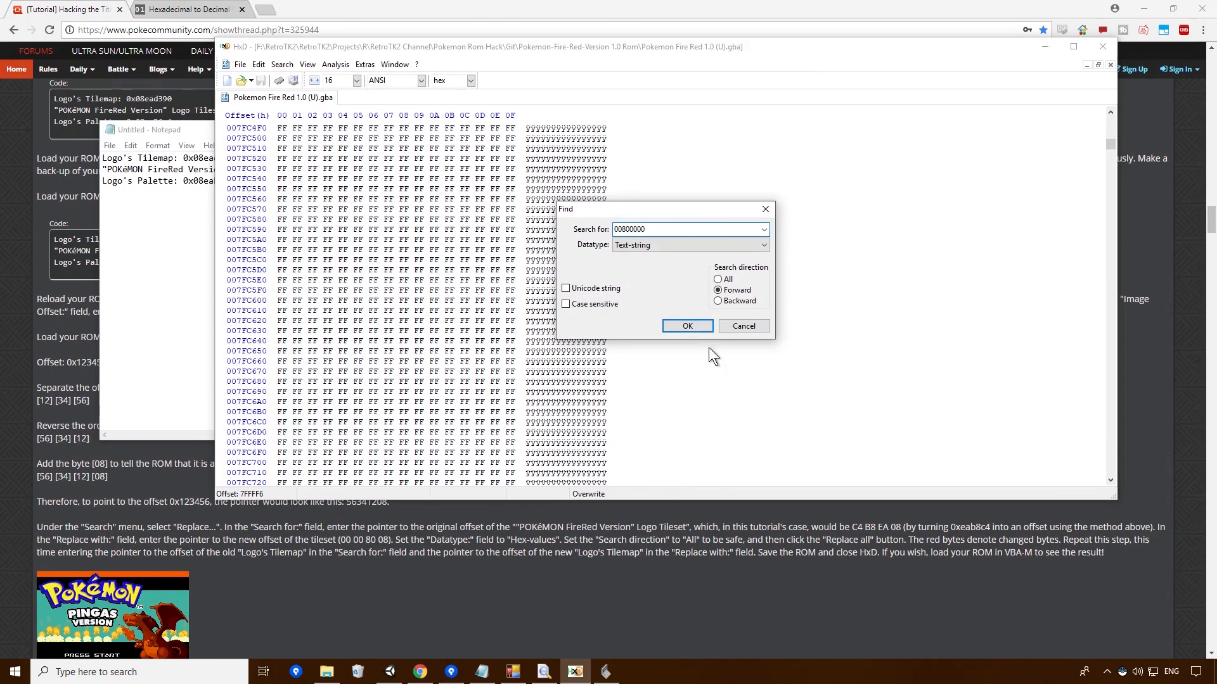
click(702, 324)
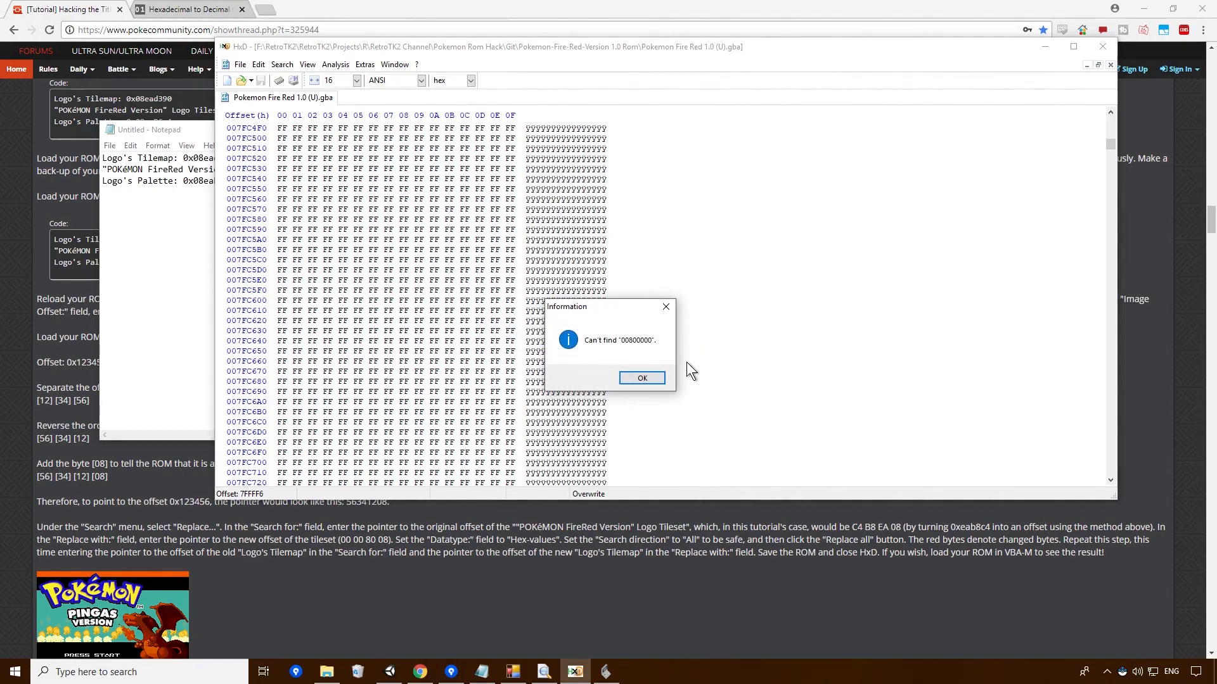
click(642, 379)
Search the ROM forward for 00800000 as hex values
click(284, 66)
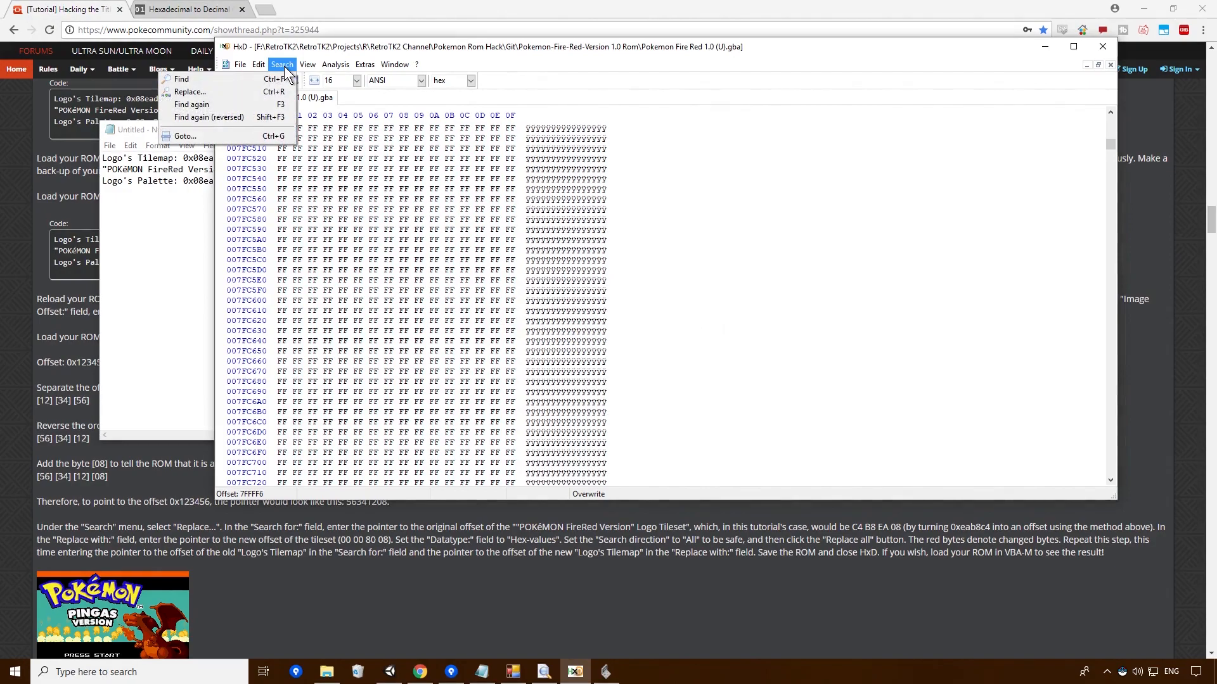
click(272, 84)
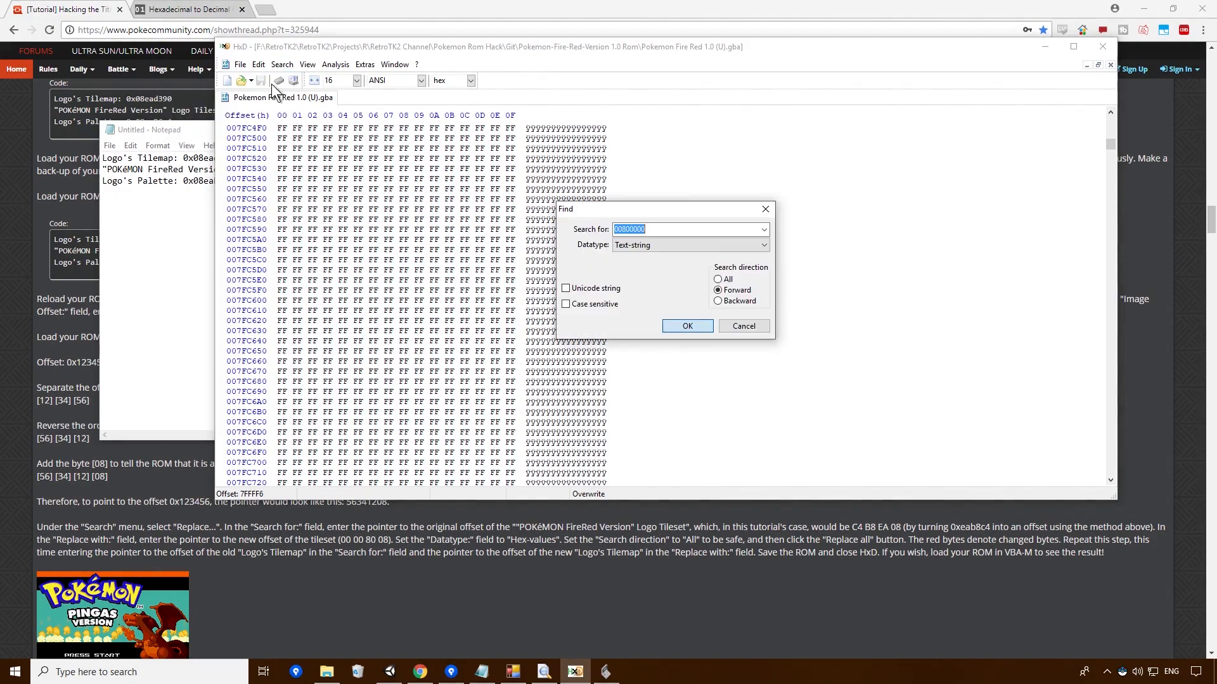
click(638, 249)
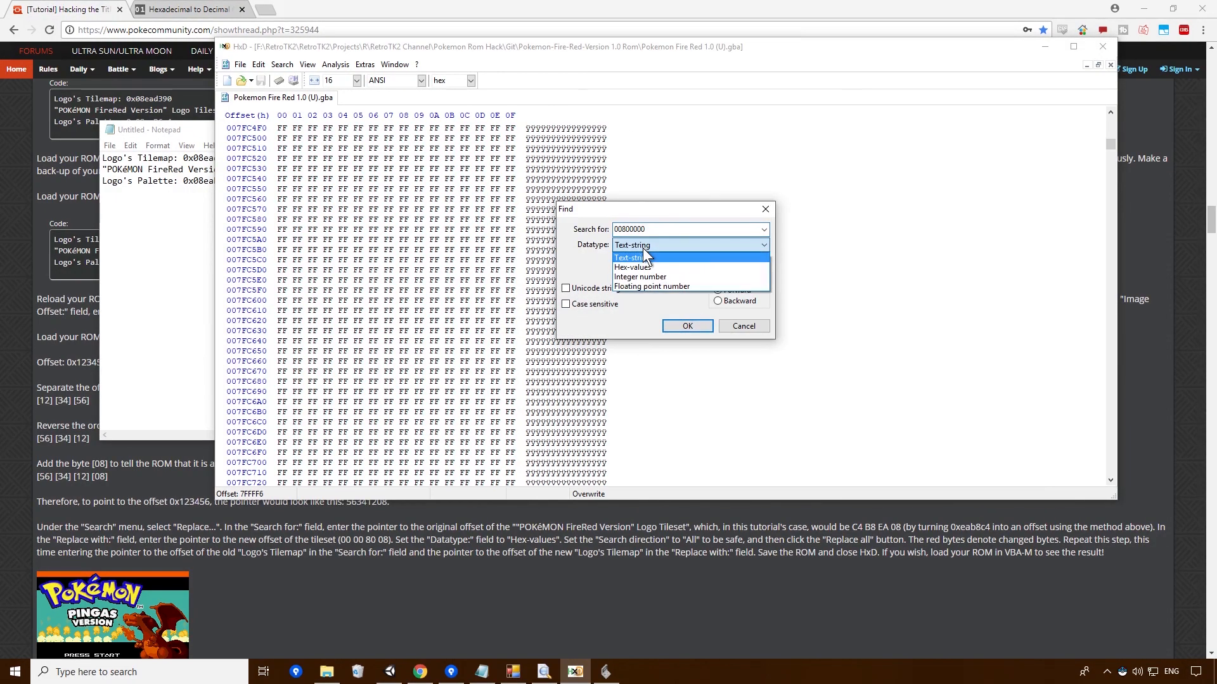
click(676, 267)
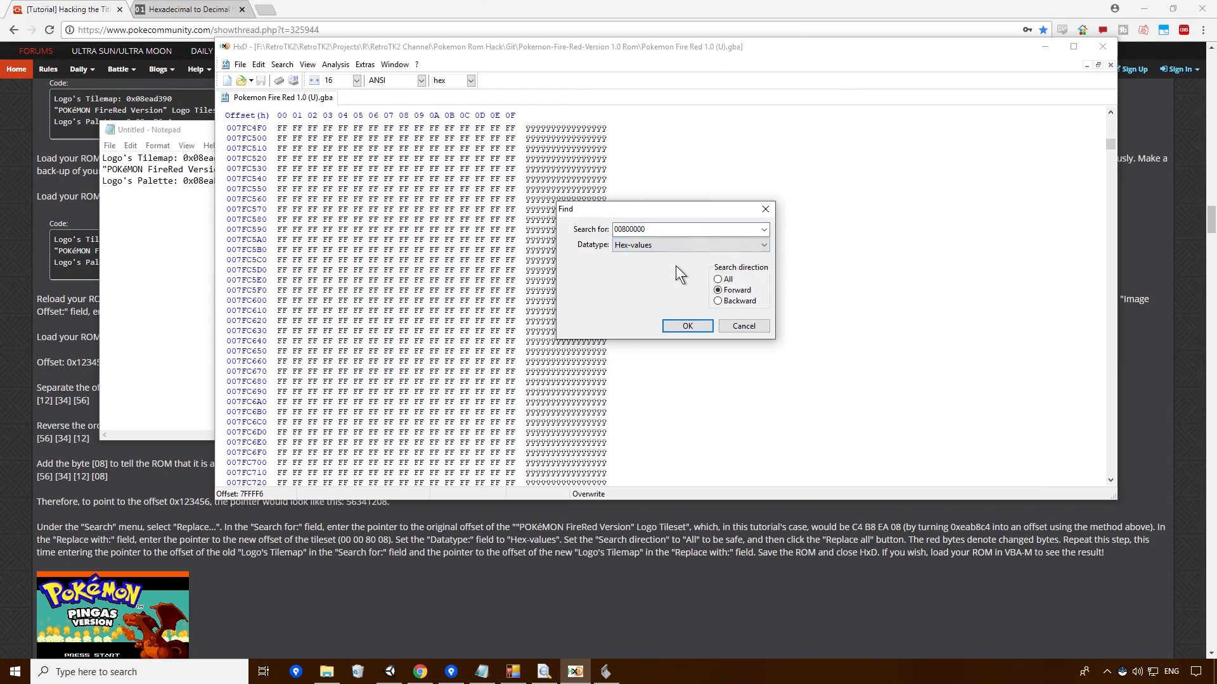
click(701, 327)
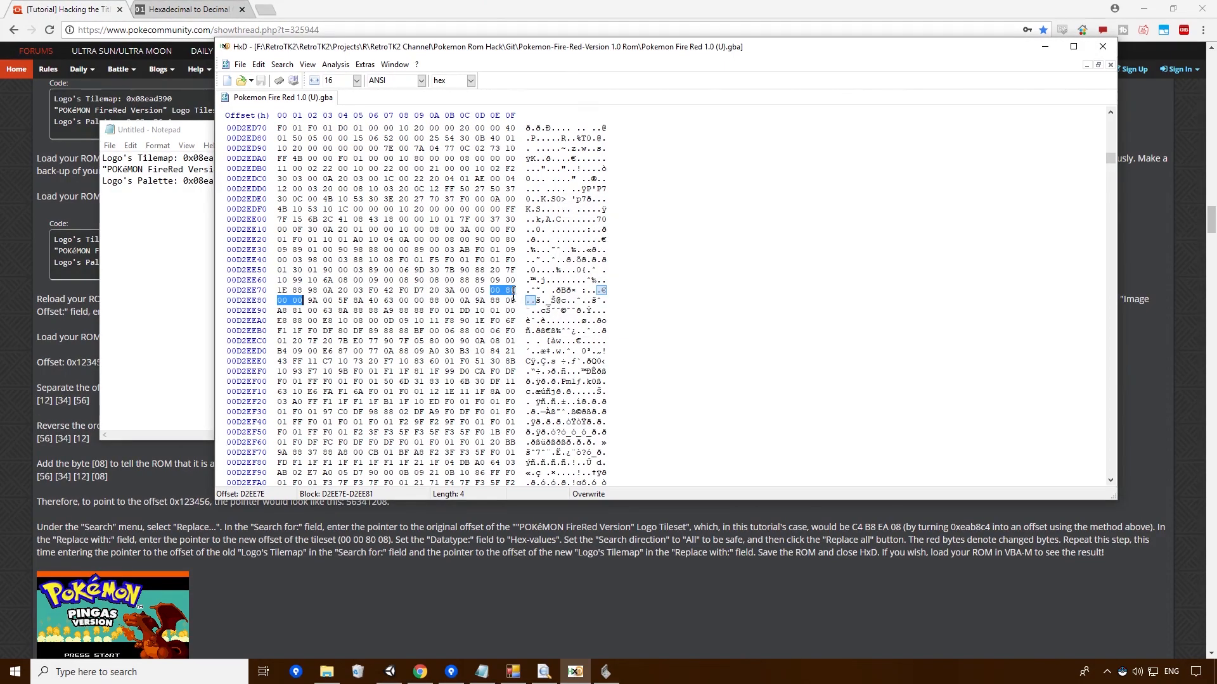
click(277, 69)
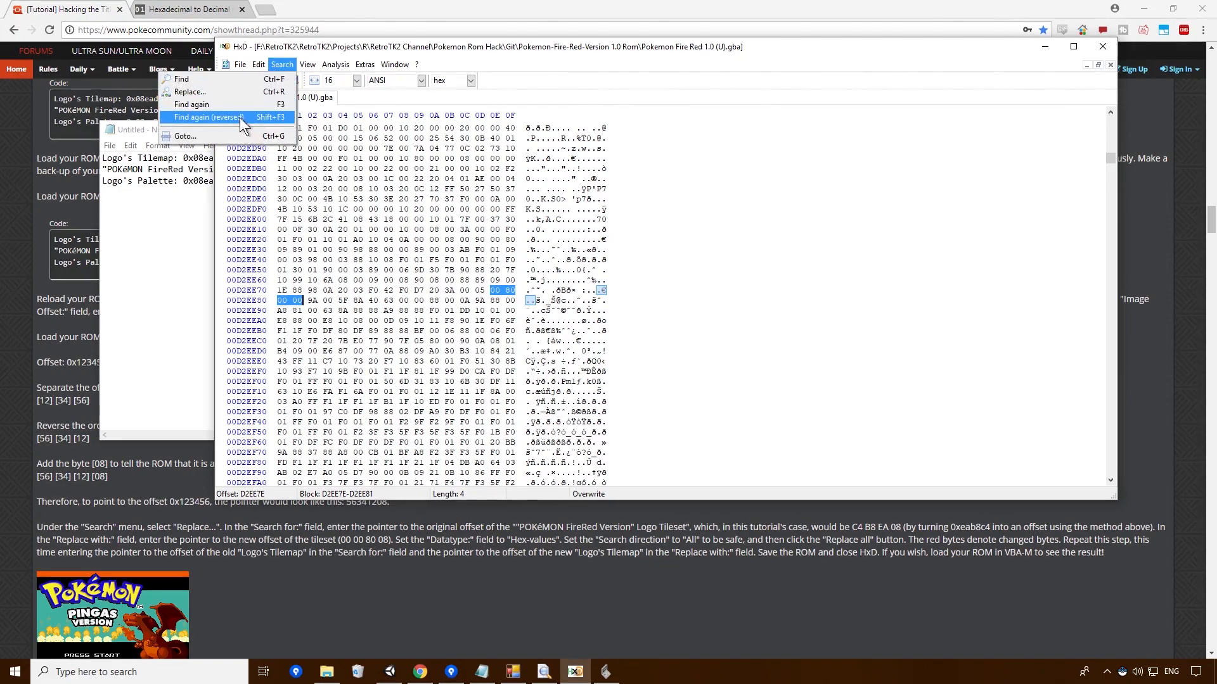
click(253, 80)
click(697, 323)
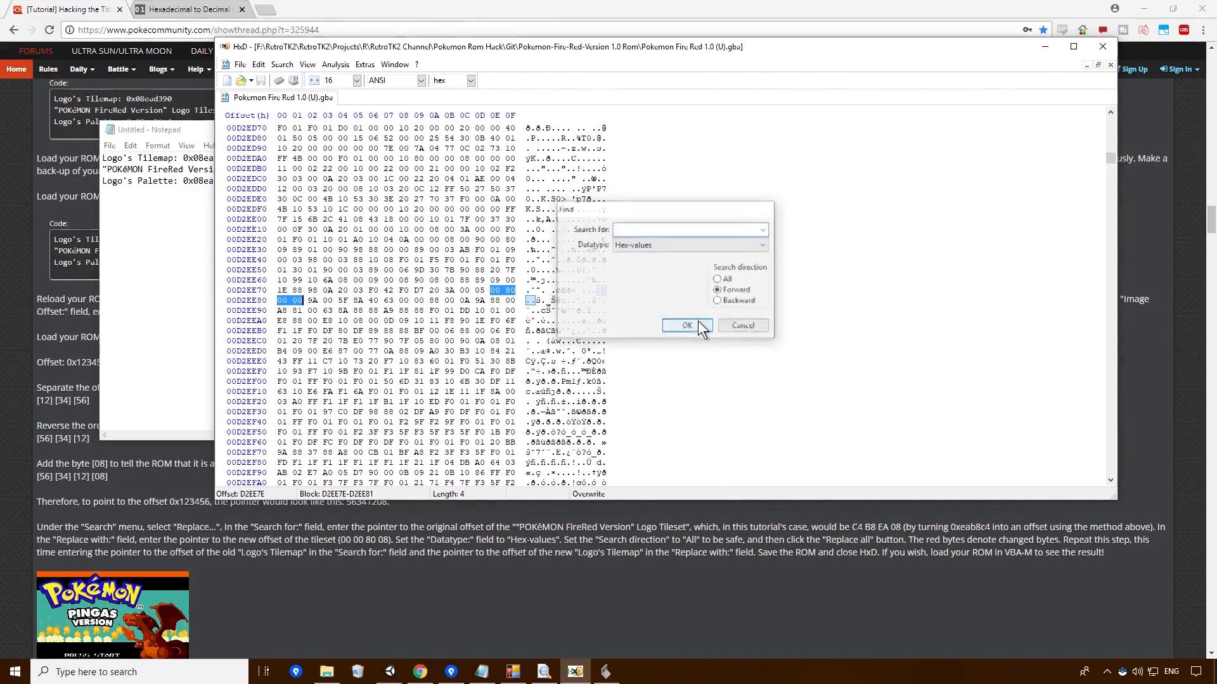
Try displaying 32 bytes per row in the hex view, and return it to 16
click(358, 82)
click(328, 138)
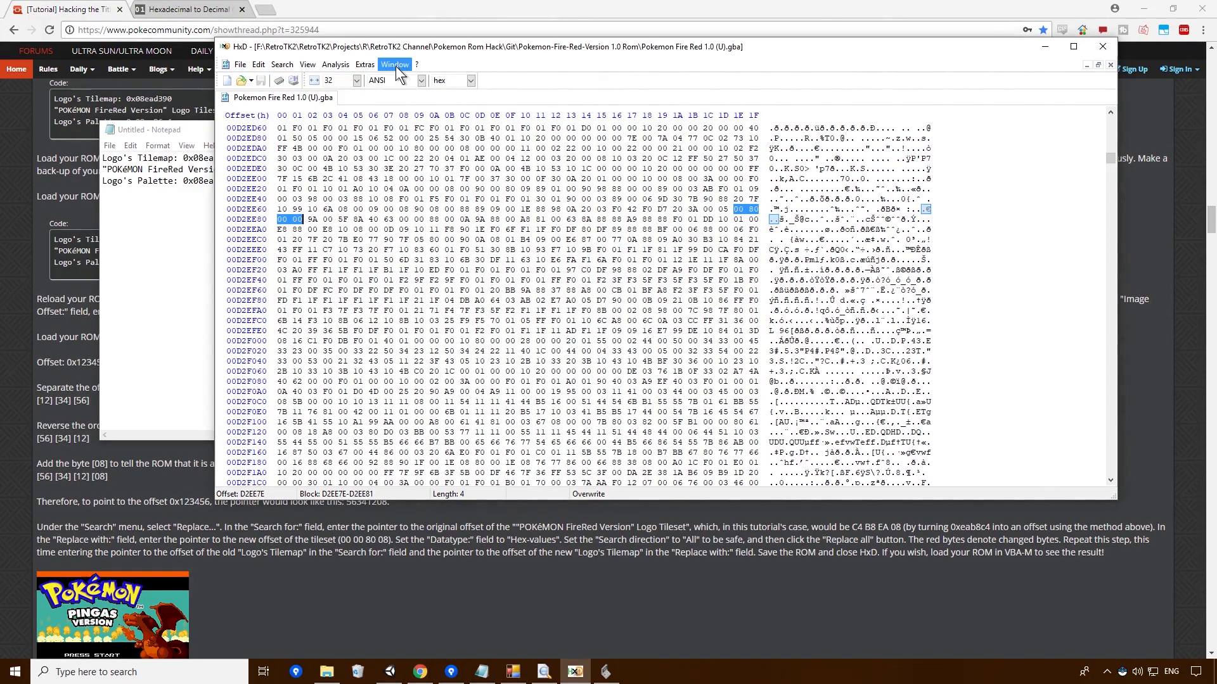
click(355, 83)
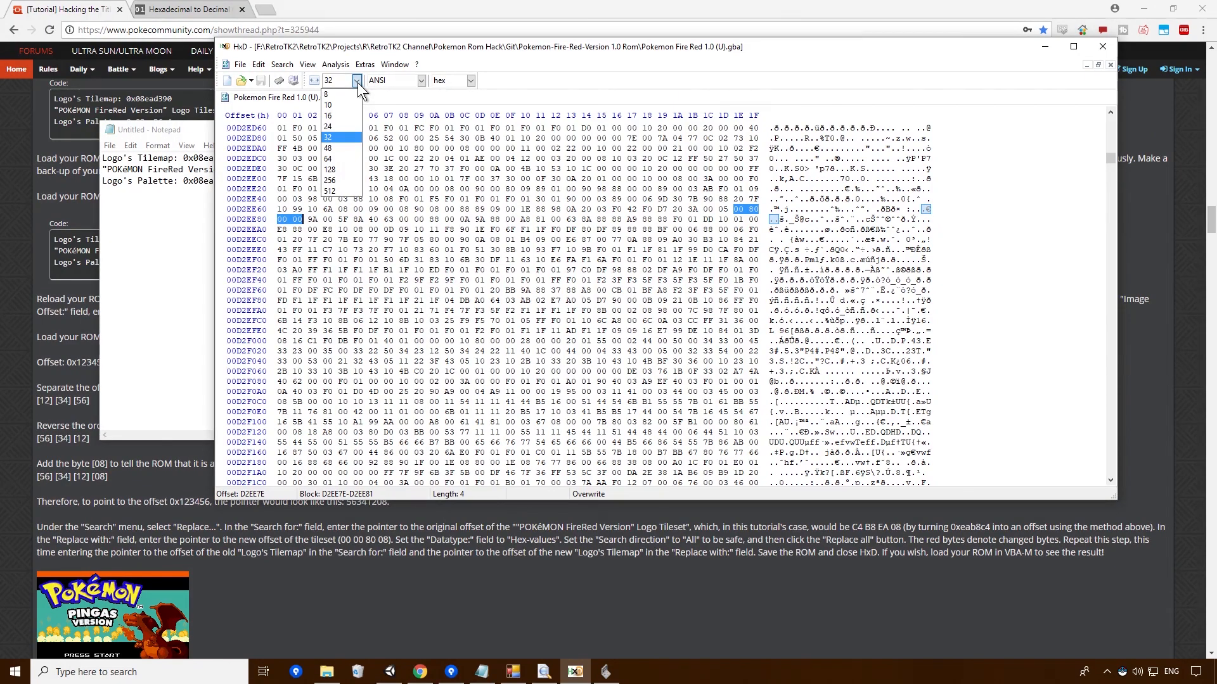
click(345, 111)
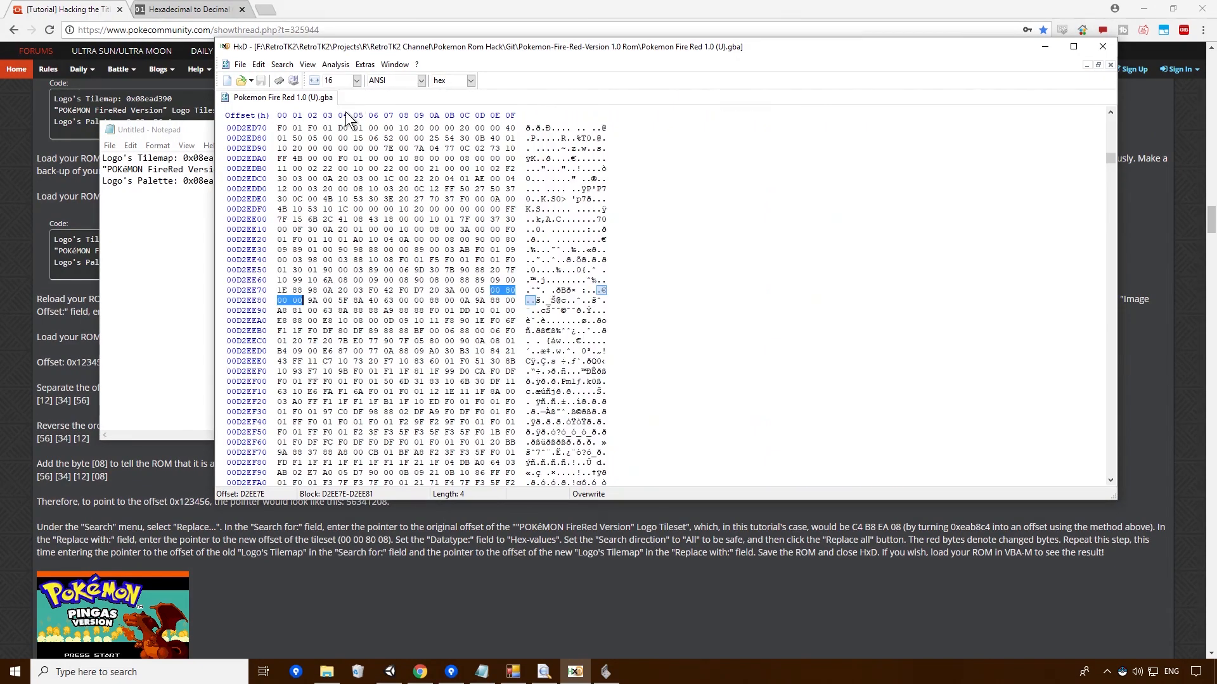
Try displaying the offsets in decimal and octal, and return them to hexadecimal
click(258, 115)
click(258, 115)
click(260, 116)
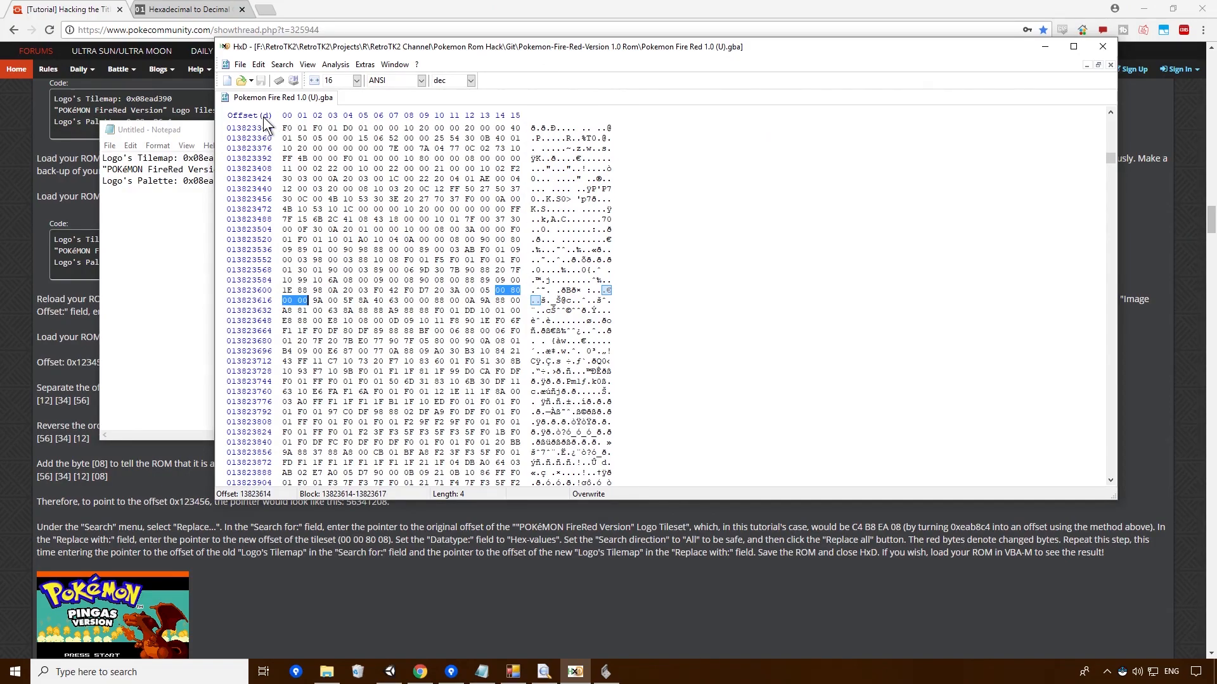
click(264, 117)
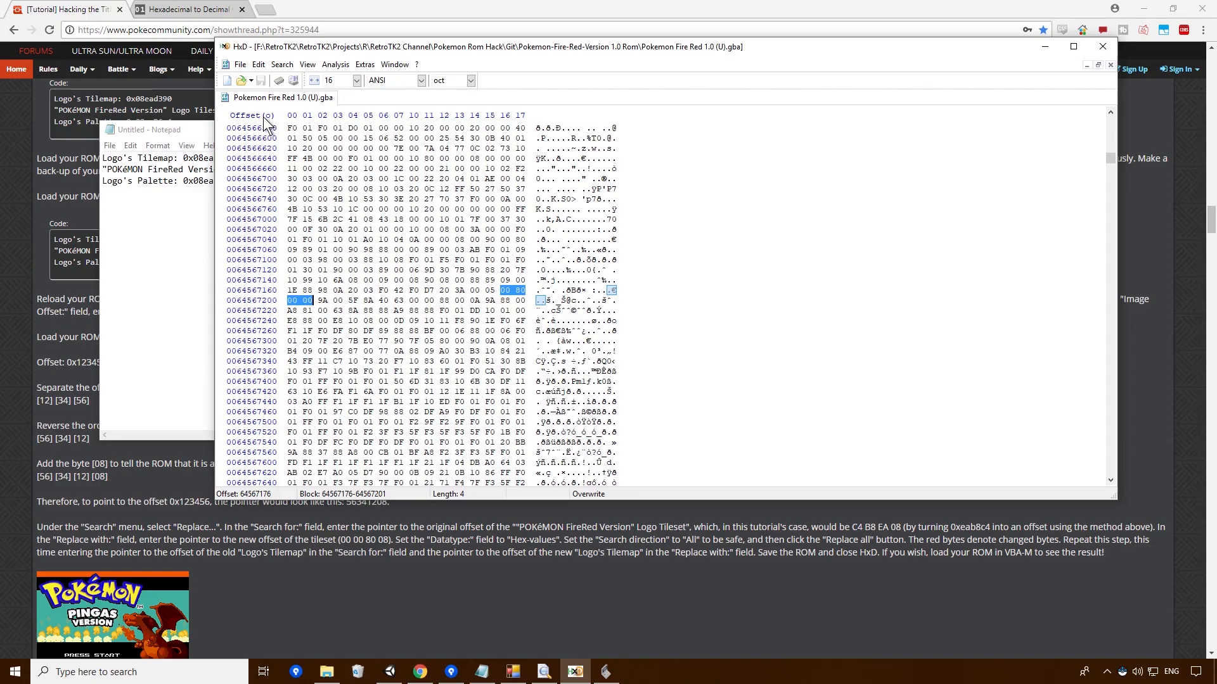
click(264, 117)
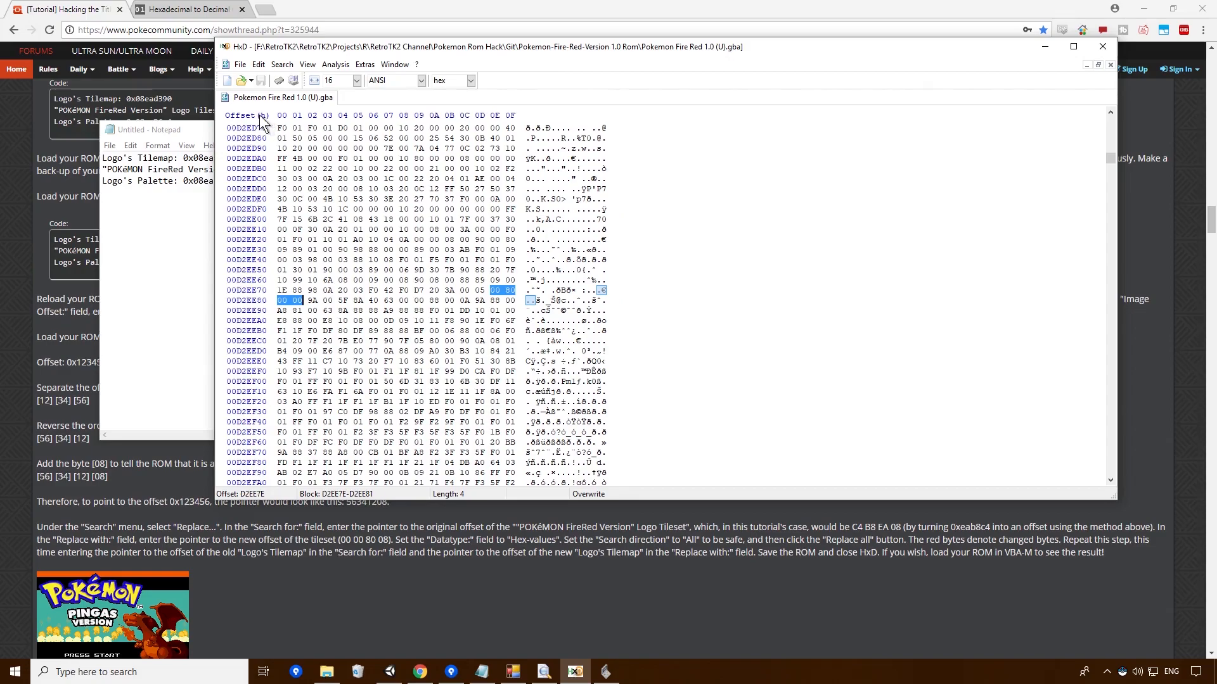
click(287, 65)
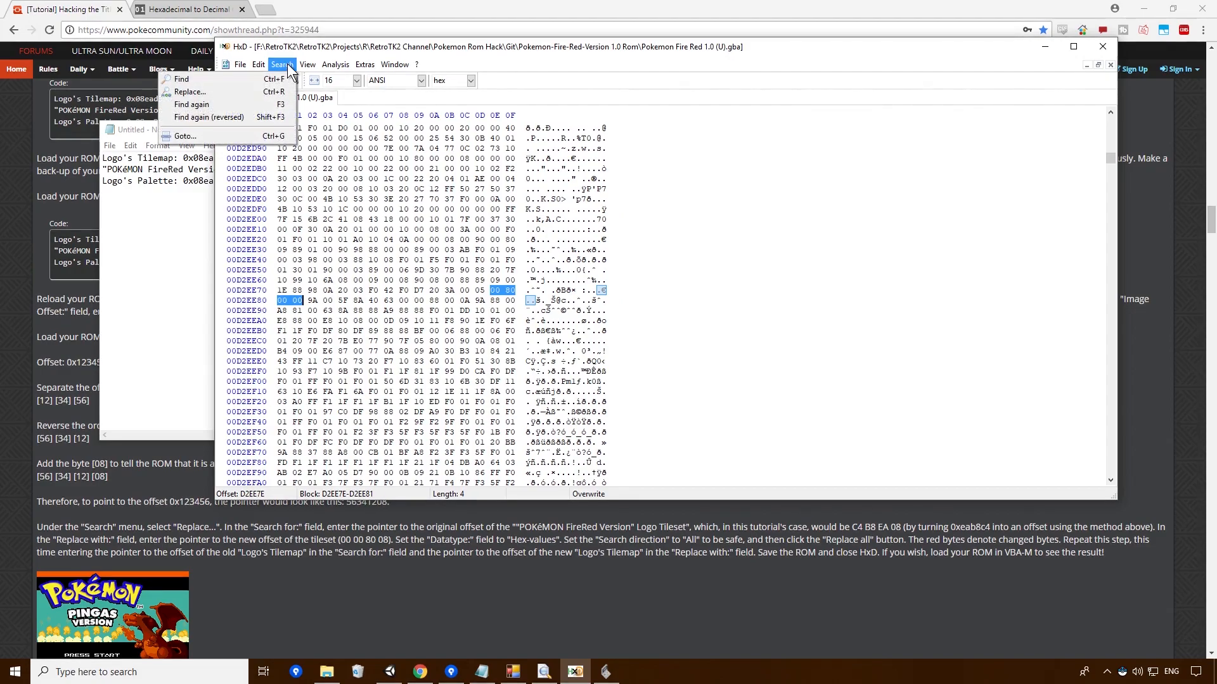
mouse_move(299, 64)
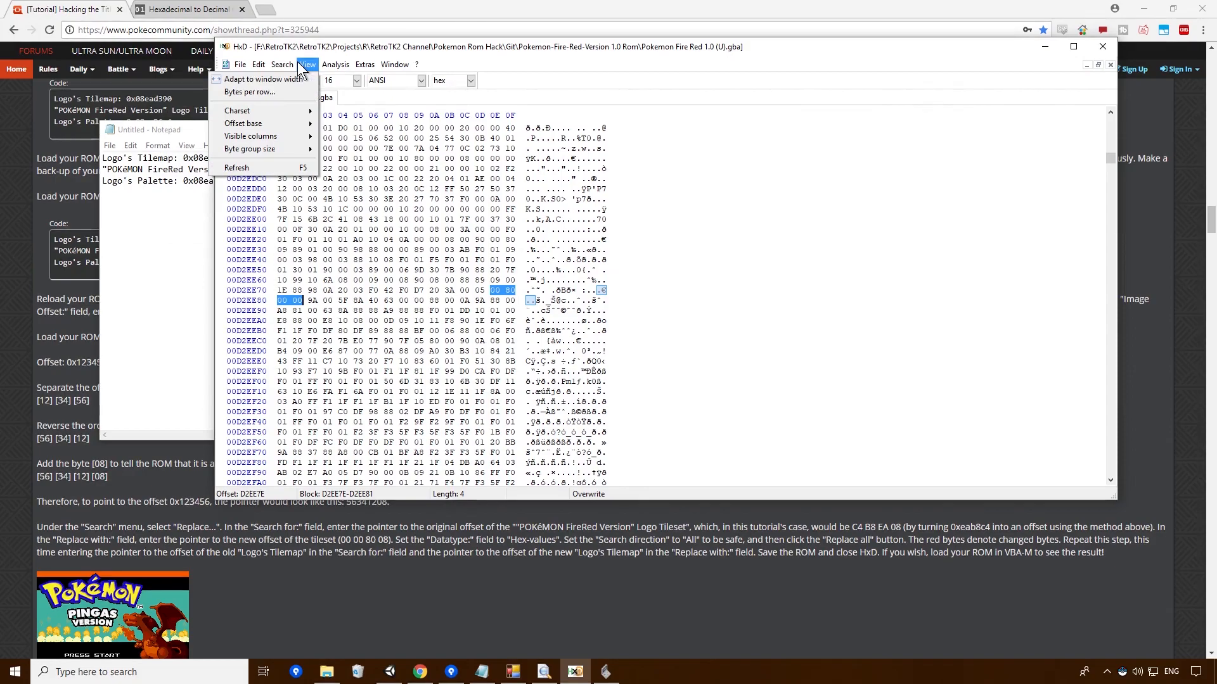
mouse_move(287, 123)
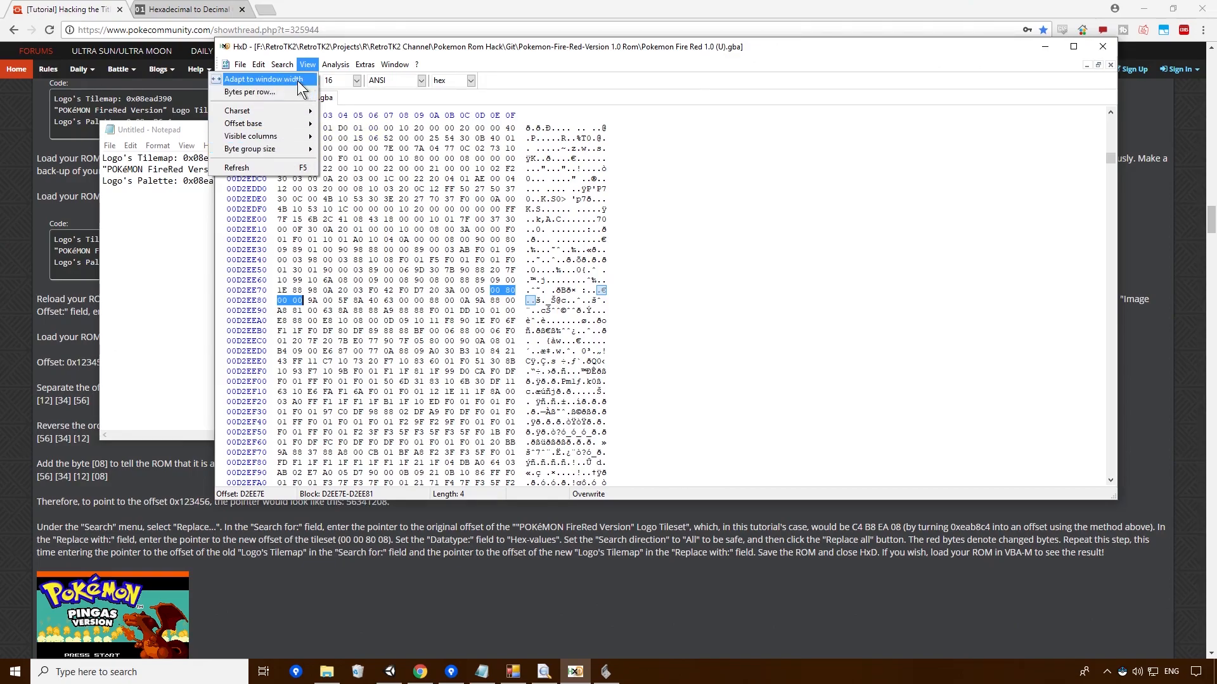
mouse_move(350, 65)
mouse_move(239, 65)
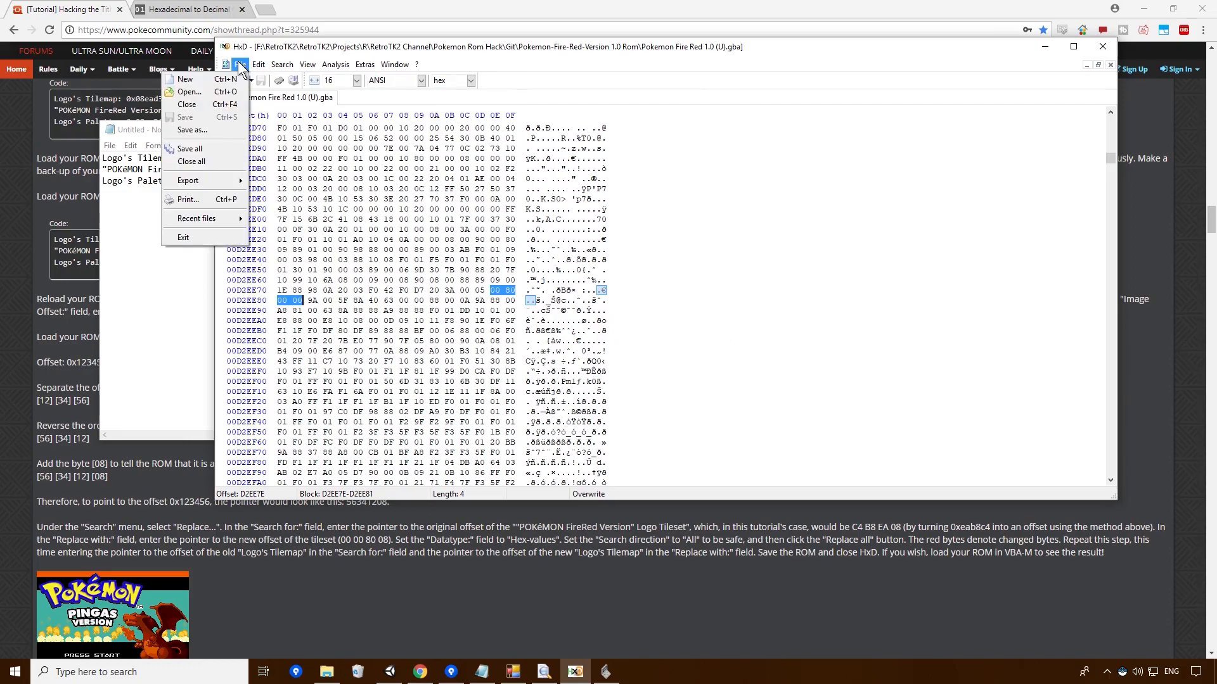
click(921, 196)
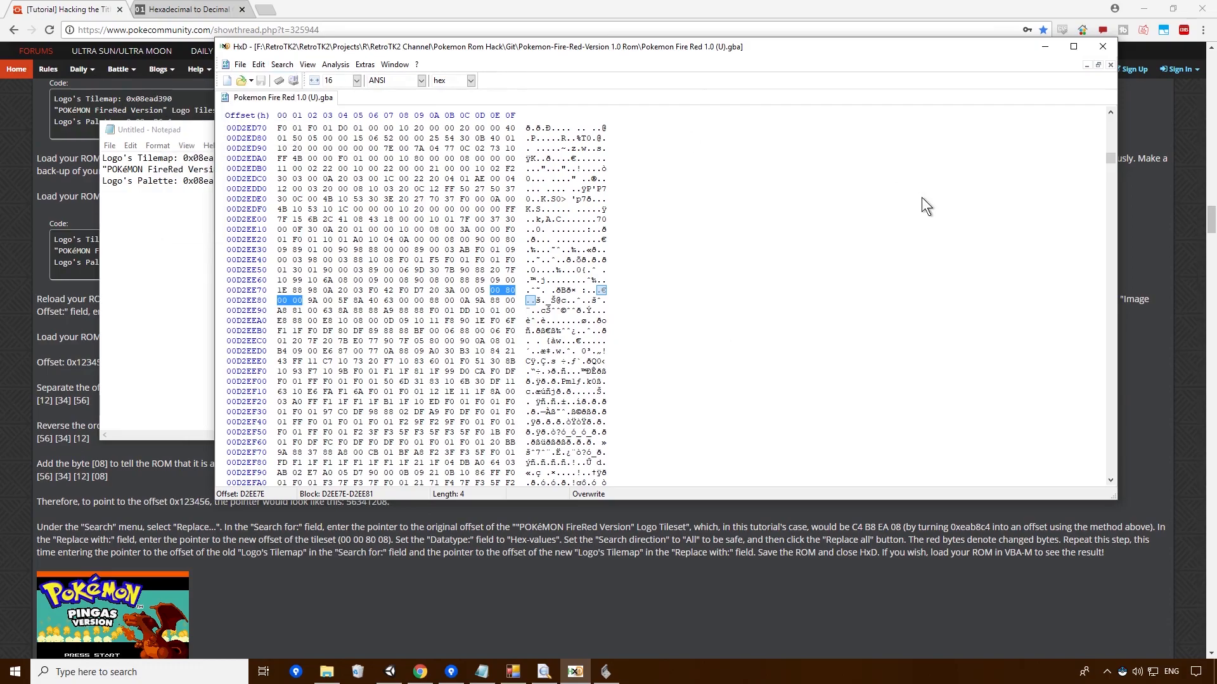
Maximize the hex editor and examine the bytes at the end of the ROM around offset 08001B00, comparing them with the new offsets in the notes
drag(1110, 163, 1112, 476)
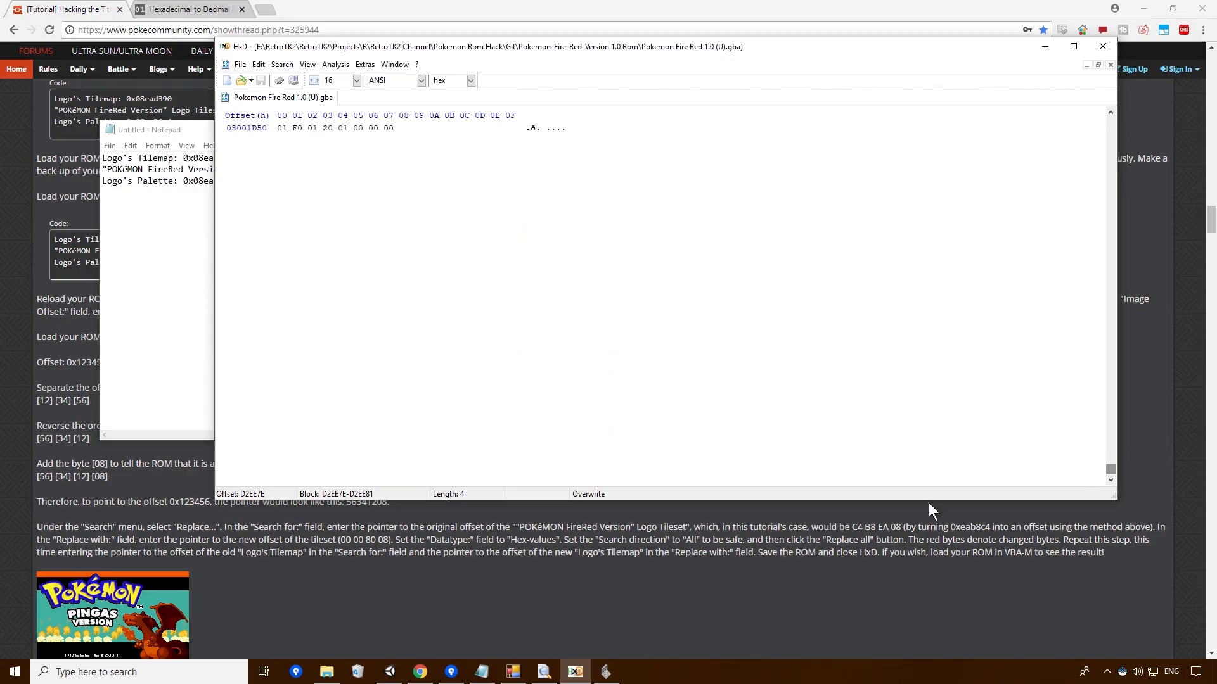
drag(757, 52, 719, 1)
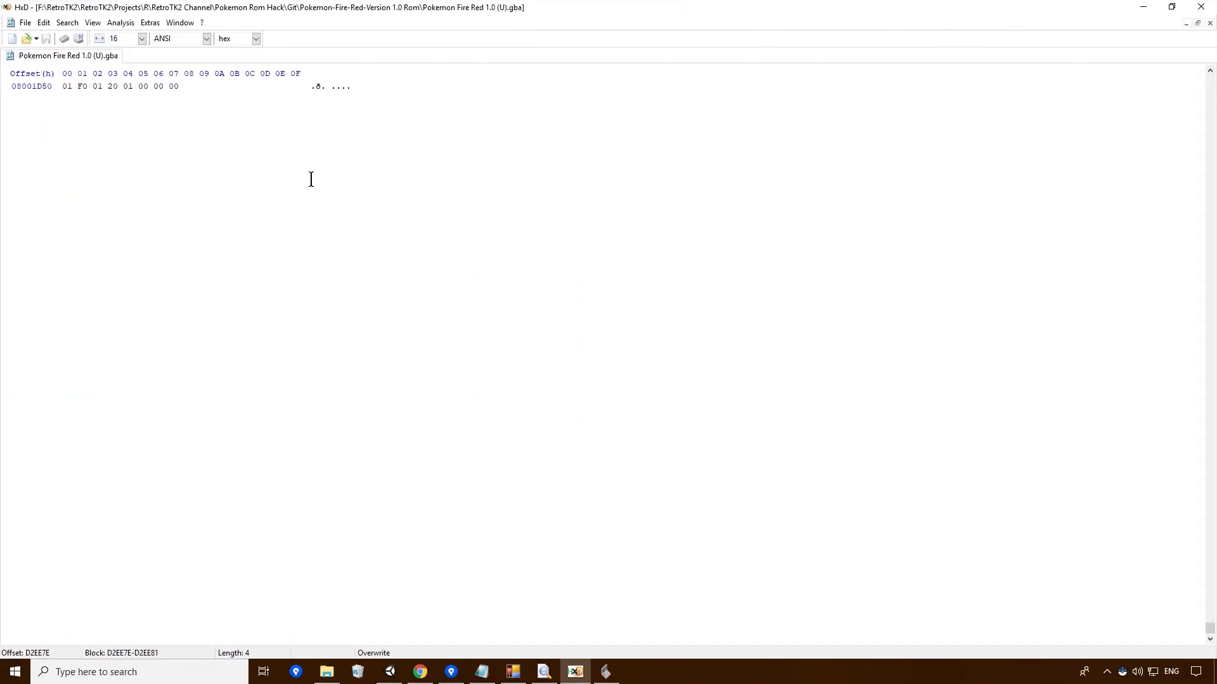
drag(1209, 630, 1209, 634)
scroll(541, 191, up, 20)
scroll(541, 191, up, 4)
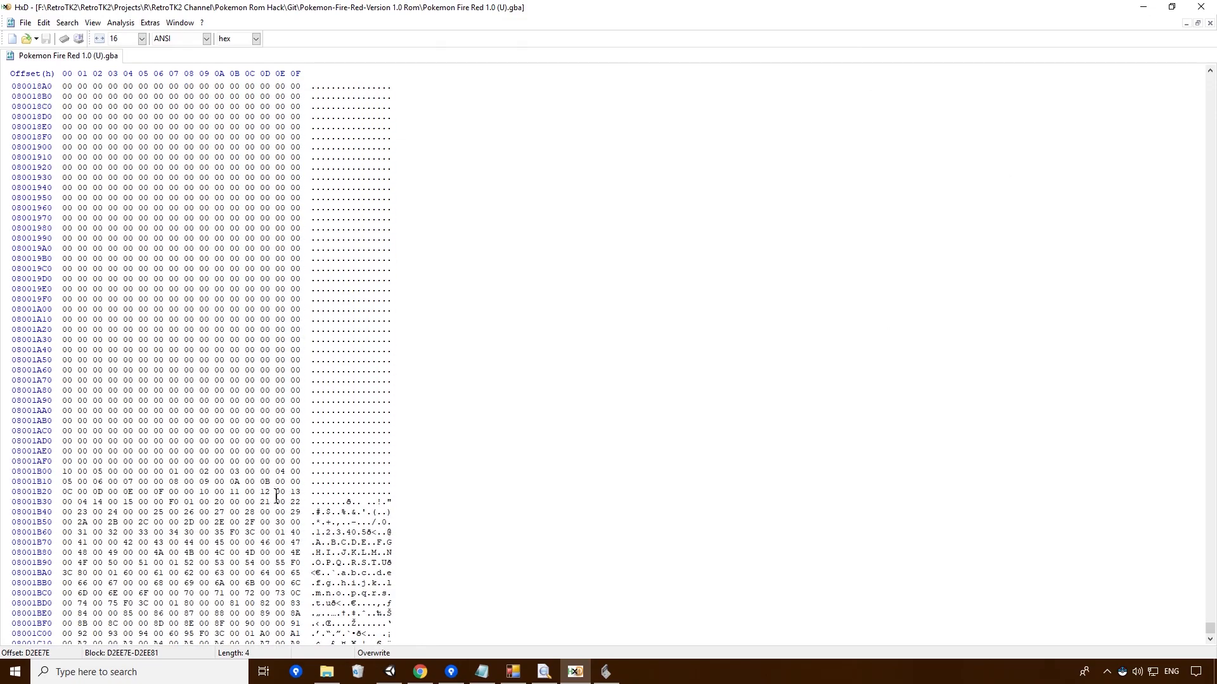
scroll(112, 461, down, 4)
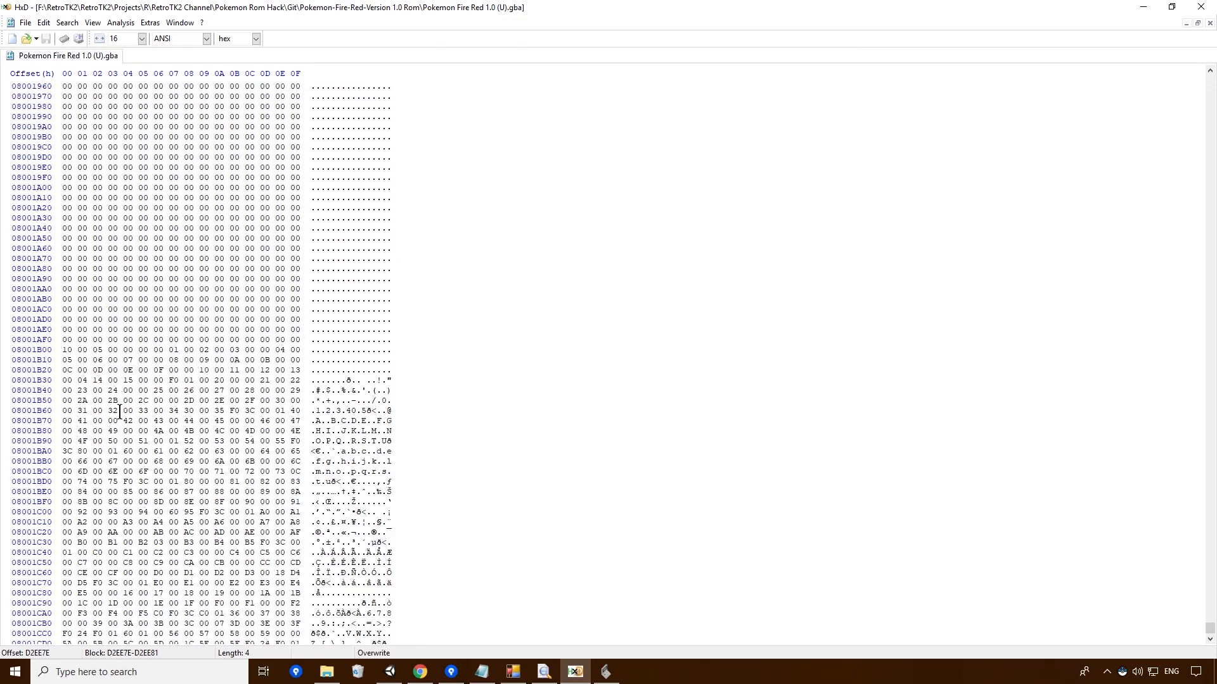
scroll(87, 291, up, 20)
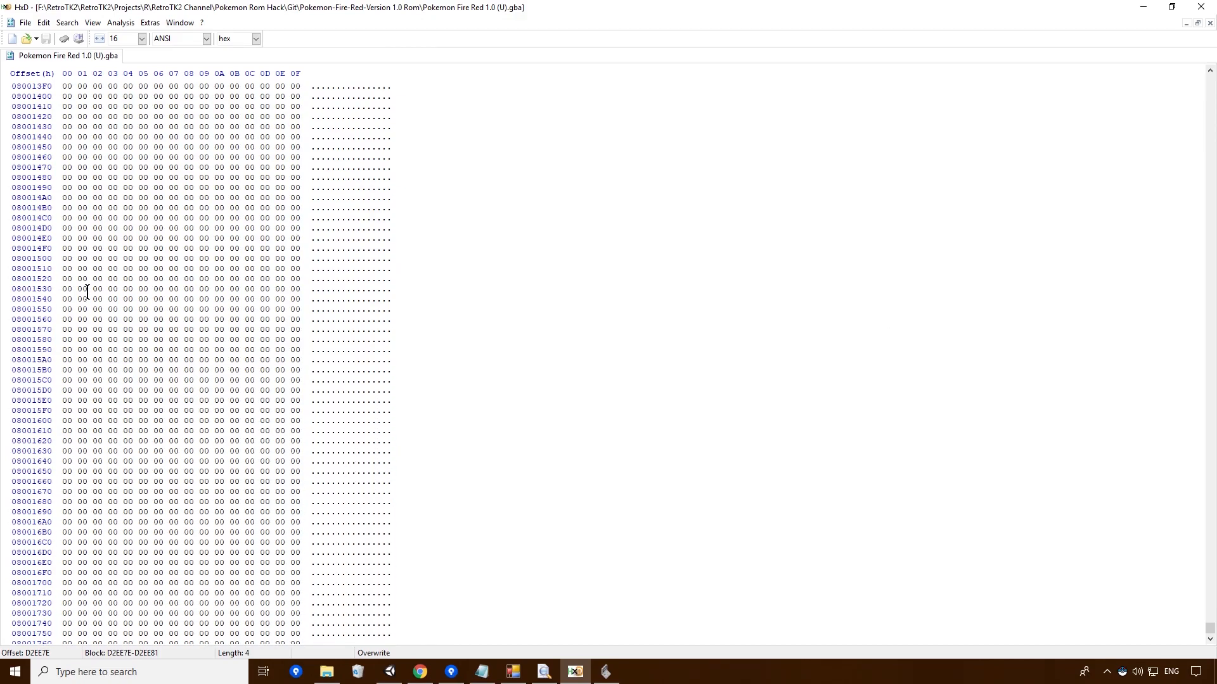
scroll(88, 292, up, 20)
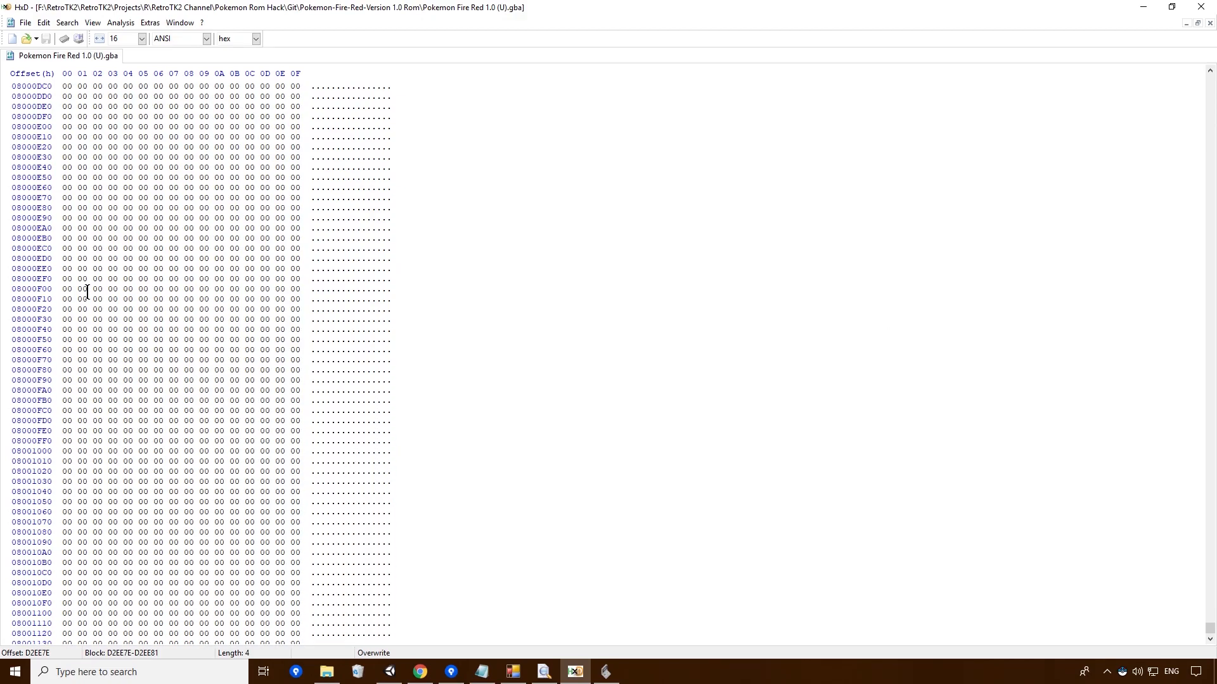
scroll(88, 291, up, 20)
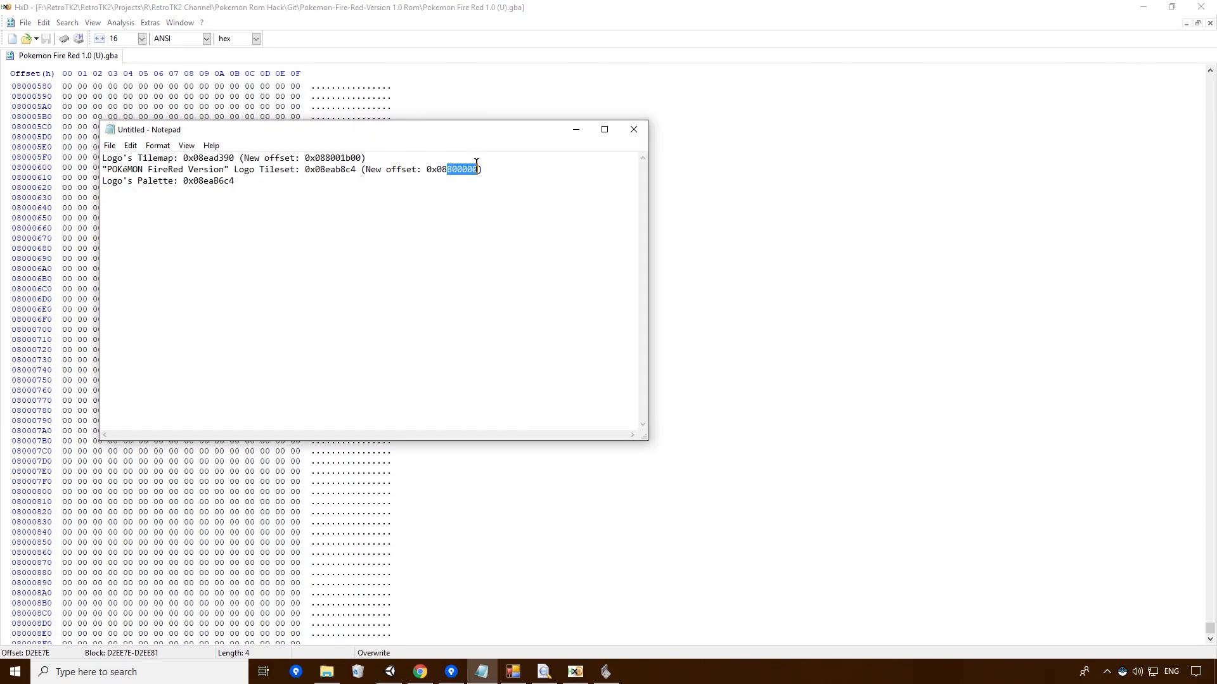
Return to the hex editor and look through the ROM from the end of the file back to around offset 01000000
click(734, 361)
scroll(659, 288, down, 20)
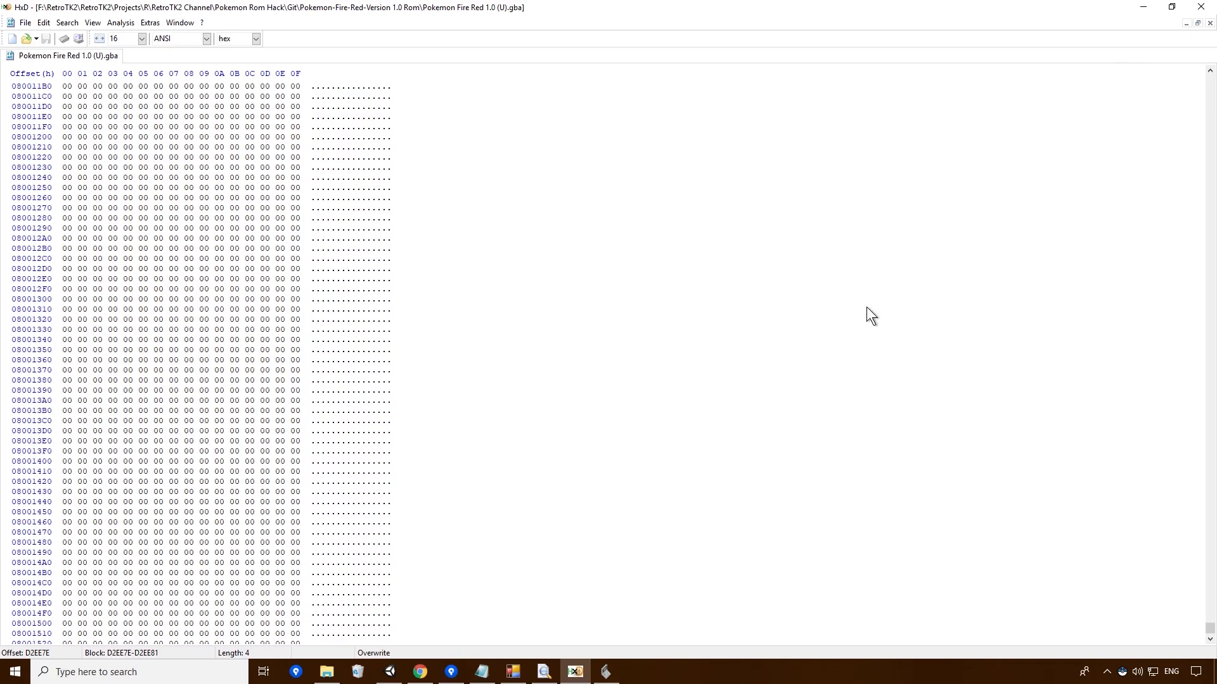
click(1210, 640)
click(1210, 493)
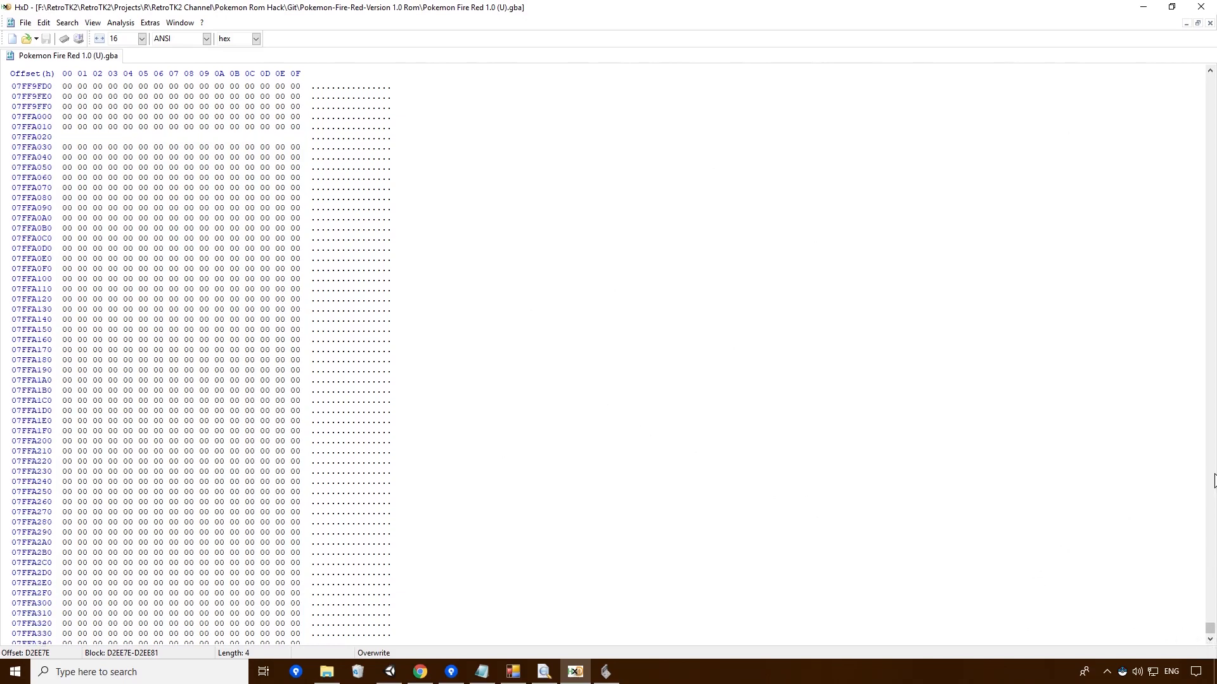
drag(1210, 628, 1204, 115)
drag(1208, 126, 1185, 667)
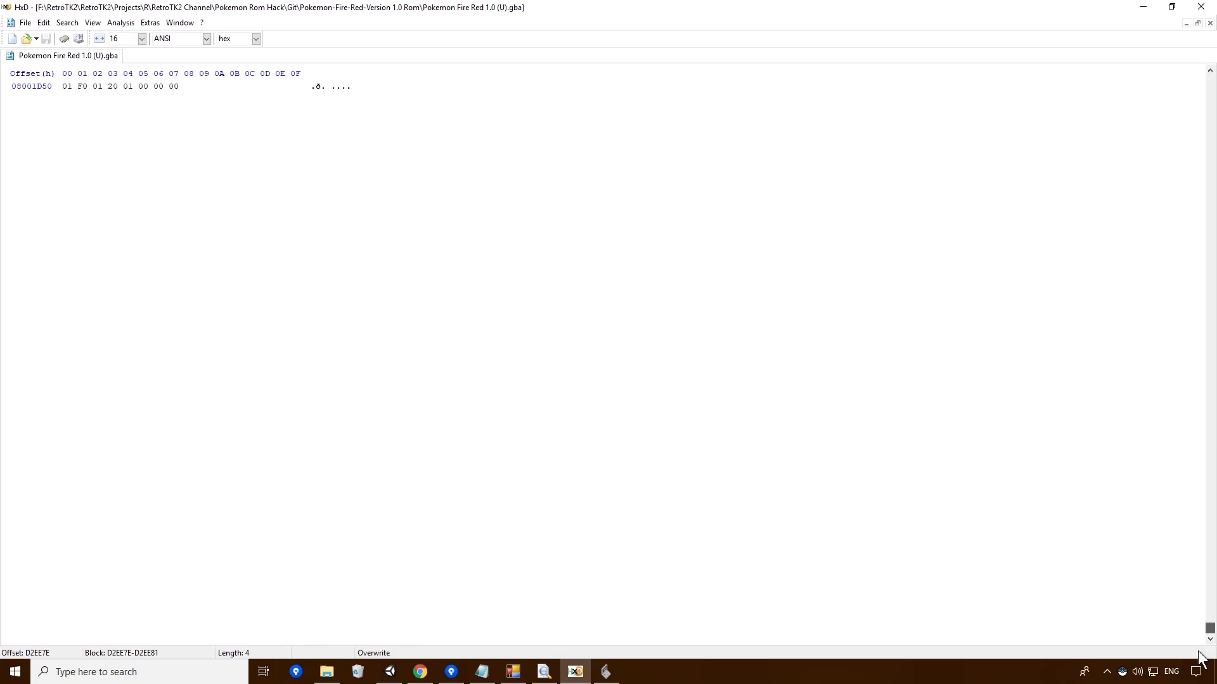
drag(1209, 628, 1213, 245)
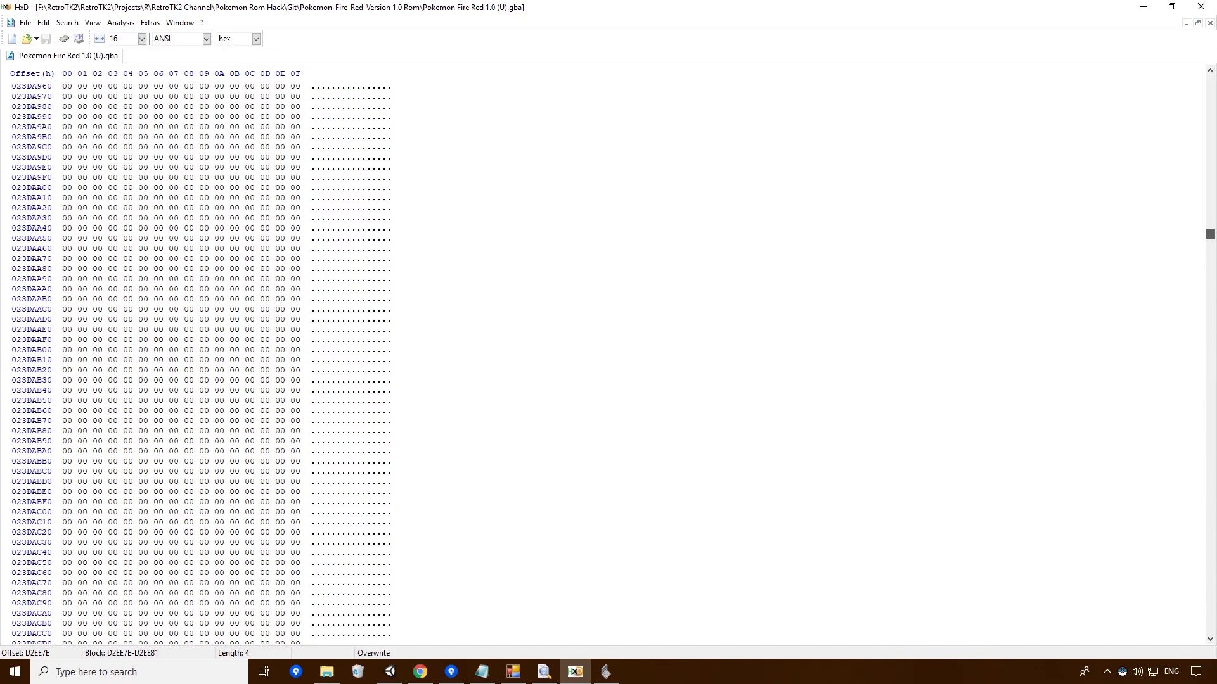
drag(1209, 234, 1211, 150)
scroll(603, 420, down, 17)
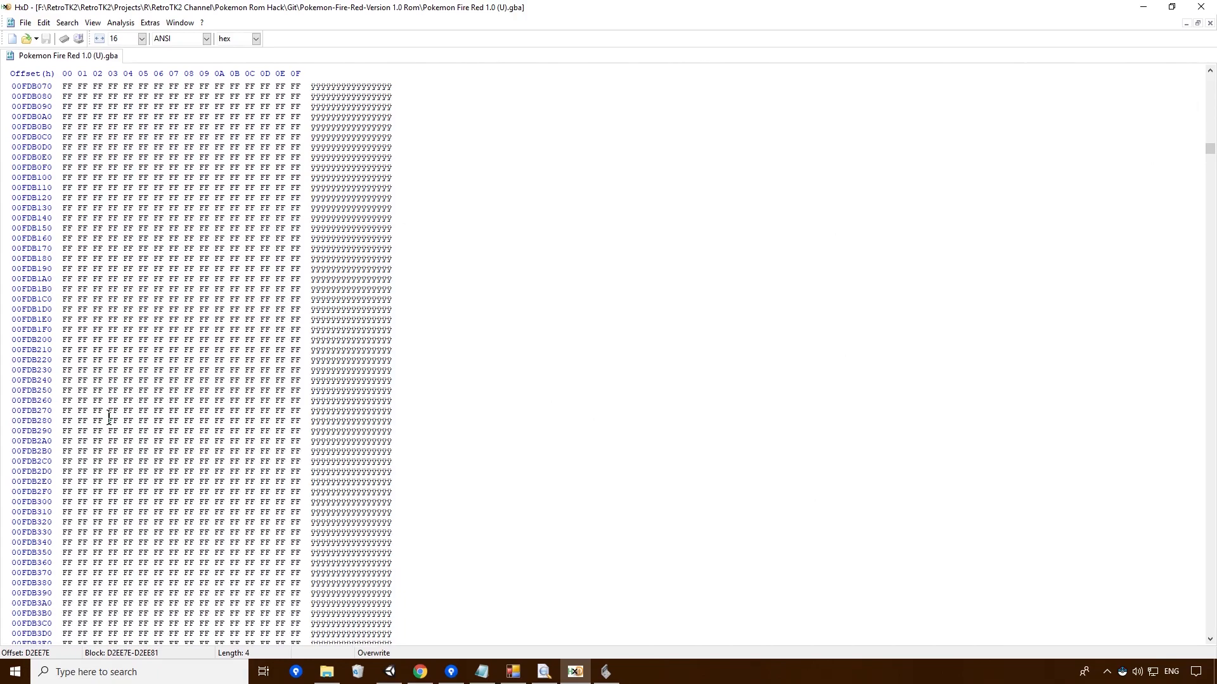
scroll(109, 416, up, 12)
click(1209, 91)
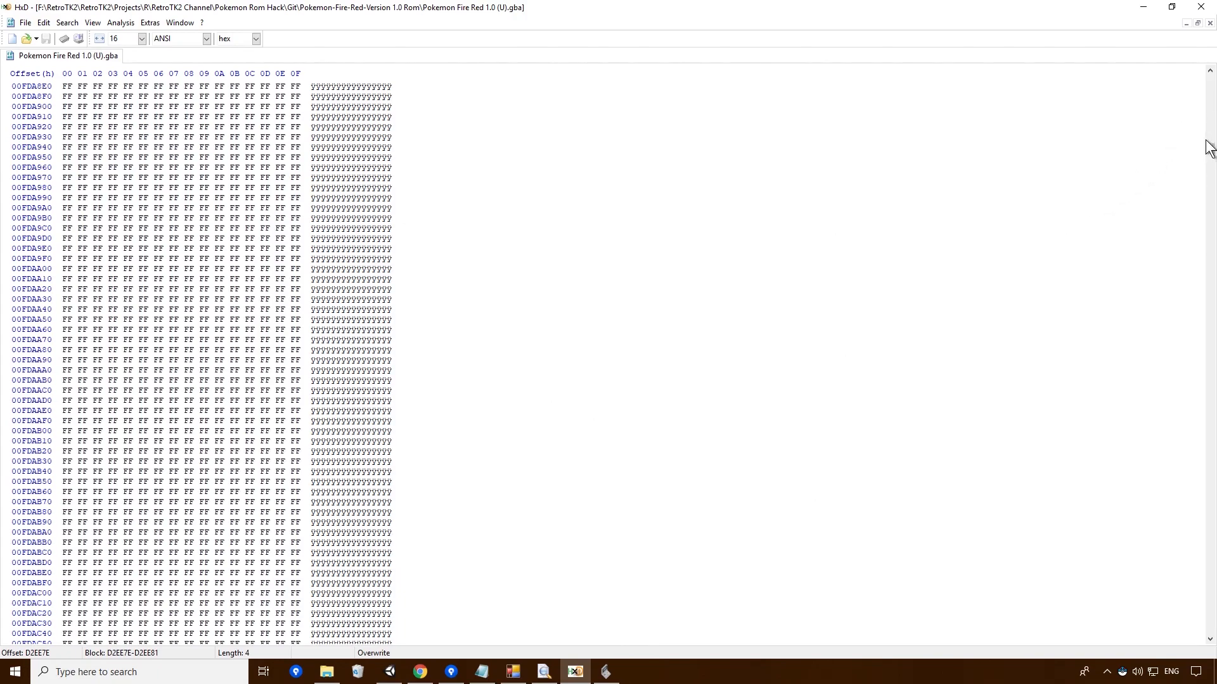
mouse_move(1209, 149)
mouse_down()
mouse_move(1209, 134)
mouse_move(1208, 155)
mouse_up()
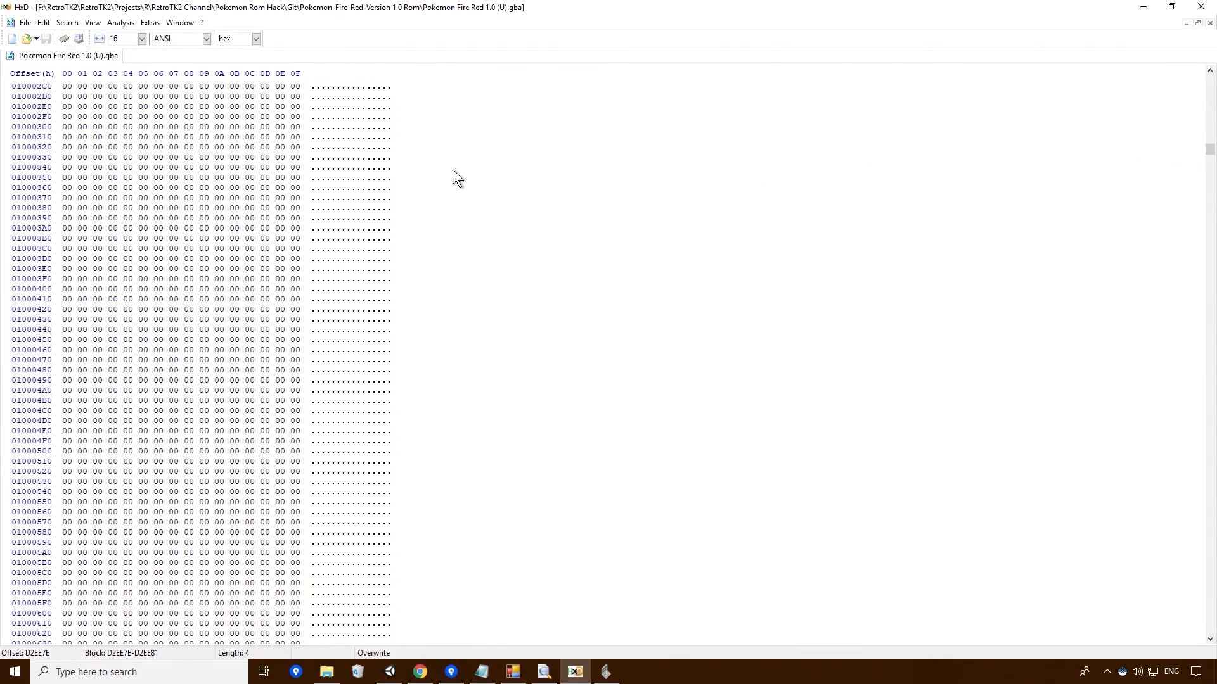
Locate offset 00800000 in the ROM and examine the bytes just before and after it
scroll(1159, 146, up, 20)
scroll(1198, 99, up, 18)
scroll(1205, 90, up, 20)
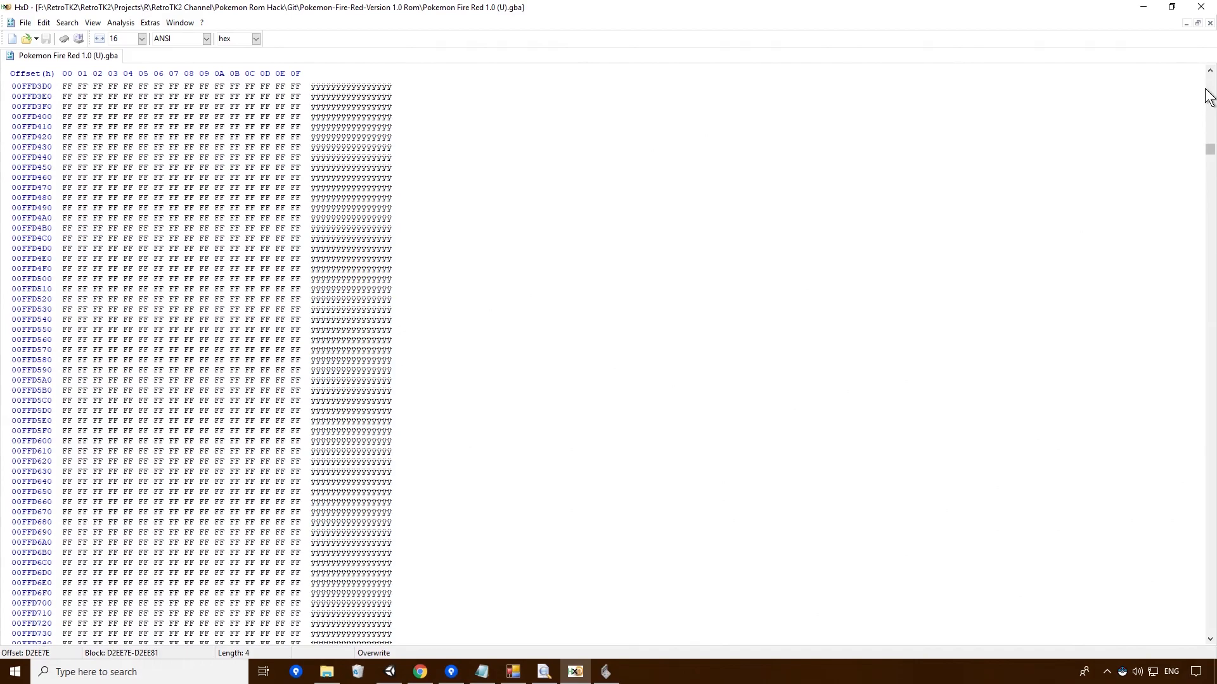
drag(1212, 154, 1212, 142)
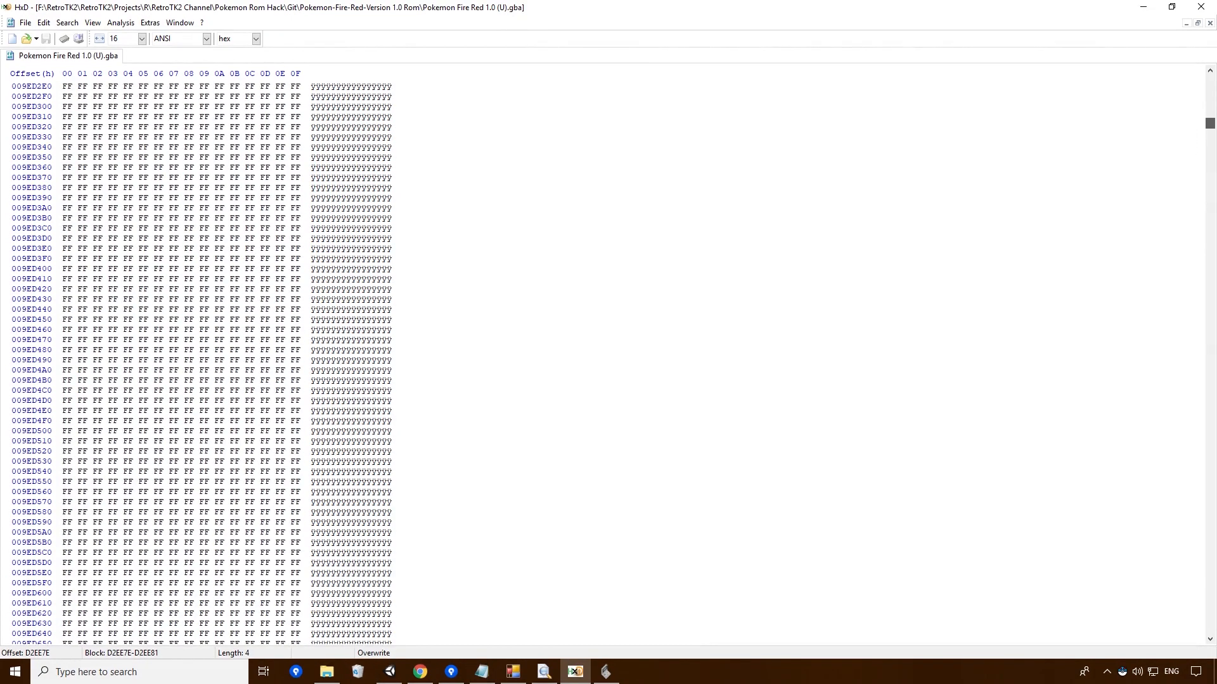
drag(1212, 125, 1212, 116)
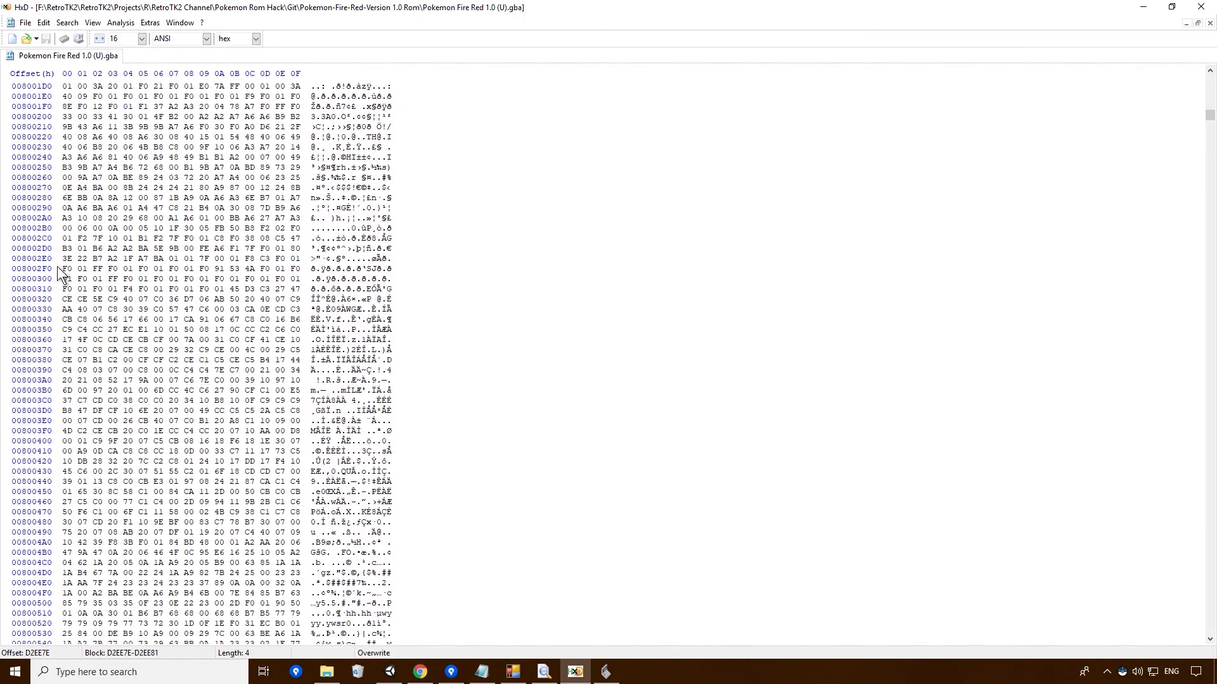
scroll(90, 196, up, 15)
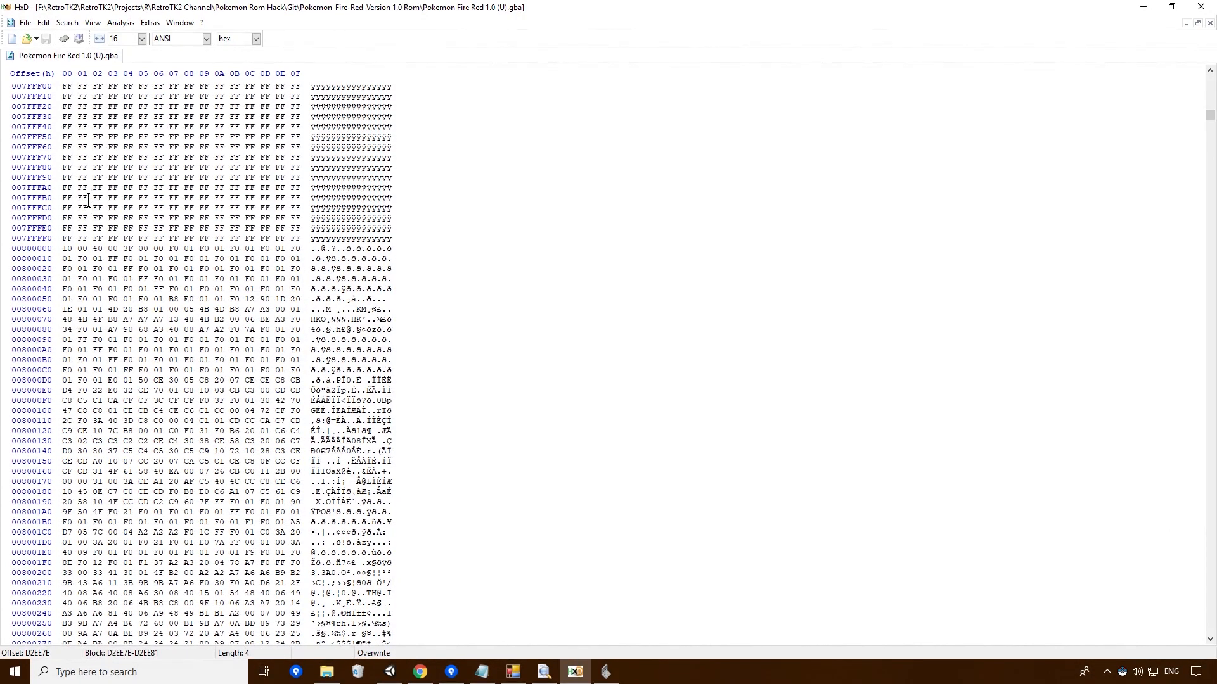
scroll(317, 249, up, 20)
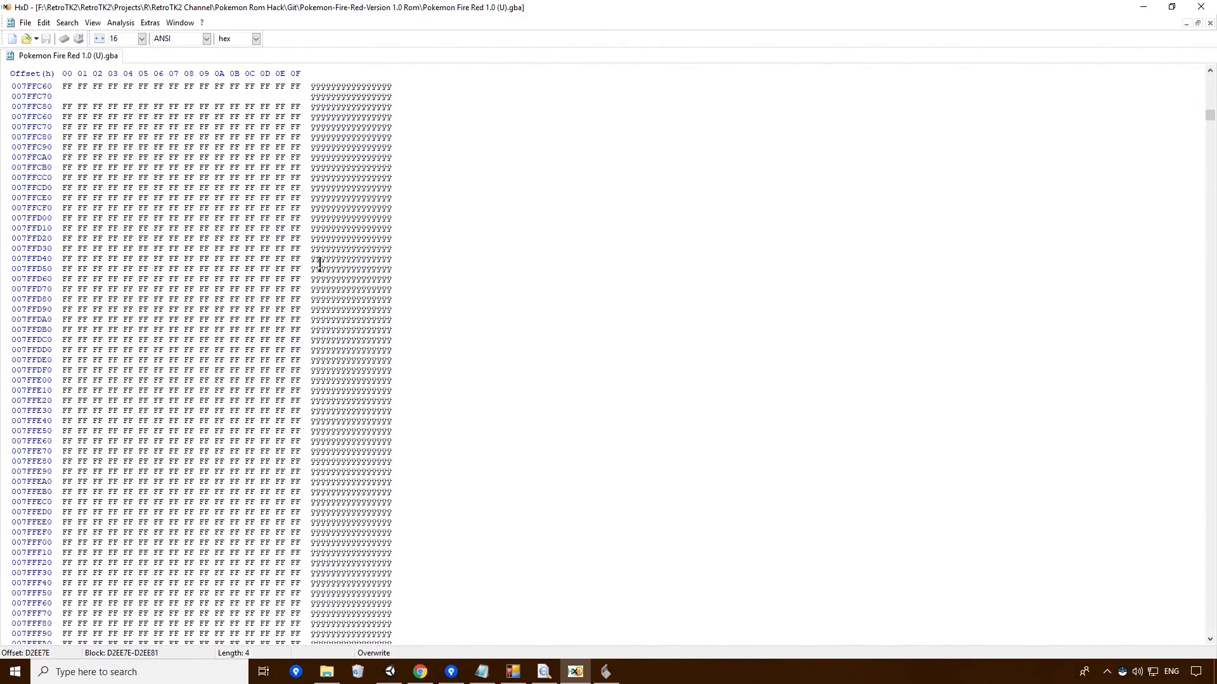
scroll(262, 193, down, 20)
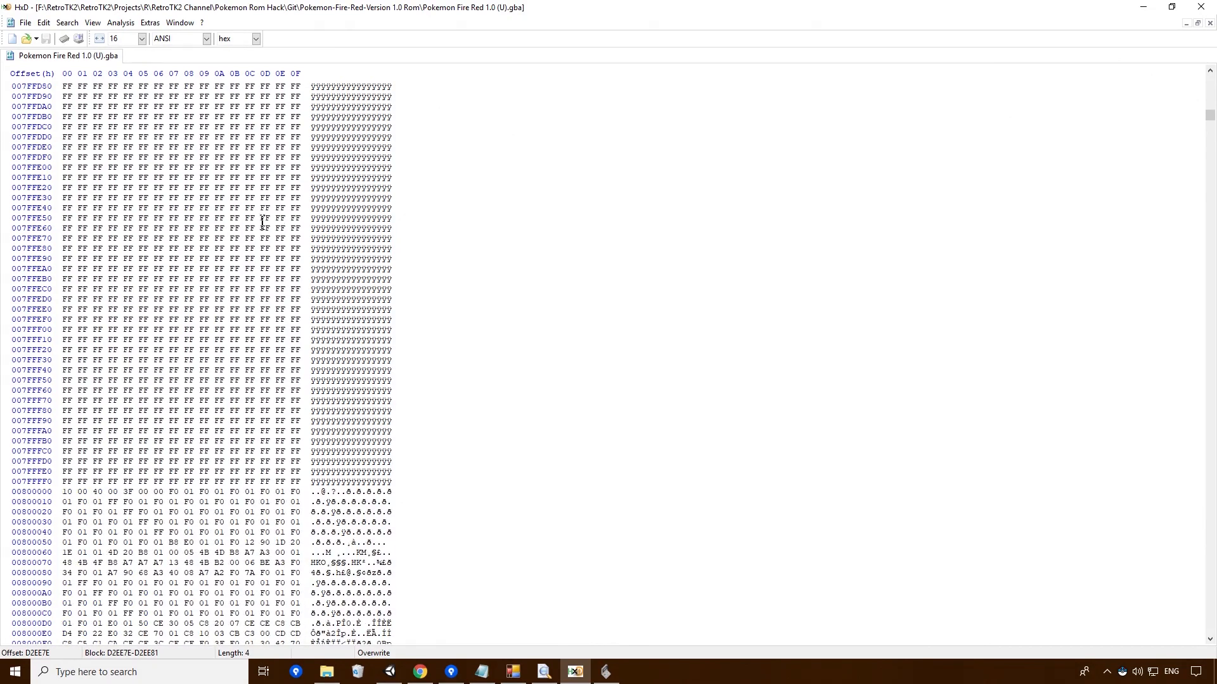
Bring up Free Space Finder to check its search result, and examine the ROM data following offset 00800000 in HxD
key(alt+Tab)
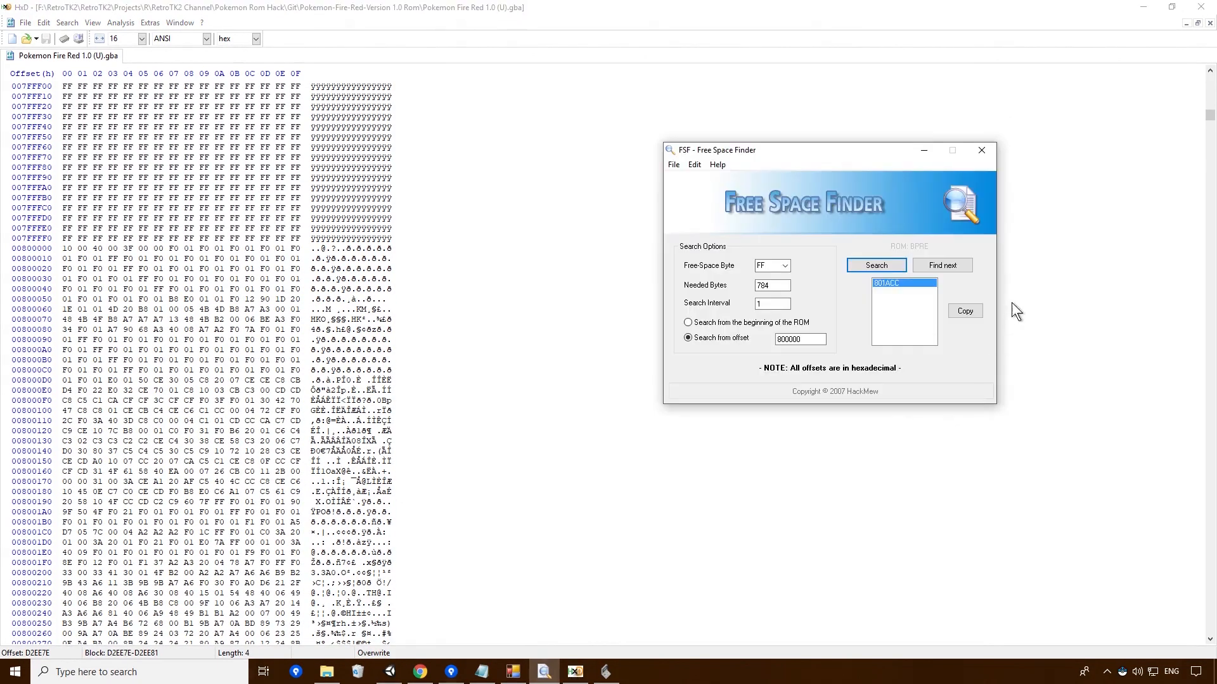
scroll(299, 257, down, 20)
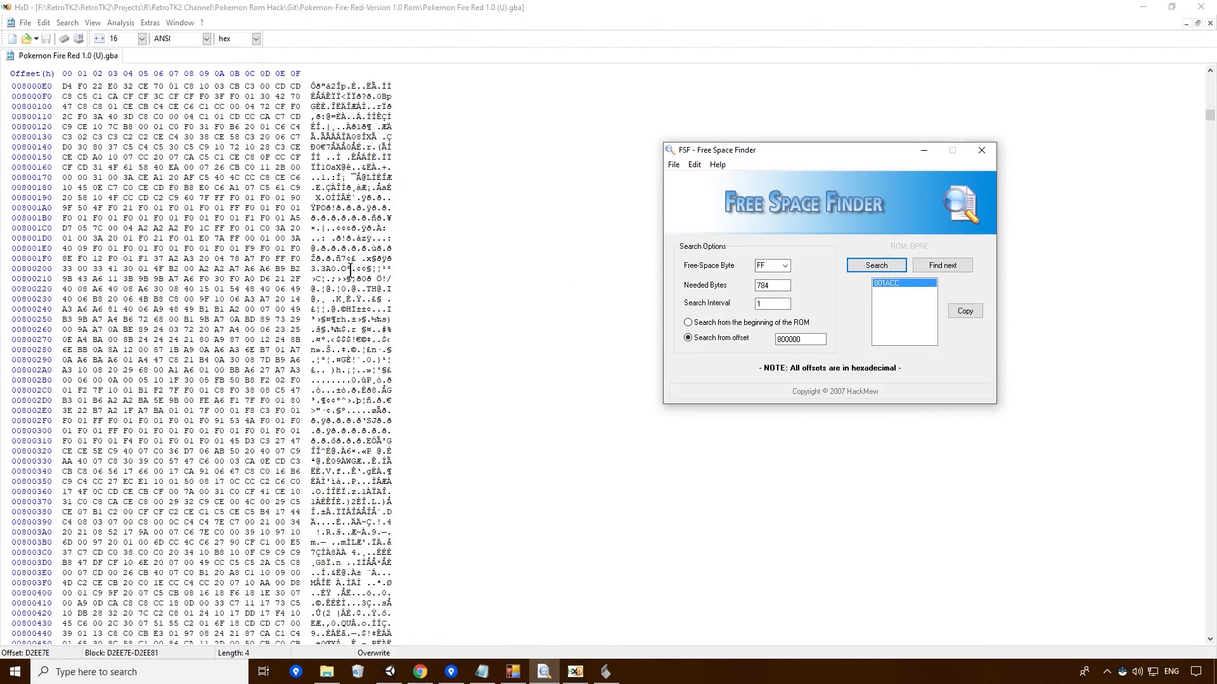
right_click(320, 510)
click(547, 379)
scroll(548, 378, down, 20)
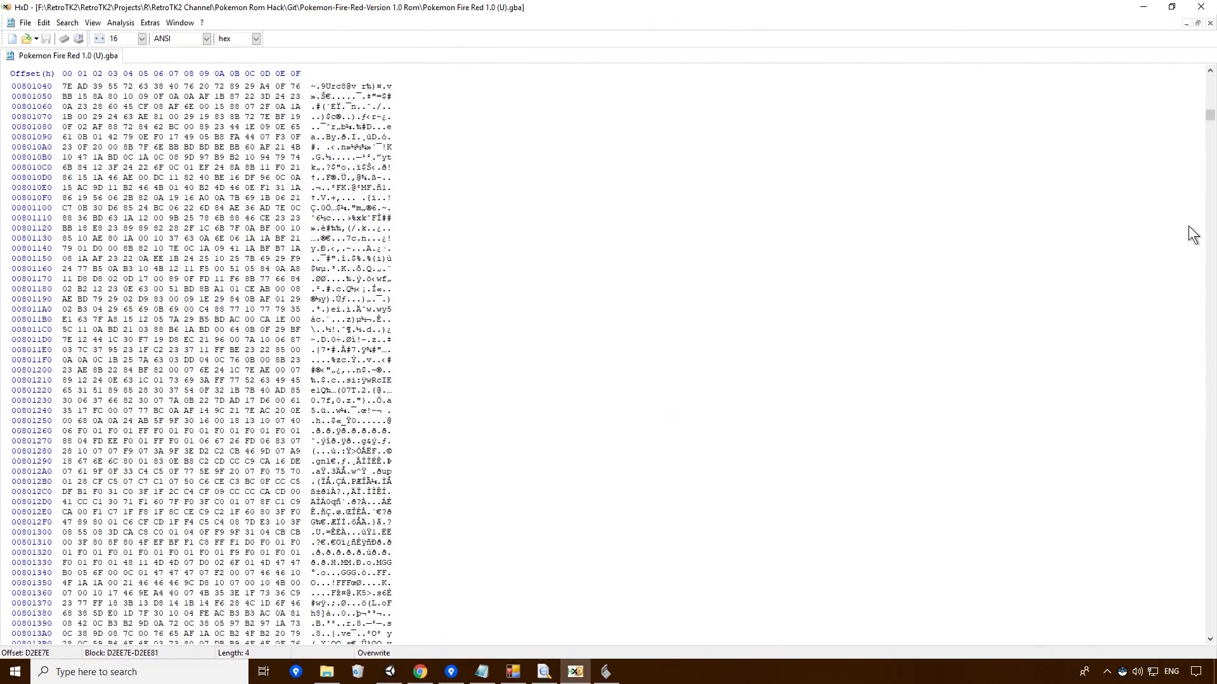
Examine the ROM data from around offset 00CE4380 to the selected bytes at 00D2EE7E
mouse_move(1210, 117)
mouse_down()
mouse_move(1209, 150)
mouse_move(1211, 136)
mouse_up()
scroll(562, 420, down, 20)
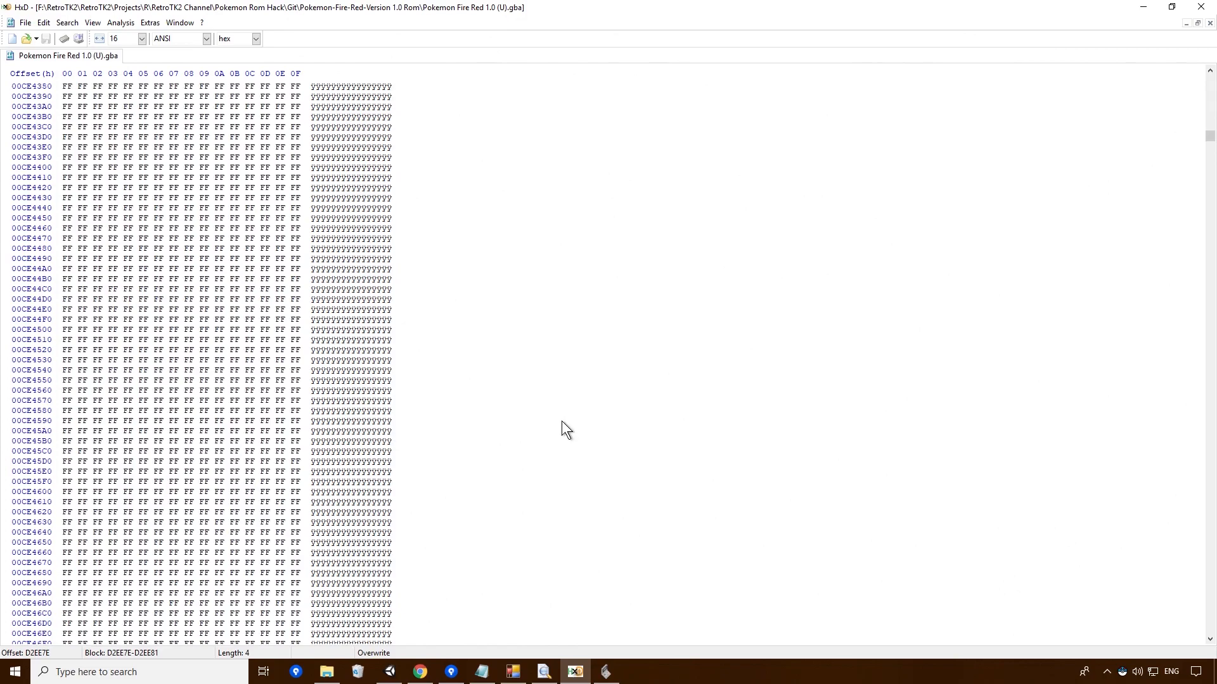
scroll(489, 218, up, 1)
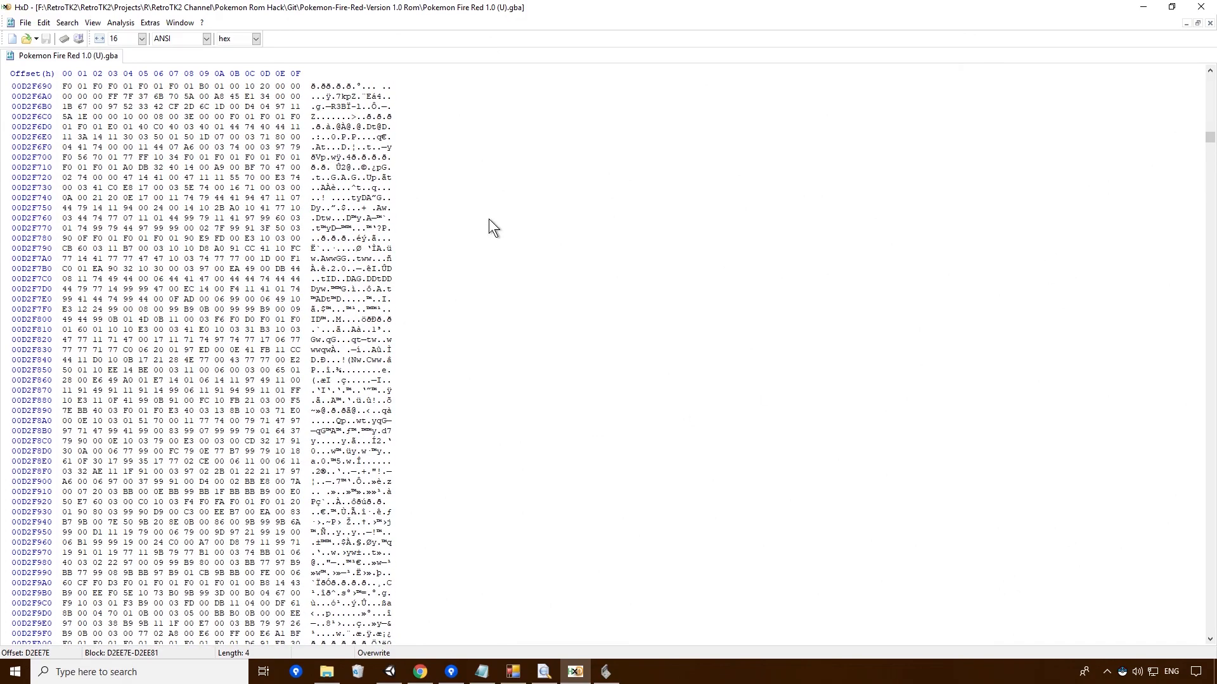
scroll(488, 219, up, 20)
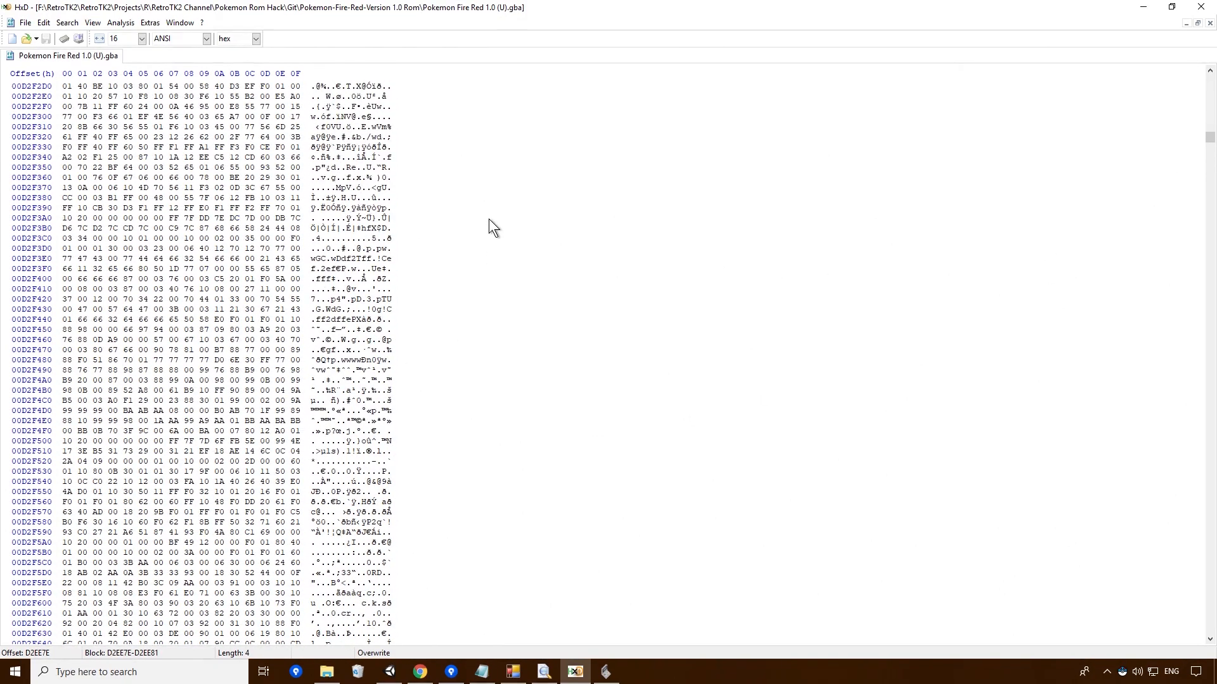
scroll(489, 219, up, 12)
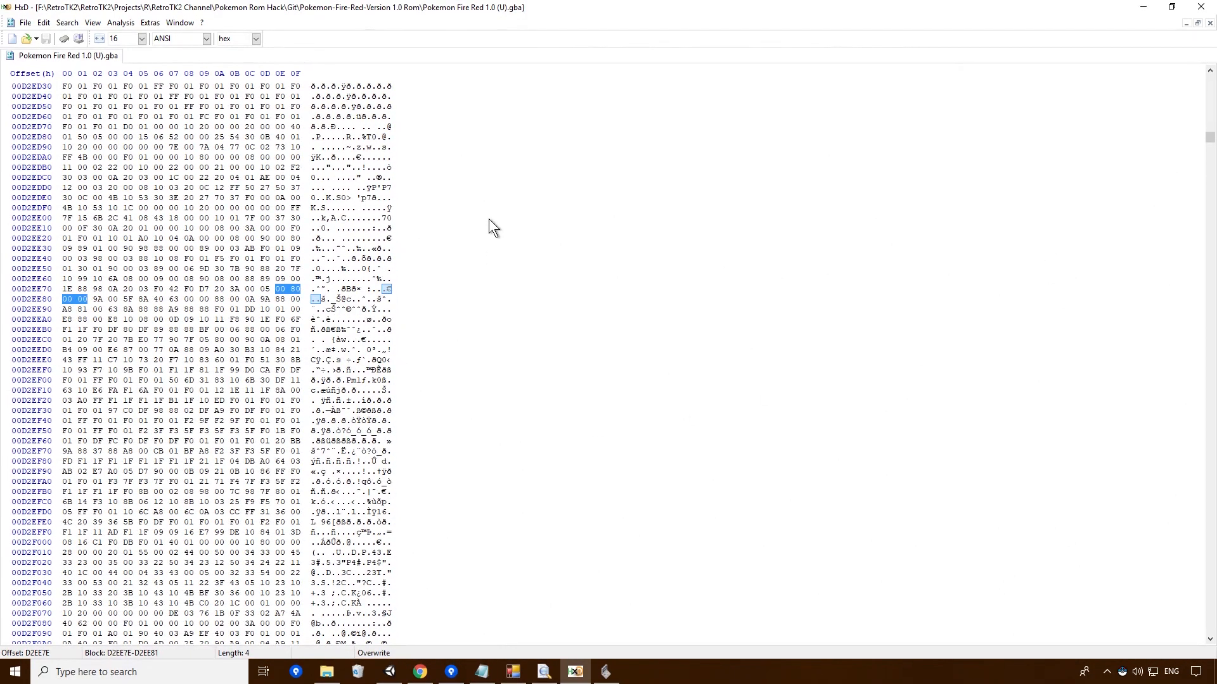
Switch to Sourcetree and show the uncommitted changes for Pokemon Fire Red 1.0 (U).gba
scroll(488, 218, up, 20)
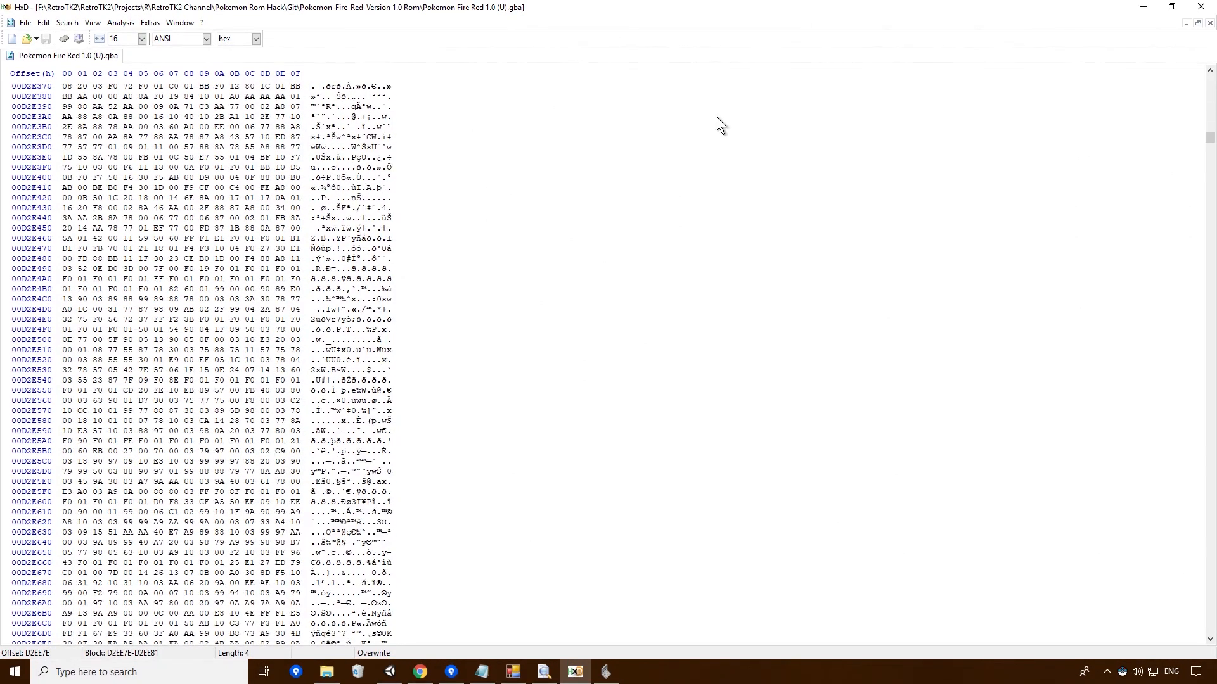
click(451, 671)
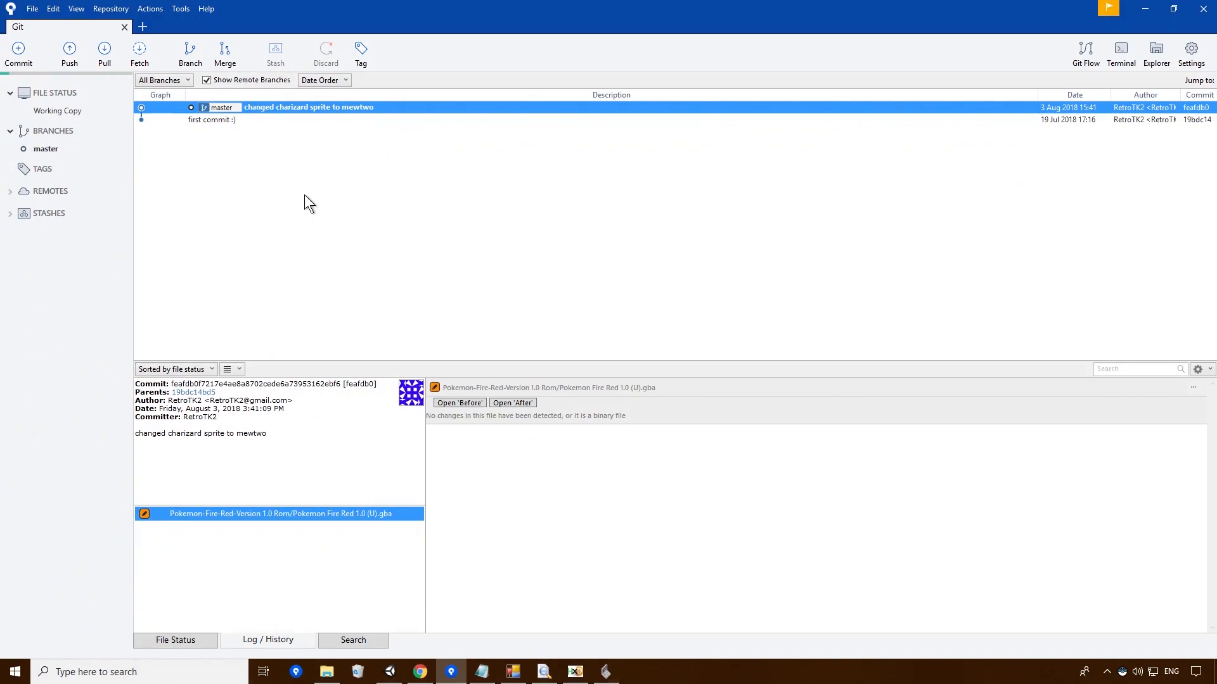
click(276, 107)
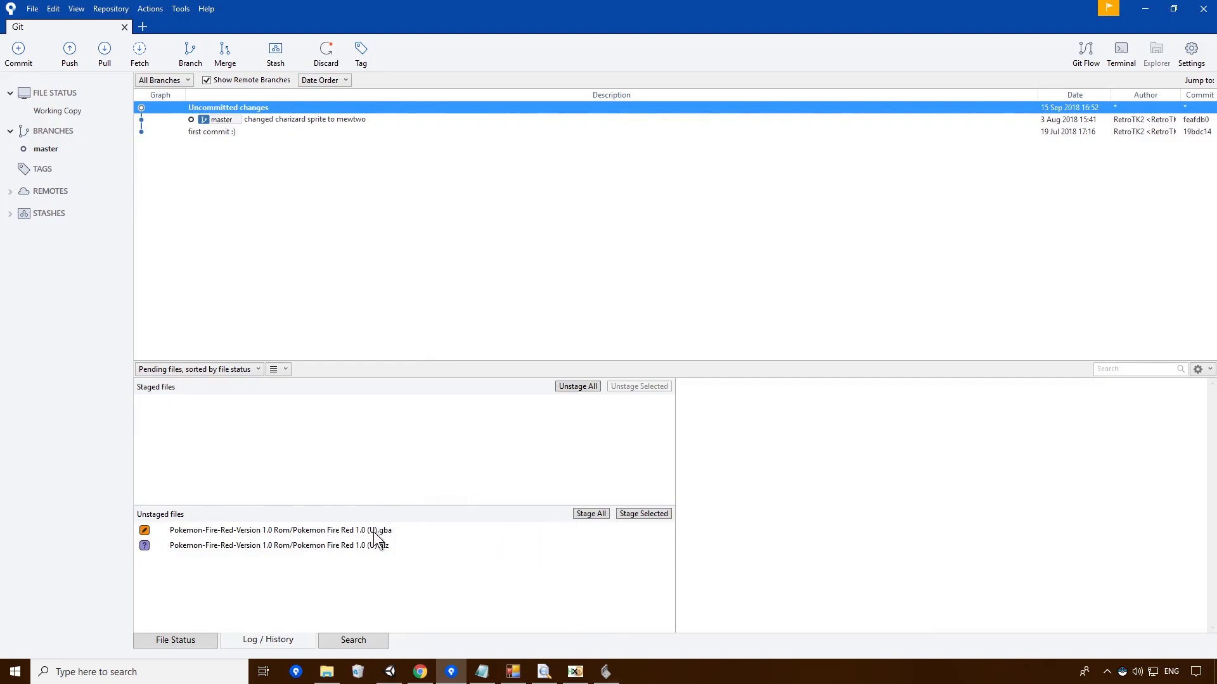
click(550, 530)
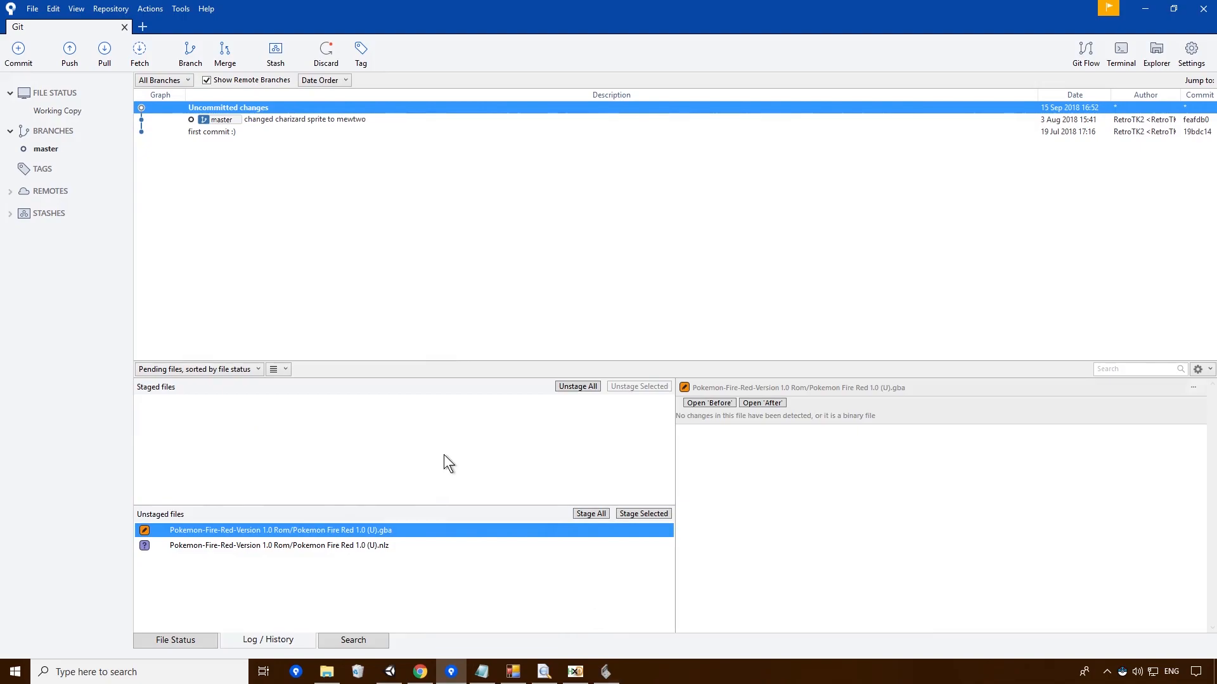
right_click(326, 534)
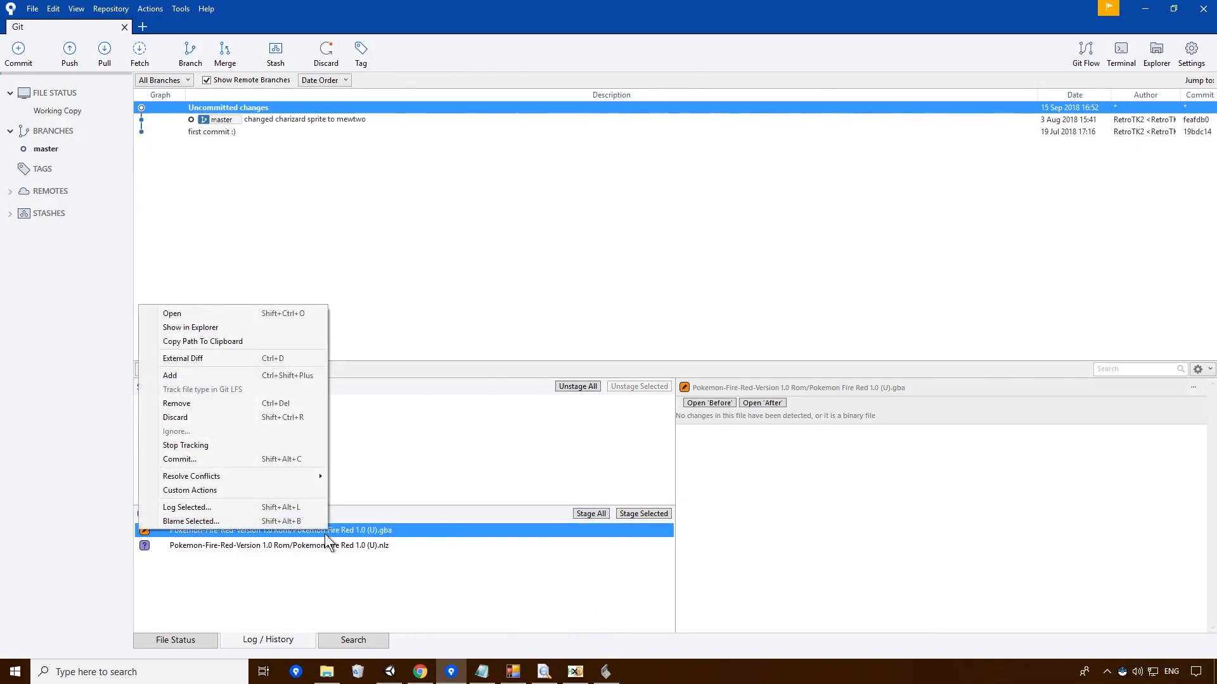
click(192, 415)
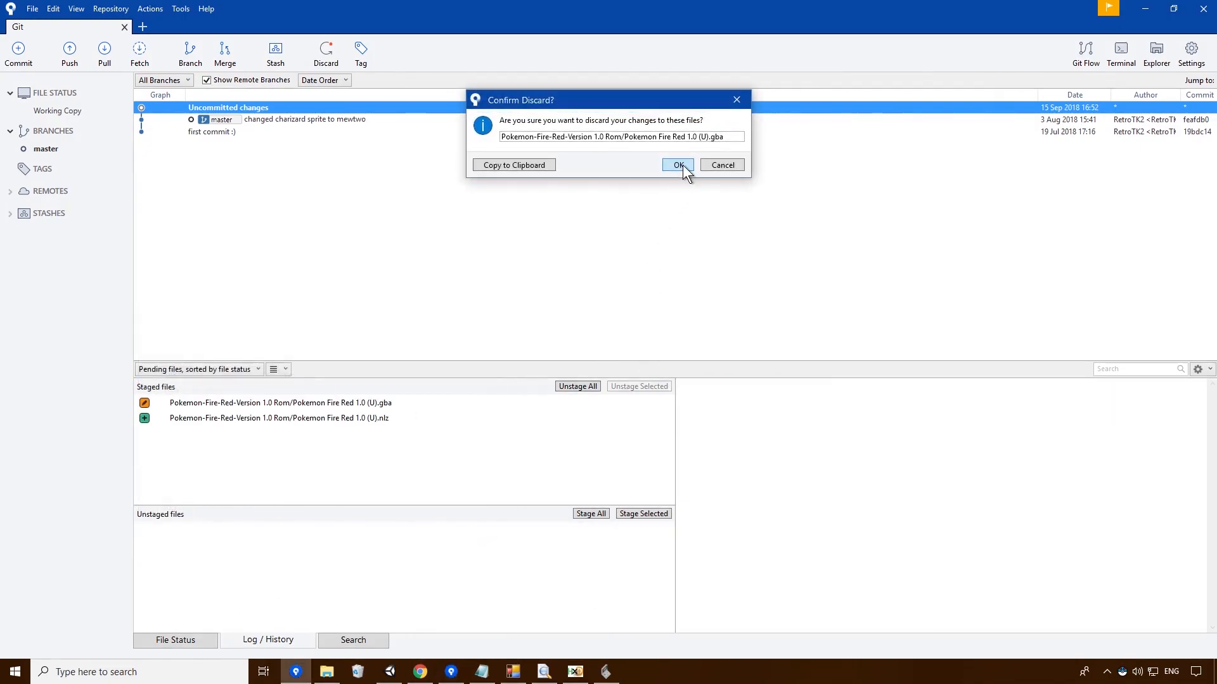
click(722, 165)
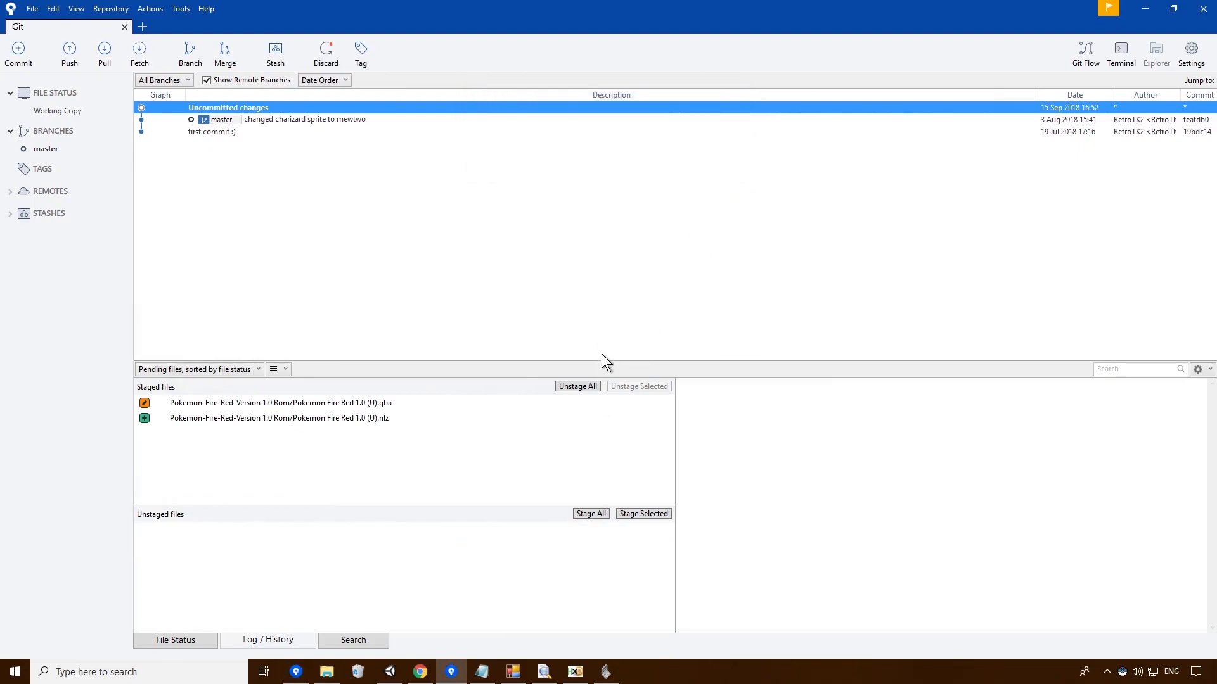
Unstage all files and discard the uncommitted changes to Pokemon Fire Red 1.0 (U).gba
click(584, 391)
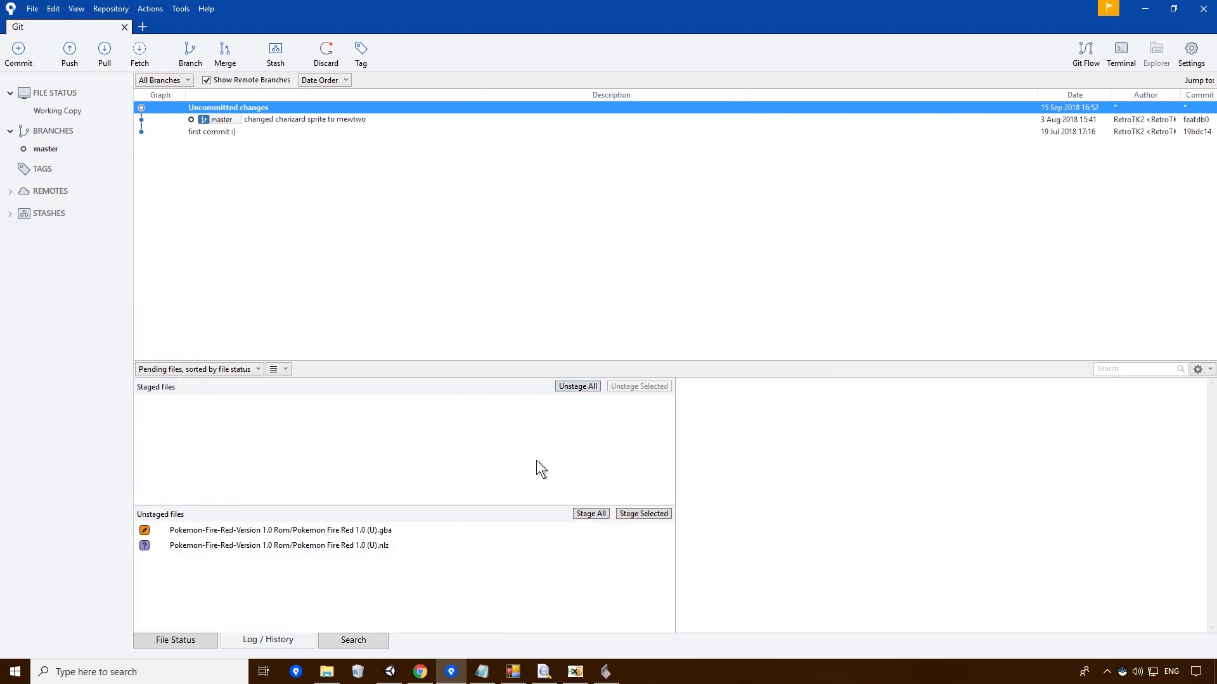
right_click(367, 529)
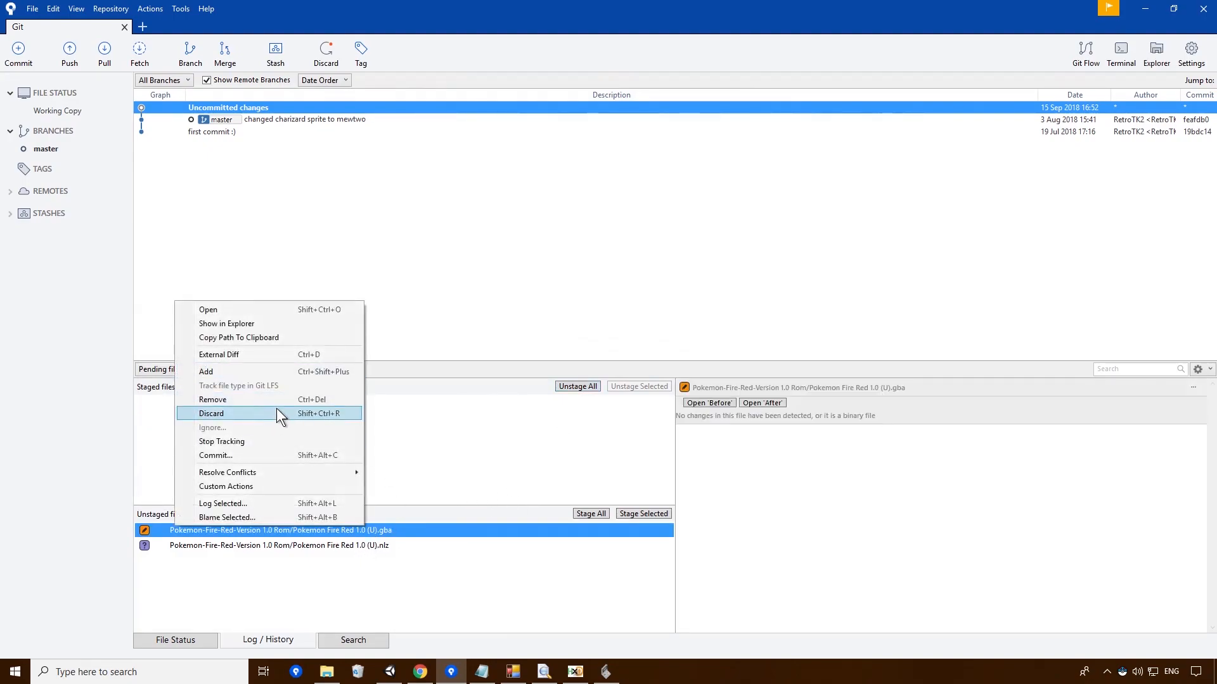
click(276, 413)
click(683, 163)
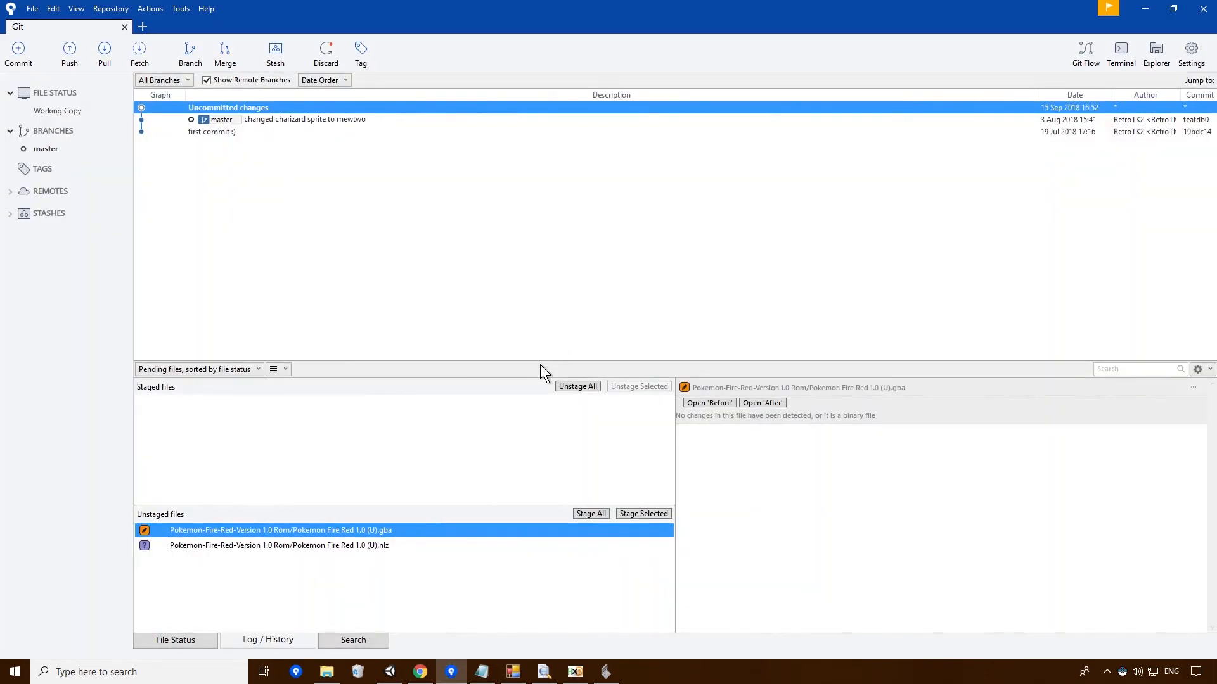
Return to HxD and reopen Pokemon Fire Red 1.0 (U).gba from the Pokemon-Fire-Red-Version 1.0 Rom folder
click(605, 673)
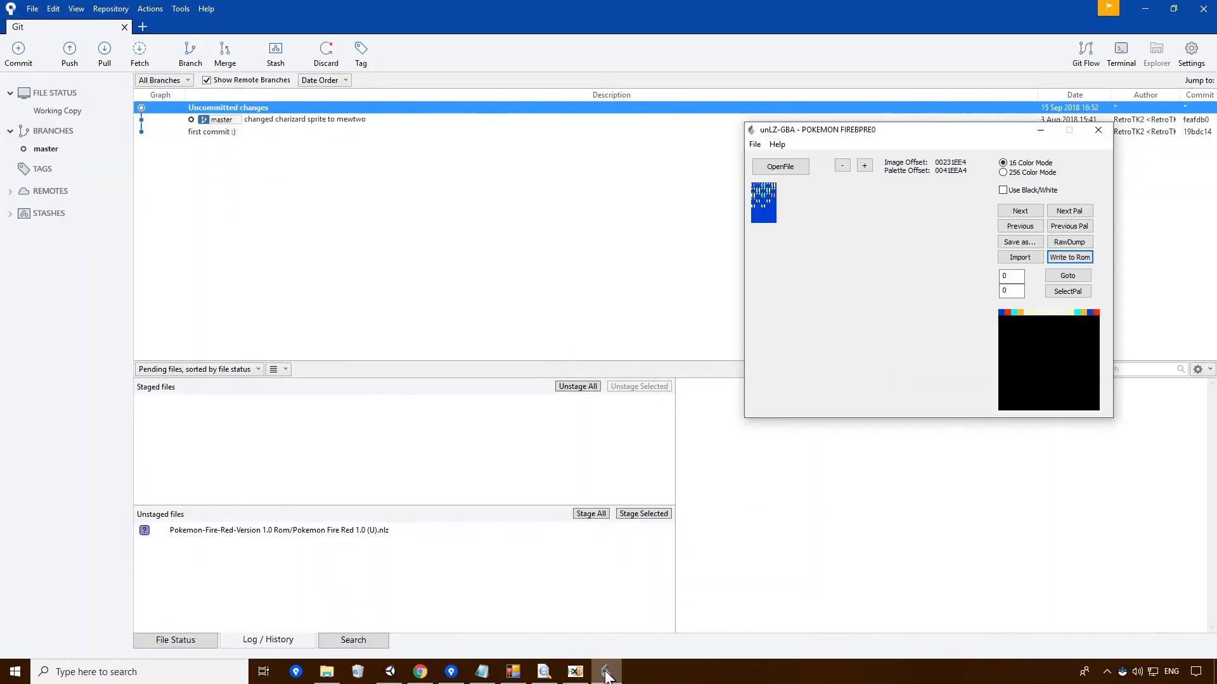
click(605, 673)
click(574, 672)
click(25, 23)
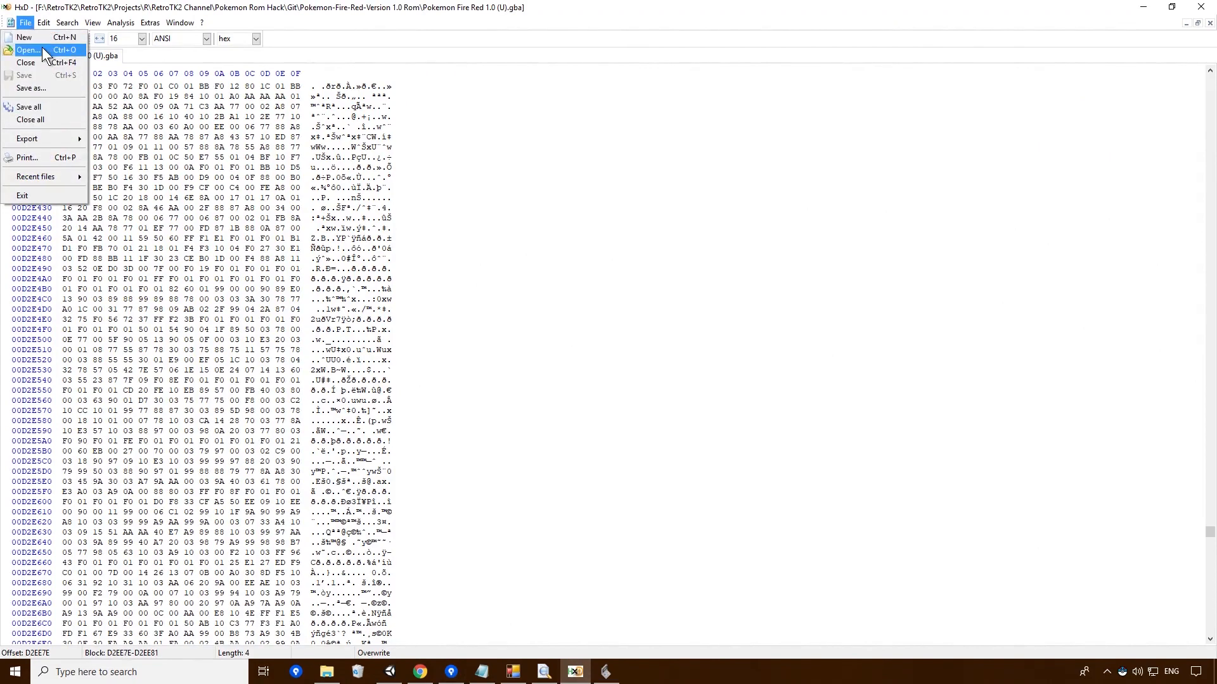
click(42, 47)
click(621, 204)
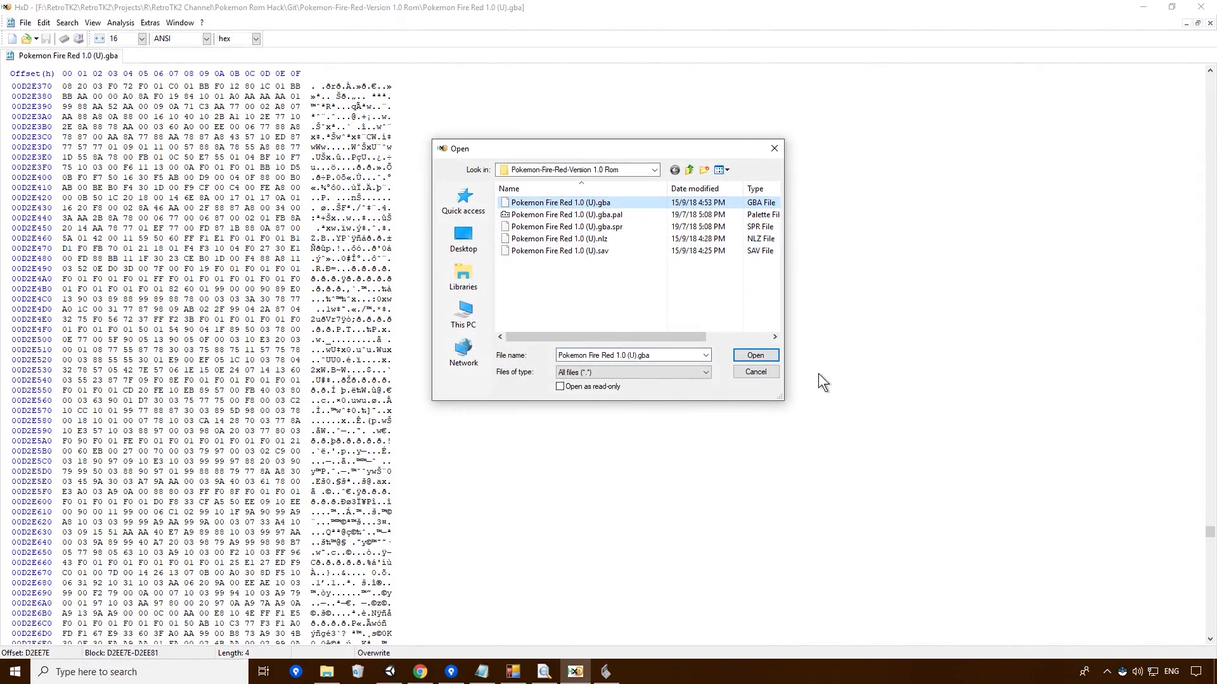
click(755, 356)
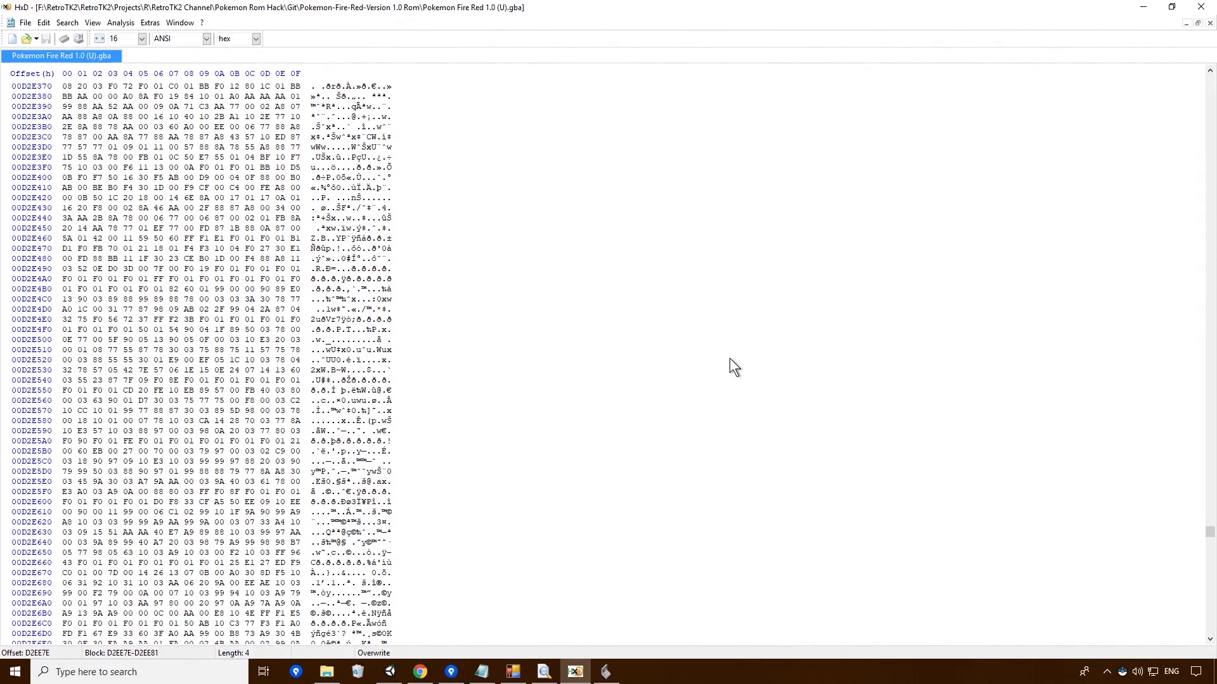
Try to select a block of ROM bytes starting at offset 08000000
right_click(40, 71)
click(32, 71)
right_click(32, 71)
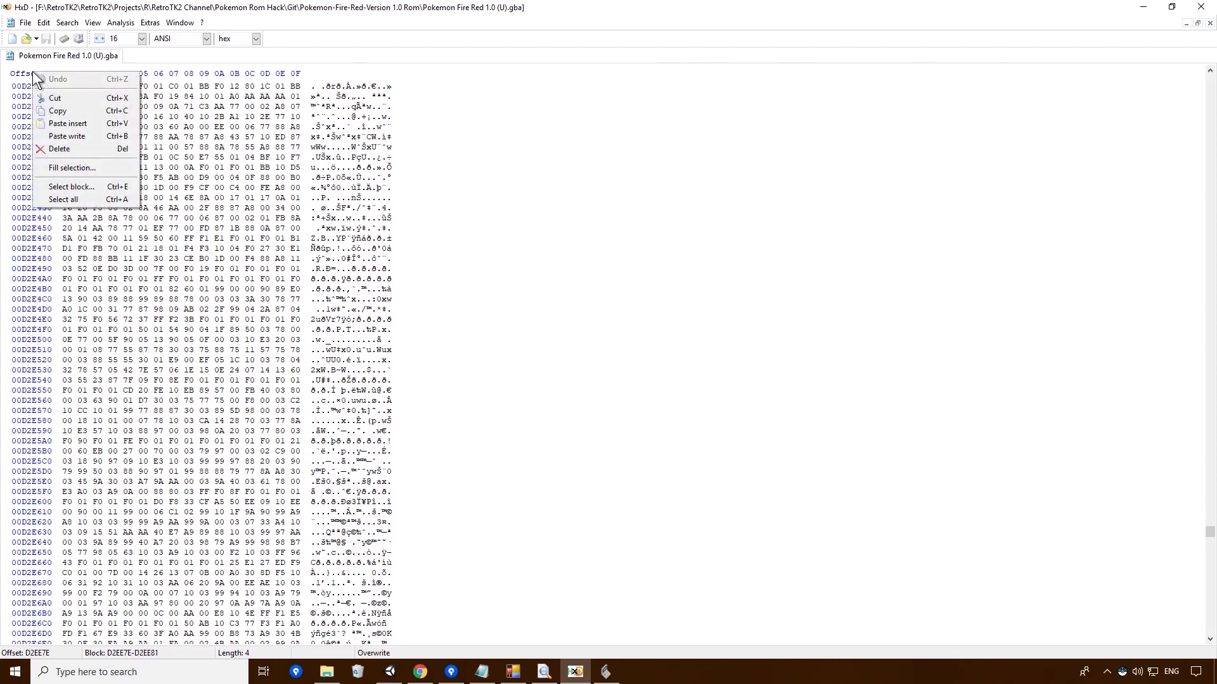
click(86, 185)
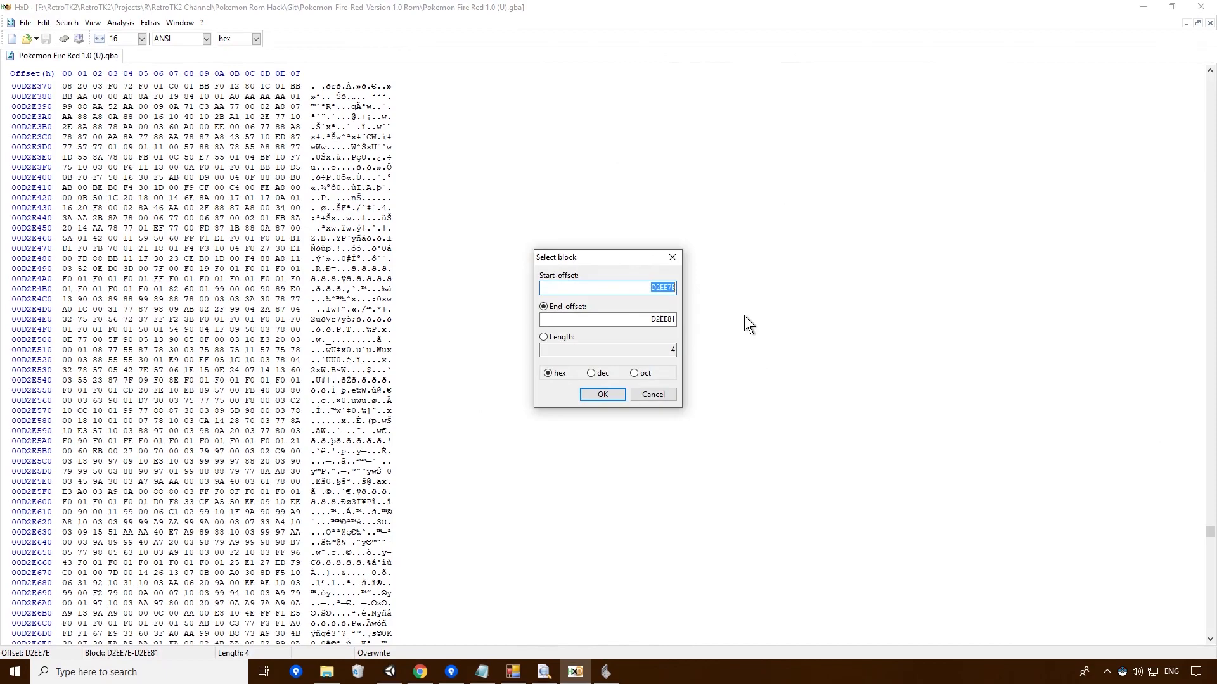
text(08000000)
key(Tab)
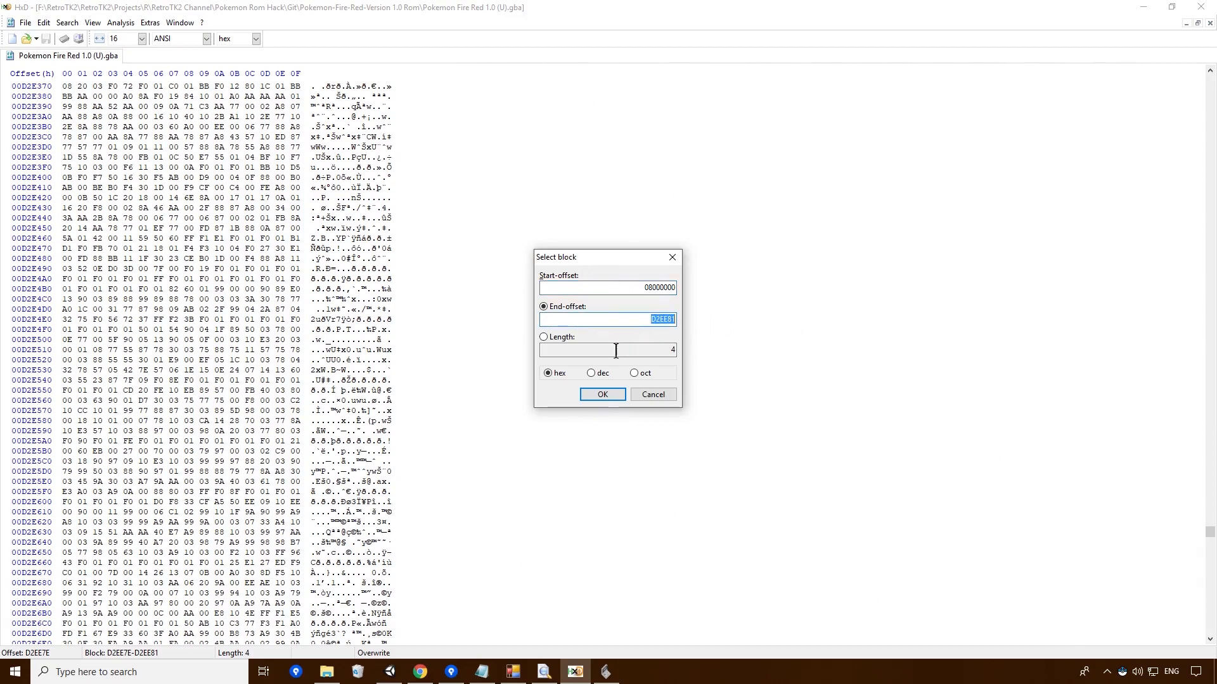
key(BackSpace)
key(Return)
click(683, 377)
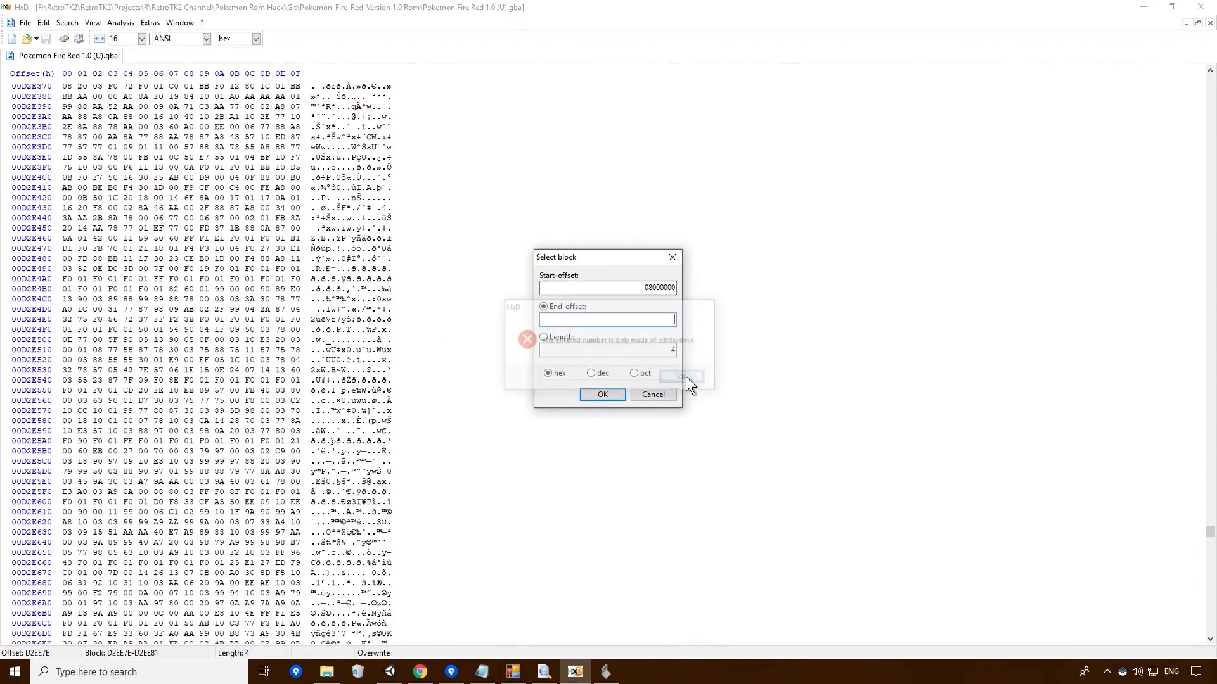
key(Return)
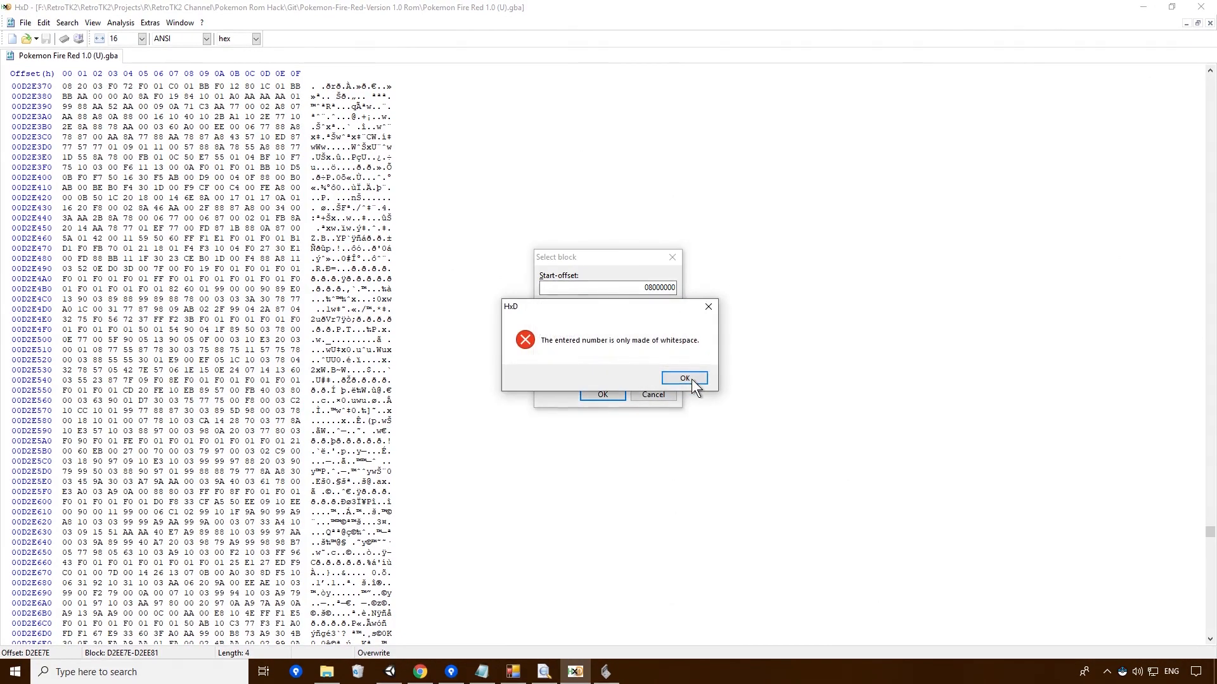
click(691, 379)
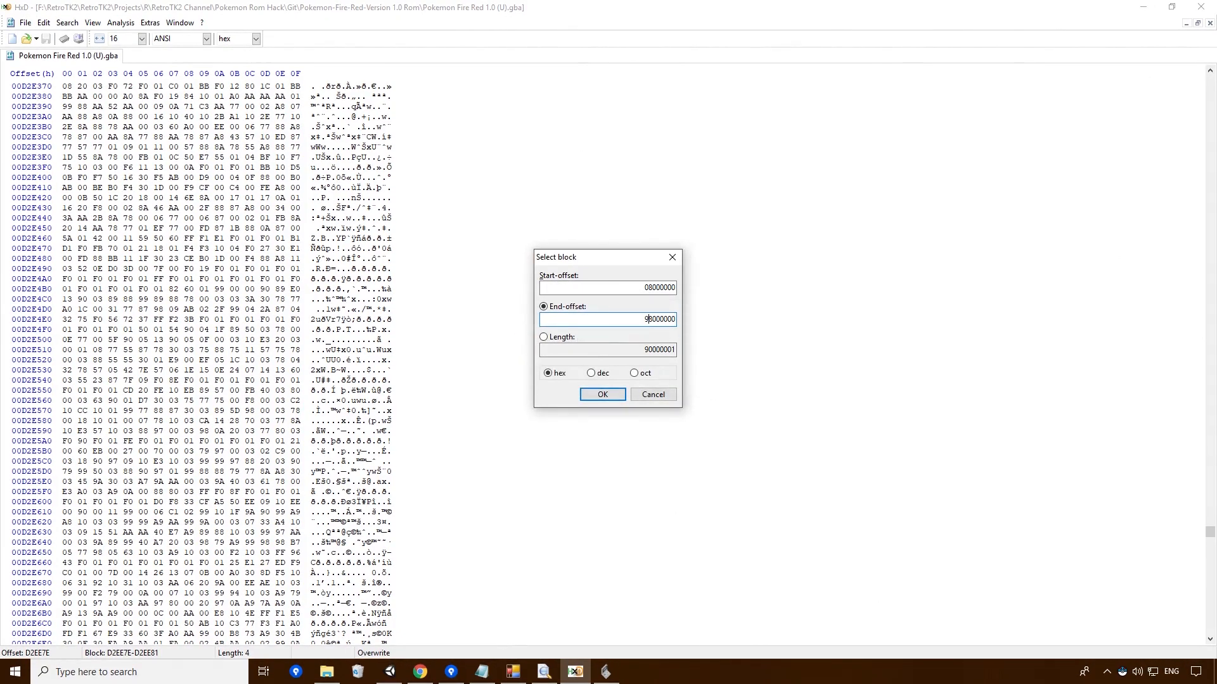
key(BackSpace)
click(610, 394)
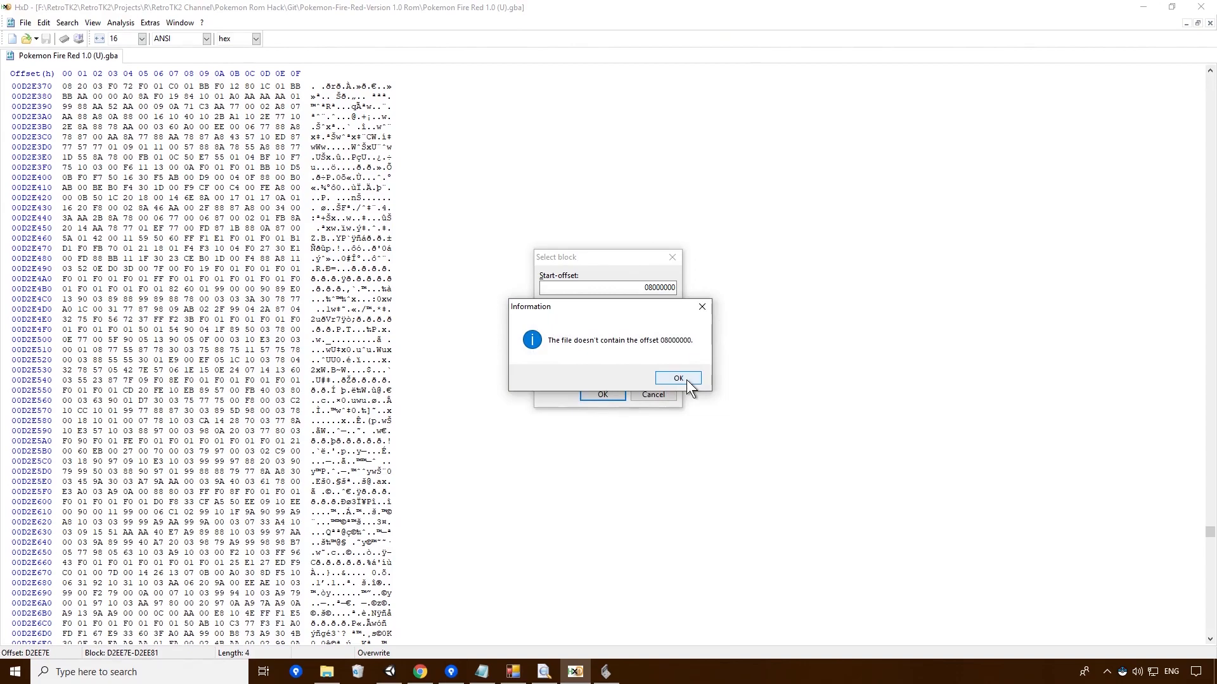
click(678, 378)
Select the block from offset 800000 to the end of the ROM and examine the bytes before it, around 007A1230
key(BackSpace)
click(605, 398)
scroll(593, 285, up, 20)
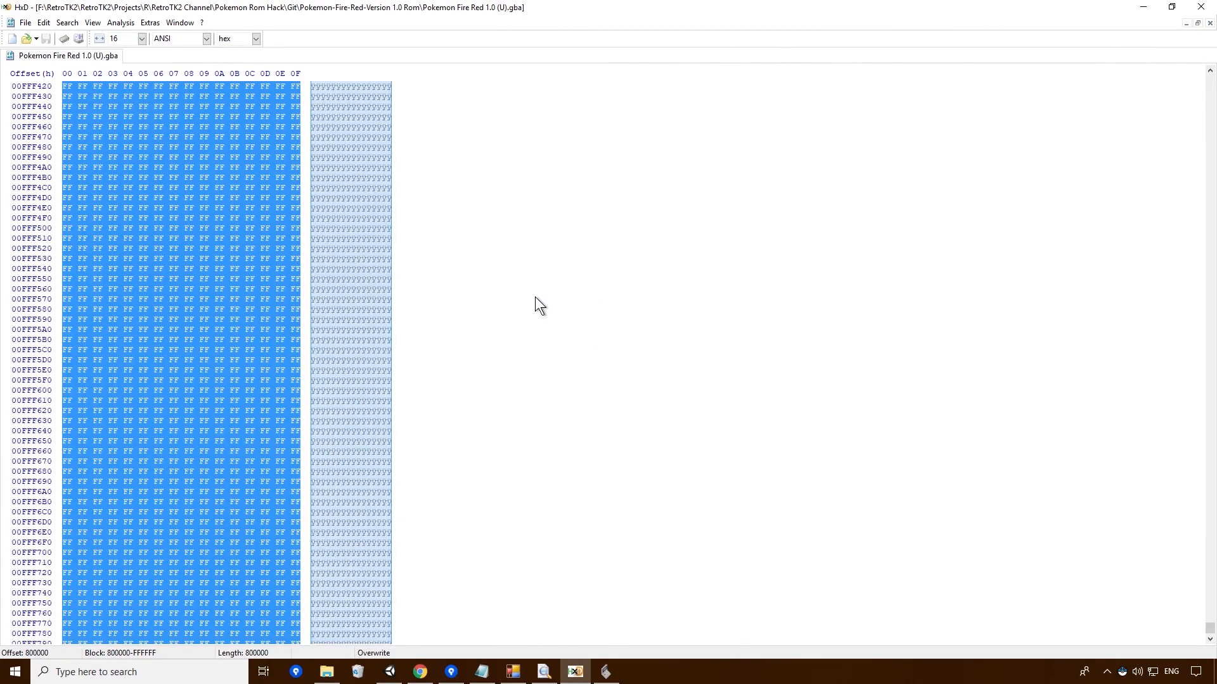
drag(1210, 629, 1210, 342)
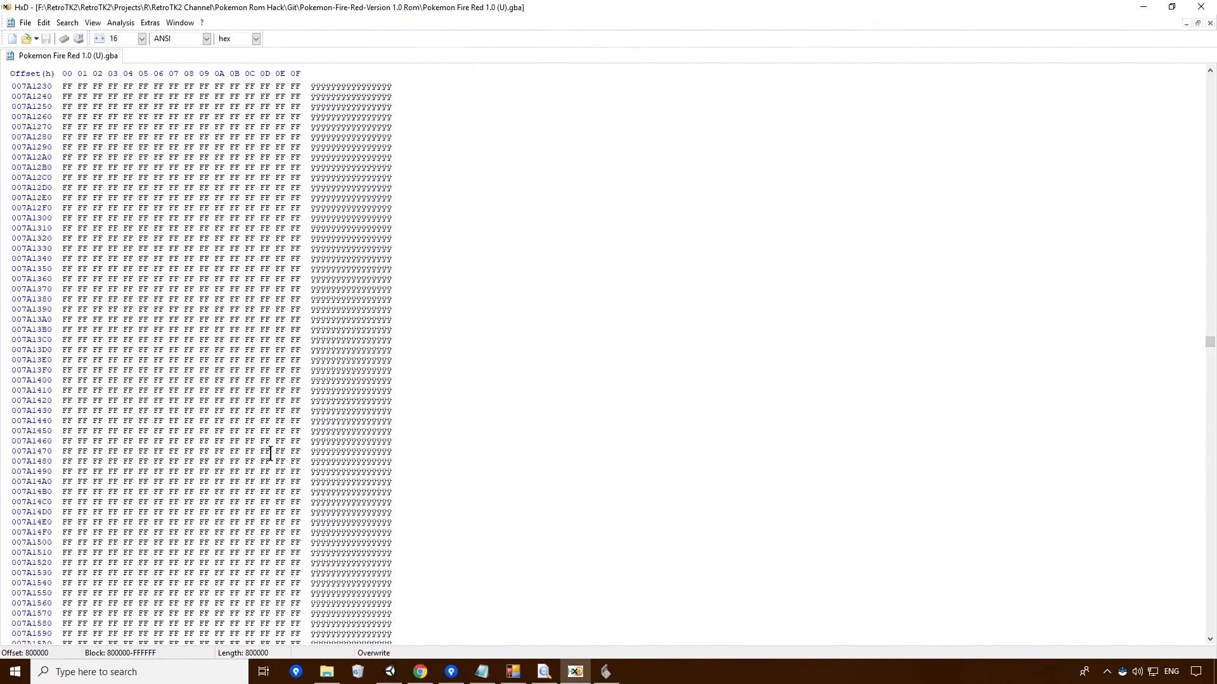
scroll(283, 503, down, 20)
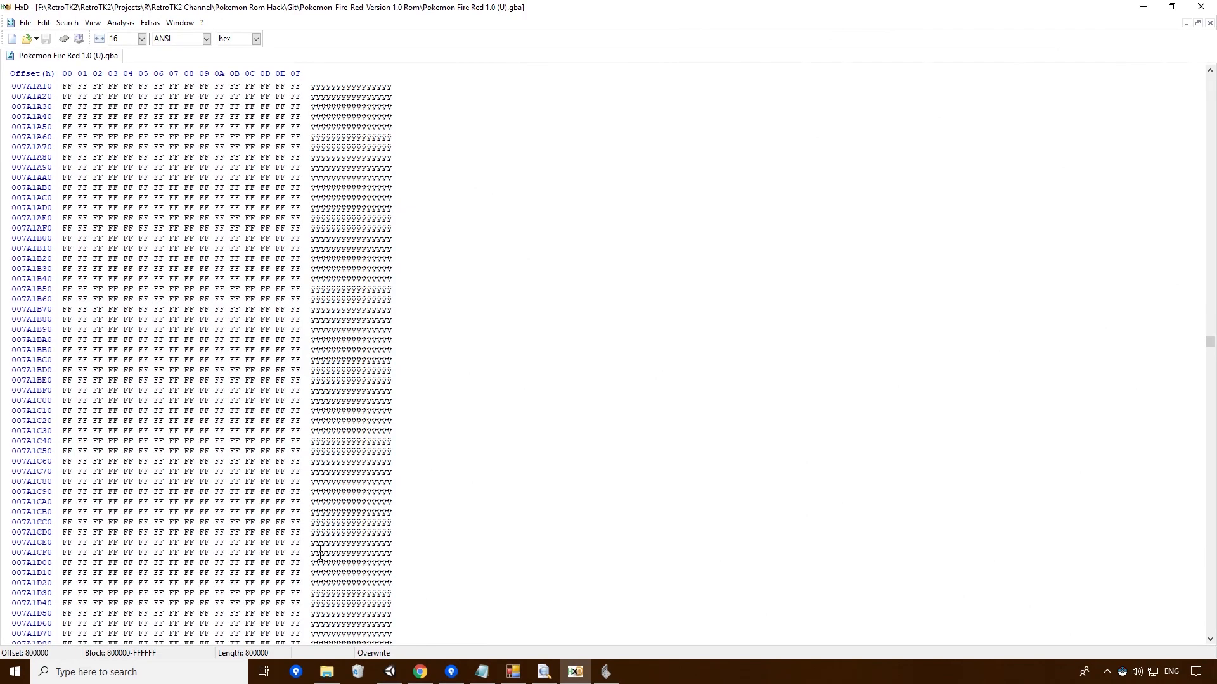
Switch to unLZ-GBA, set 256 Color Mode and import "fire red text tileset 256.png" from the desktop
click(1143, 7)
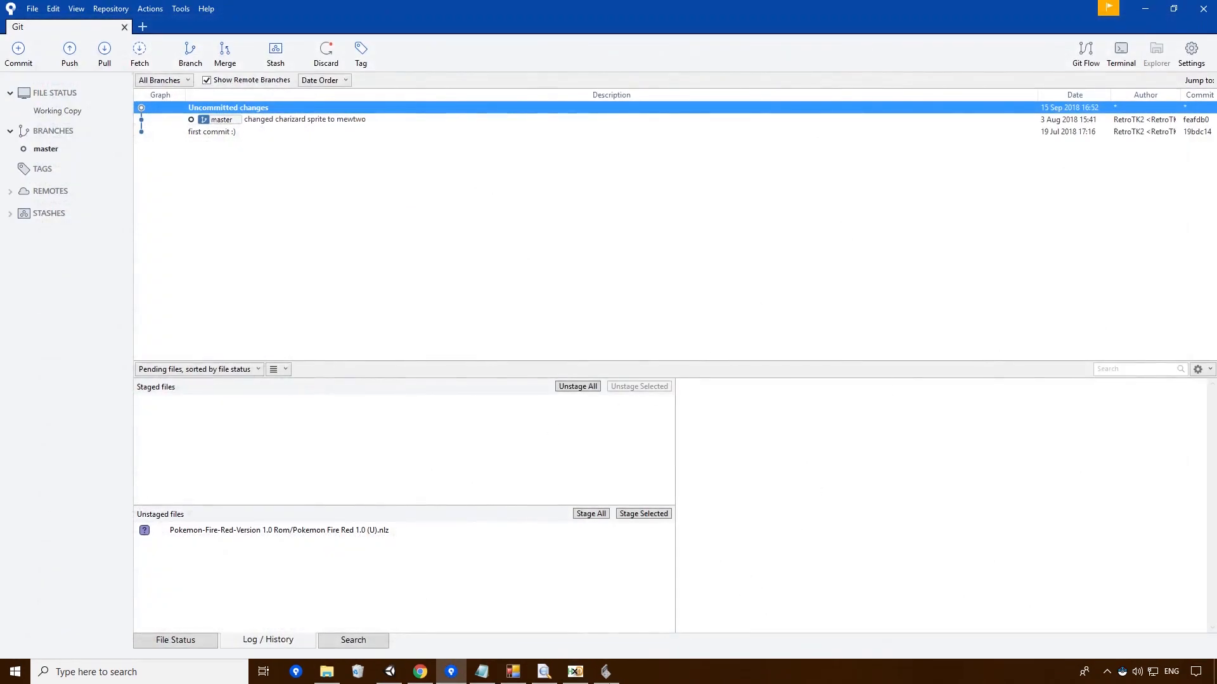
click(606, 673)
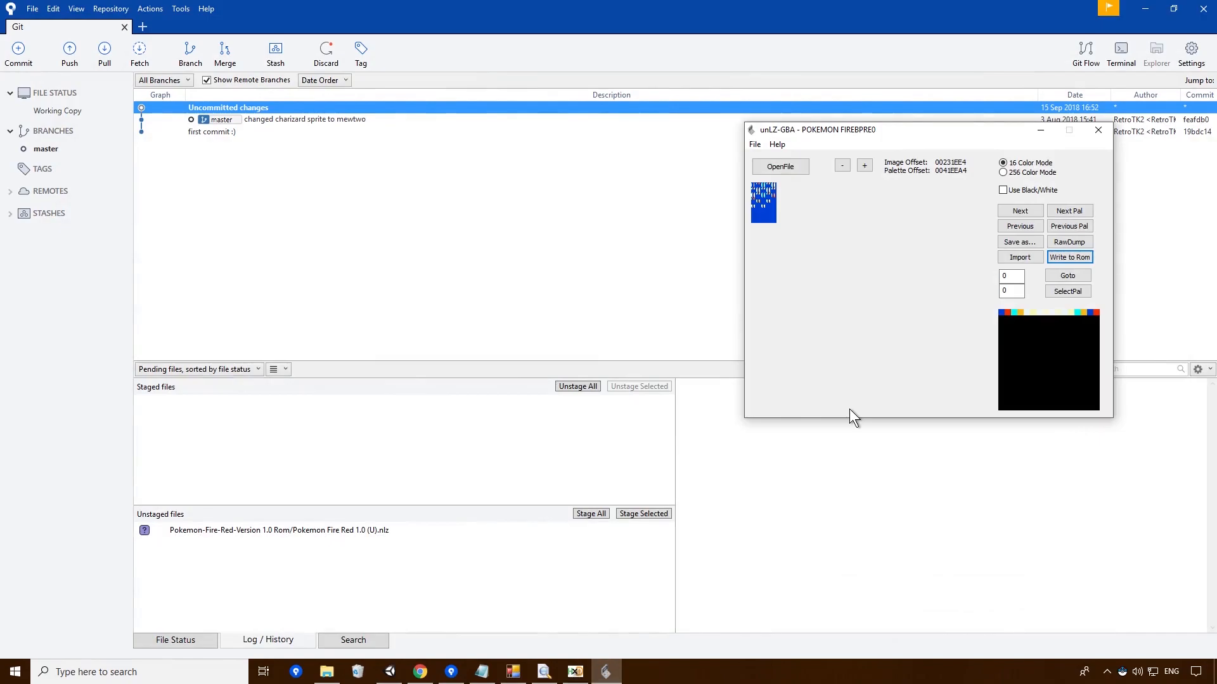
click(1014, 258)
click(781, 238)
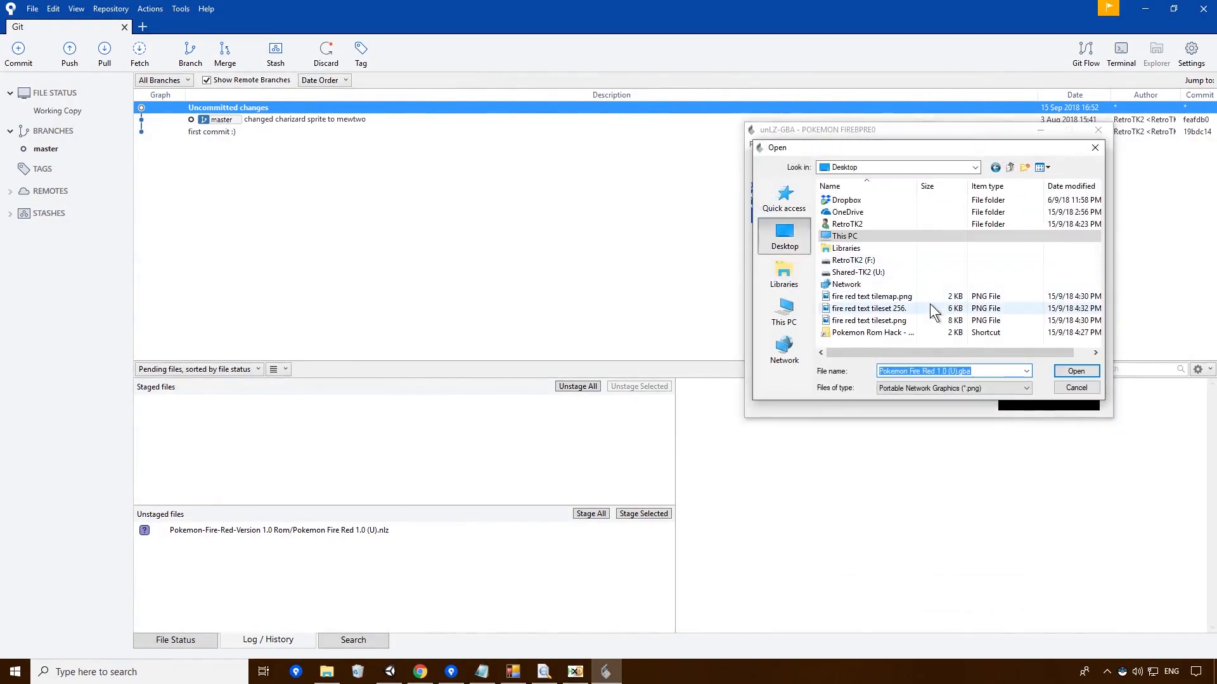
click(929, 310)
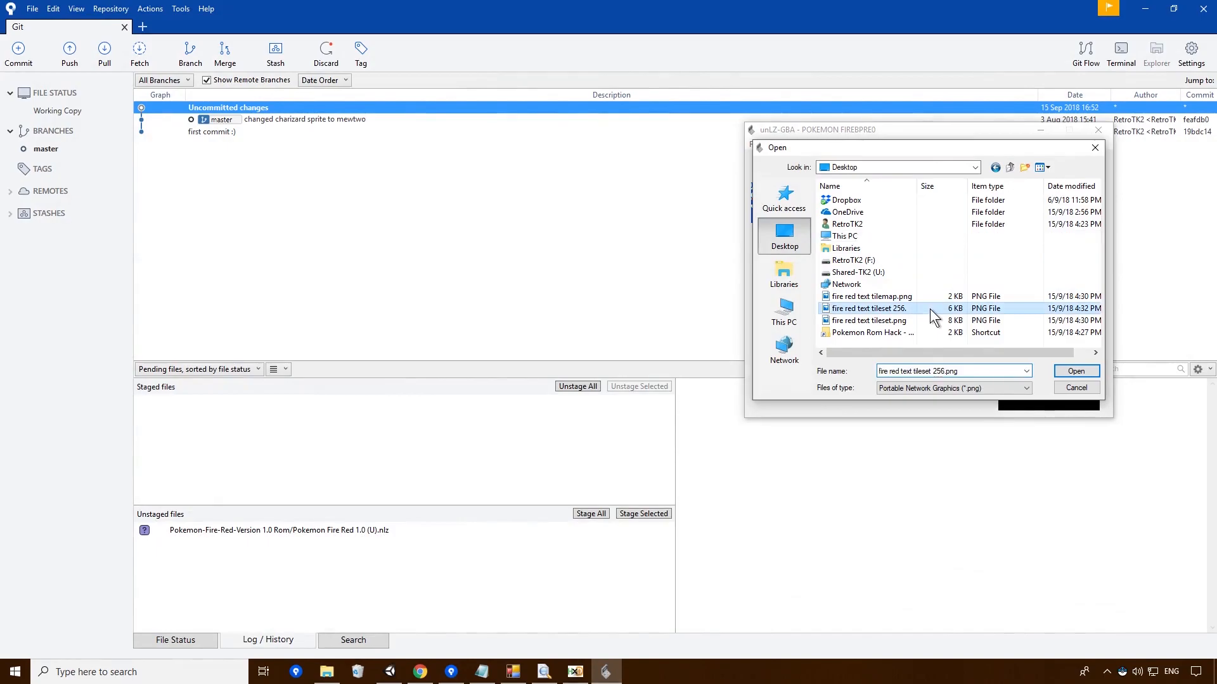
click(1076, 371)
click(1003, 172)
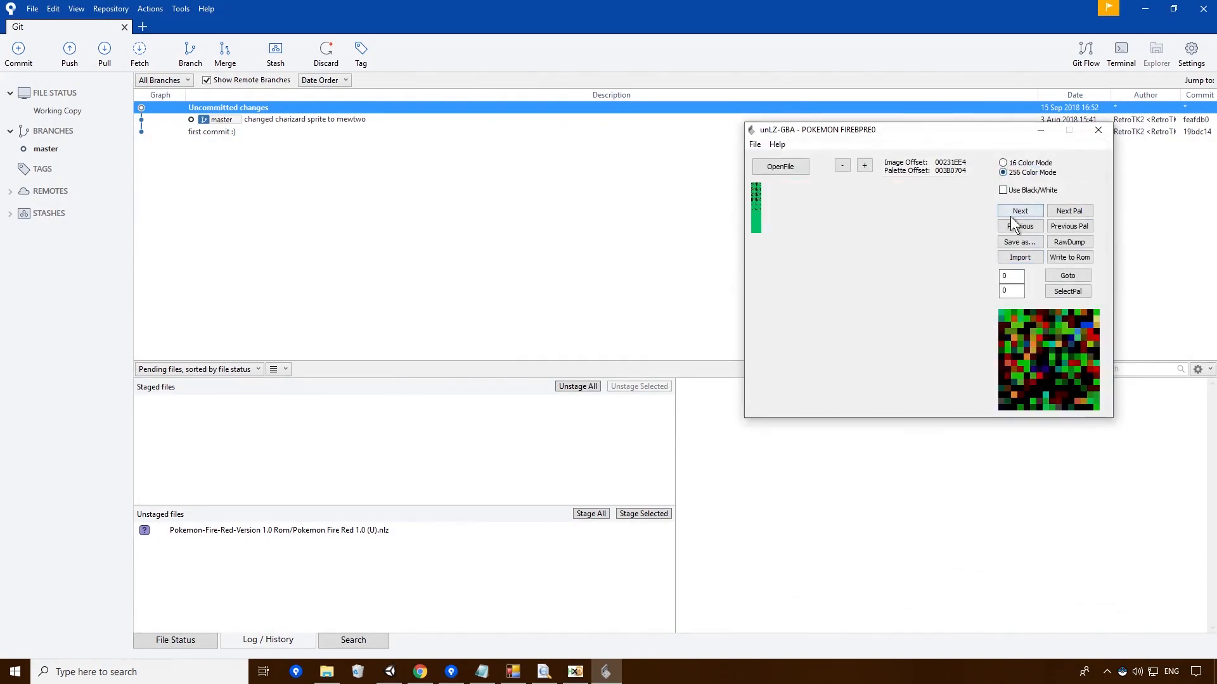
click(1019, 258)
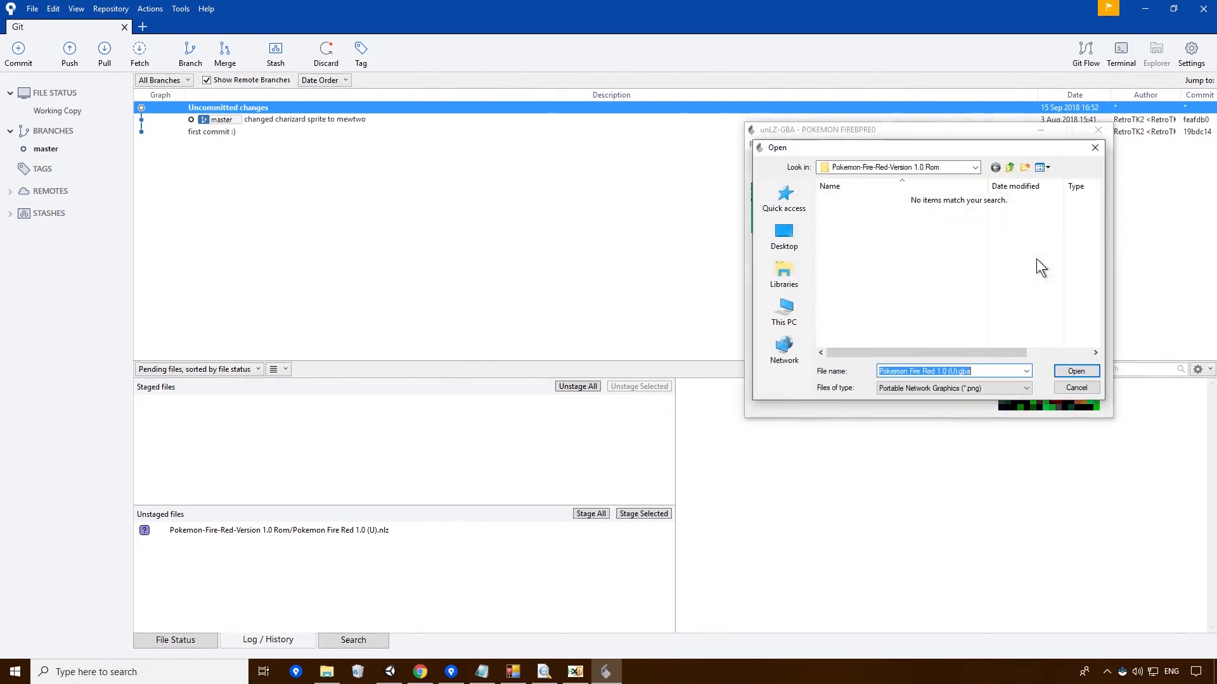
key(Escape)
click(779, 243)
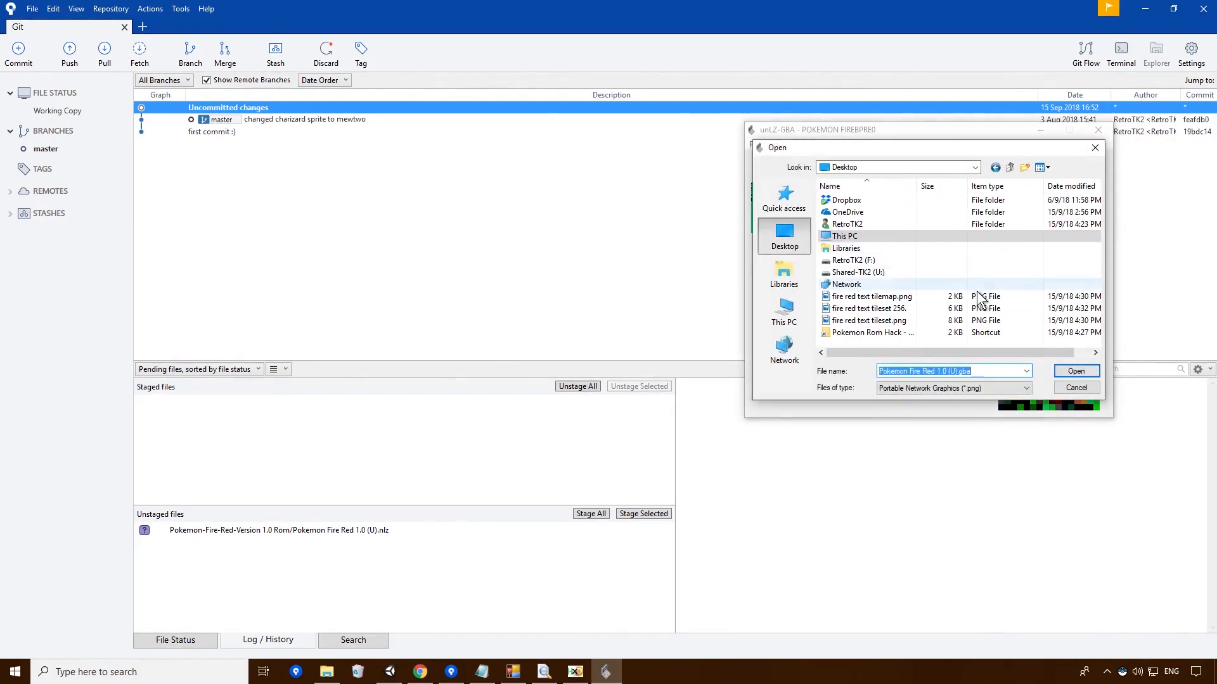
click(1077, 374)
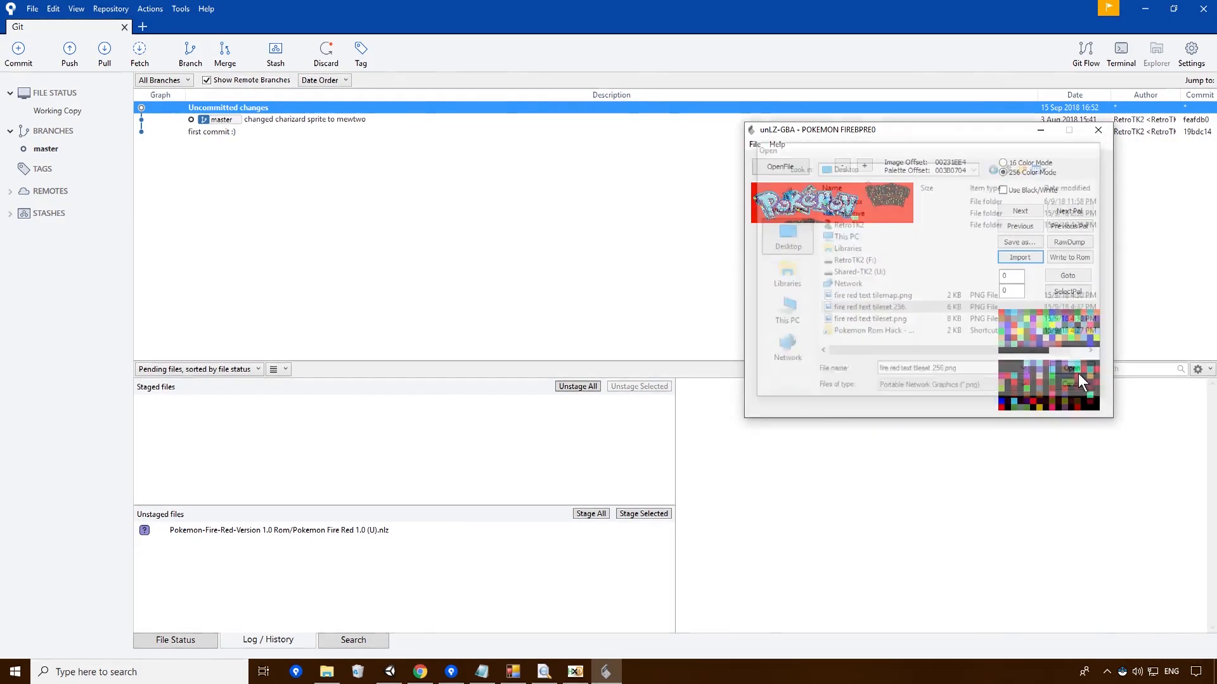
Begin writing the imported tileset to the ROM with 80000 as the image offset, and check the tileset's new offset in the Notepad notes
click(1071, 257)
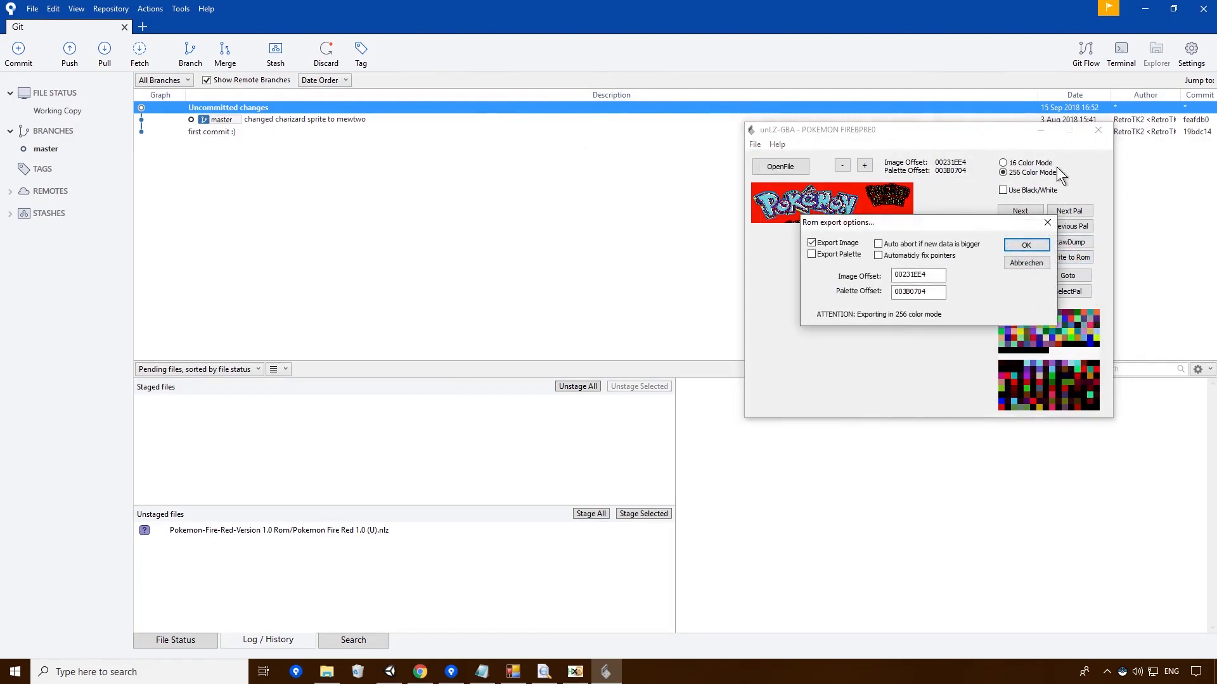
drag(902, 275, 973, 279)
text(80000)
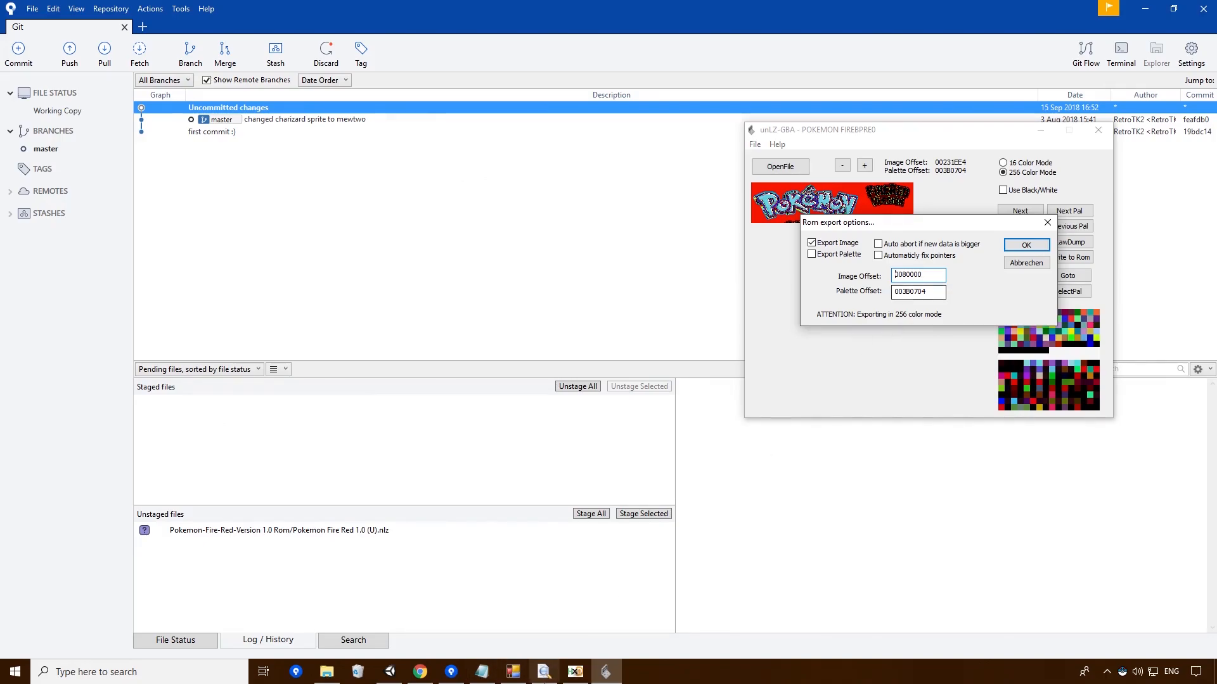
click(481, 672)
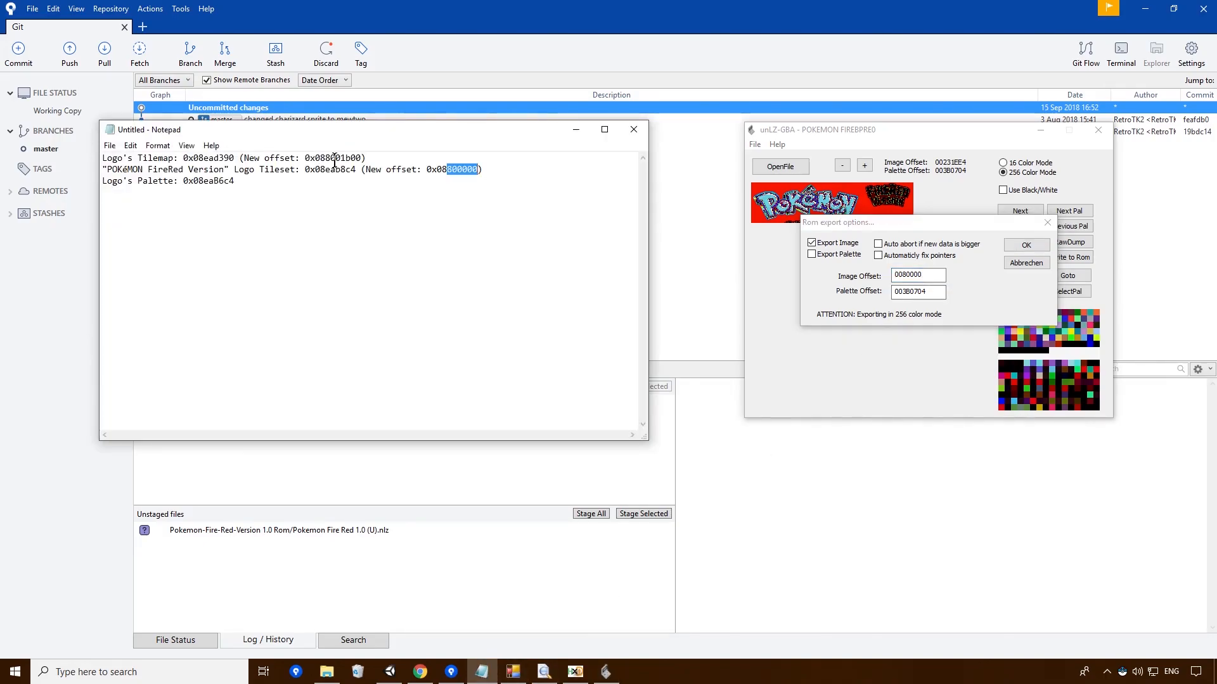
click(460, 169)
drag(463, 169, 477, 169)
click(451, 170)
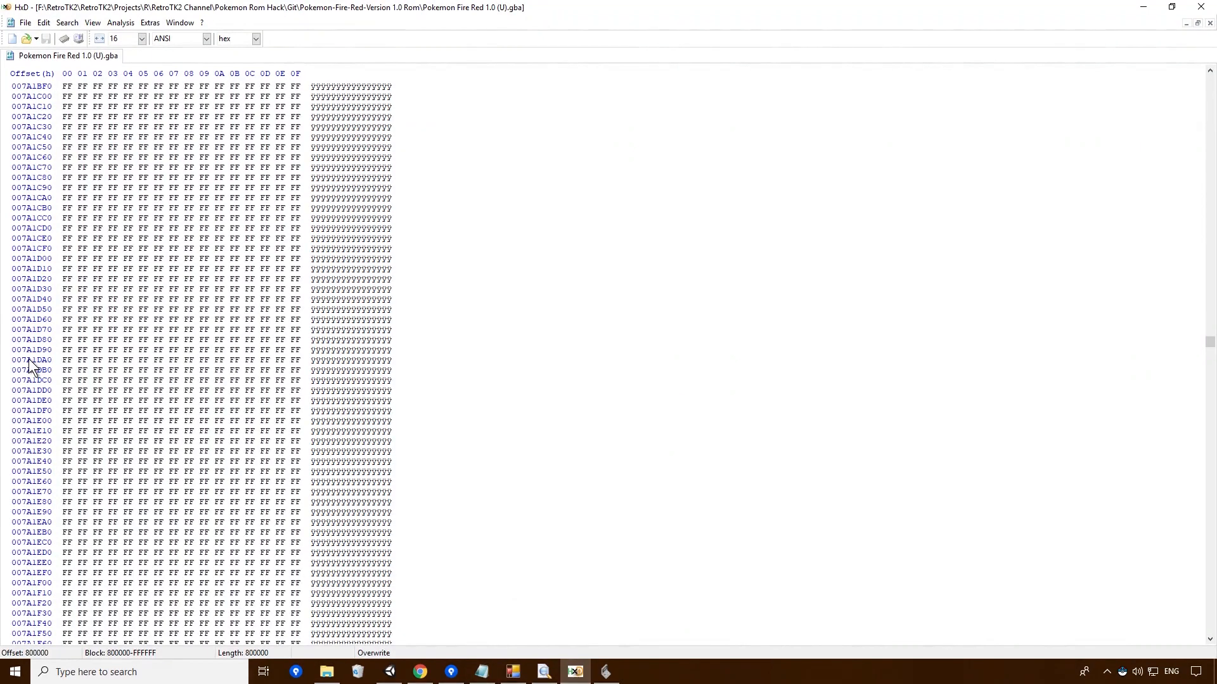
Copy the tileset's new offset digits 800000 from the Notepad notes
drag(1208, 342, 1172, 147)
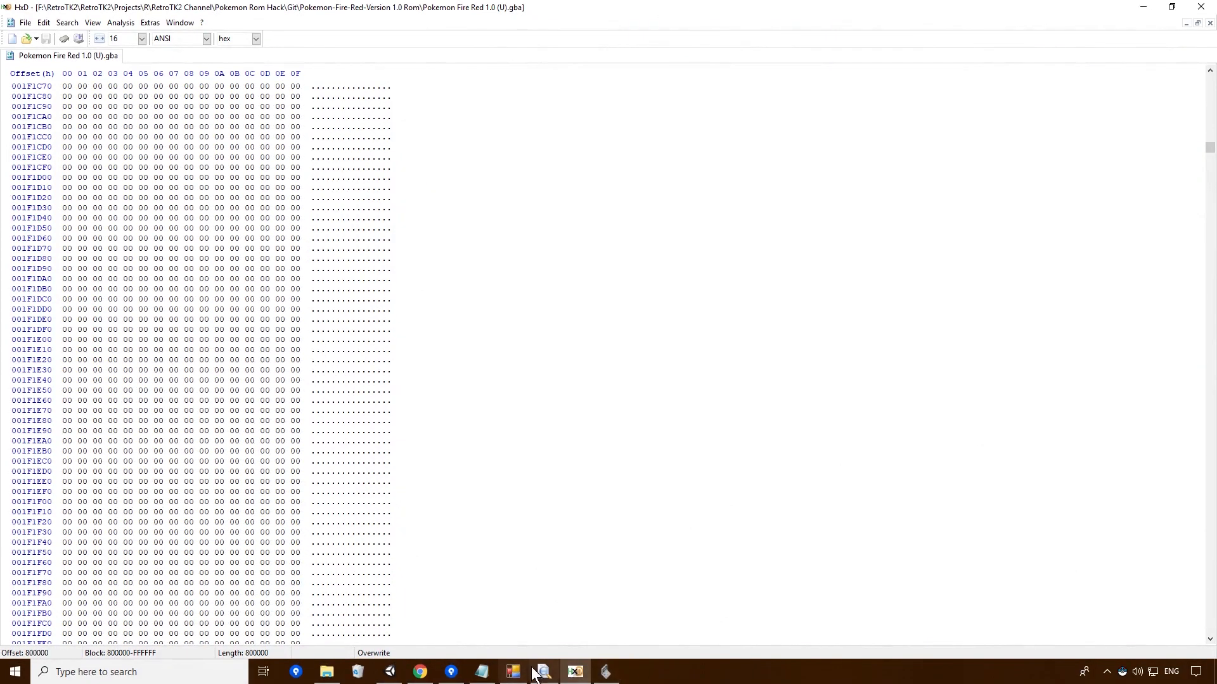
click(482, 672)
click(447, 206)
double_click(447, 169)
click(447, 170)
double_click(459, 173)
click(467, 171)
drag(447, 170, 481, 170)
key(ctrl+c)
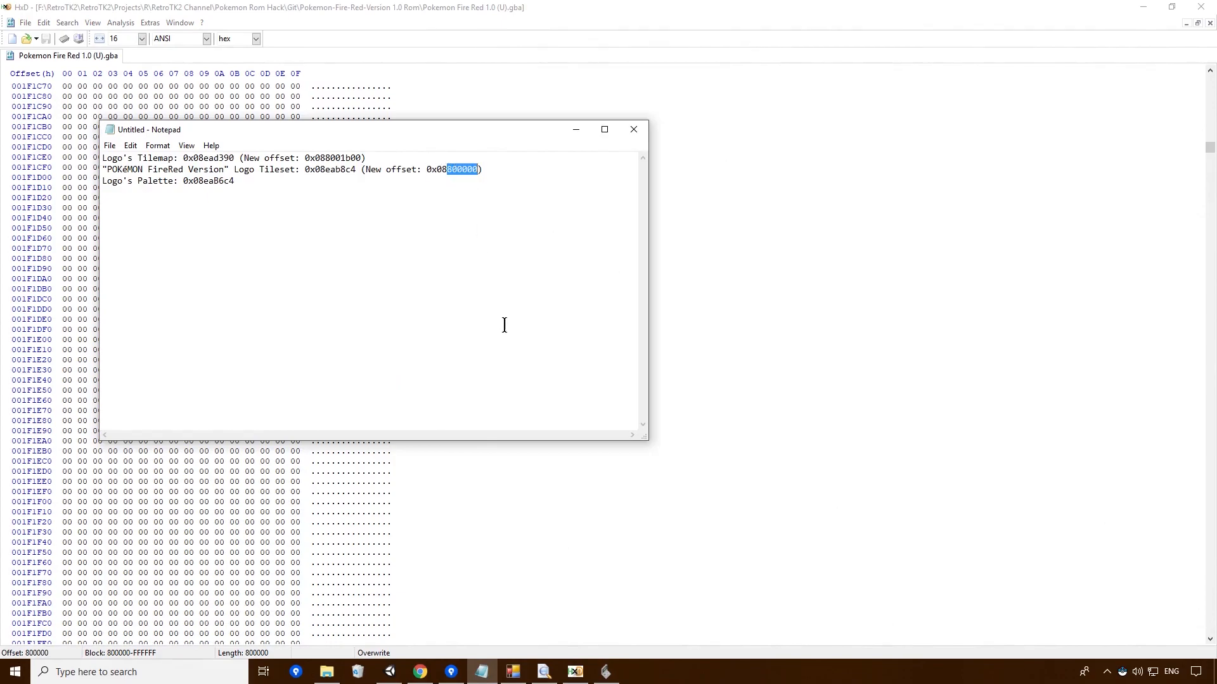
Switch to unLZ-GBA, set the image offset to 00800000 and write only the image to the ROM
click(607, 670)
drag(904, 274, 943, 274)
key(ctrl+v)
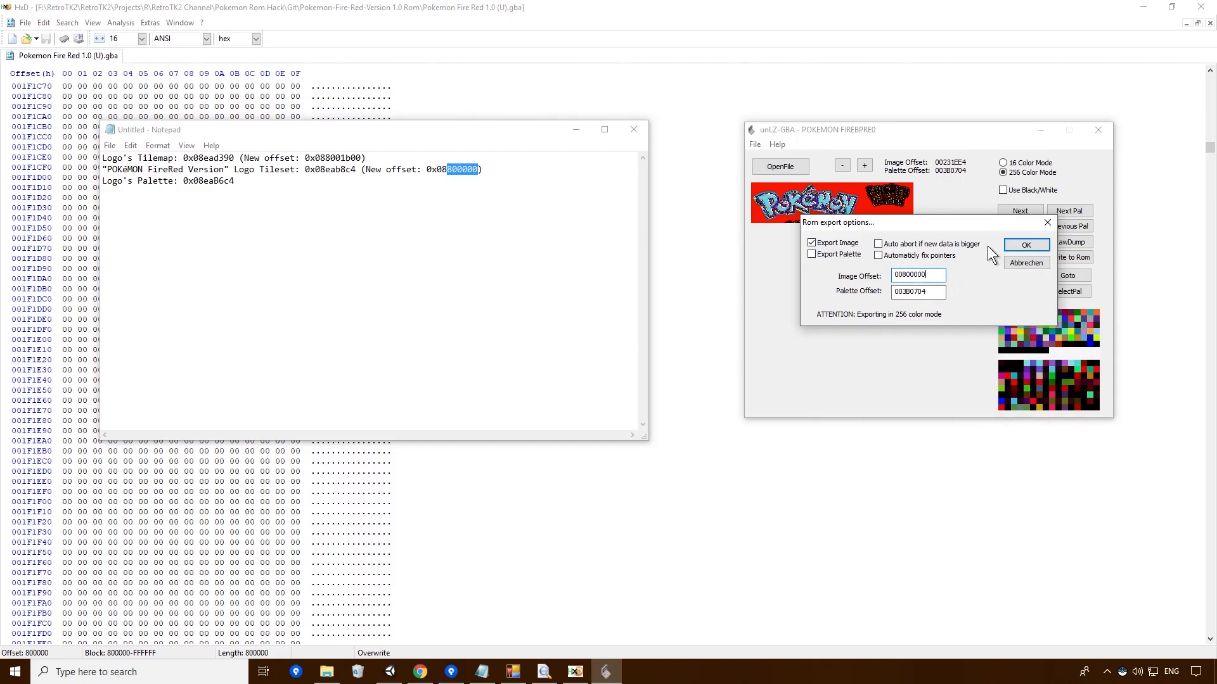
click(1026, 246)
click(640, 534)
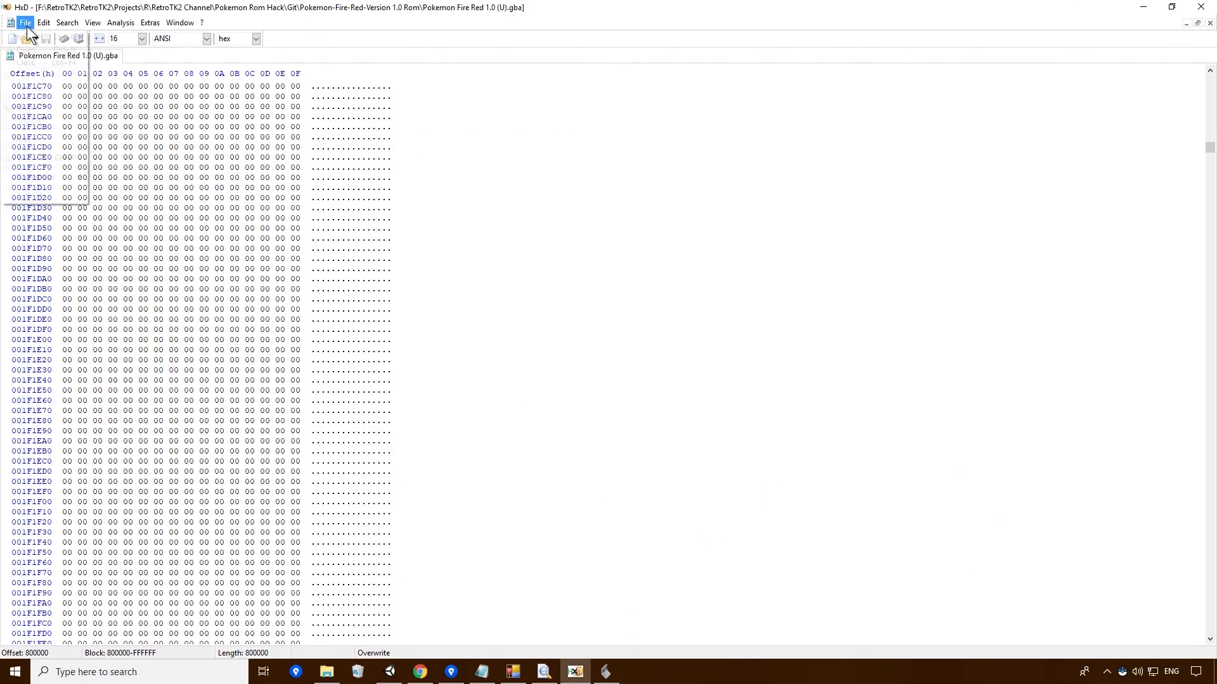
Reopen Pokemon Fire Red 1.0 (U).gba in HxD
click(27, 27)
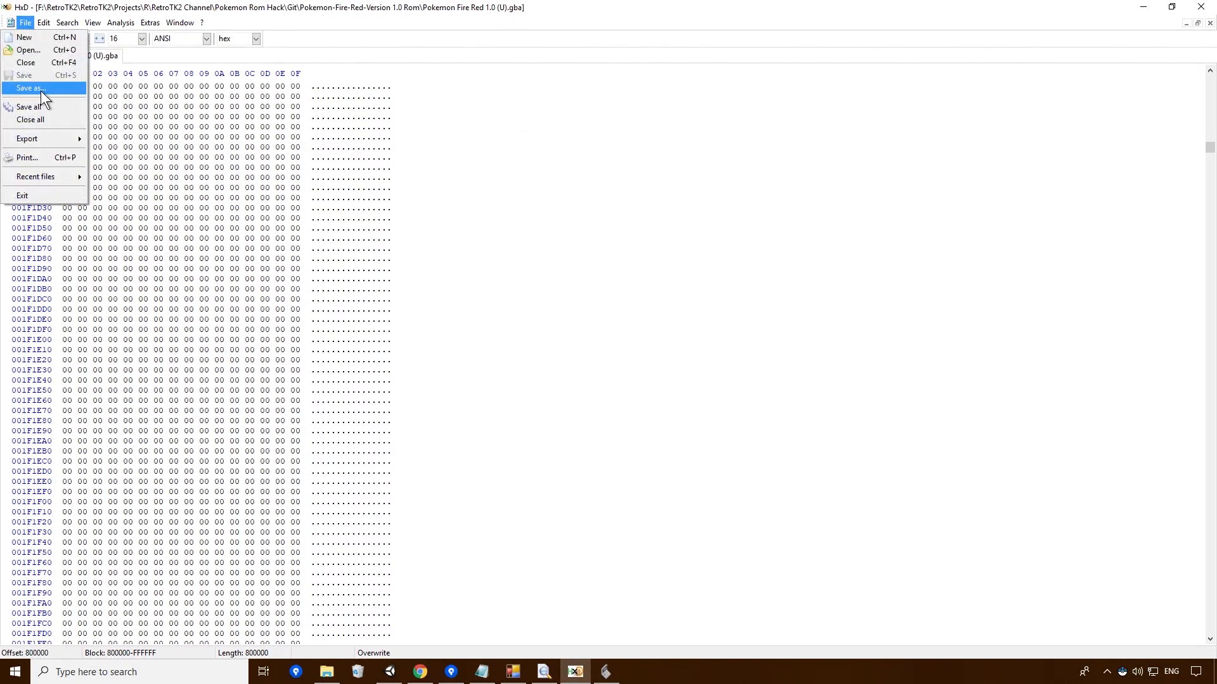
click(57, 50)
click(621, 202)
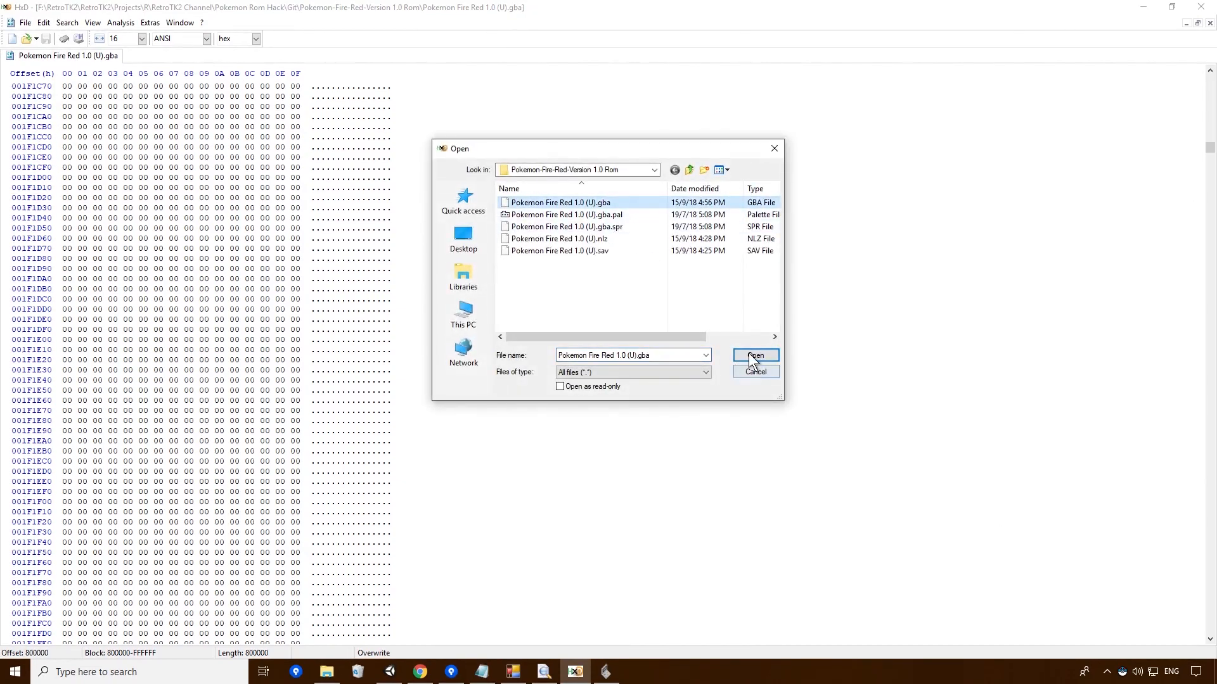
click(749, 354)
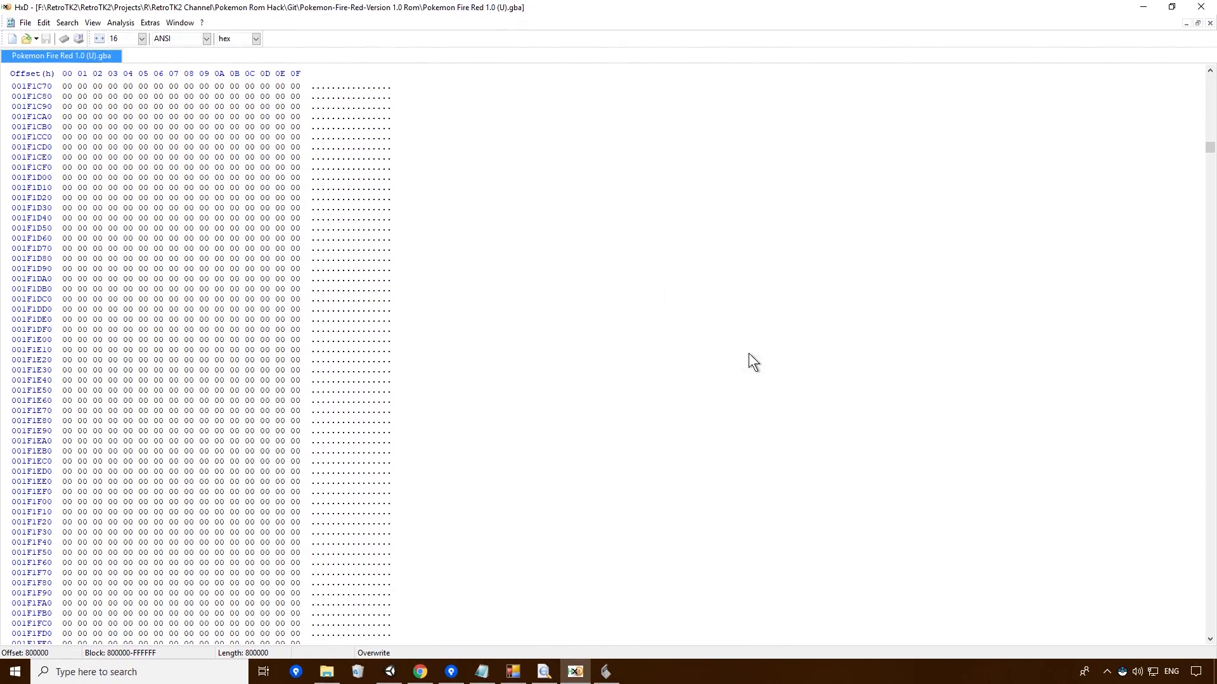
Select the ROM block from offset 800000 to FFFFFF and examine its bytes
right_click(37, 72)
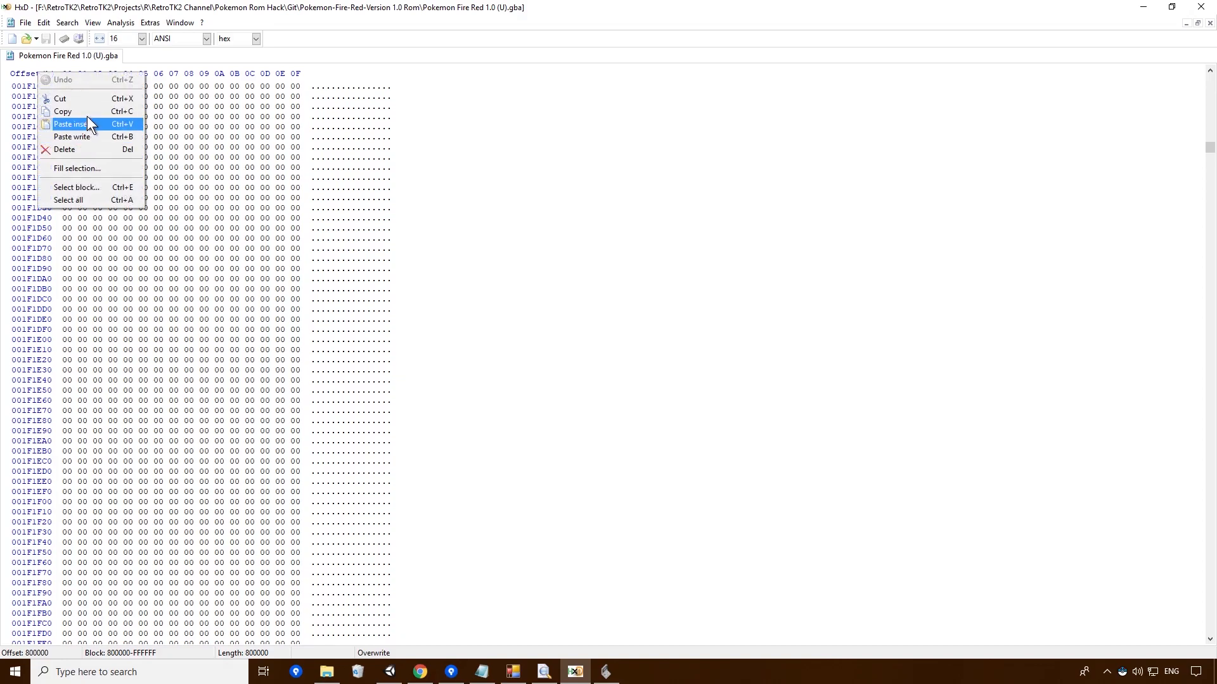
click(100, 187)
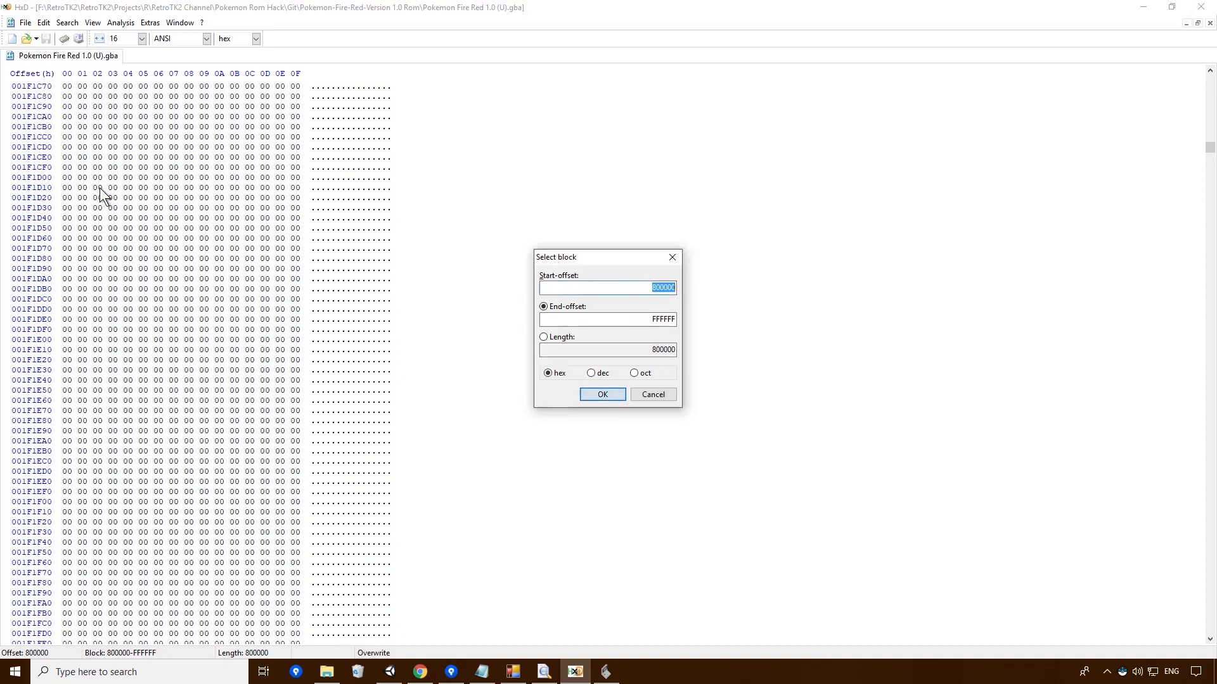
click(602, 394)
scroll(868, 294, up, 15)
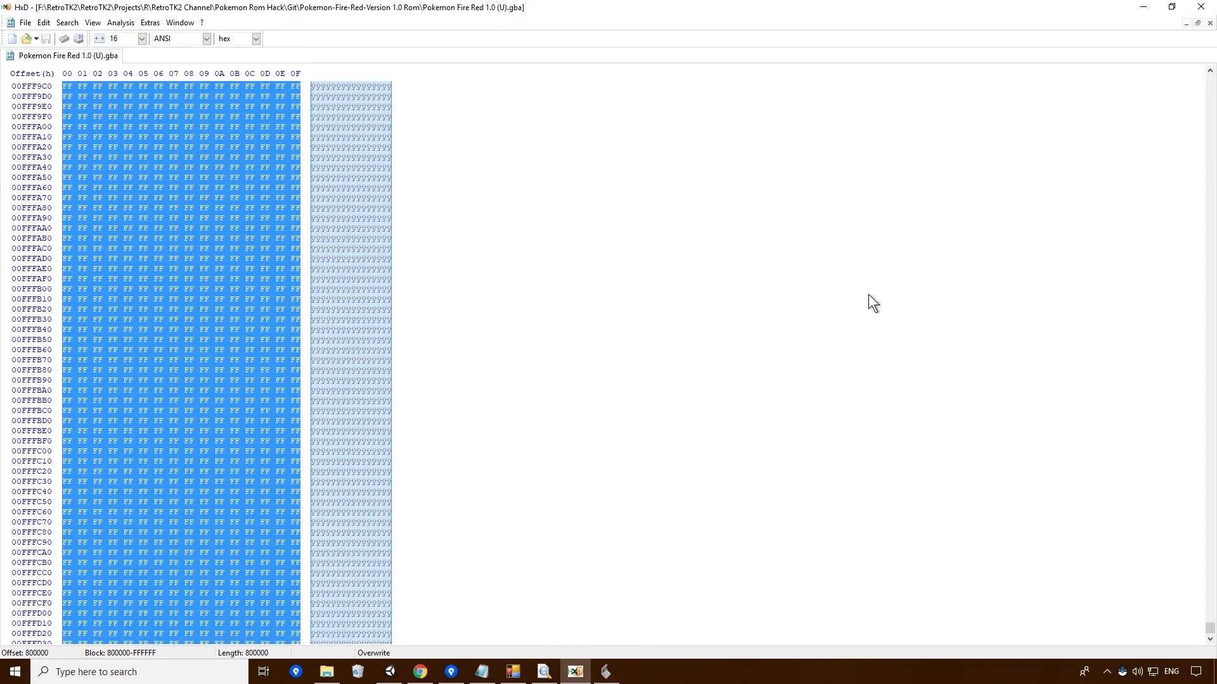
Select a block of length 1 at offset 800000 and examine the tileset data from there on
right_click(33, 81)
click(93, 192)
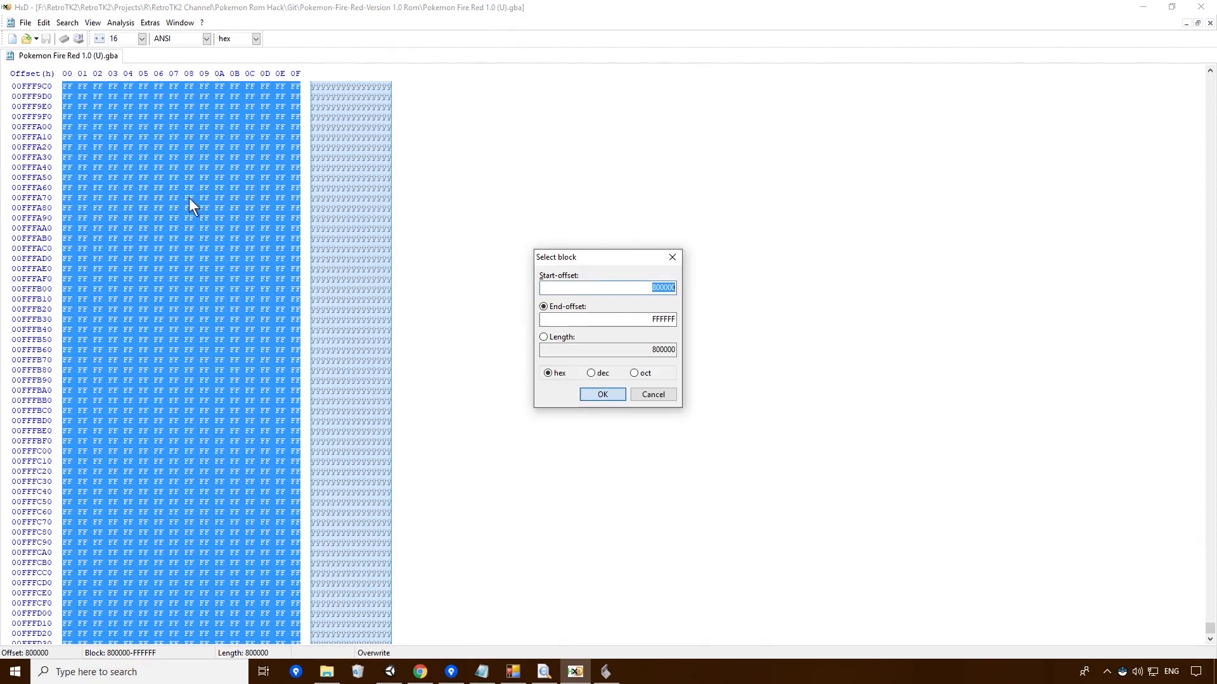
drag(652, 287, 690, 304)
drag(653, 349, 686, 351)
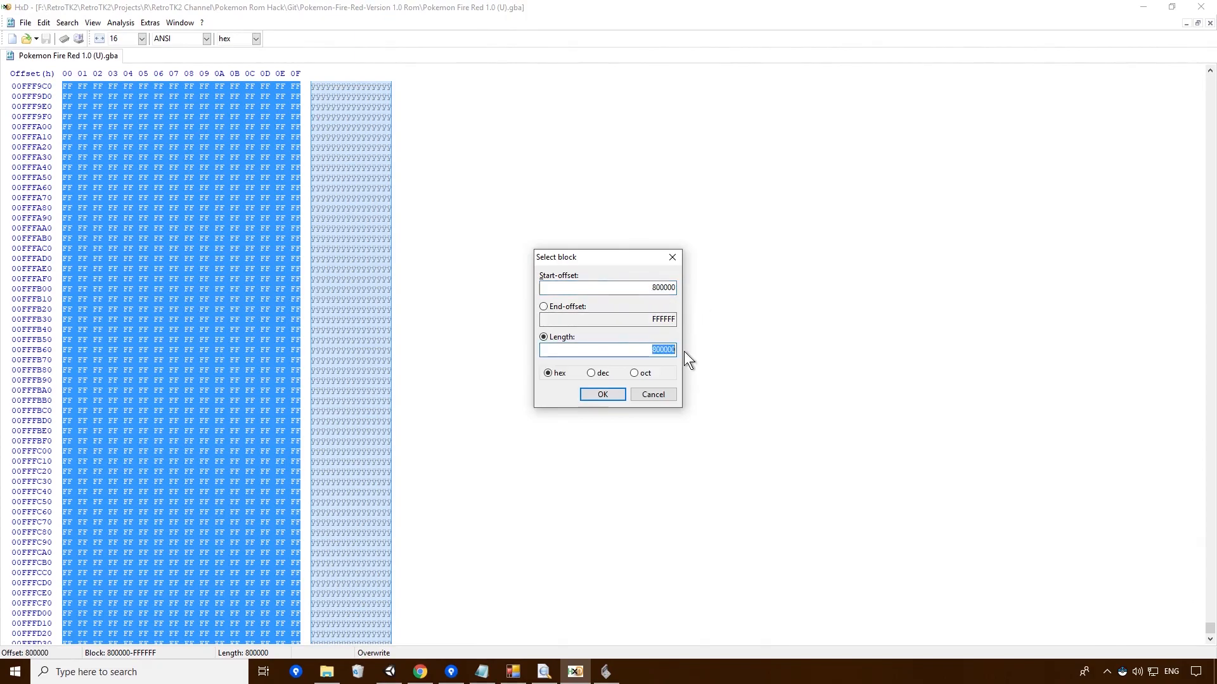
text(1)
click(606, 395)
scroll(606, 397, up, 3)
scroll(691, 279, down, 5)
scroll(691, 283, down, 20)
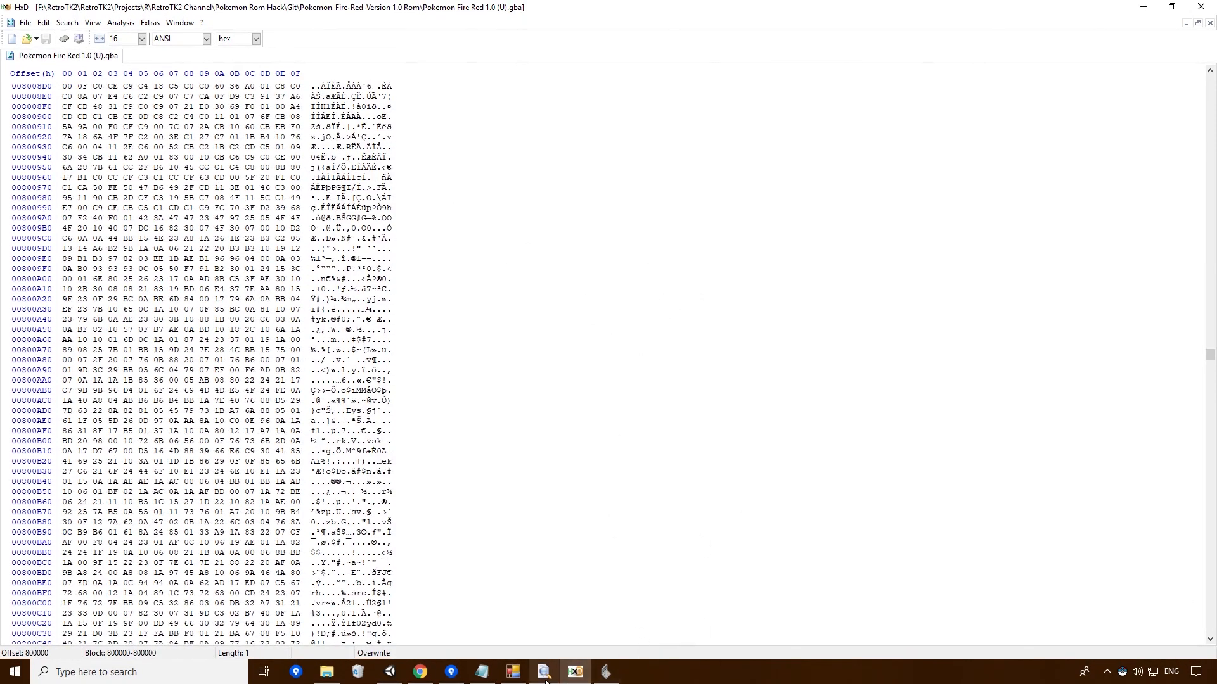
Check the tilemap's new offset in the notes and copy the offset digits 801B00 from the PokeCommunity tutorial in Chrome
click(481, 672)
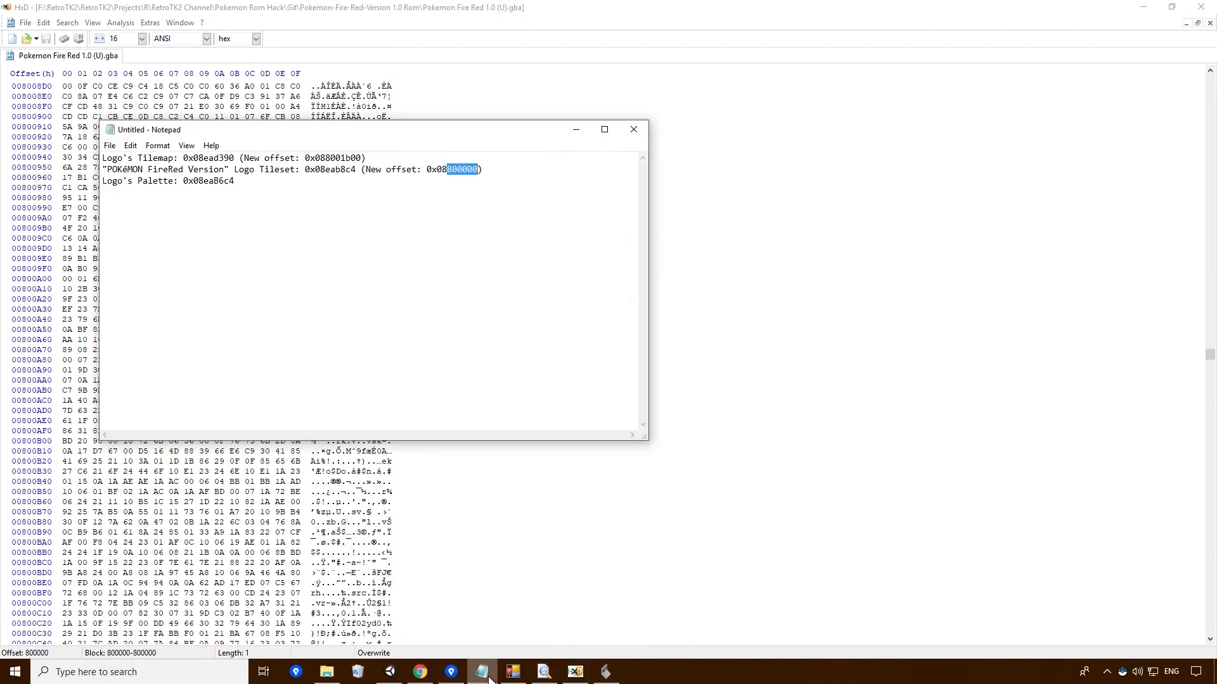
drag(325, 158, 360, 158)
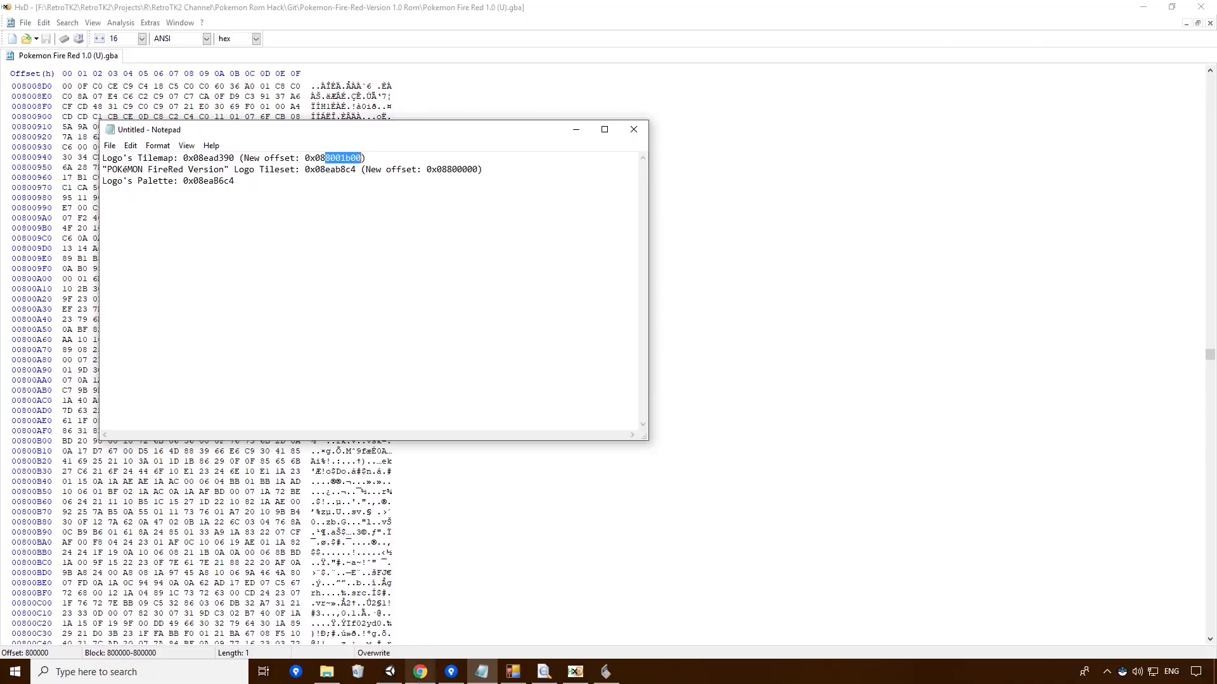
click(420, 671)
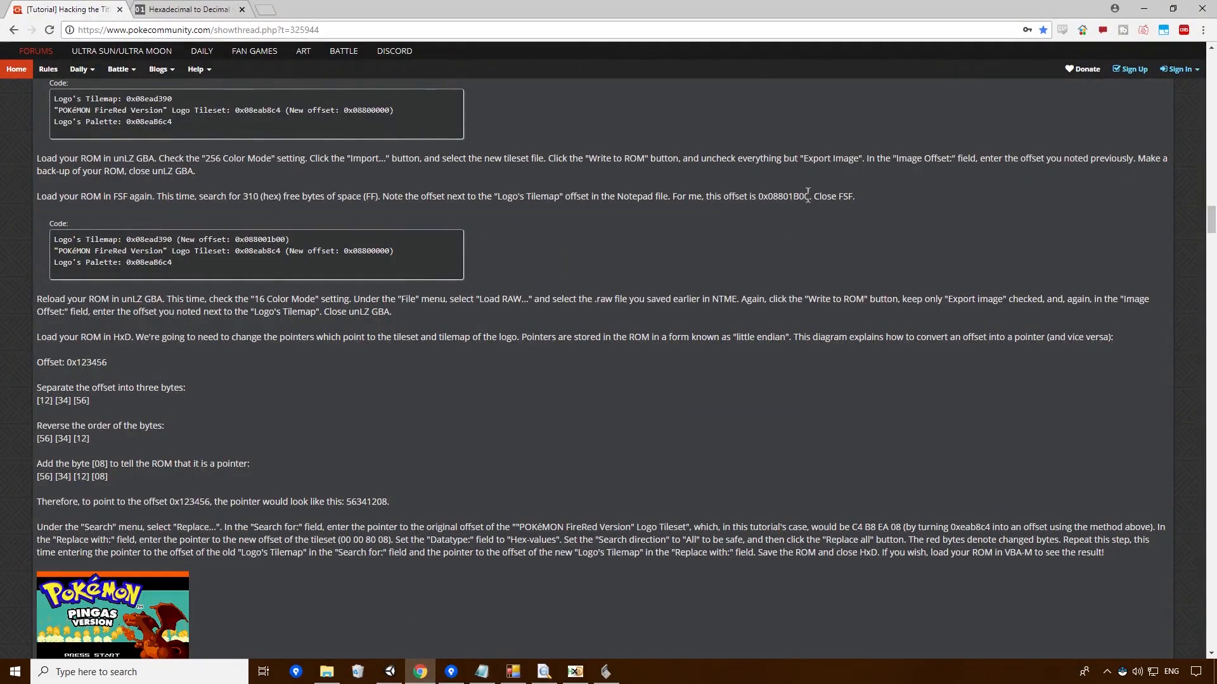
drag(810, 196, 778, 195)
key(ctrl+c)
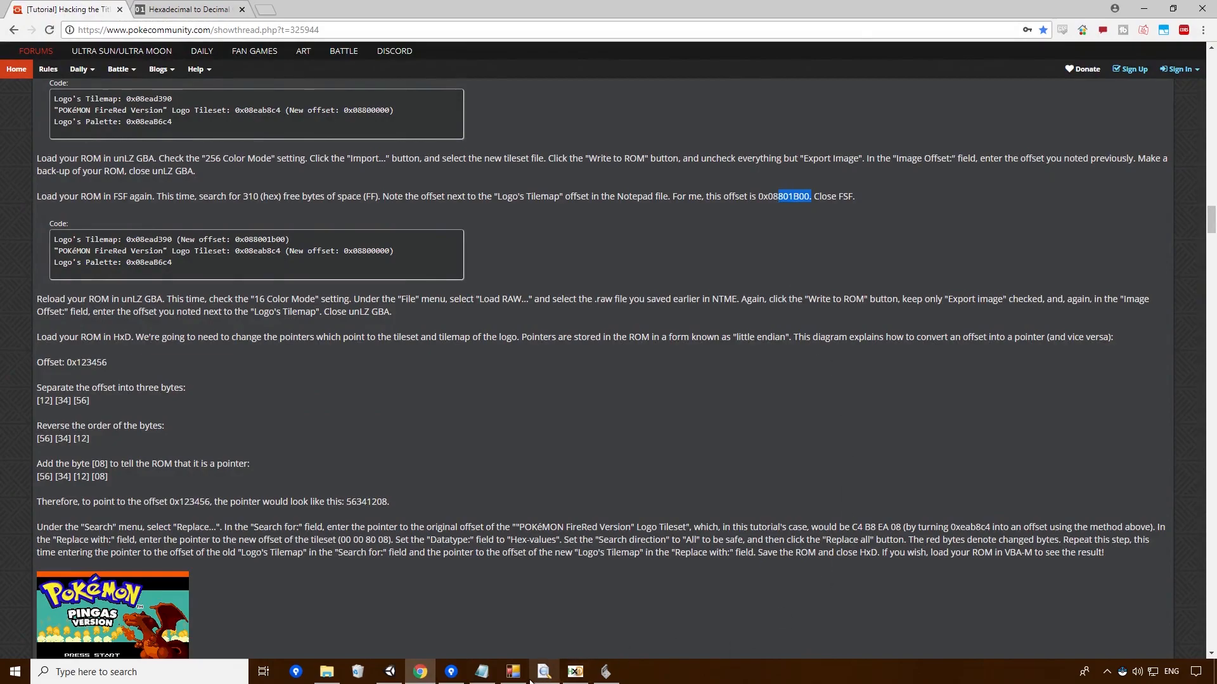
Correct the tilemap's new offset in the Notepad notes to 0x08801B00 and copy the digits 801B00
click(482, 673)
click(310, 208)
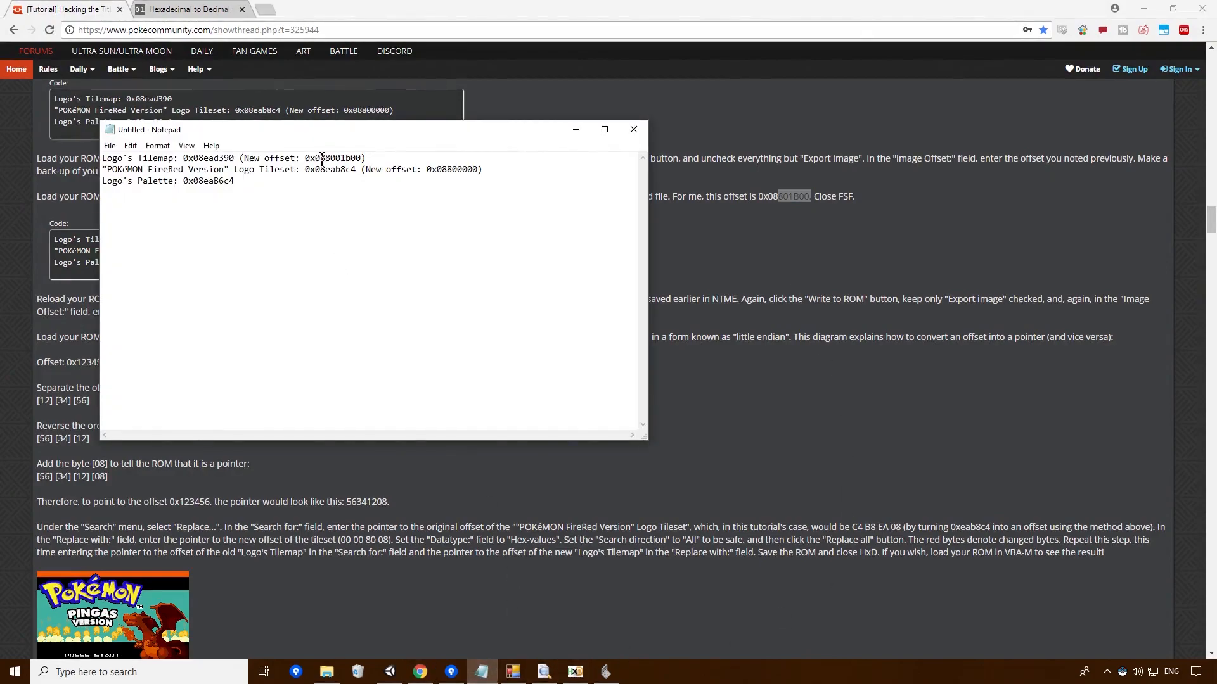
drag(324, 156, 362, 158)
key(ctrl+v)
key(shift+Left)
key(shift+Left)
key(shift+Left)
key(shift+Left)
key(shift+Left)
key(shift+Left)
key(ctrl+c)
Return to HxD, try to select a block of length 1 at offset 801B00, and look over the bytes around 800000
click(544, 672)
click(574, 672)
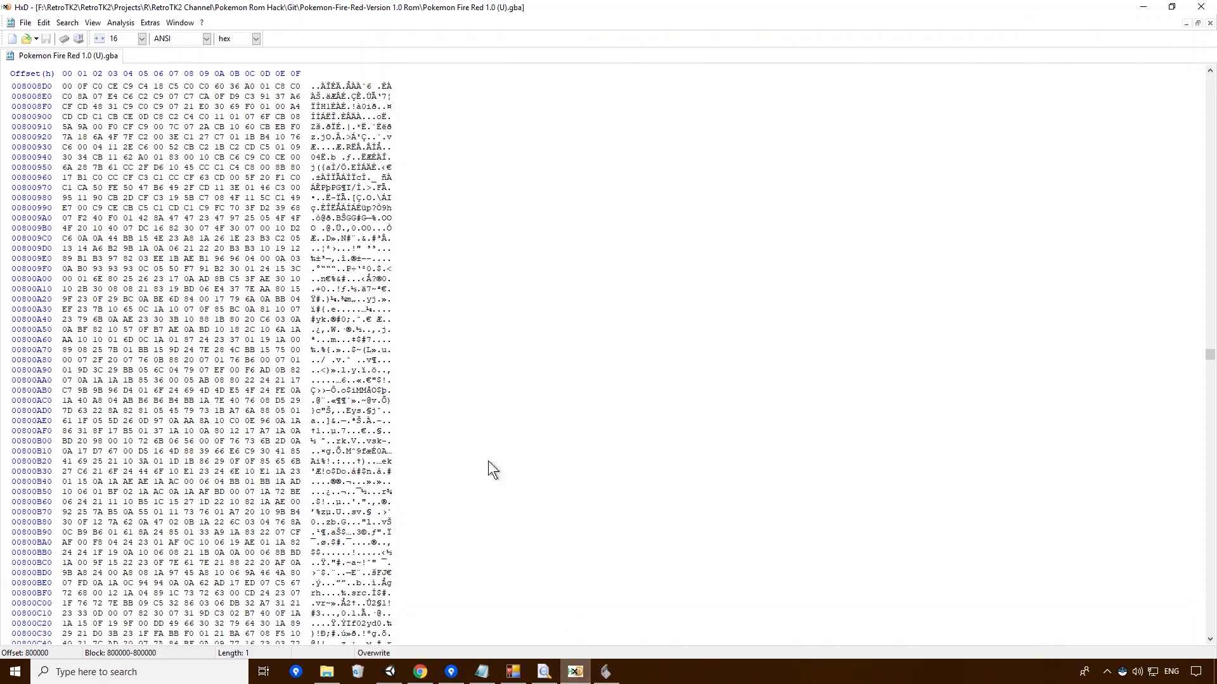
right_click(30, 71)
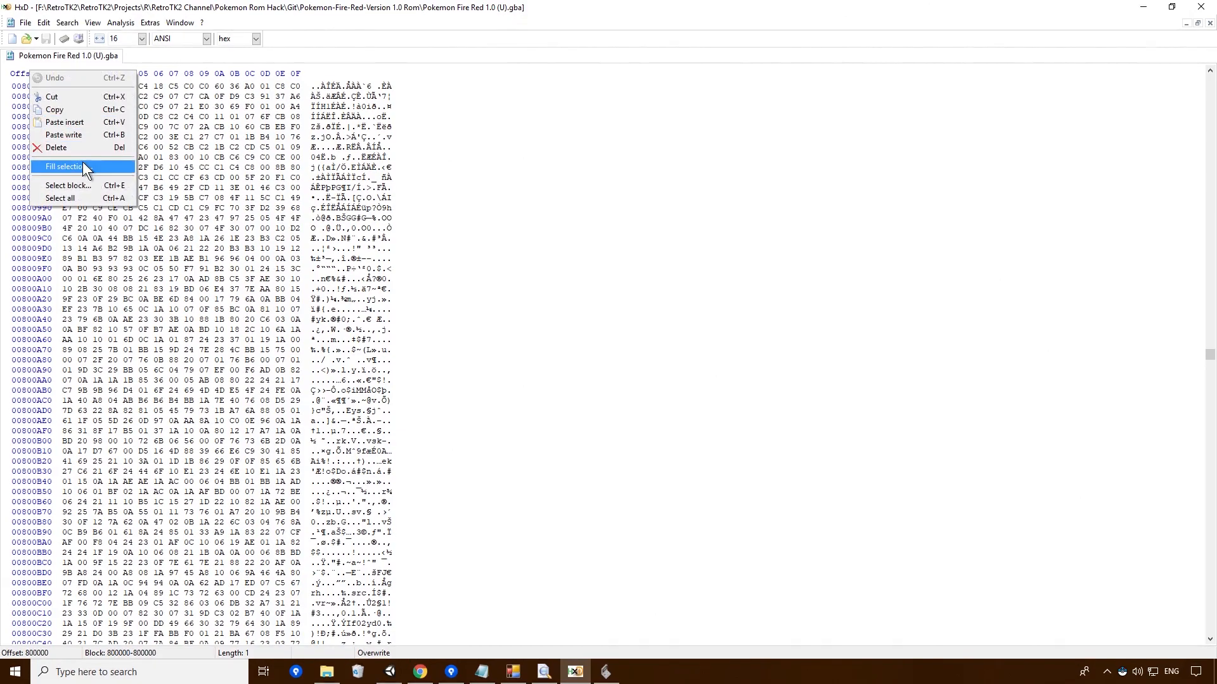
click(88, 185)
key(ctrl+v)
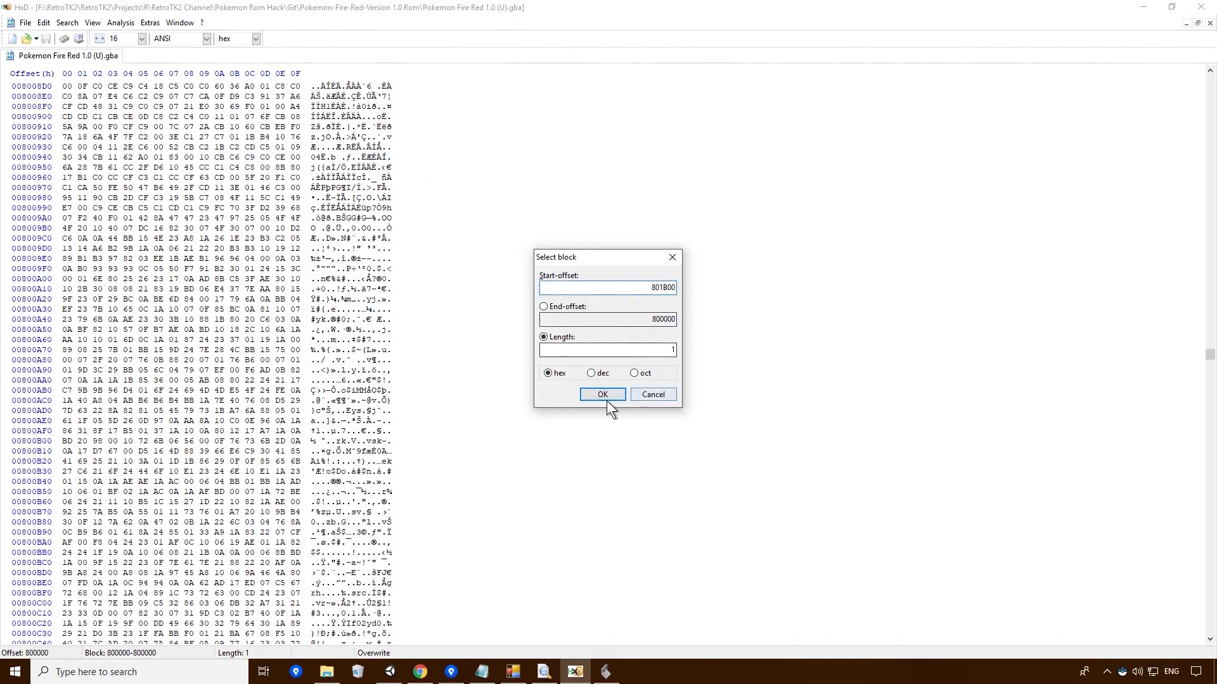
click(611, 398)
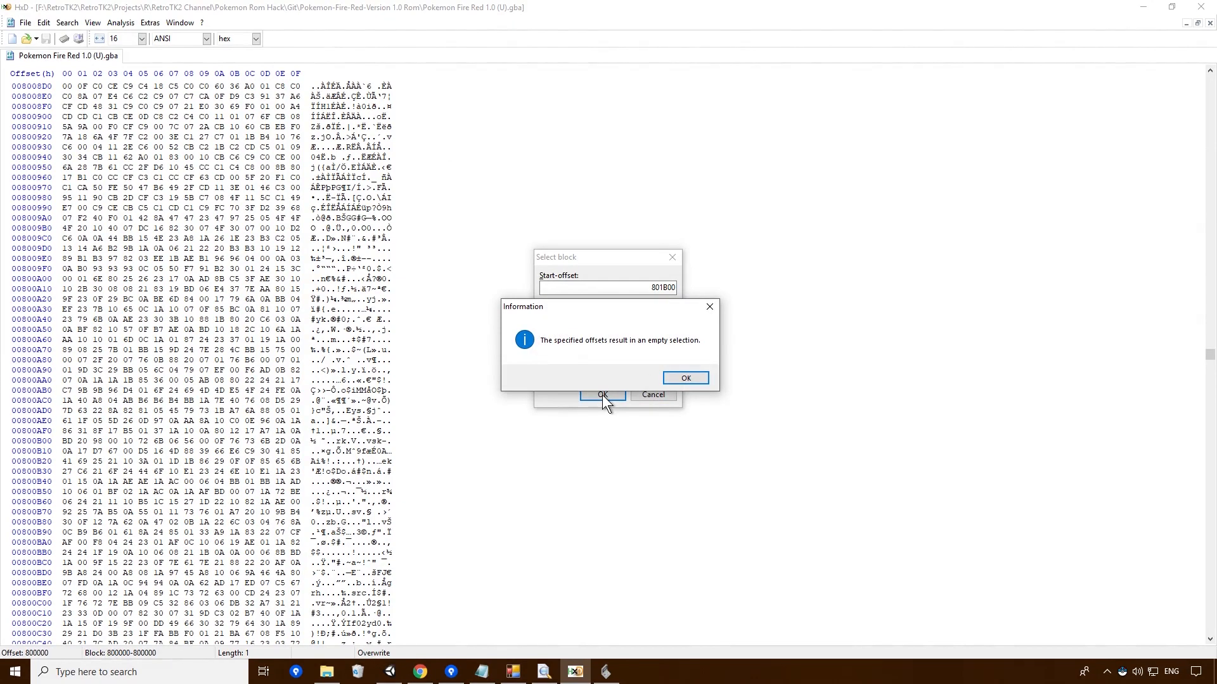
click(687, 378)
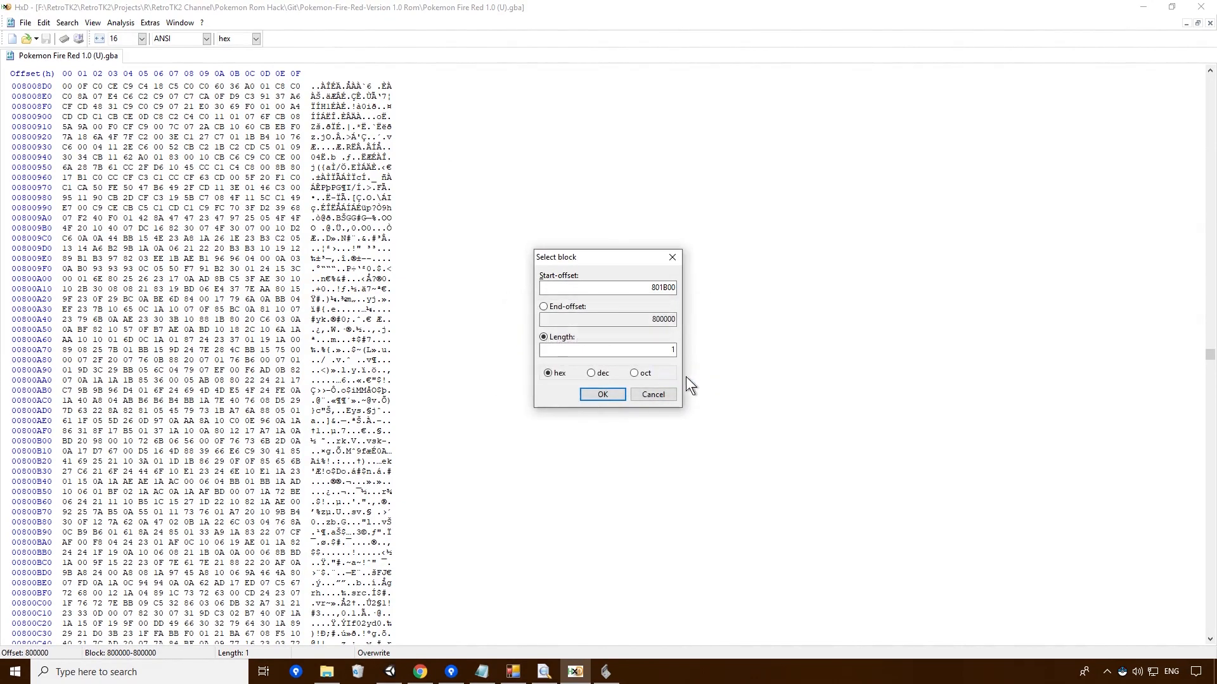
key(Return)
scroll(258, 121, up, 8)
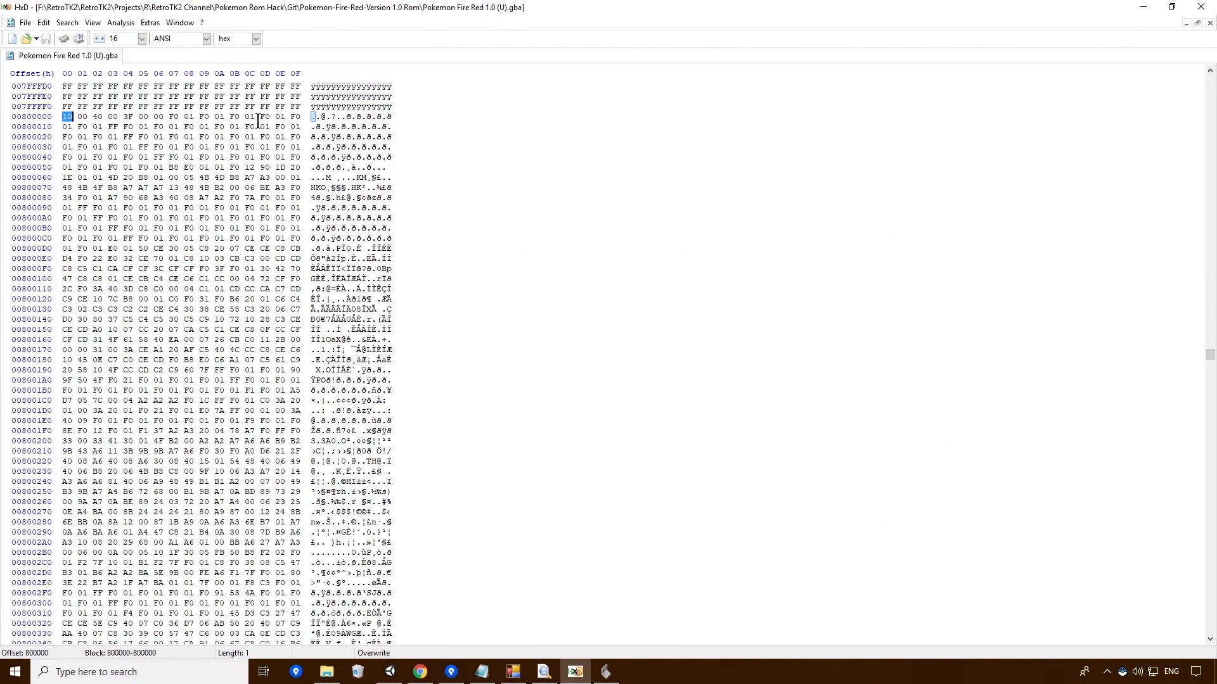
scroll(257, 120, up, 12)
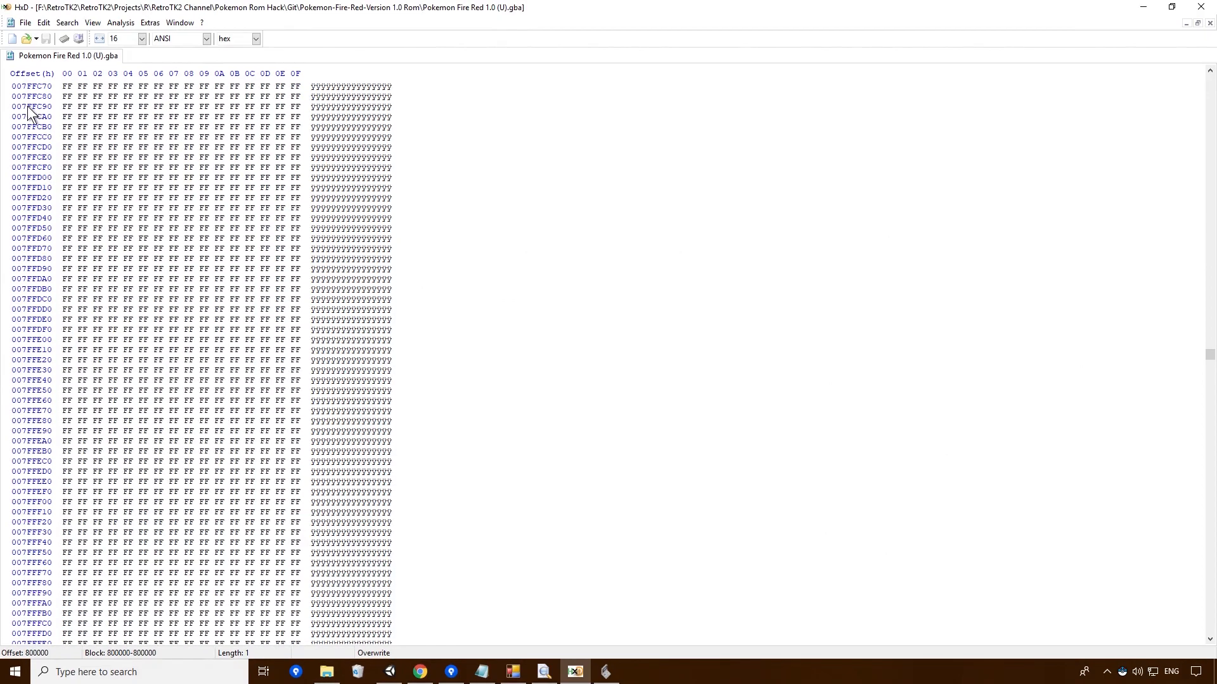
Select the block from offset 7FFD70 to 800000 and examine the bytes following it
right_click(44, 76)
click(121, 181)
text(0)
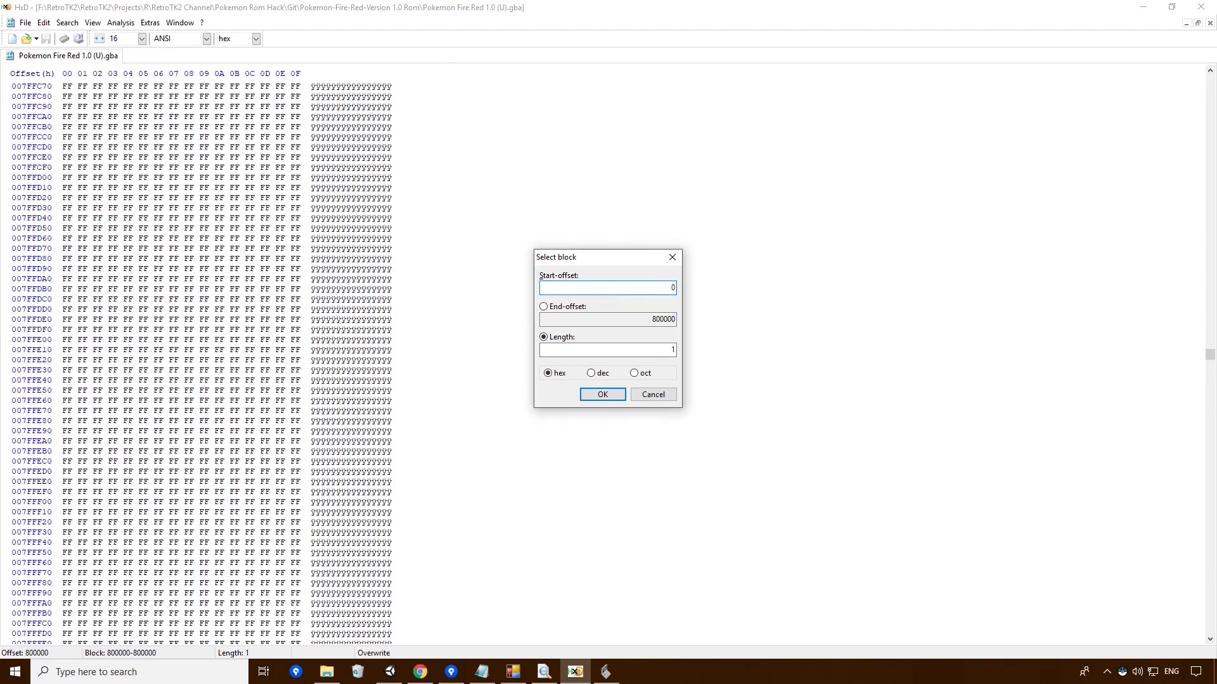
text(7FFD70)
click(603, 395)
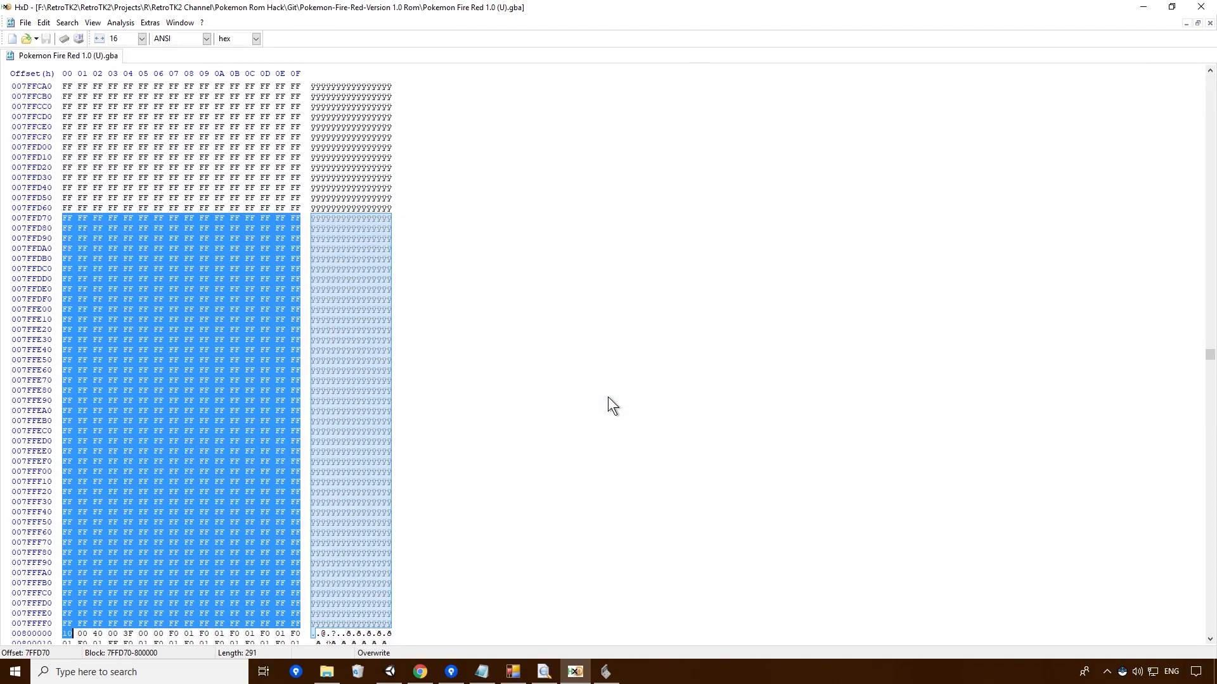
scroll(607, 397, down, 20)
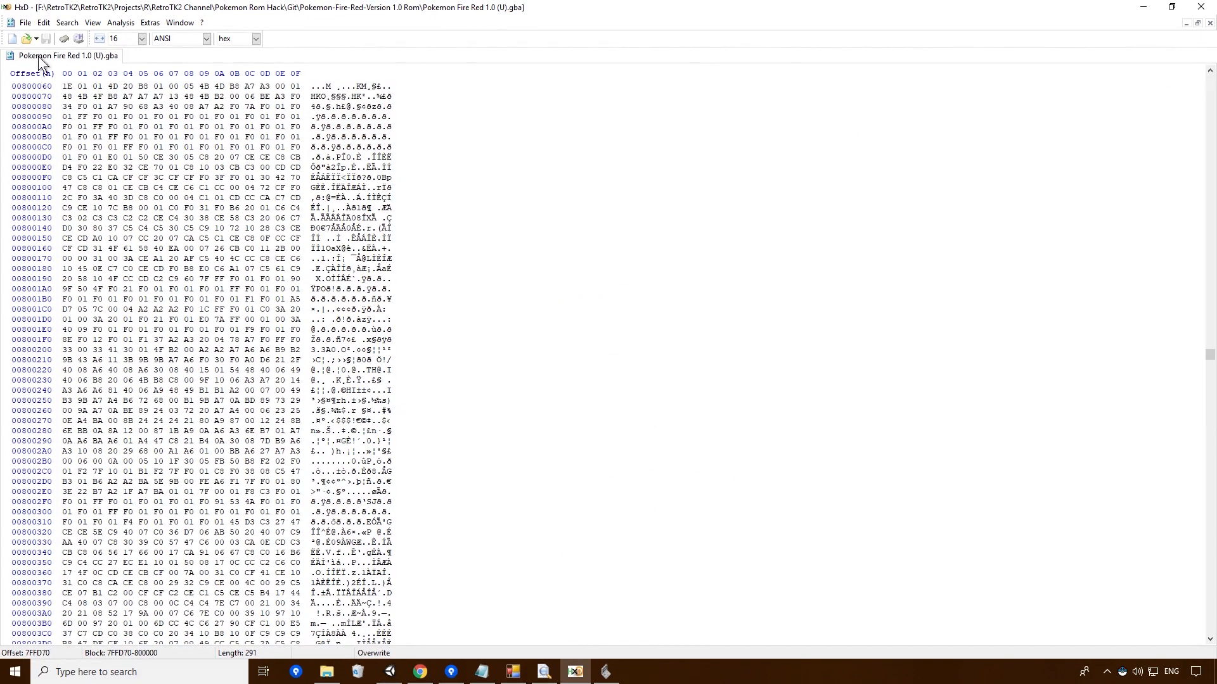
Try an end offset of FFFFFFFF for the block selection starting at 7FFD70
right_click(41, 72)
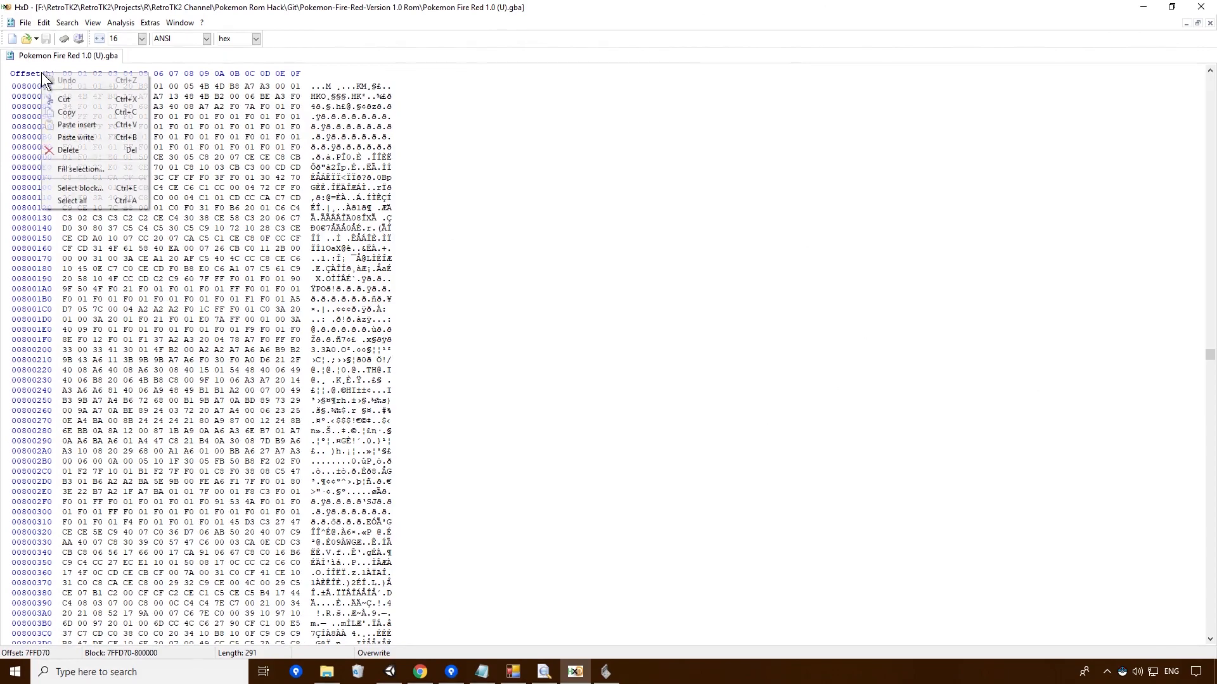
click(89, 185)
double_click(658, 320)
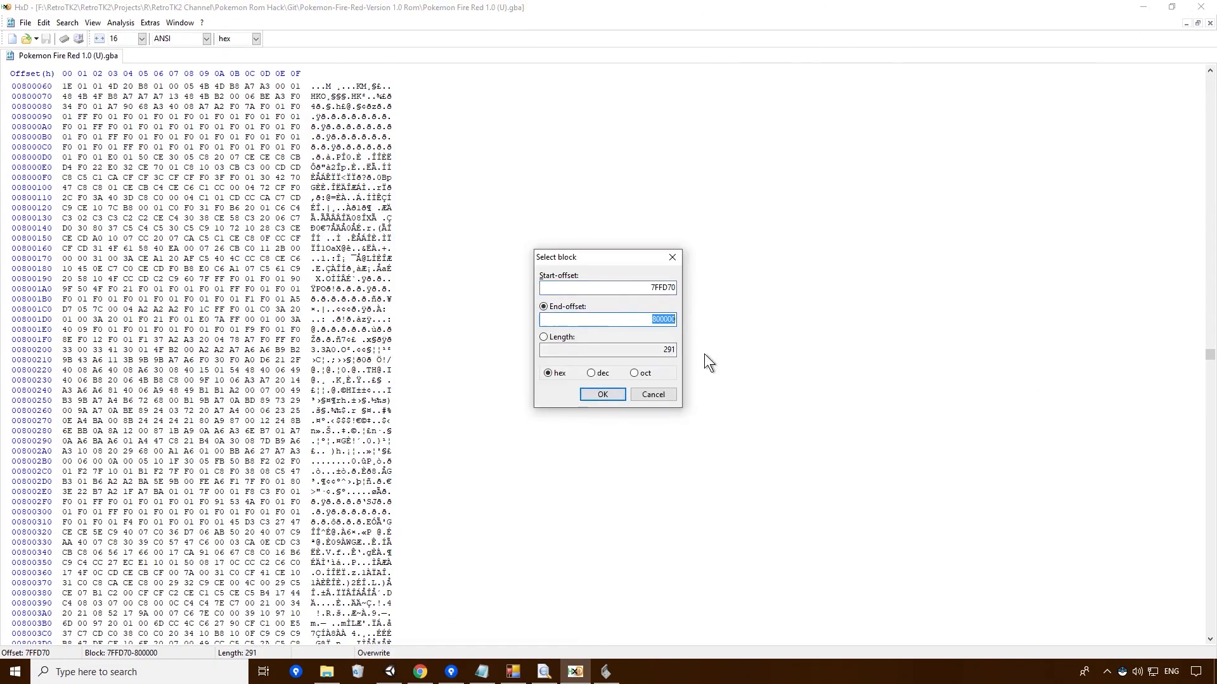
text(F7FFD70)
drag(639, 320, 756, 319)
click(652, 320)
text(F)
drag(652, 318, 724, 325)
key(Delete)
key(Delete)
double_click(665, 323)
text(FFFF)
click(543, 337)
click(634, 288)
Copy the offset 801B00 from the Notepad notes and select the HxD block starting there with length FF800290
click(483, 673)
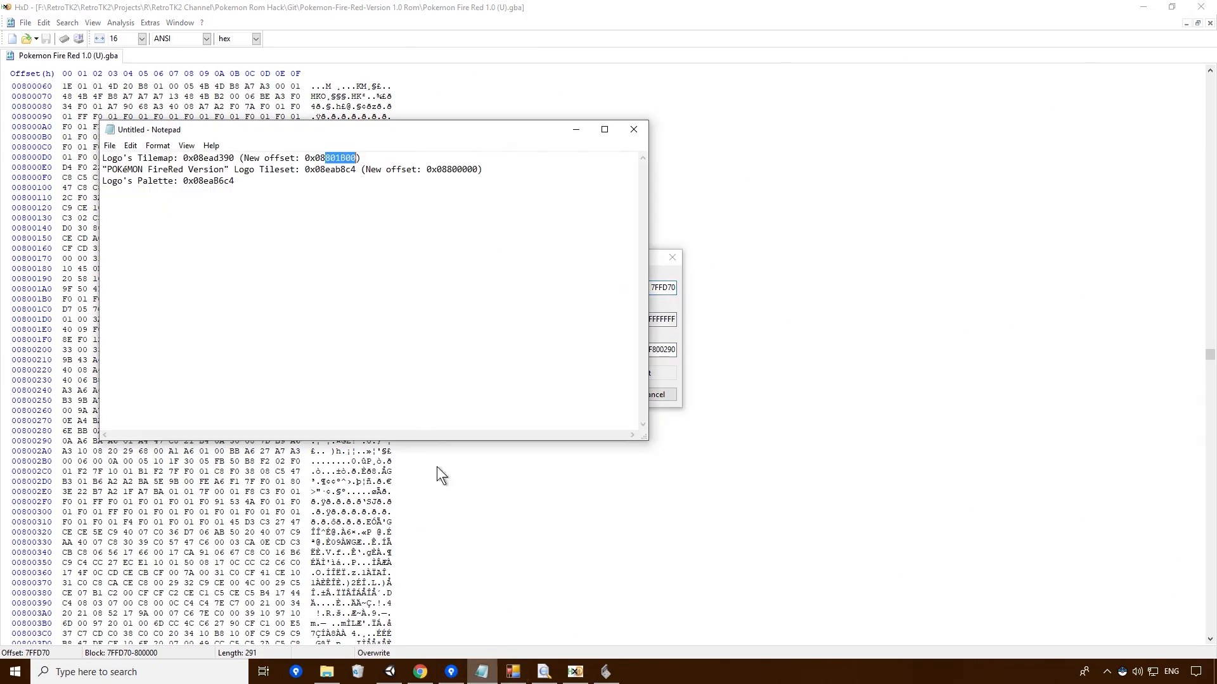
right_click(345, 161)
click(279, 201)
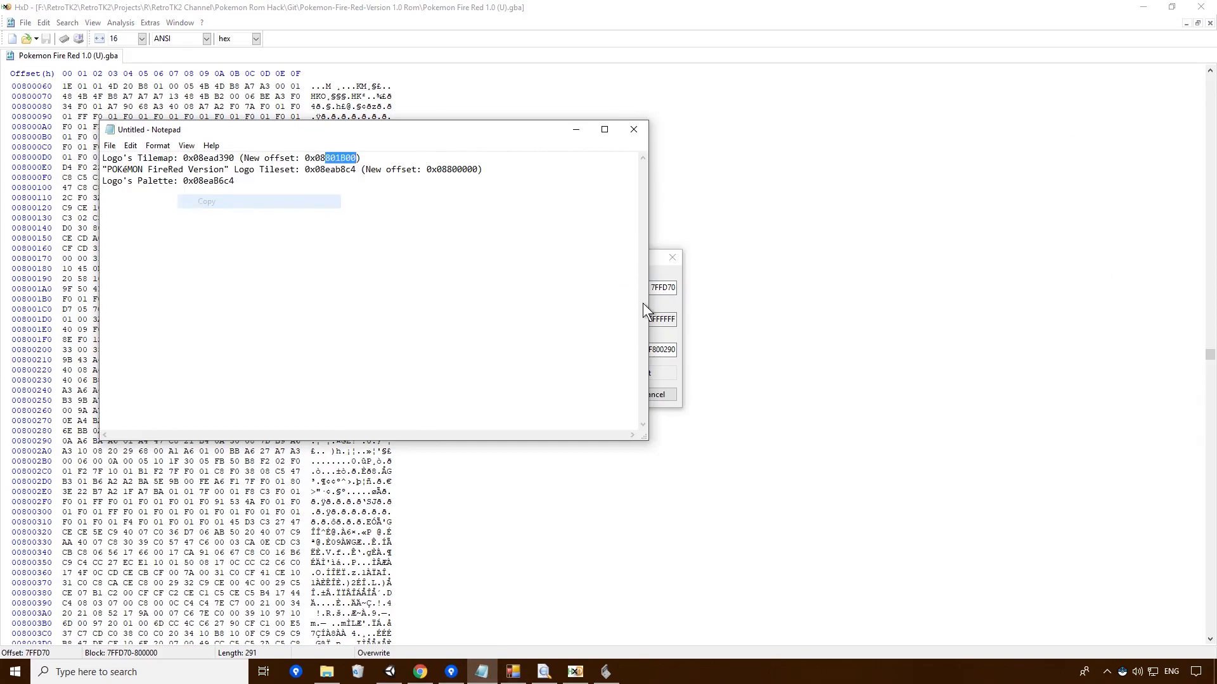
click(663, 272)
double_click(662, 288)
key(ctrl+v)
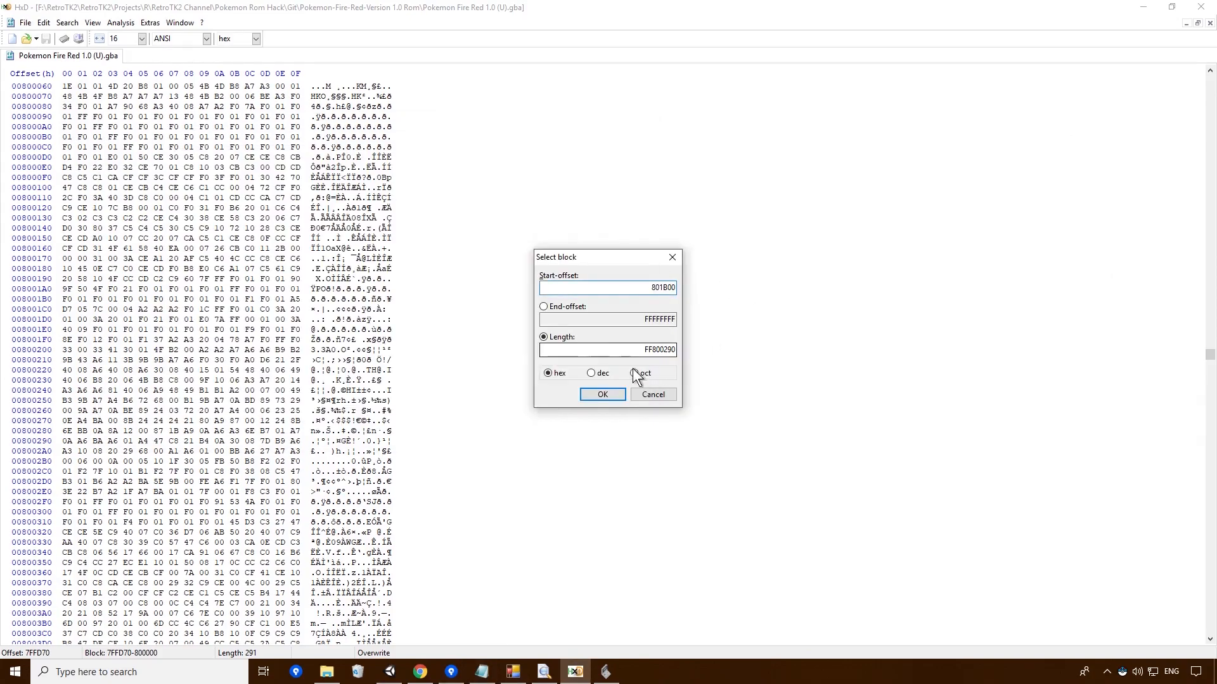
click(603, 394)
scroll(252, 145, up, 20)
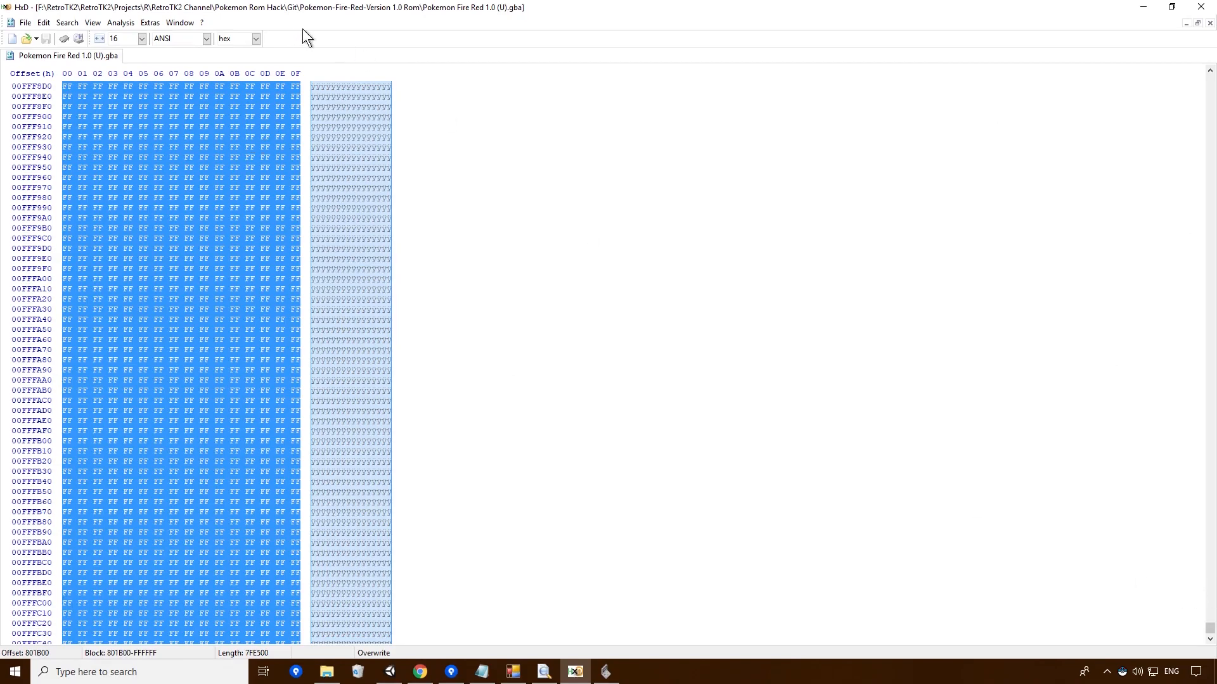
Select the single byte at 801B00 by using it as both start and end offset, and examine the free space around it
right_click(24, 70)
click(71, 182)
drag(633, 290, 743, 304)
key(ctrl+c)
click(544, 306)
key(ctrl+v)
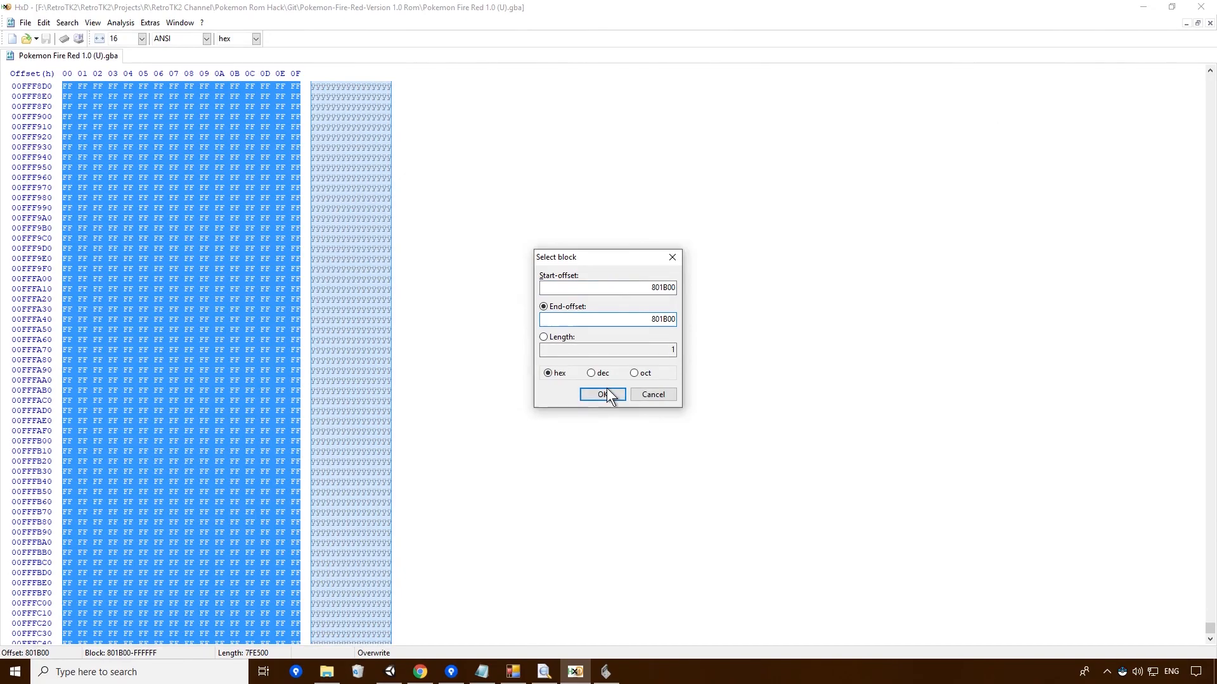
click(602, 393)
scroll(451, 182, up, 4)
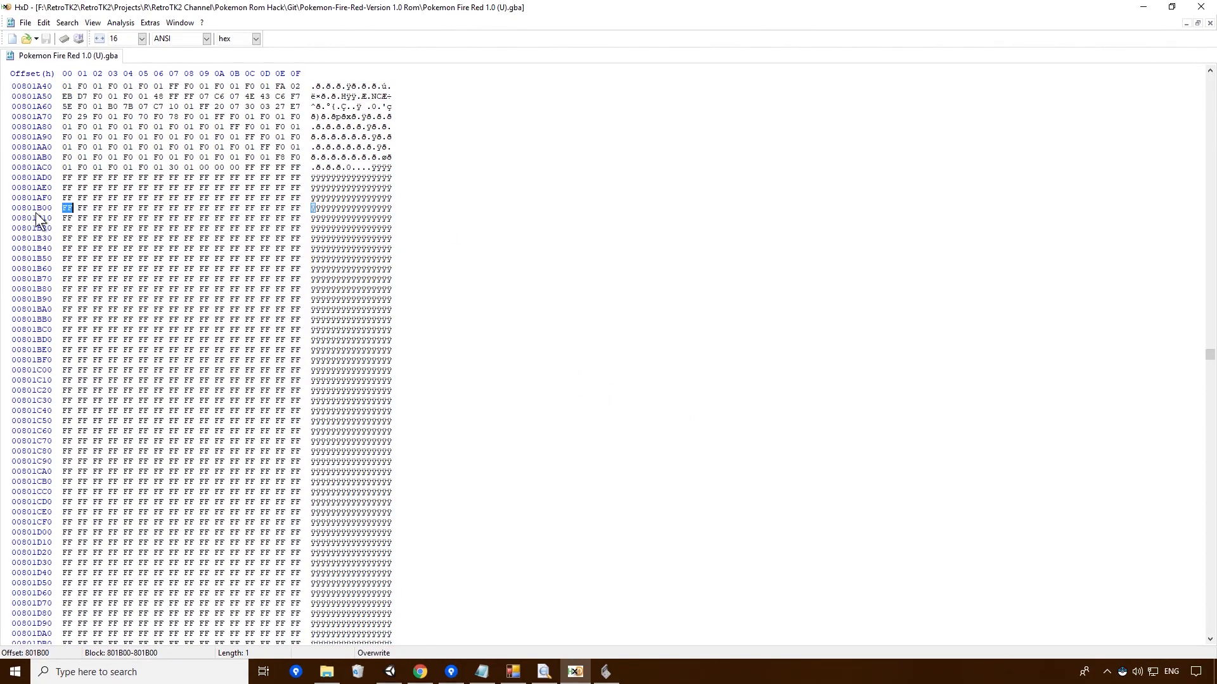
scroll(254, 184, up, 4)
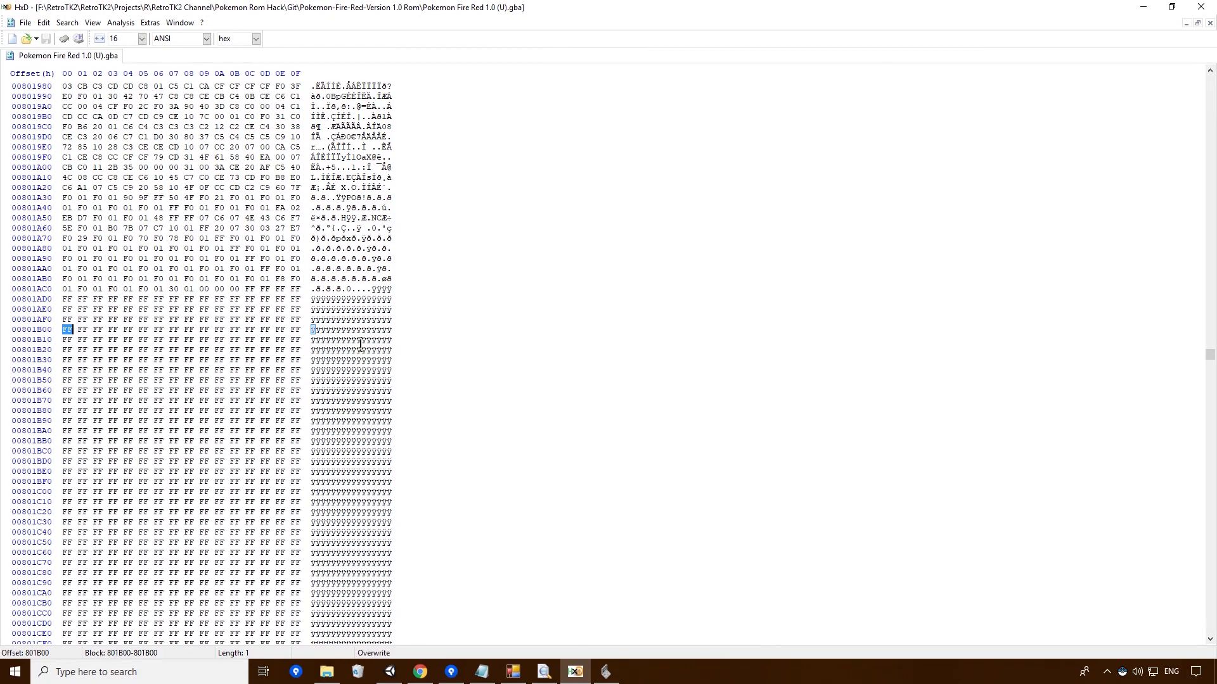
Switch to unLZ-GBA, set 16 Color Mode and load the raw tilemap file fire red text tilemap.raw
mouse_move(497, 674)
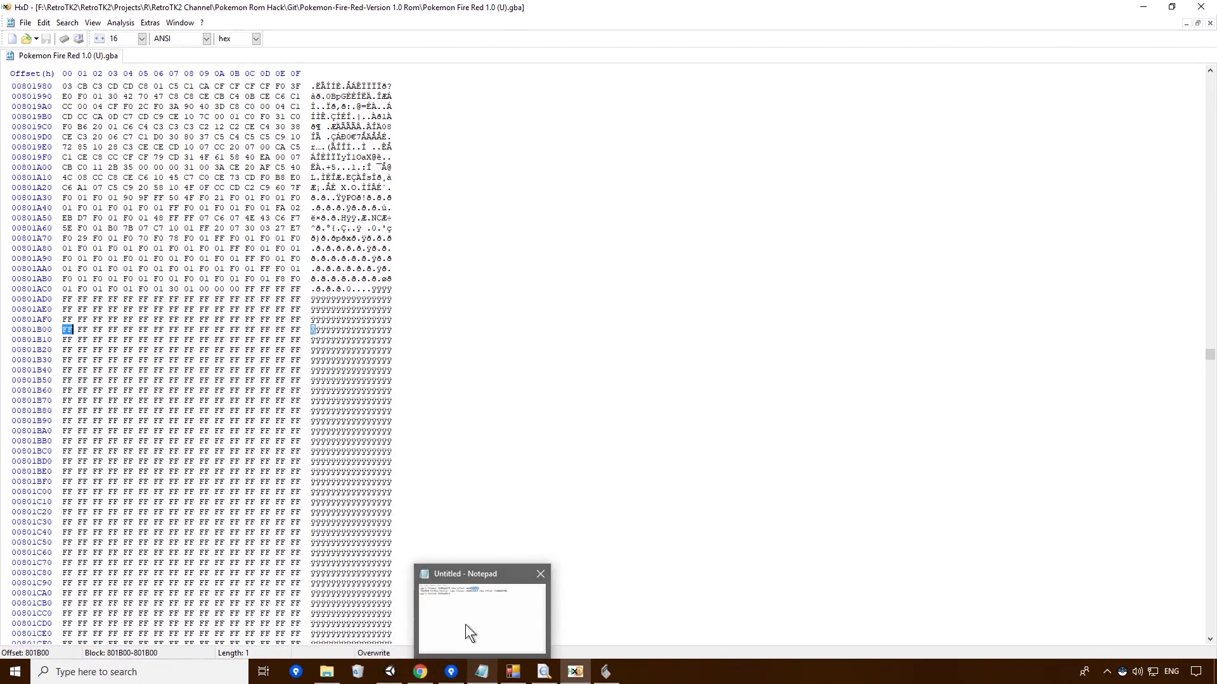
mouse_move(555, 678)
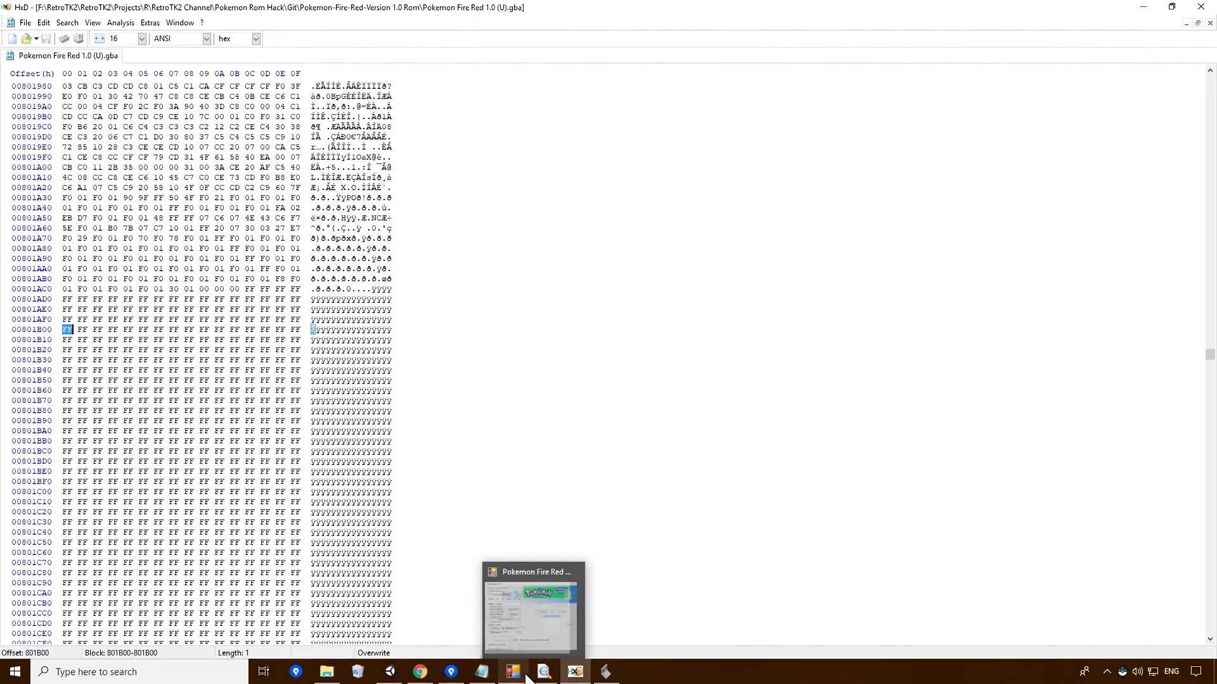
click(575, 676)
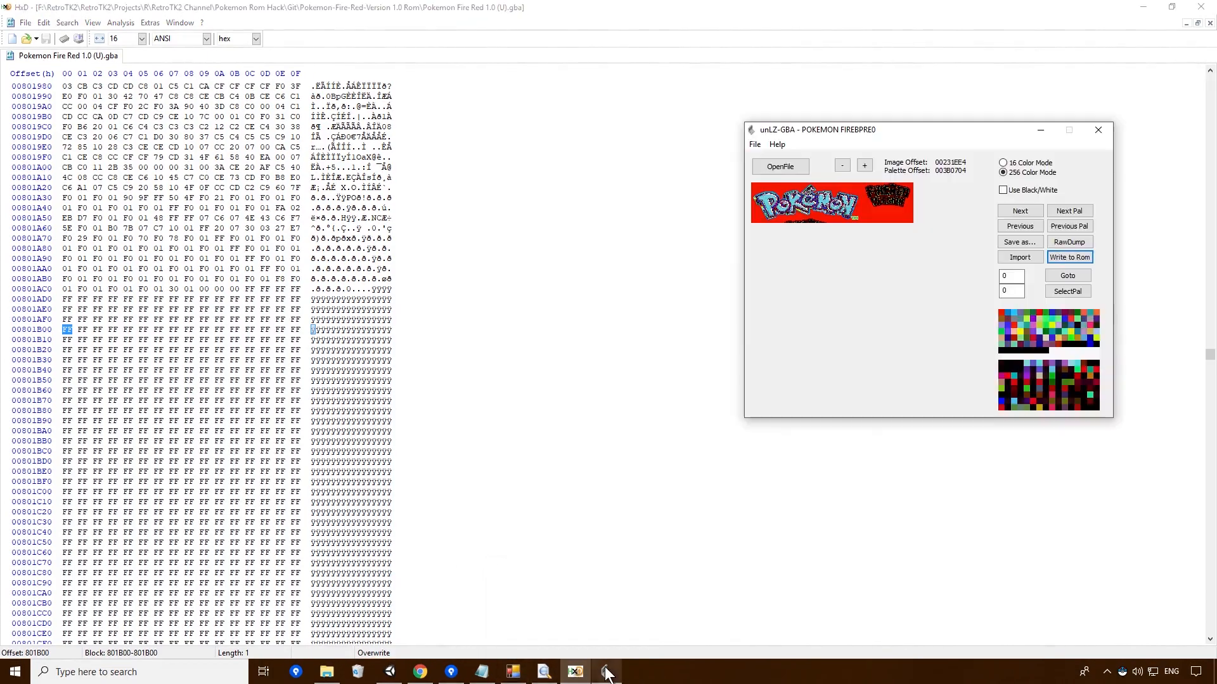
click(754, 144)
click(786, 186)
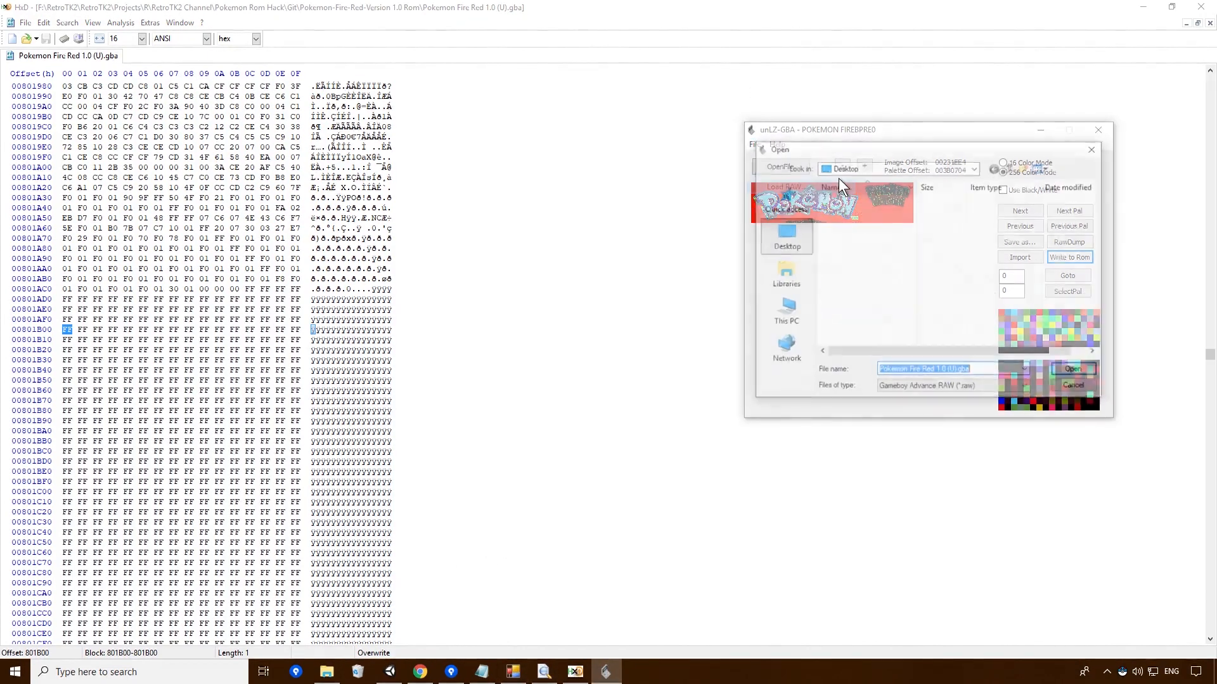
click(1081, 370)
click(1002, 162)
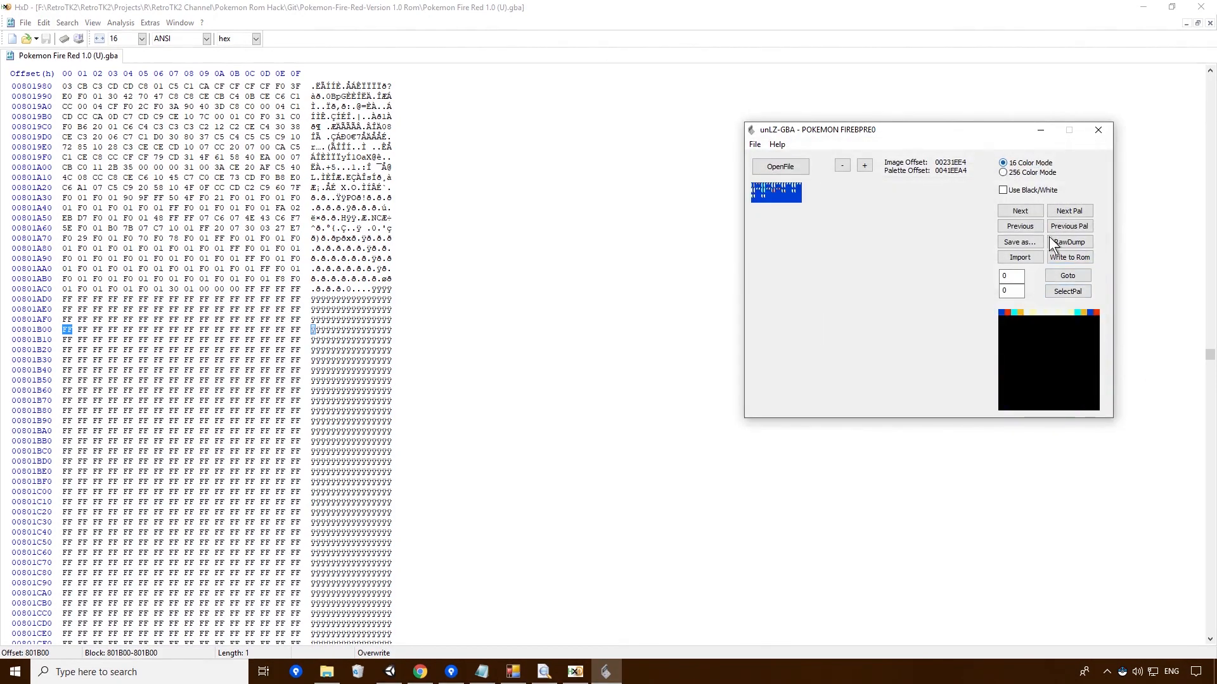
click(755, 143)
click(788, 186)
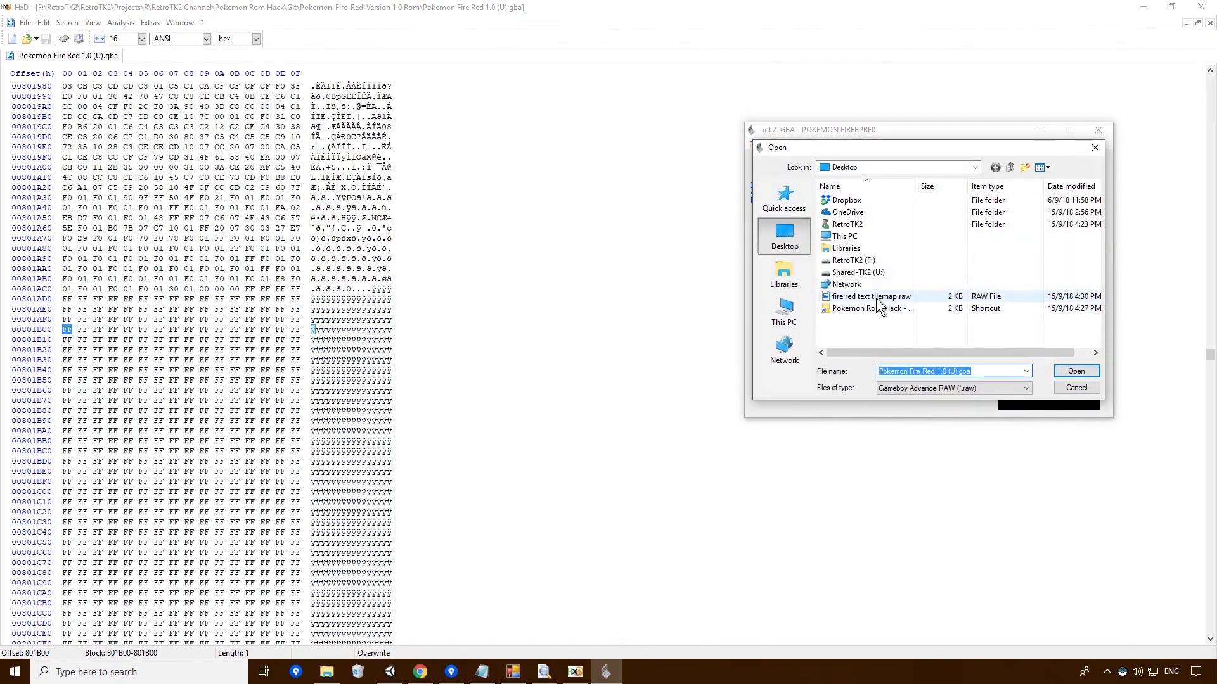
click(1076, 372)
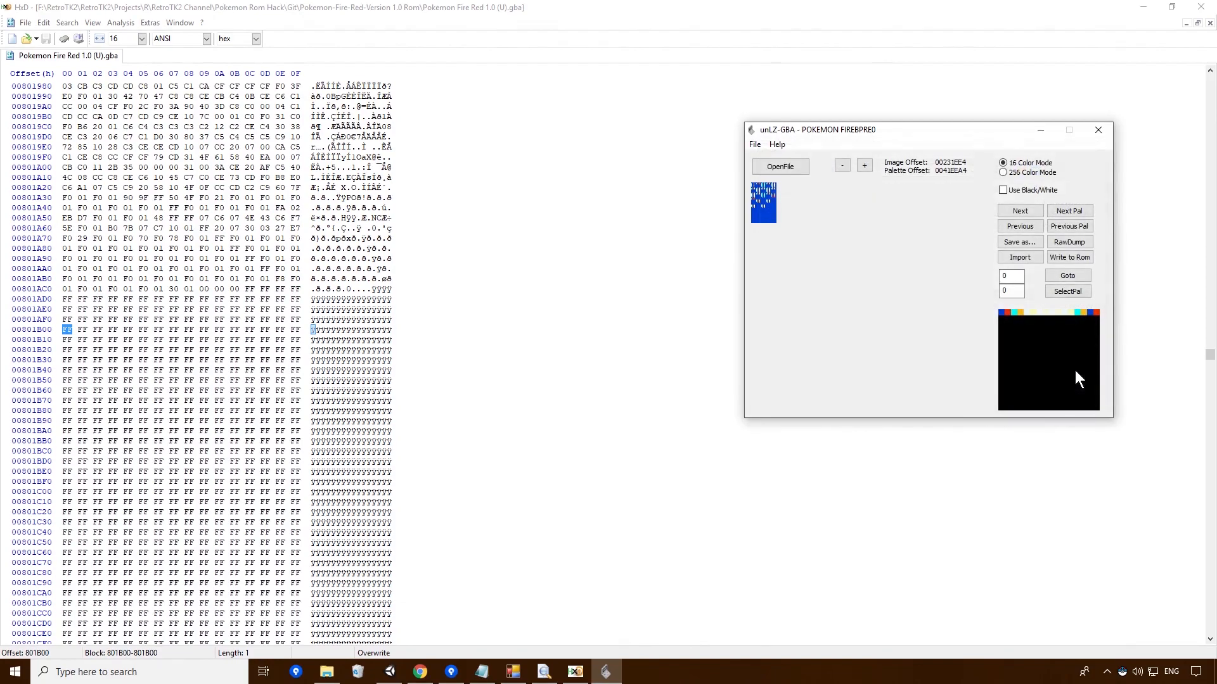
Write the tilemap to the ROM at image offset 00801B00, copied from the Notepad notes, exporting only the image
click(1068, 255)
key(alt+Tab)
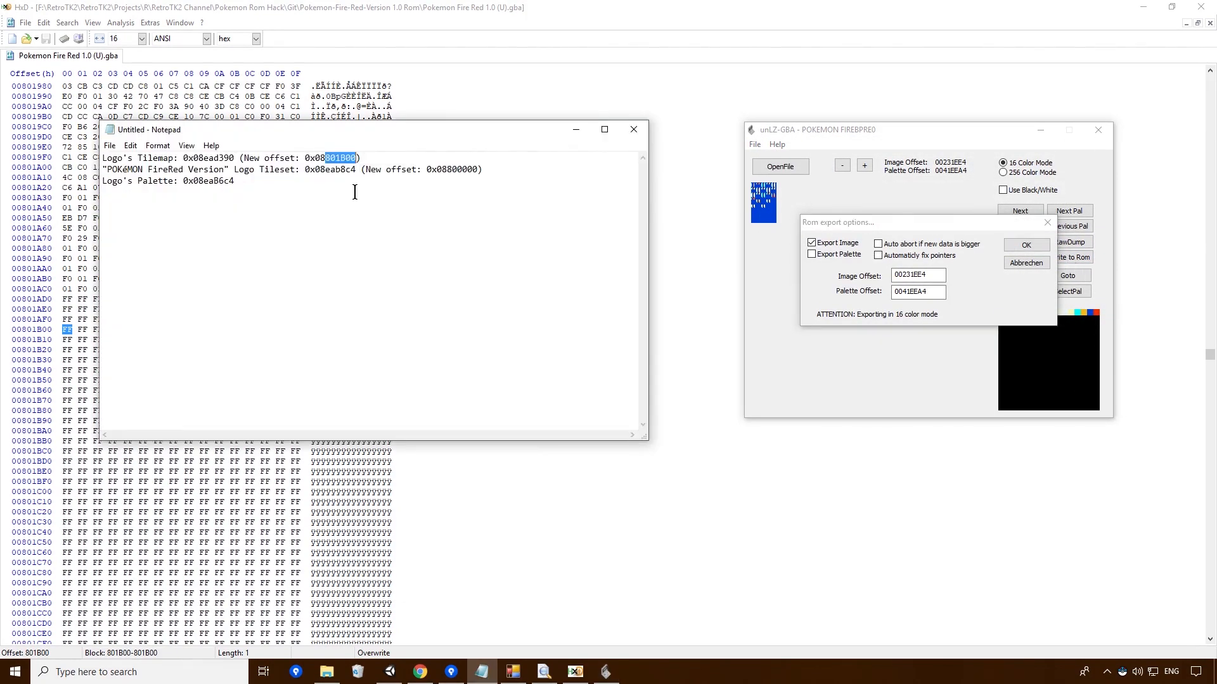
right_click(347, 157)
click(254, 199)
drag(901, 274, 947, 275)
key(ctrl+v)
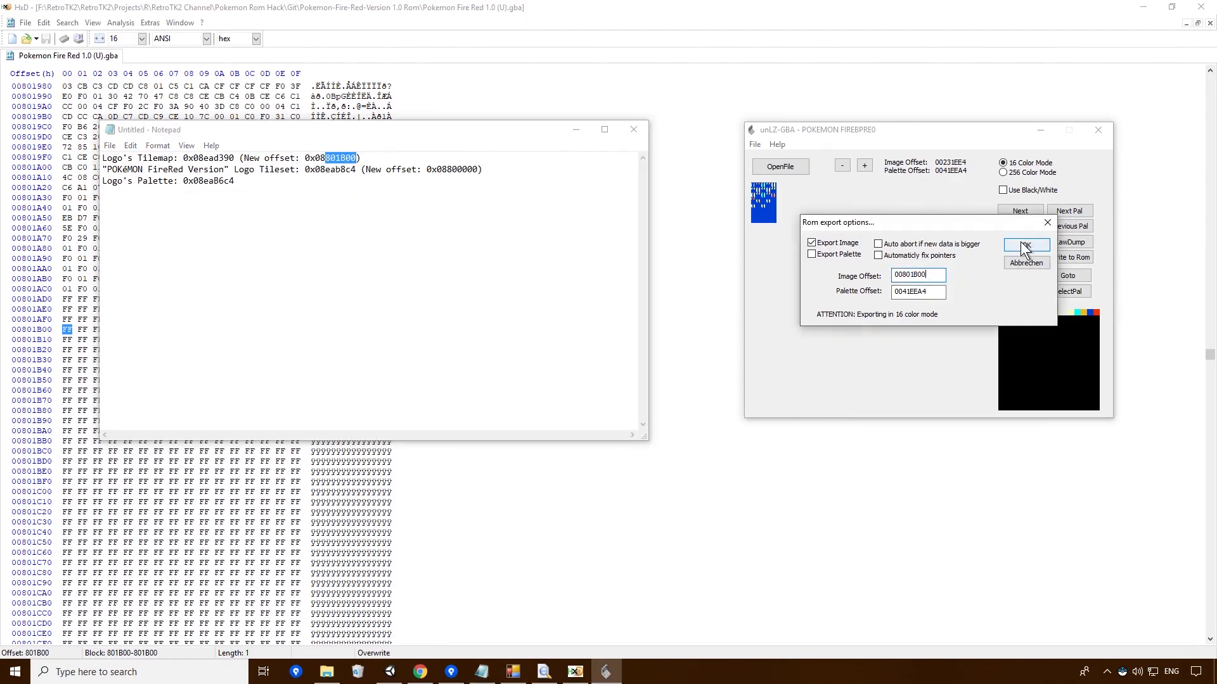
click(1021, 245)
Return to HxD and examine the tilemap bytes written from 801B00 onward
click(517, 485)
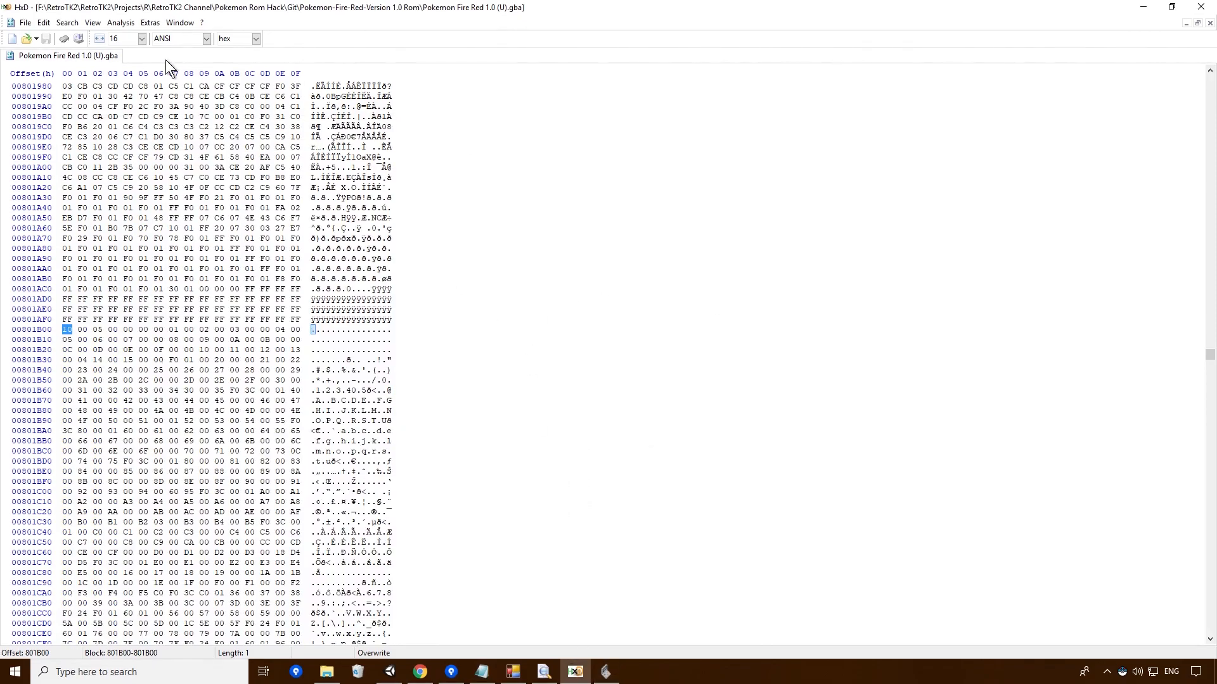
scroll(196, 310, down, 2)
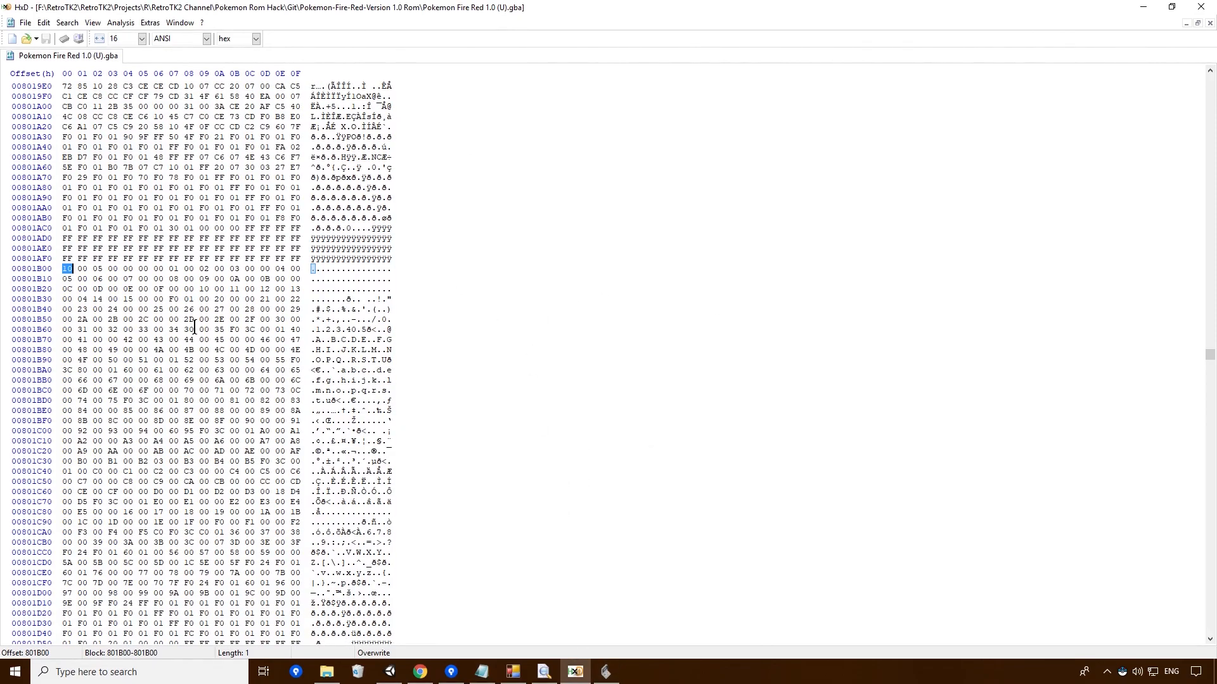
scroll(44, 306, down, 4)
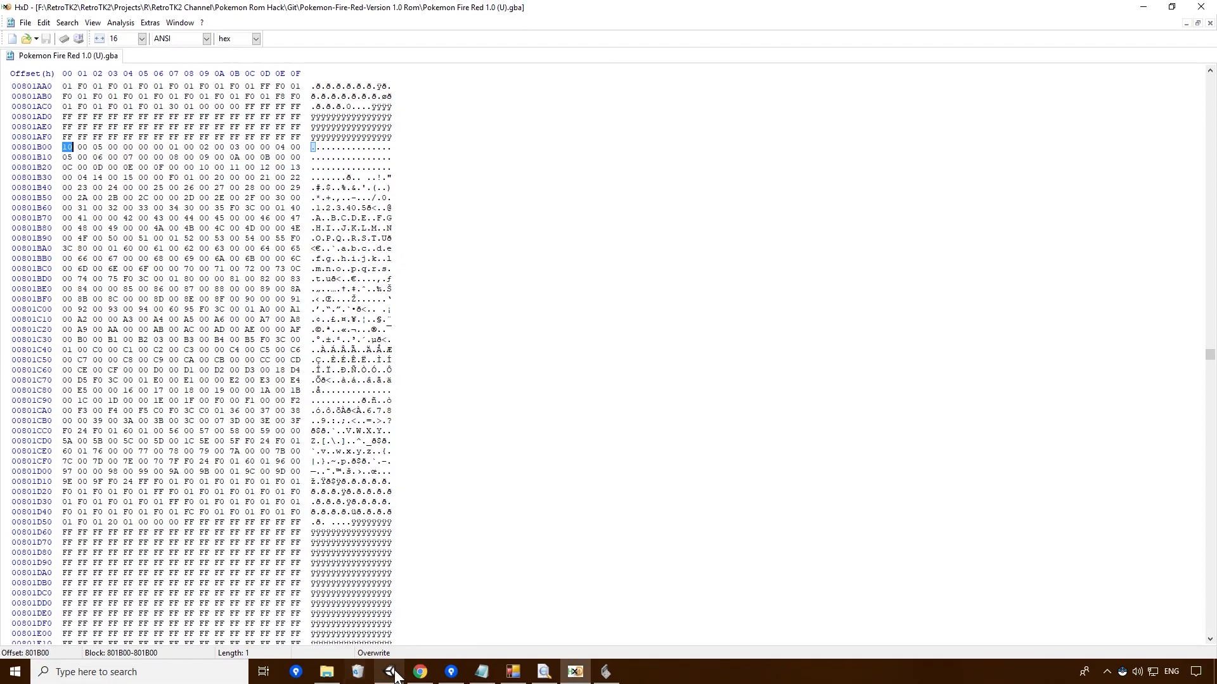
Read the tutorial's little-endian pointer instructions in Chrome and check the offset converter in Unity
click(420, 672)
click(415, 489)
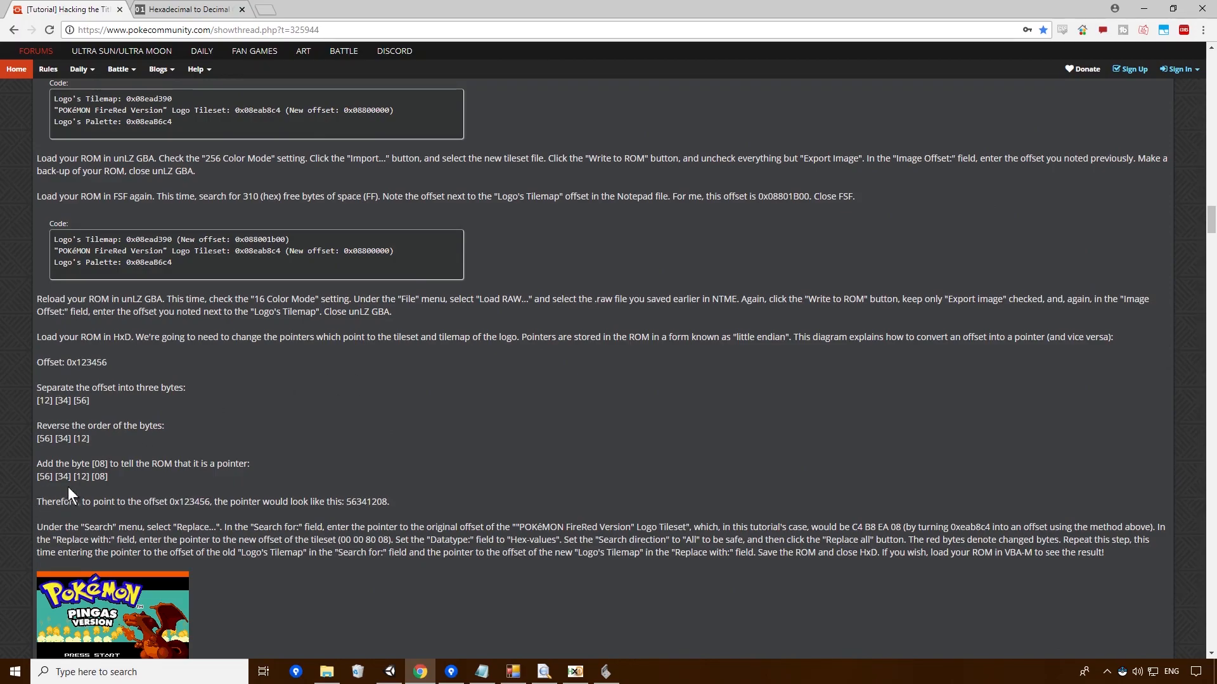
scroll(93, 493, down, 3)
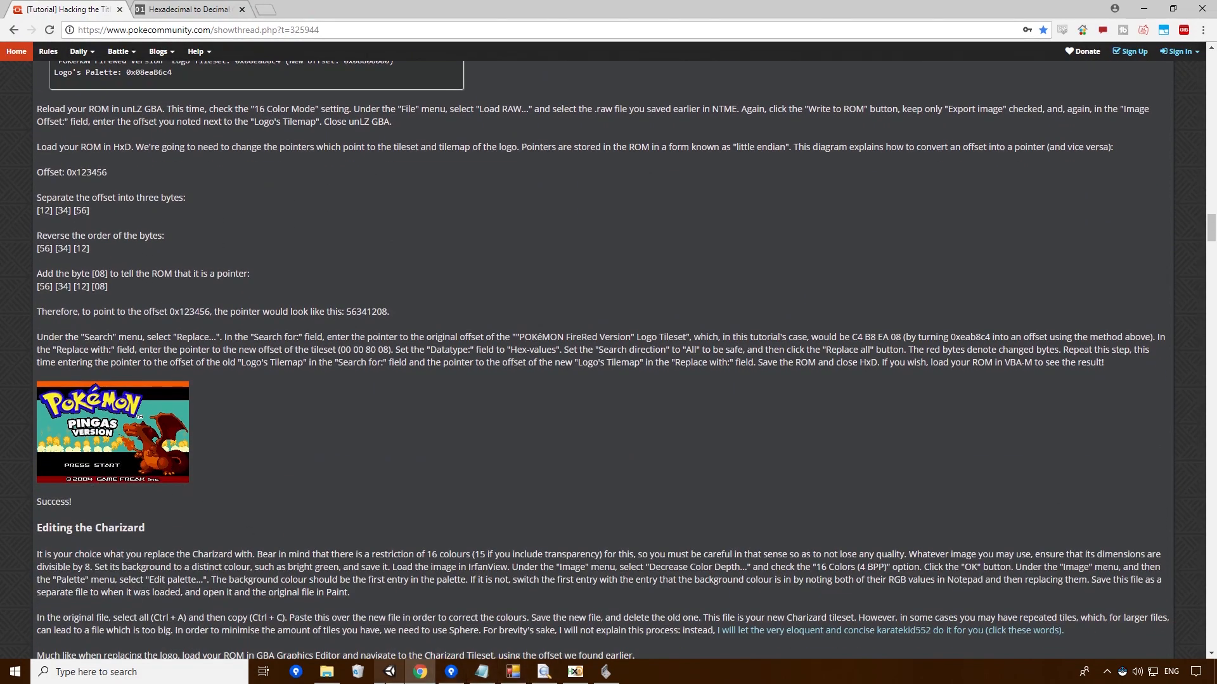
click(389, 672)
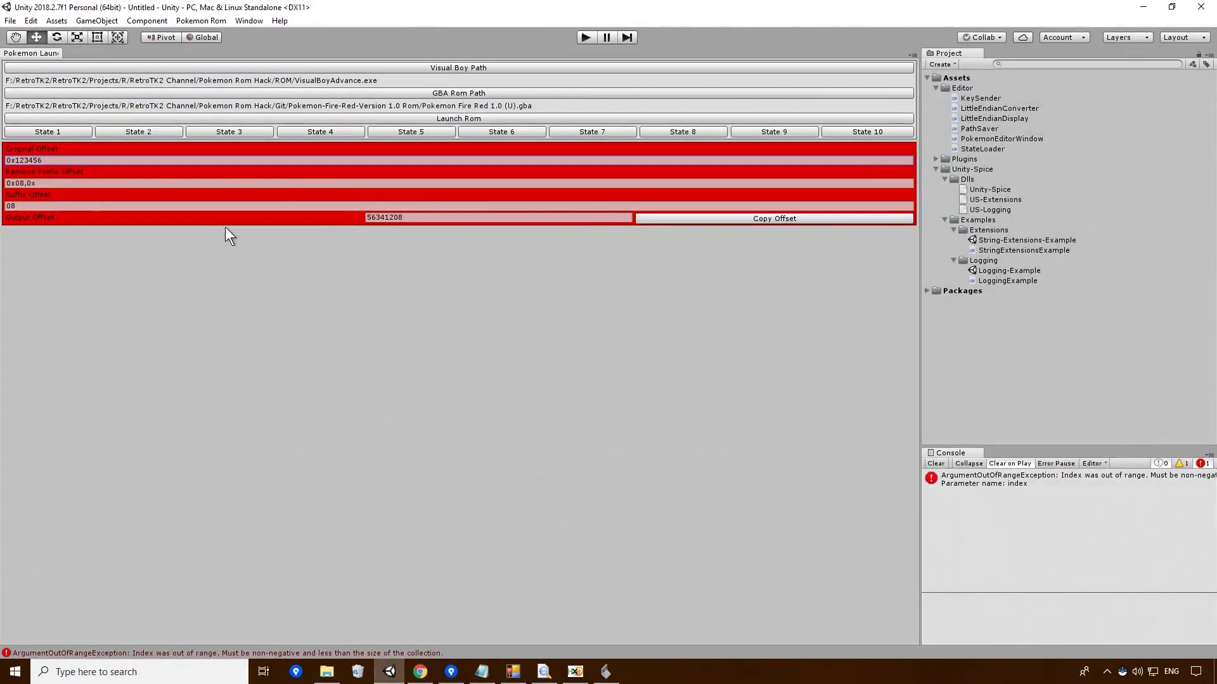
click(392, 672)
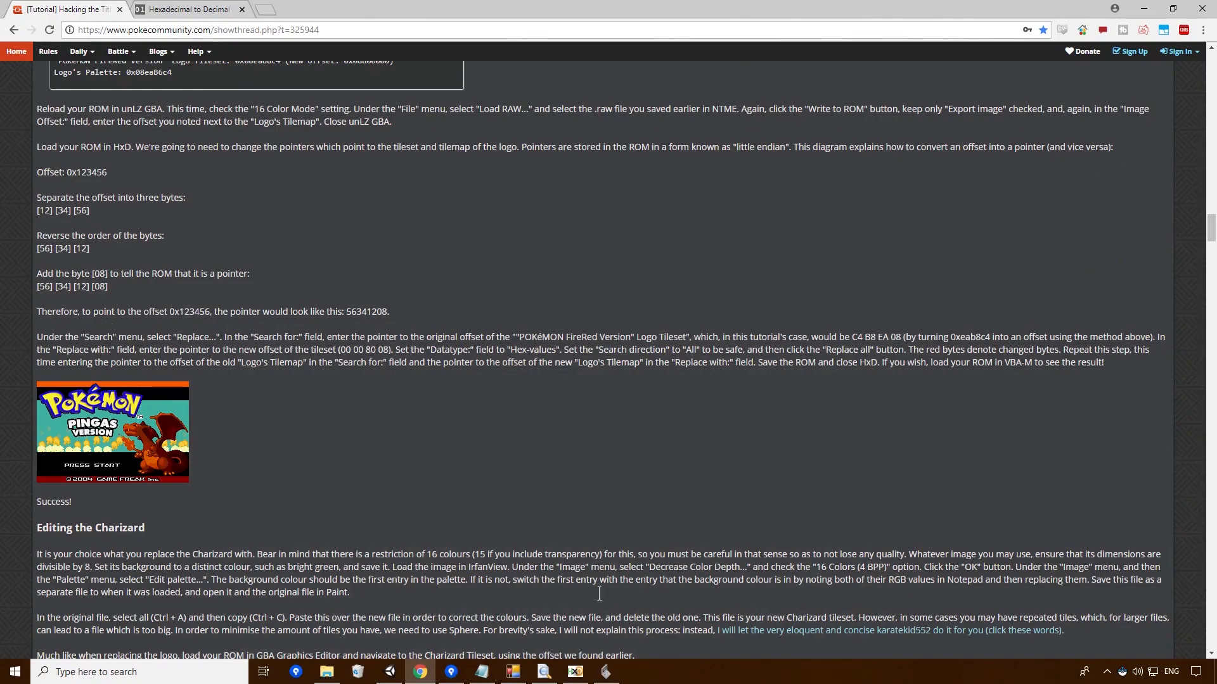
Select the tilemap's original offset 0x08ead390 in the Notepad notes
click(483, 672)
click(393, 256)
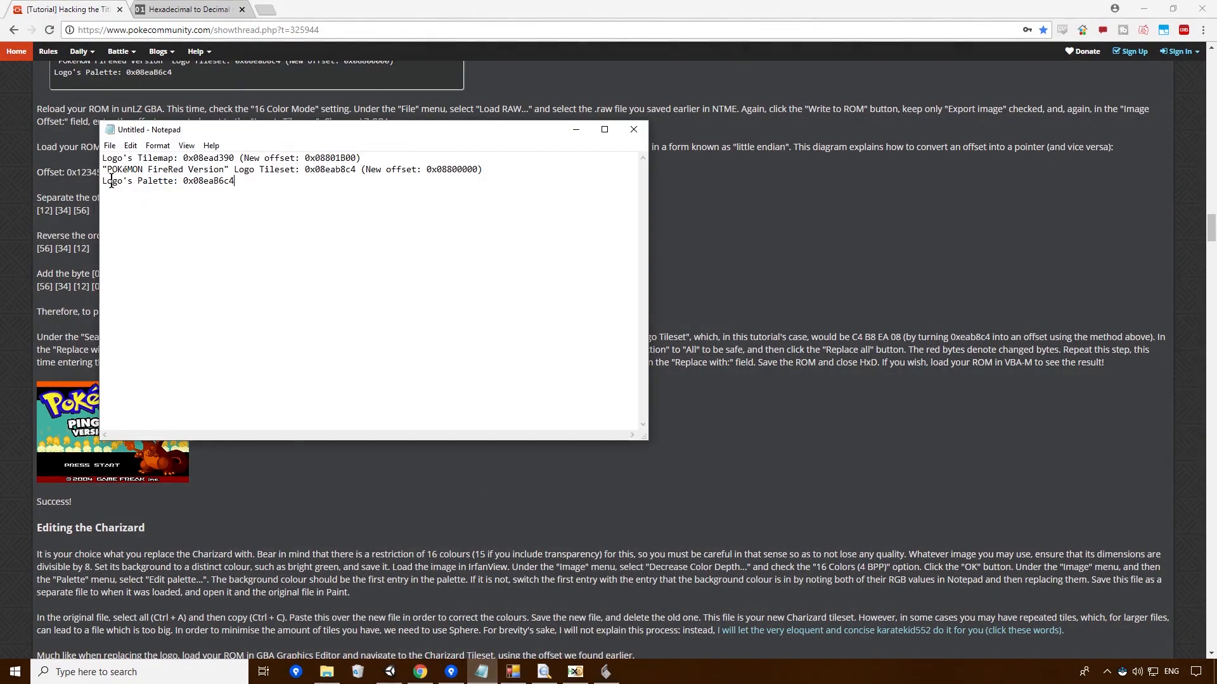
drag(237, 153, 183, 158)
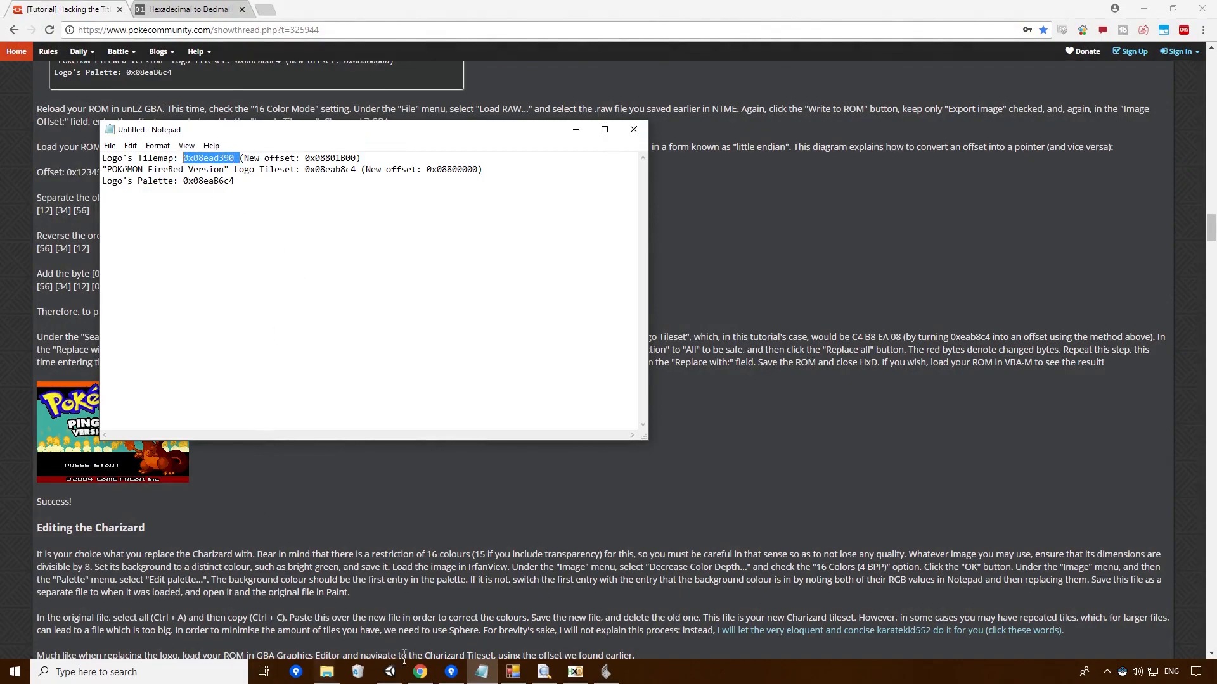
Switch to Sourcetree, stage the changed .gba and .nlz ROM files, and enter the commit message "replaced image stuff"
click(451, 672)
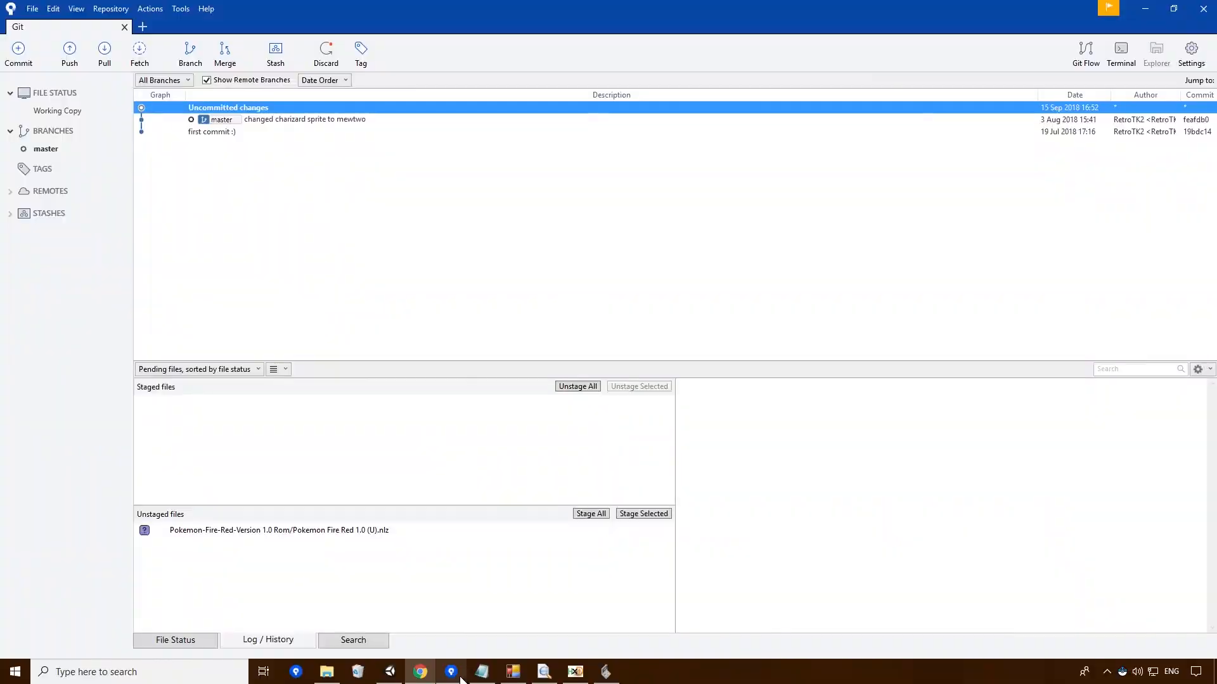
click(600, 515)
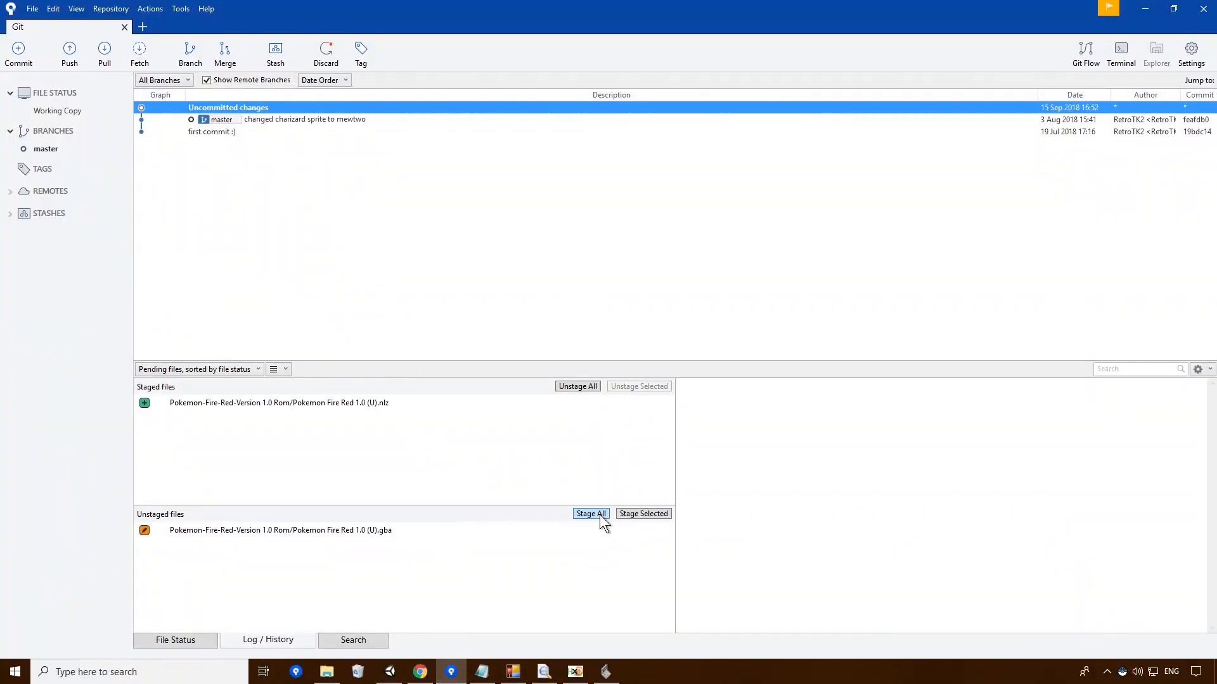
click(599, 514)
click(18, 54)
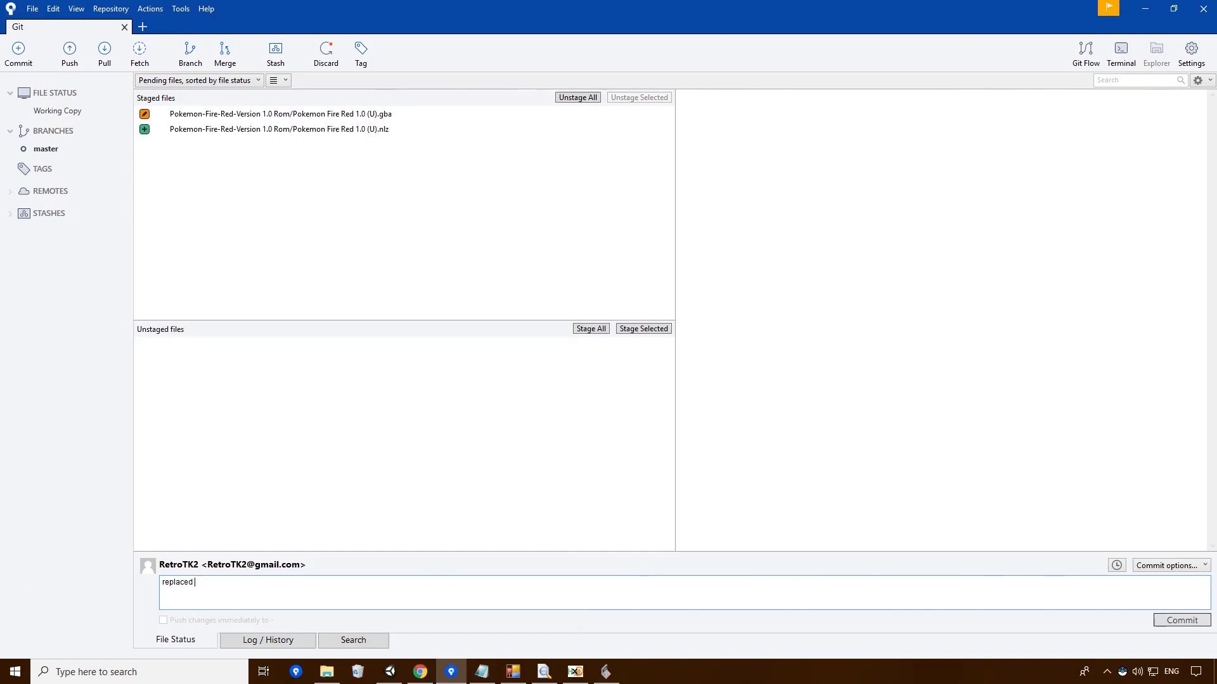
text(replaced image stuff)
Create and check out a new branch named title_screen, and commit the staged ROM files on it
click(274, 640)
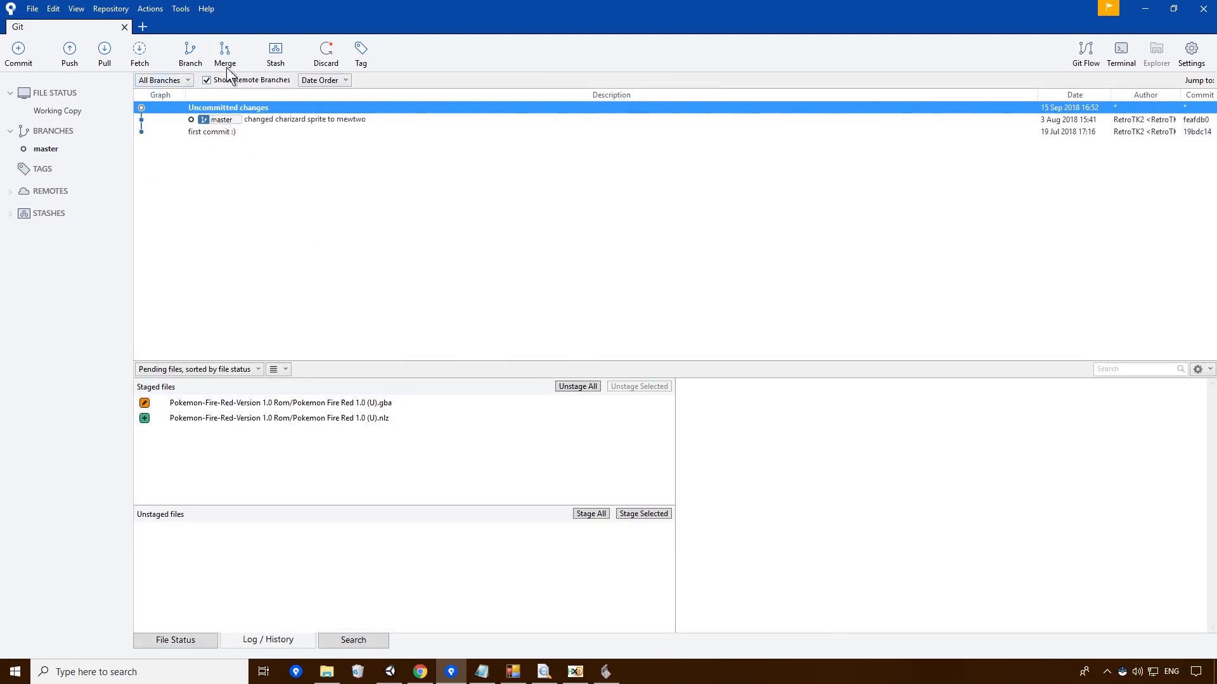
click(188, 54)
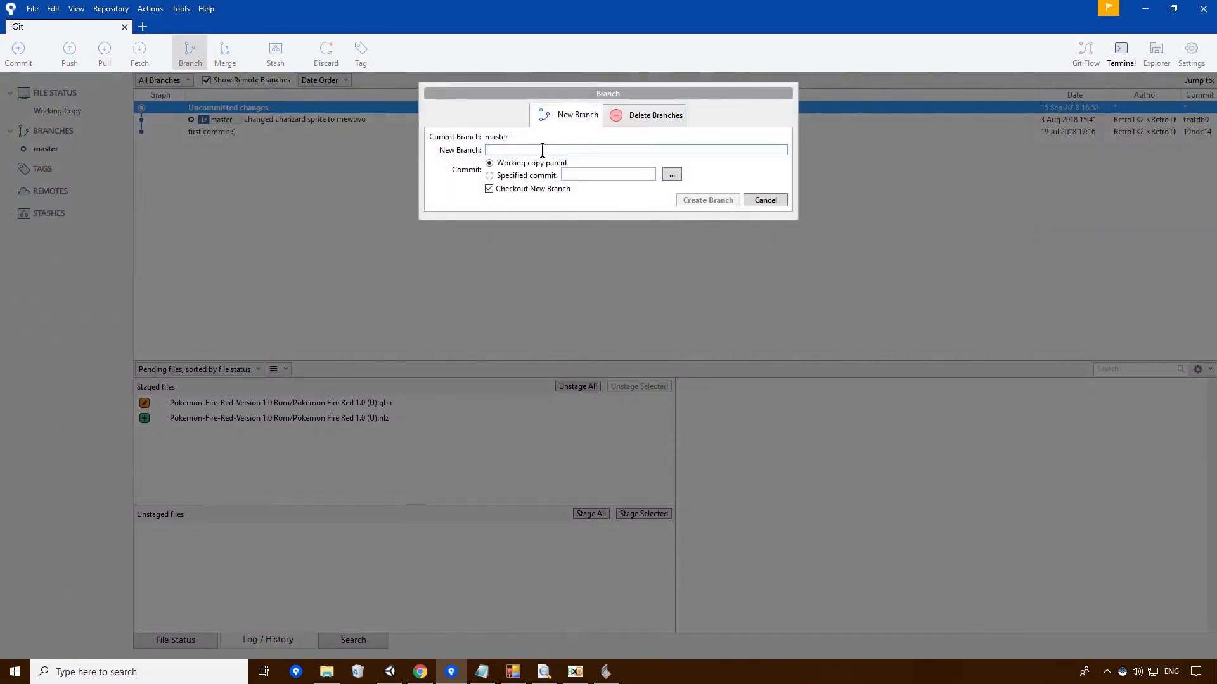
text(title screen)
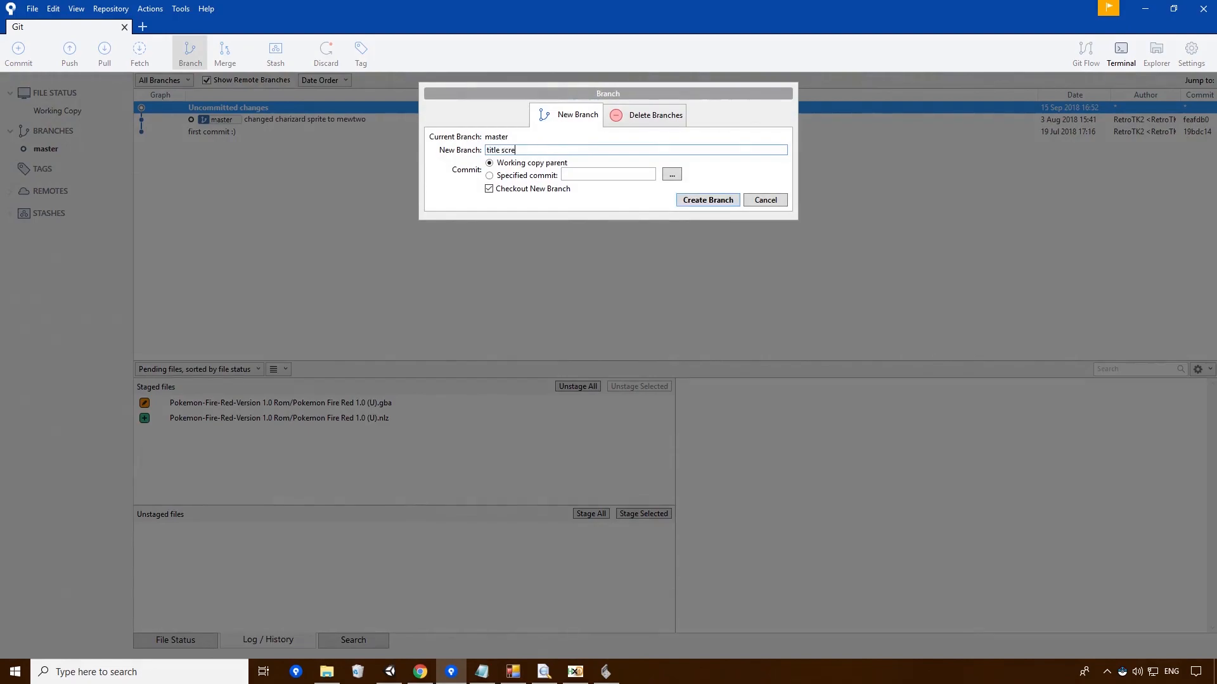
click(500, 150)
key(BackSpace)
text(_)
click(708, 200)
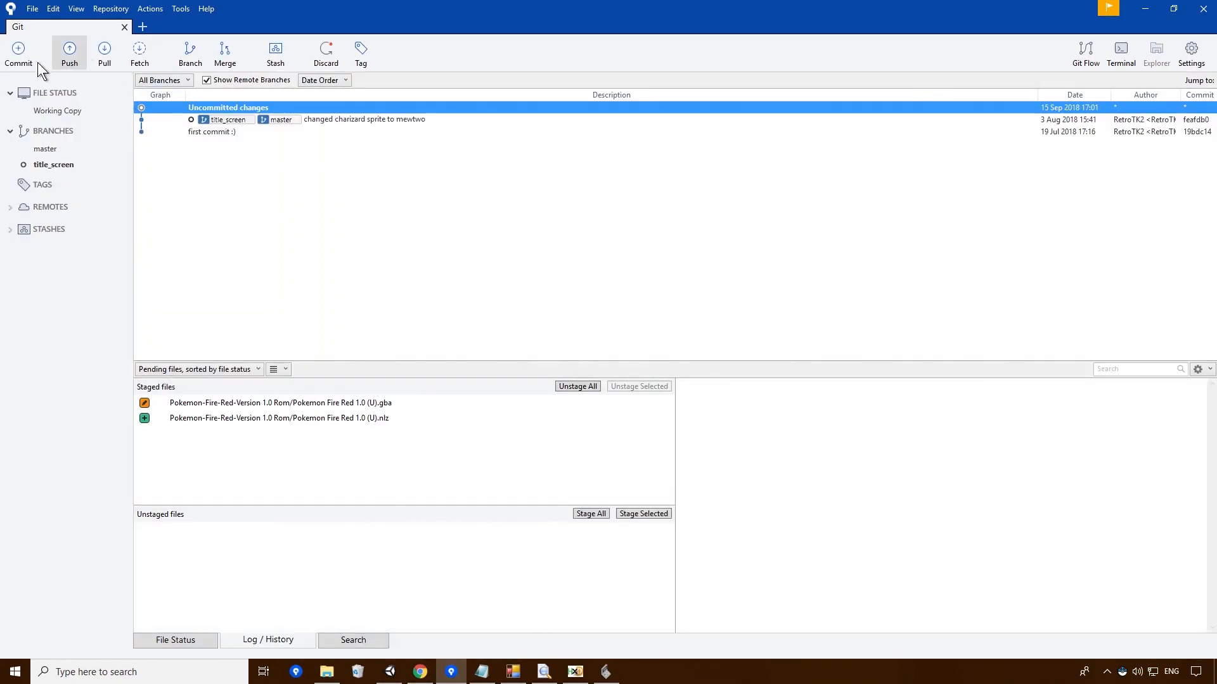
click(18, 52)
click(1189, 620)
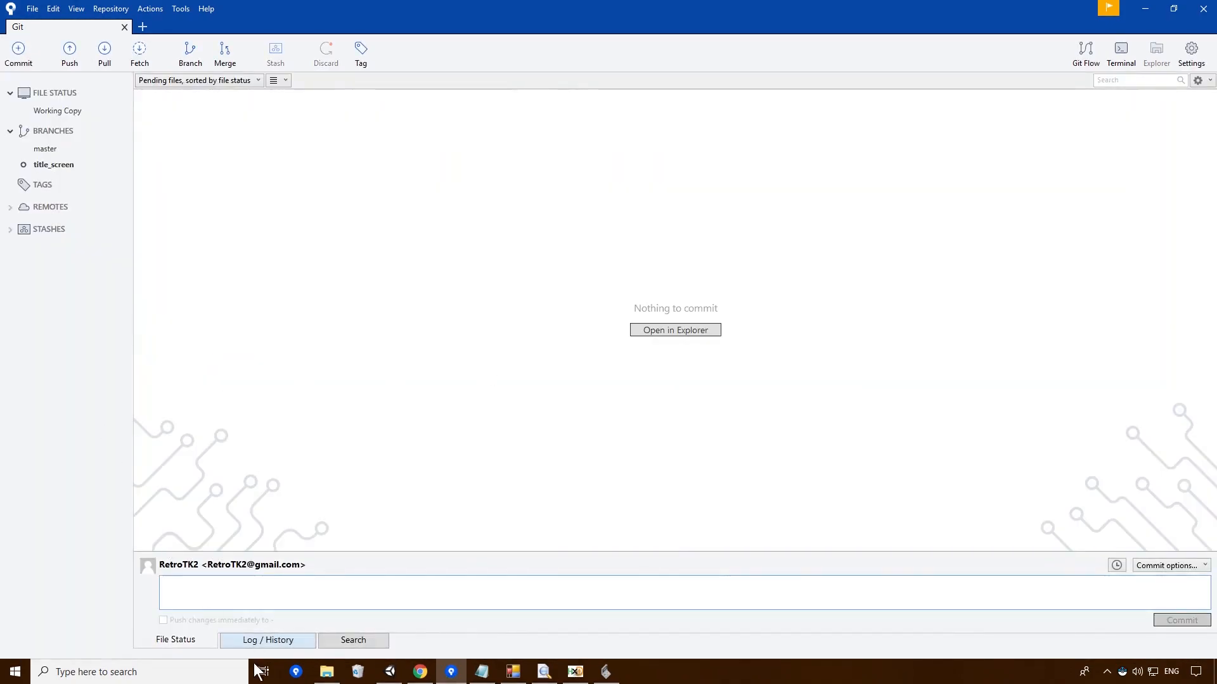
Review the title_screen branch's commit history in Sourcetree
click(273, 640)
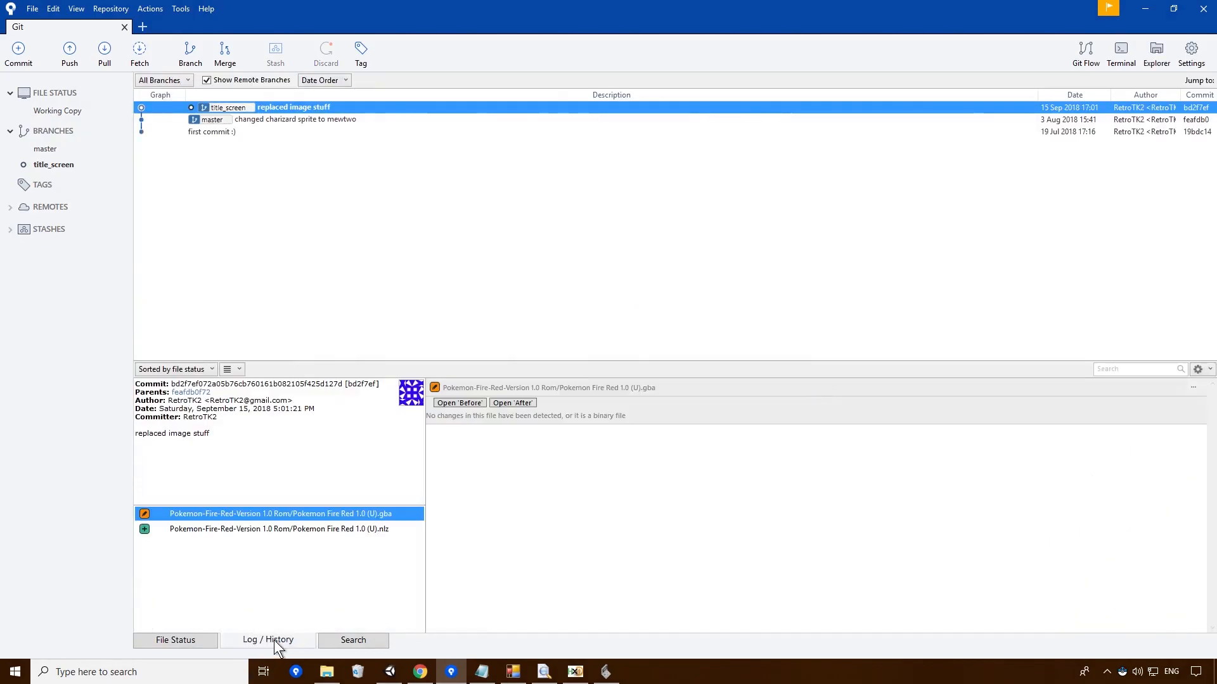
click(1145, 9)
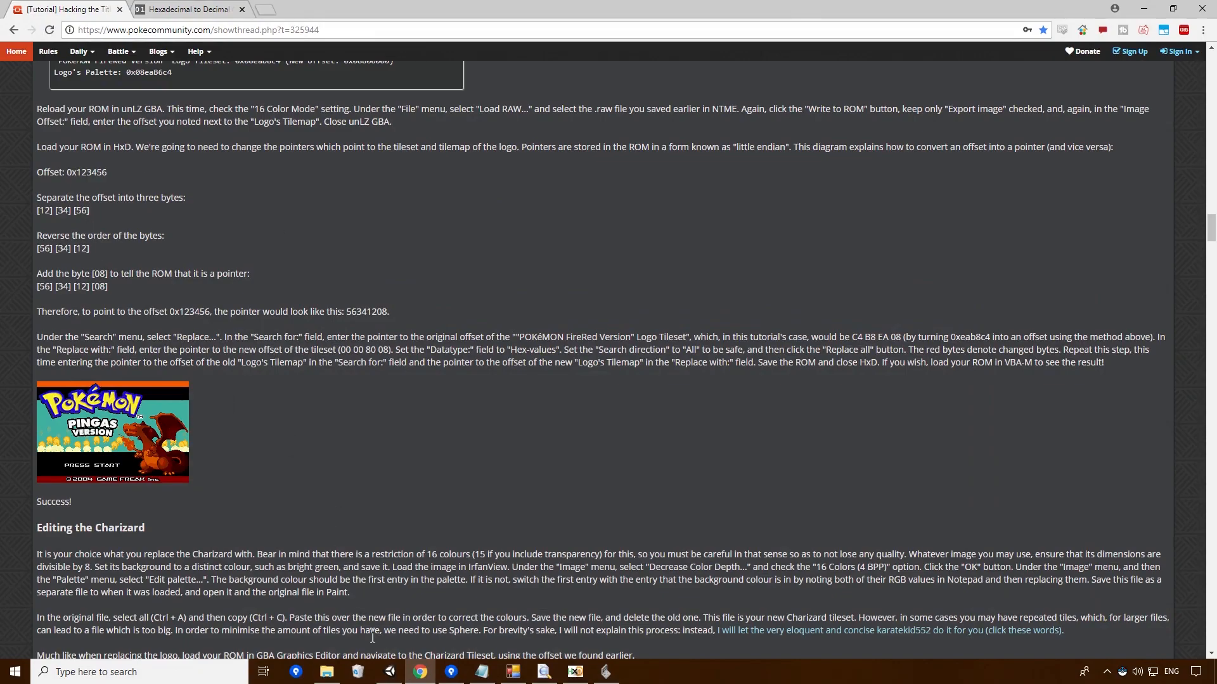
Convert the tilemap's original offset 0x08ead390 from the Notepad notes into a little-endian pointer in Unity, and copy the result
click(482, 671)
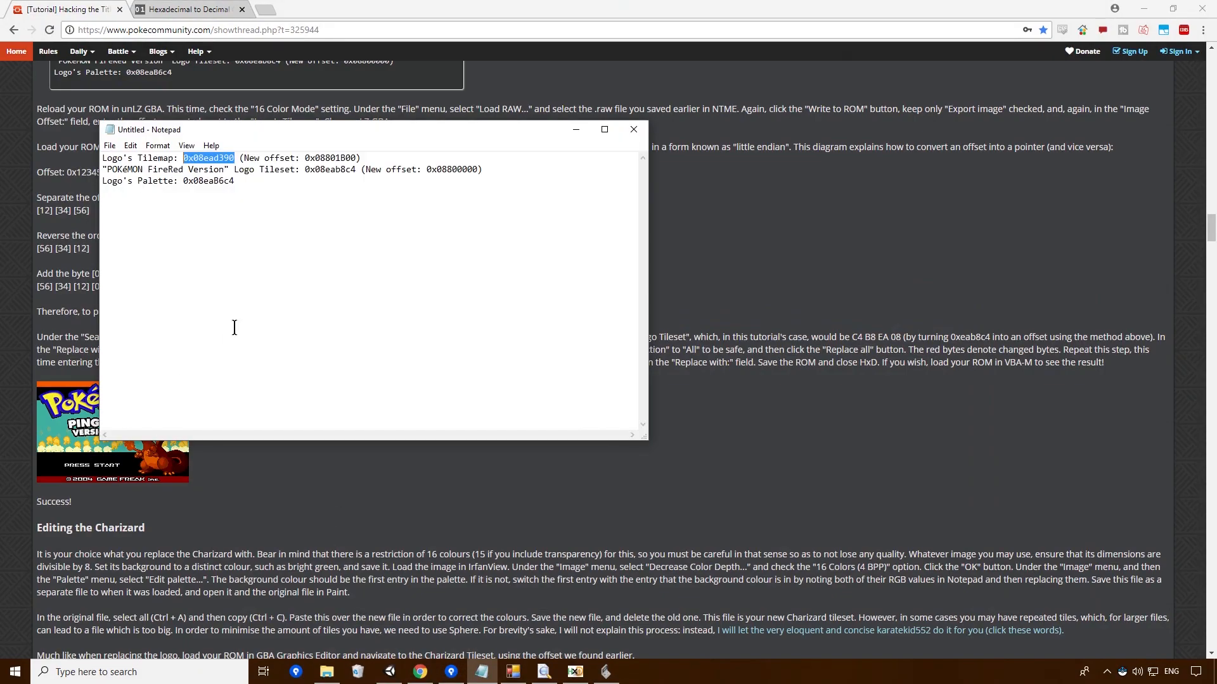
click(198, 158)
drag(183, 158, 235, 158)
key(ctrl+c)
click(391, 673)
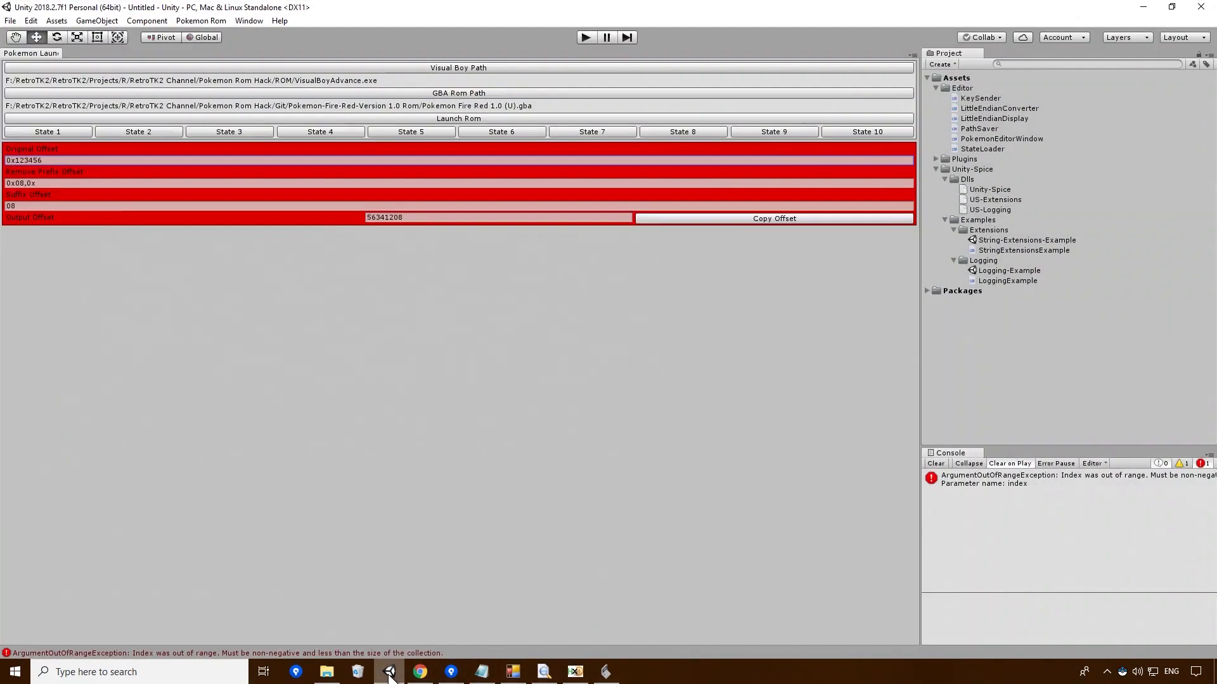
click(297, 161)
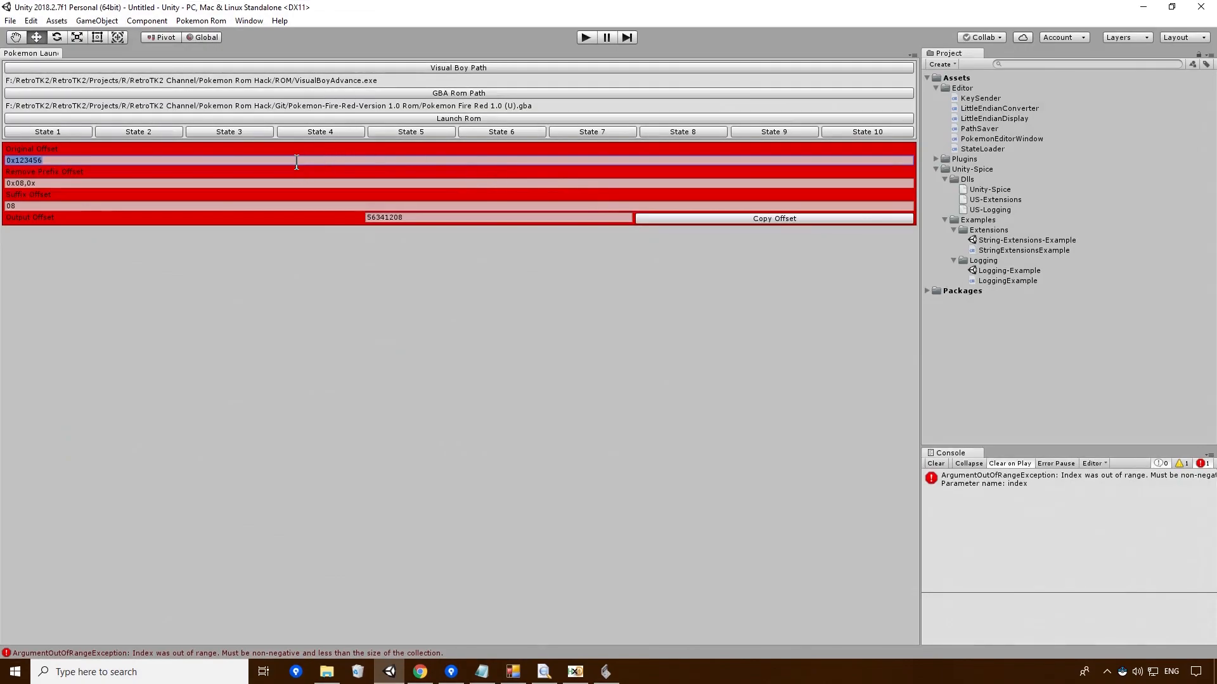
key(ctrl+v)
click(627, 217)
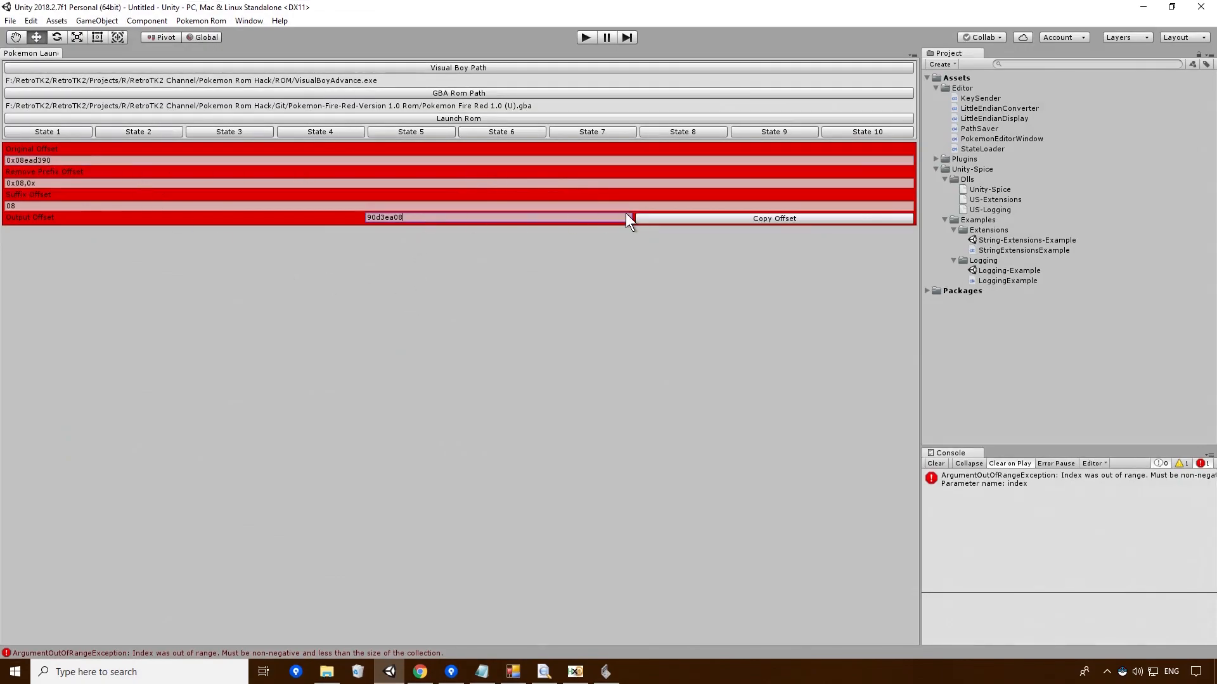
click(661, 217)
Switch to HxD and search the ROM forward for the hex values 90d3ea08
click(544, 673)
click(544, 673)
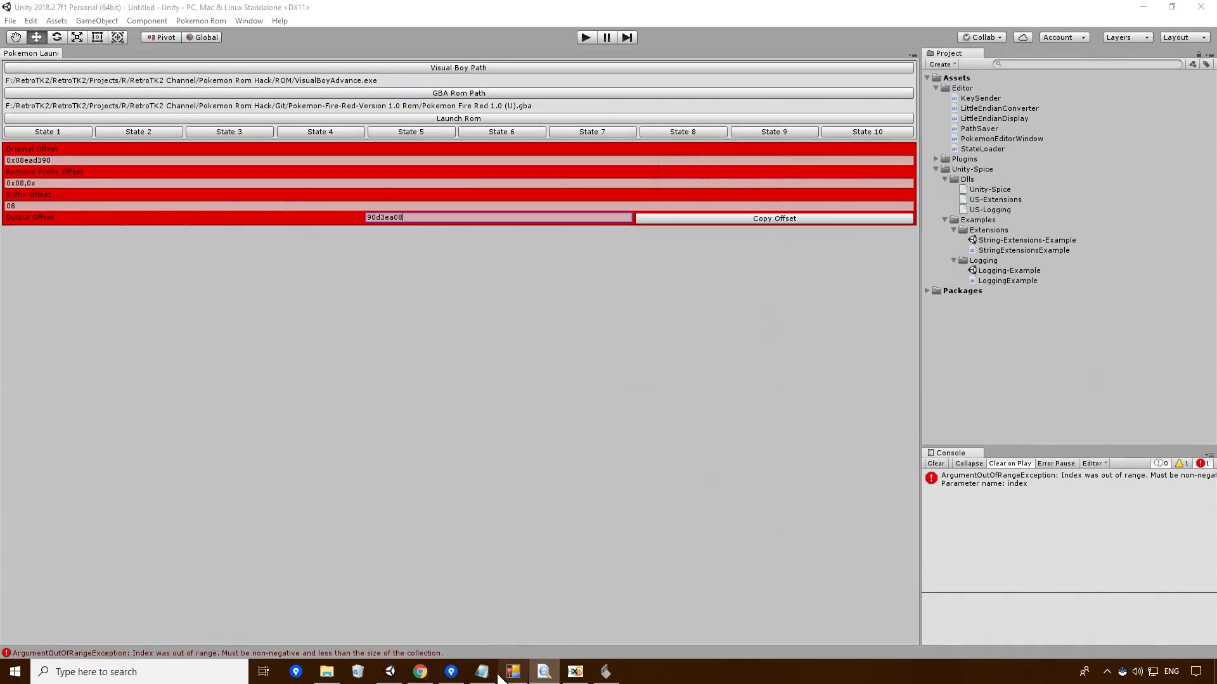
click(575, 672)
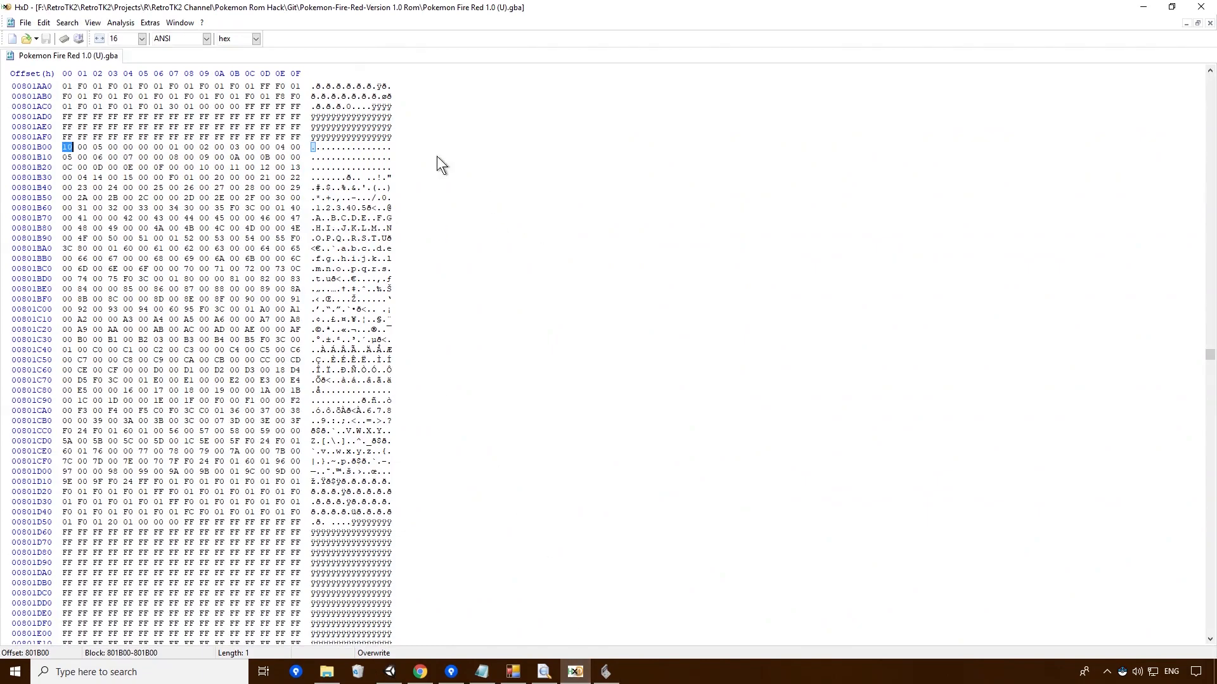
click(68, 22)
click(78, 36)
click(660, 248)
click(660, 261)
click(656, 228)
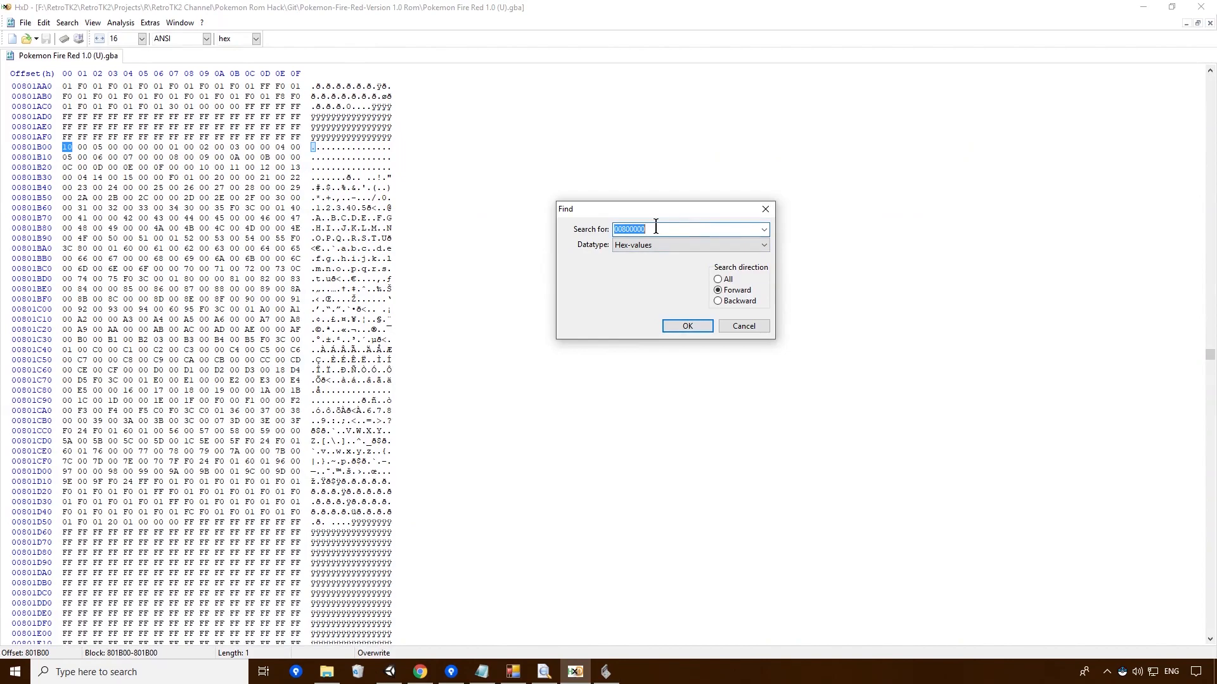
click(693, 325)
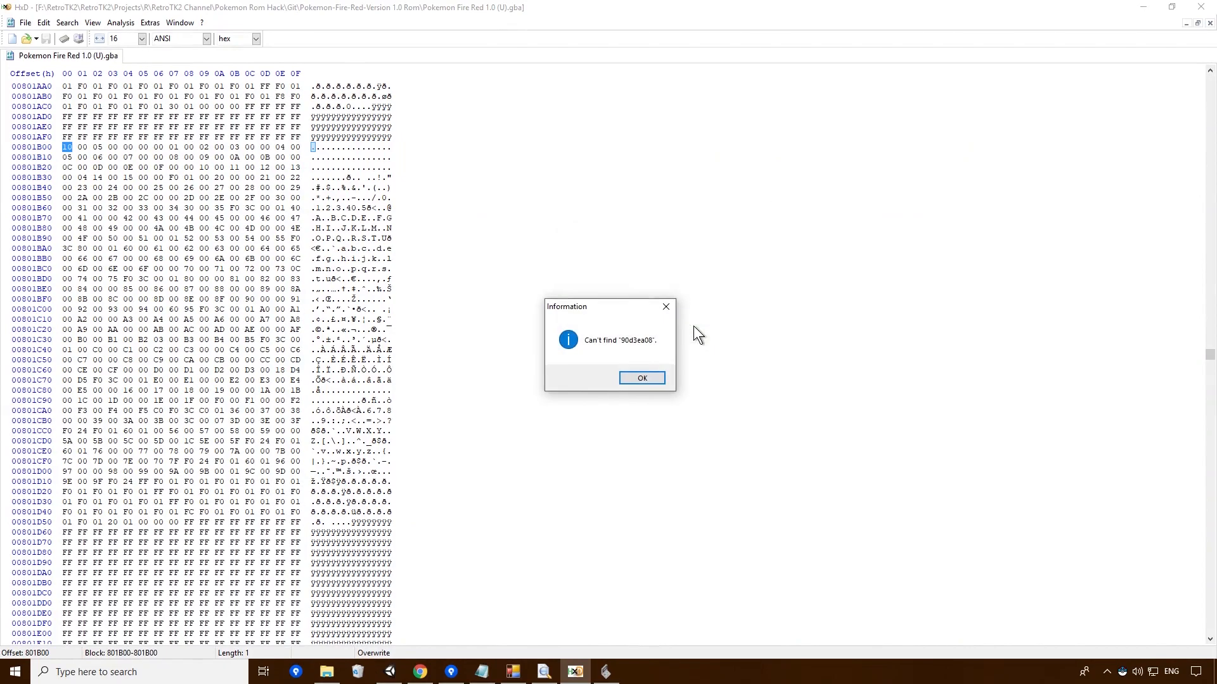
click(643, 378)
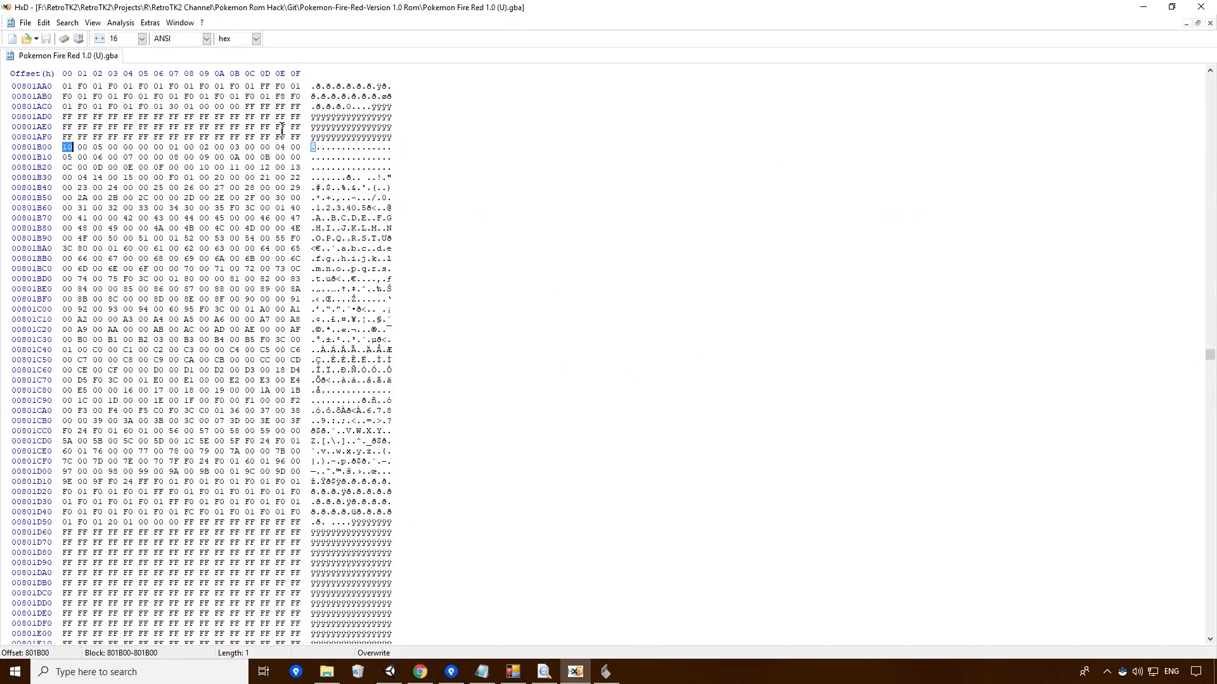
Search the whole ROM in all directions for the hex values 90d3ea08
click(67, 23)
click(78, 40)
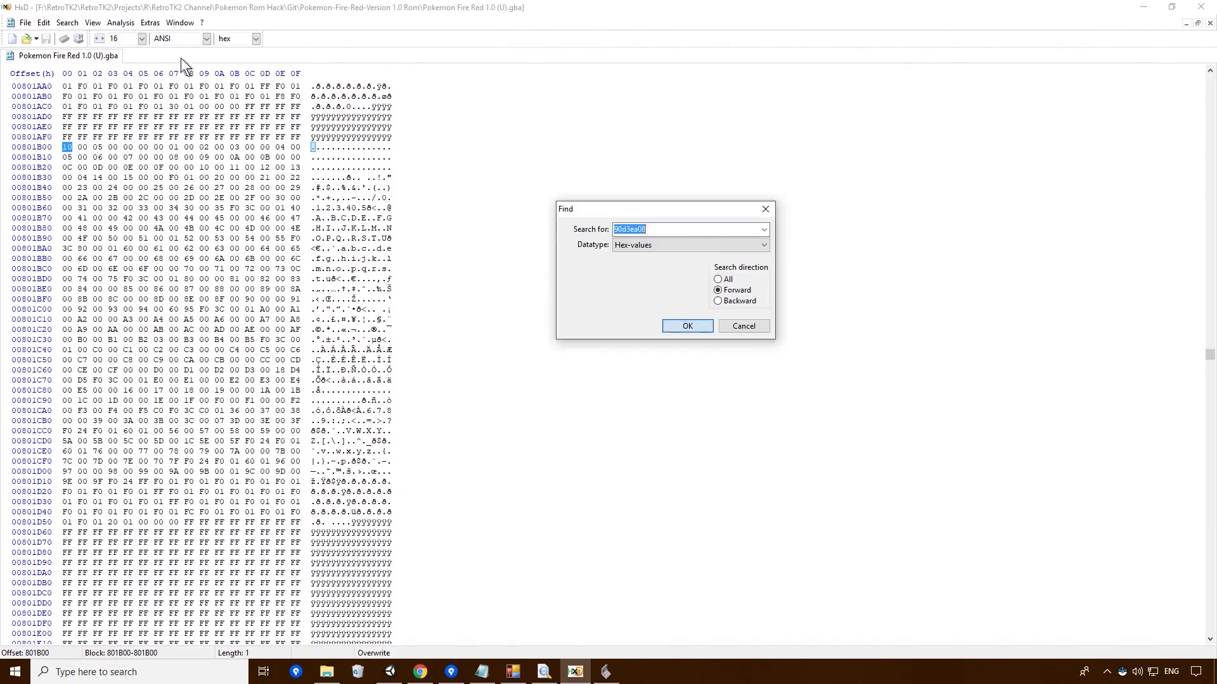
click(727, 281)
click(694, 325)
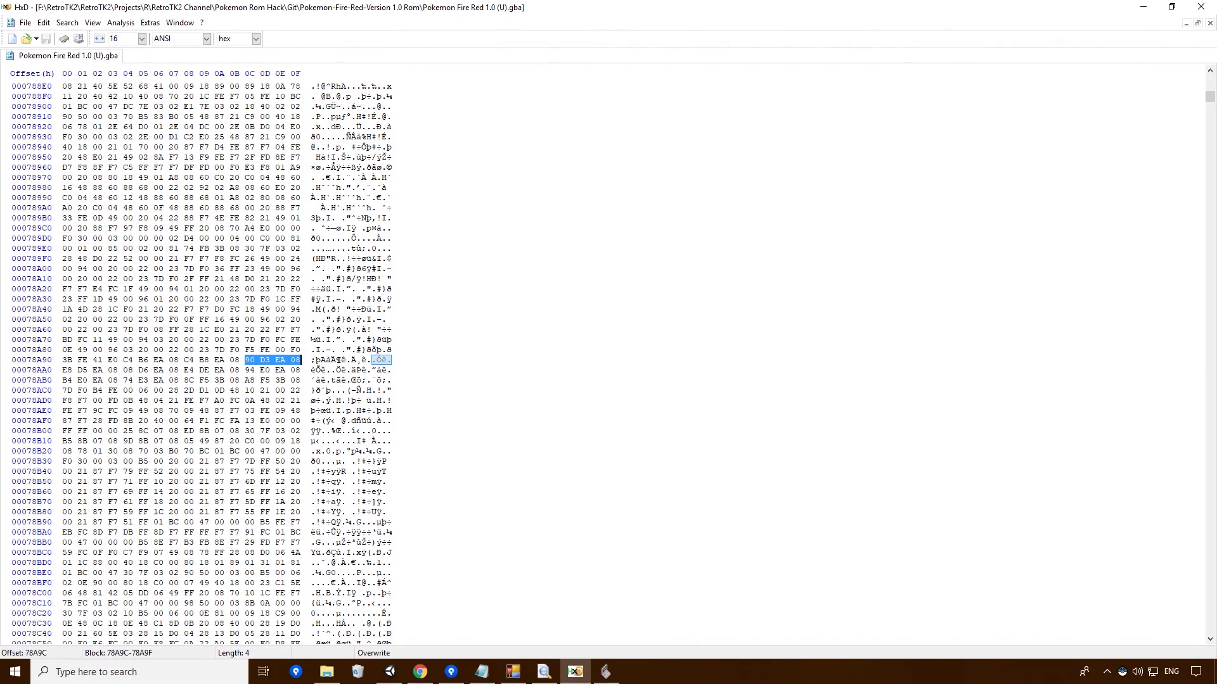
Convert the tilemap's new offset 0x08801B00 from the Notepad notes into a little-endian pointer in Unity, and copy the result
mouse_move(389, 676)
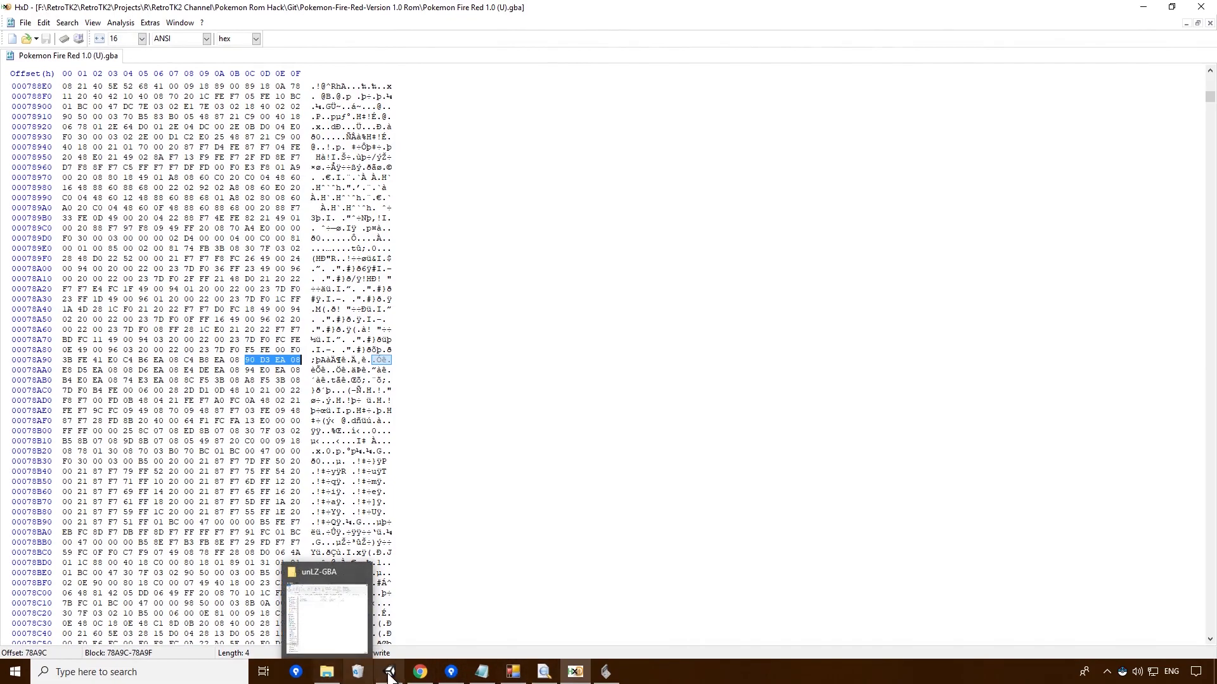
click(481, 672)
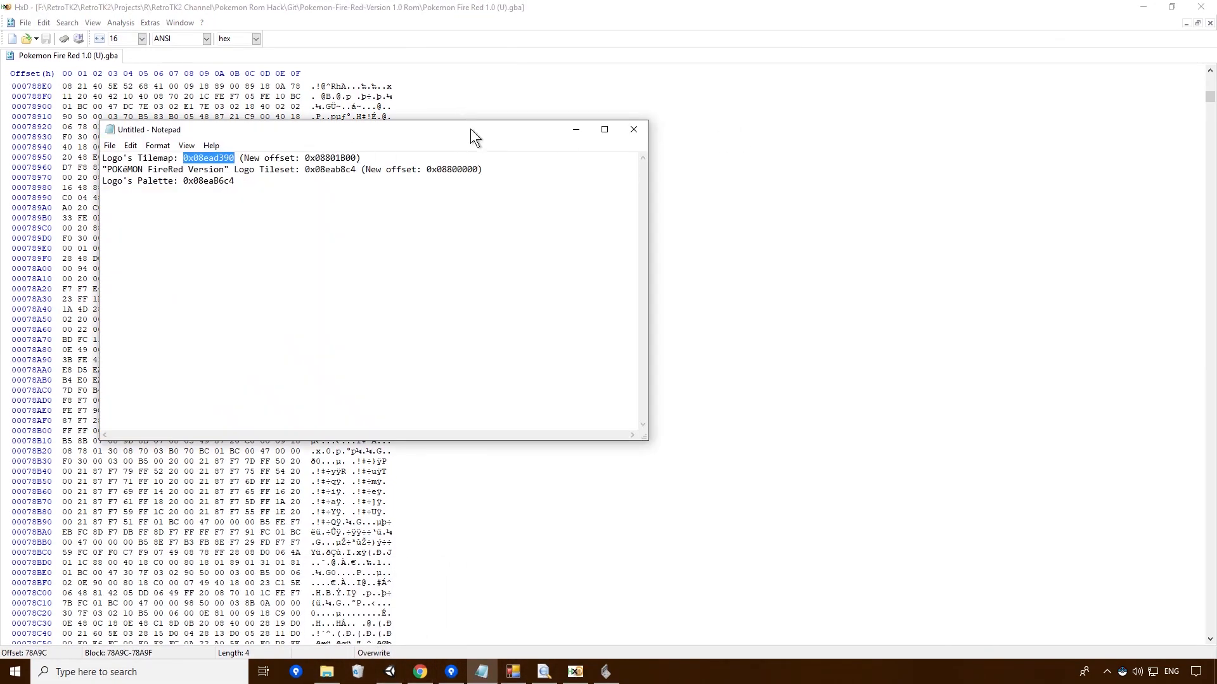
drag(470, 128, 905, 99)
double_click(747, 130)
key(ctrl+c)
mouse_move(327, 672)
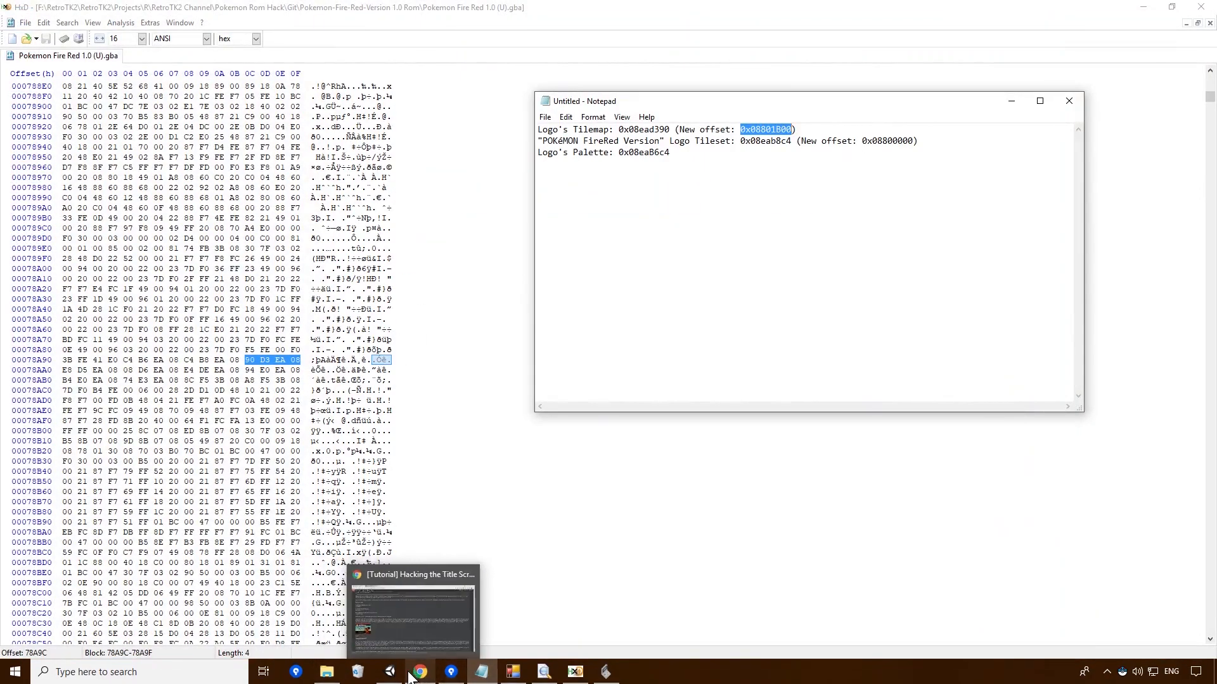
click(399, 674)
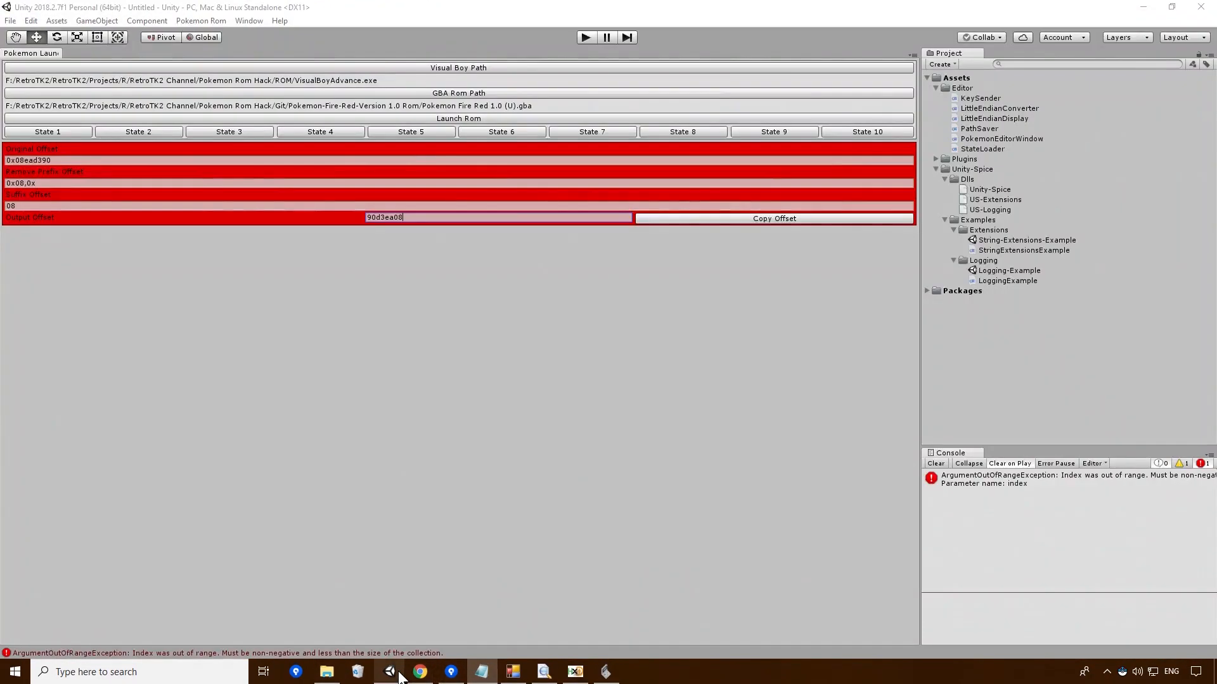
click(352, 159)
key(ctrl+v)
click(701, 219)
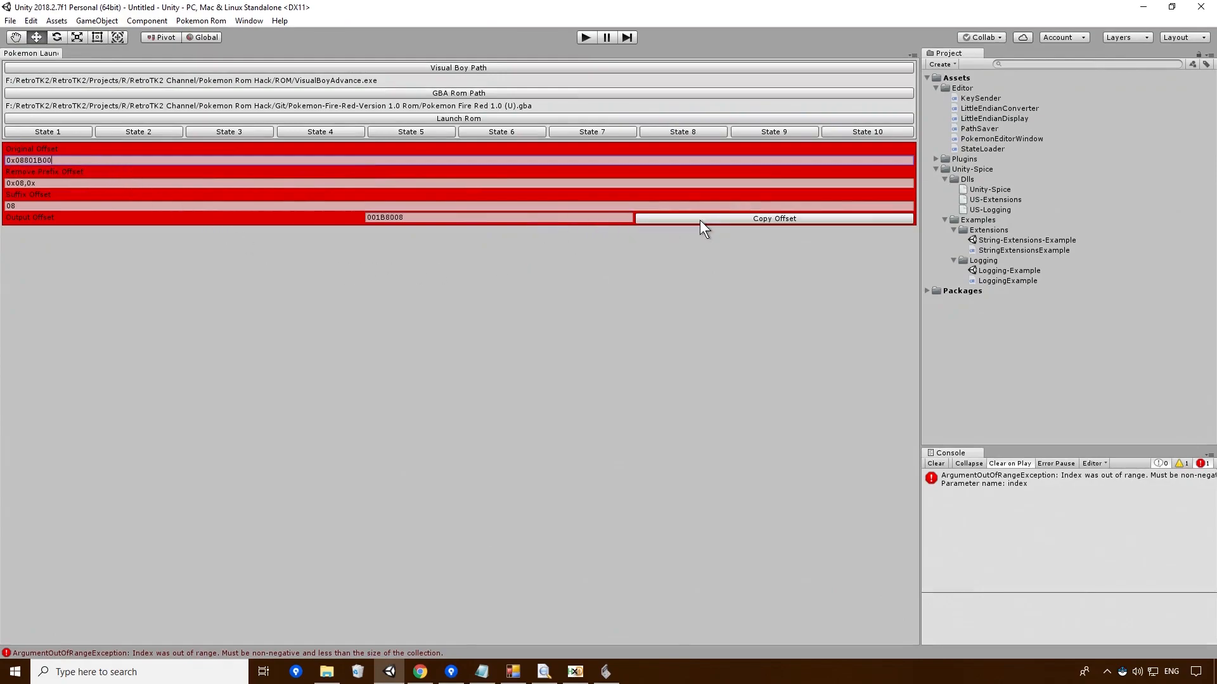
Overwrite the old tilemap pointer 90 D3 EA 08 at 78A9C in HxD with 00 1B 80 08
click(579, 675)
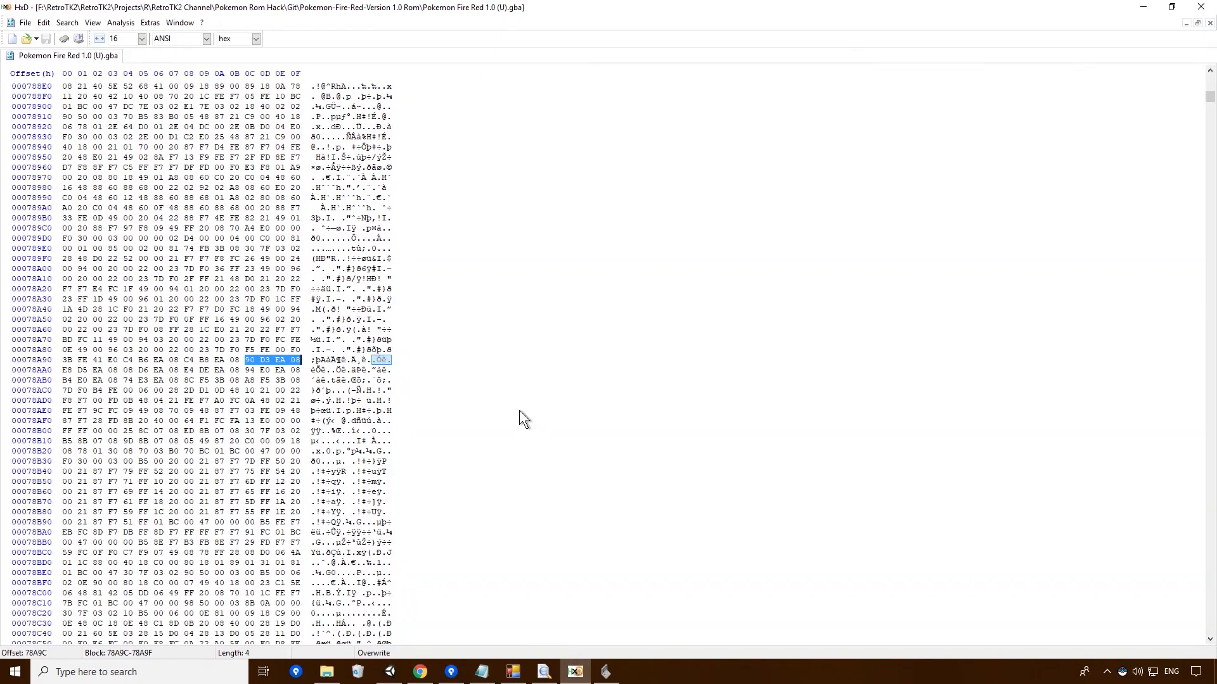
click(248, 361)
drag(247, 361, 282, 363)
key(ctrl+b)
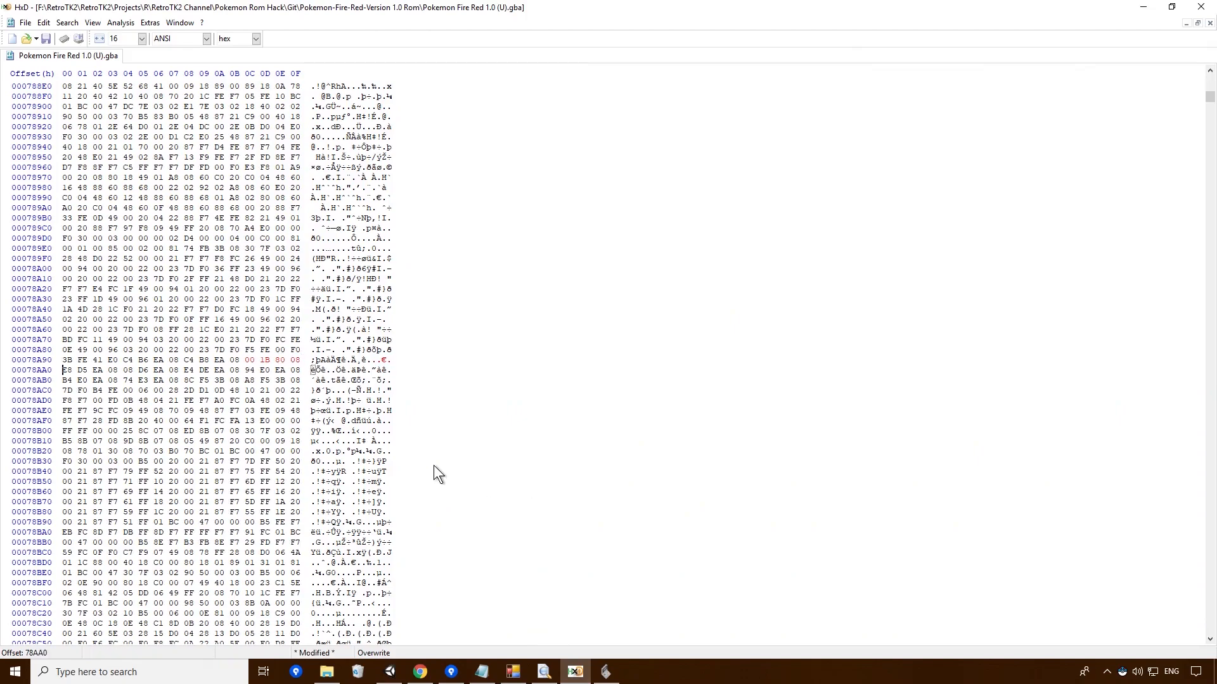
Convert the tileset's original offset 0x08eab8c4 in Unity and compare it with the bytes C4 B8 EA 08 at 78A98 in HxD
drag(185, 359, 239, 360)
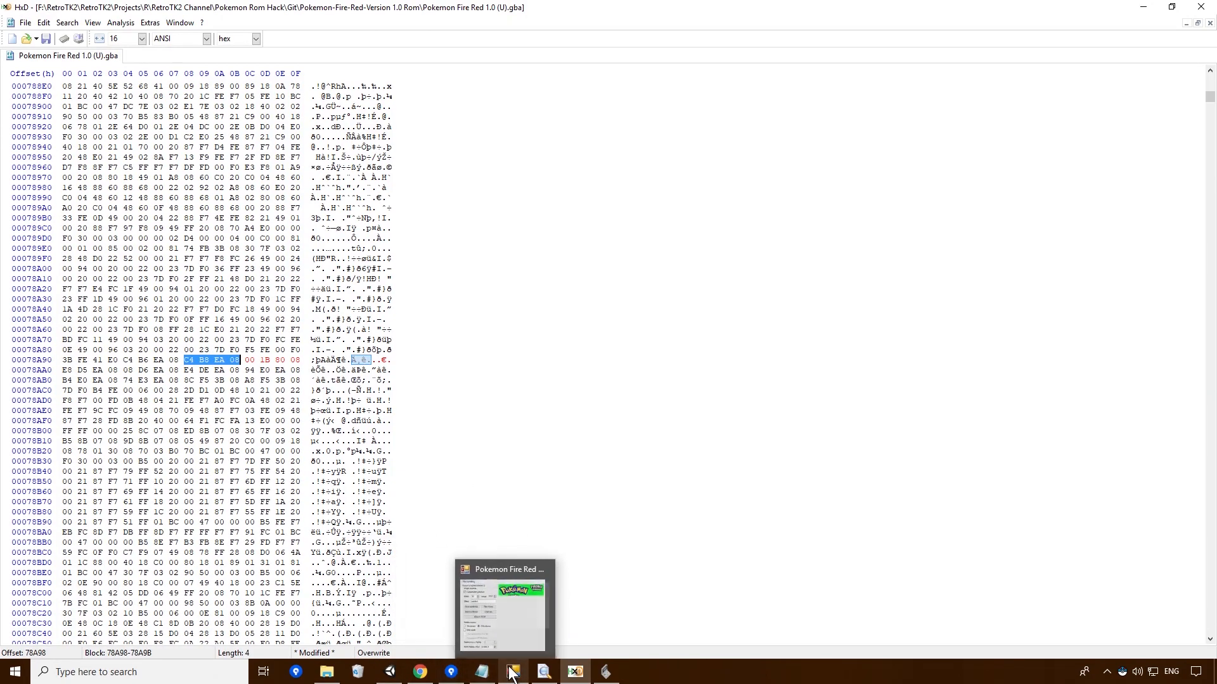
click(482, 671)
drag(791, 140, 737, 146)
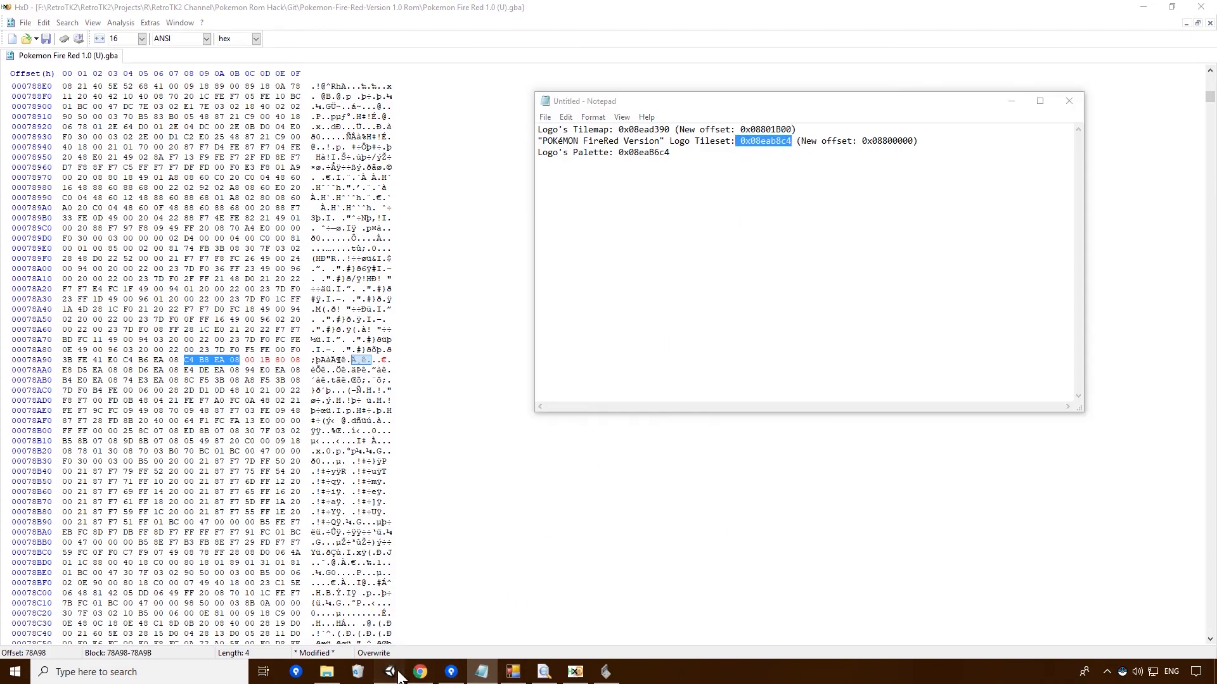
click(390, 671)
click(100, 161)
key(ctrl+v)
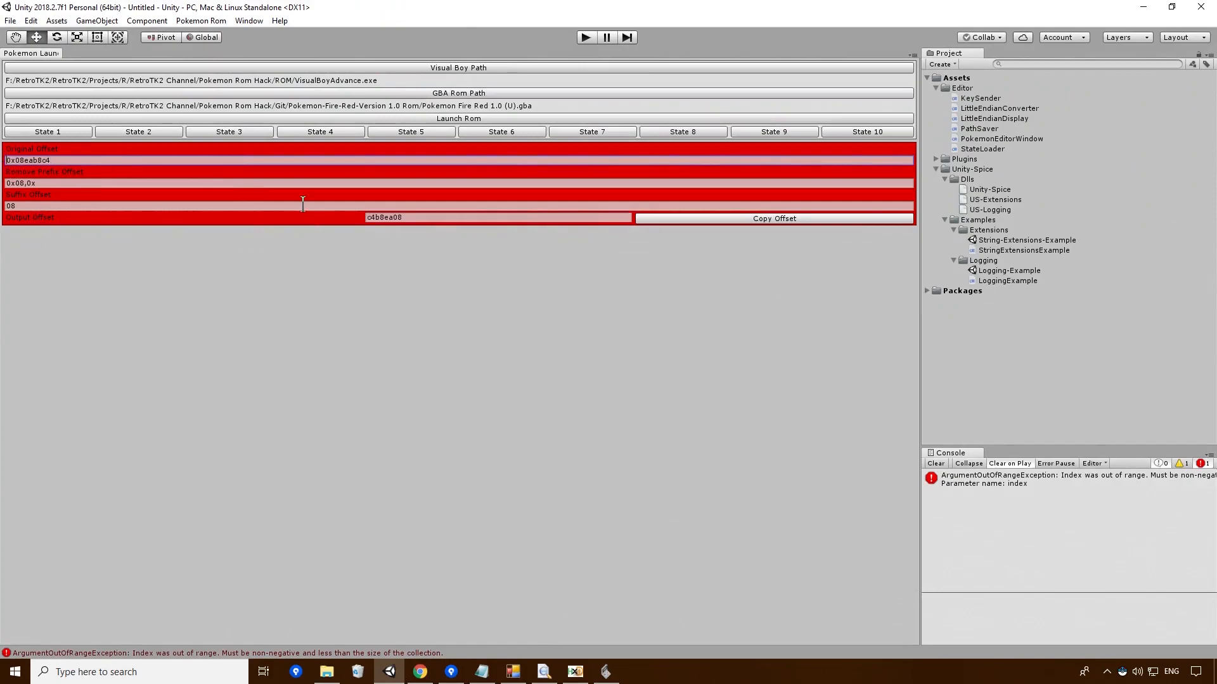
click(427, 218)
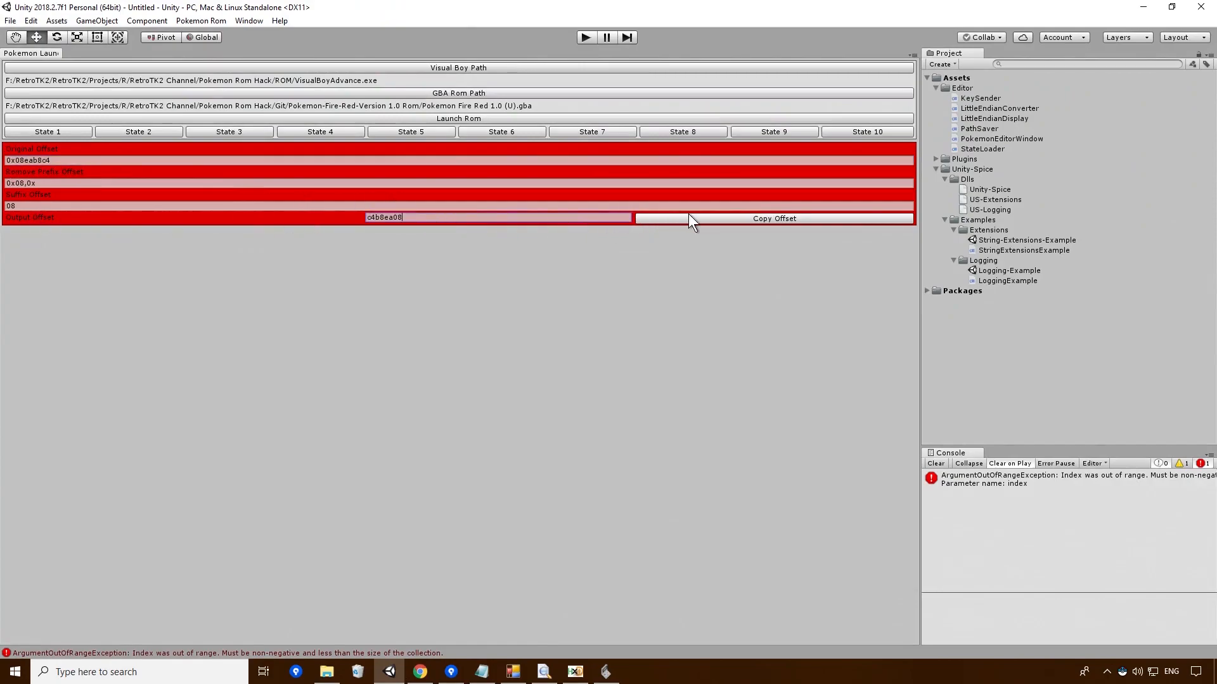
click(1143, 7)
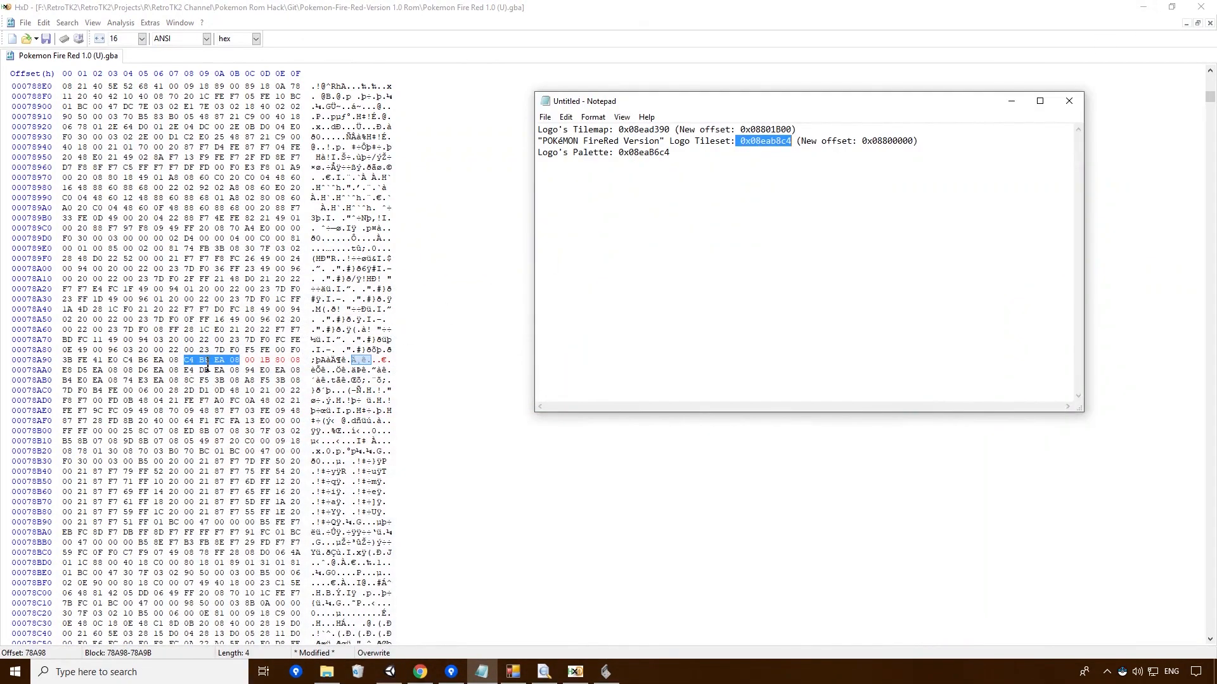
Convert the tileset's new offset 0x08800000 from the Notepad notes into a little-endian pointer in Unity
click(392, 674)
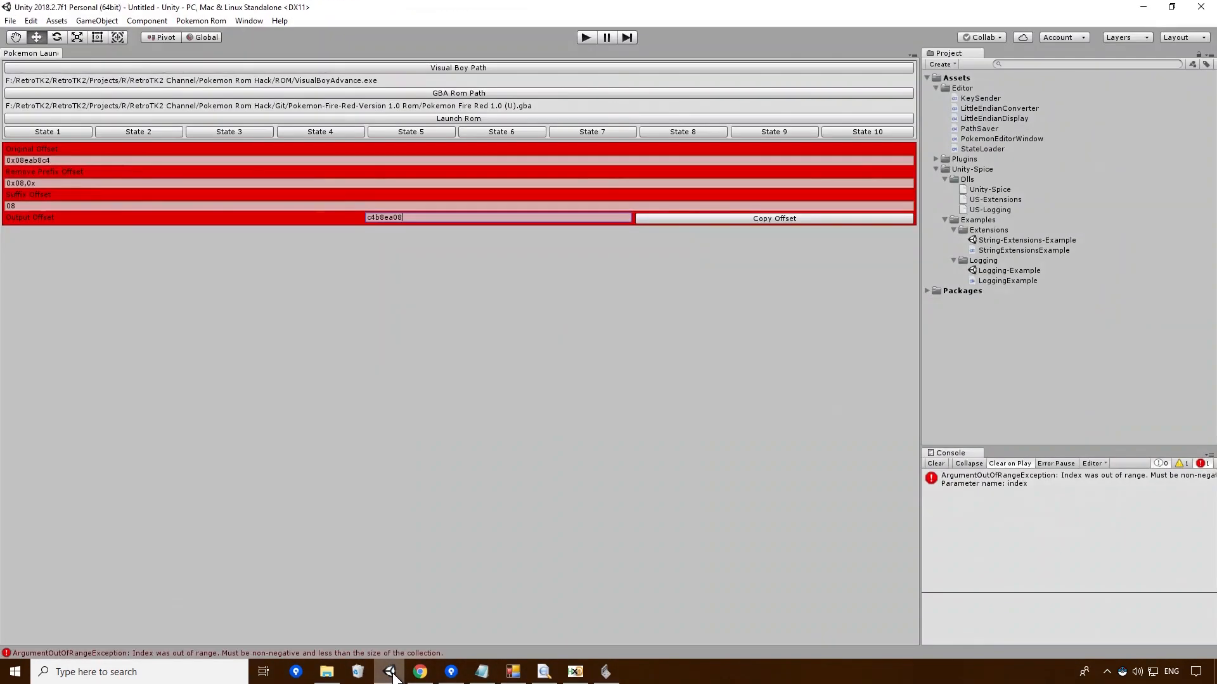
click(392, 675)
click(861, 140)
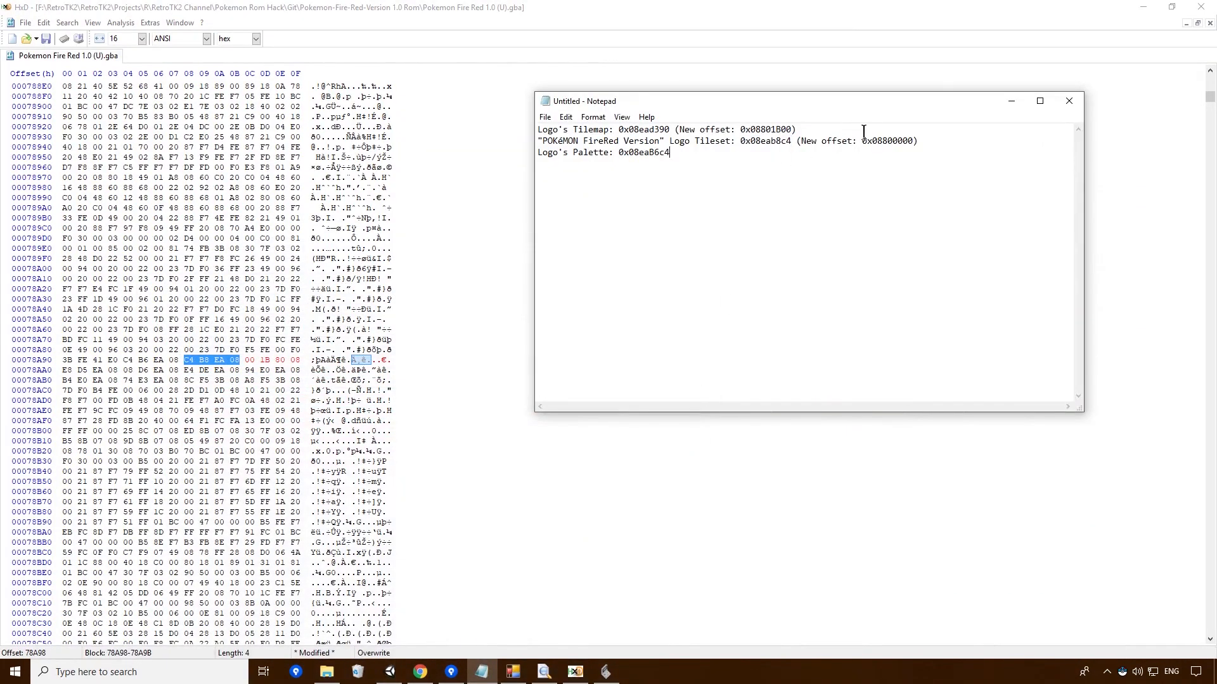
drag(860, 140, 912, 142)
key(ctrl+c)
click(398, 674)
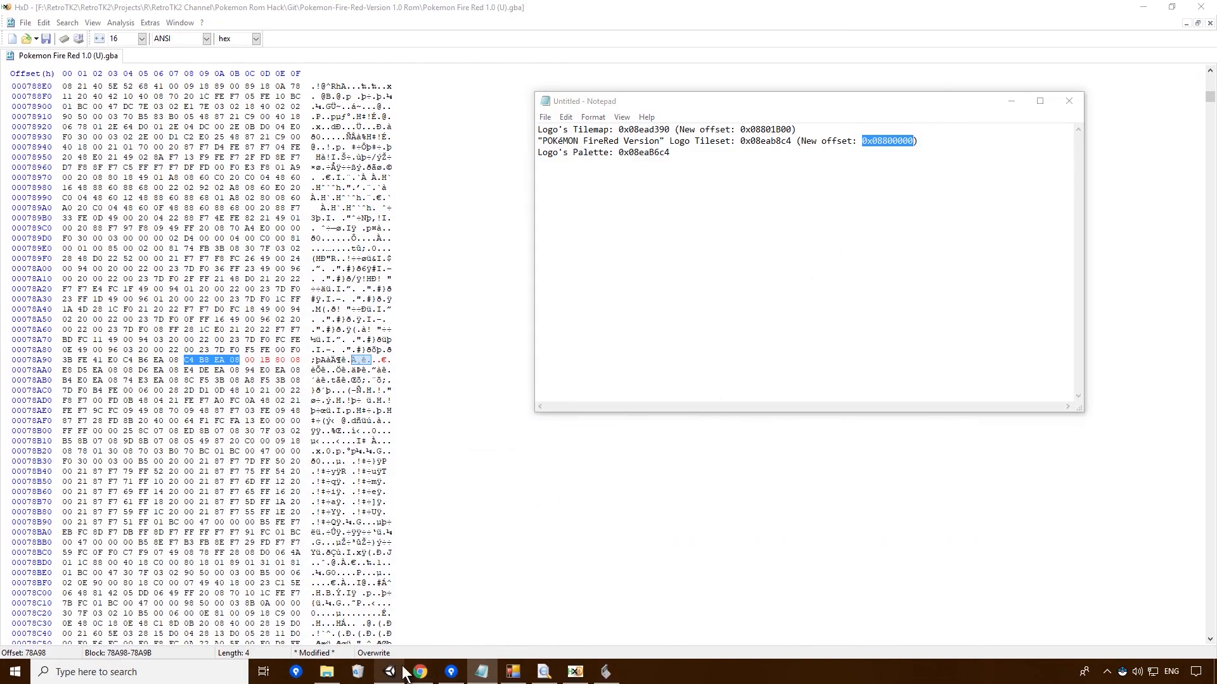
click(396, 681)
click(395, 682)
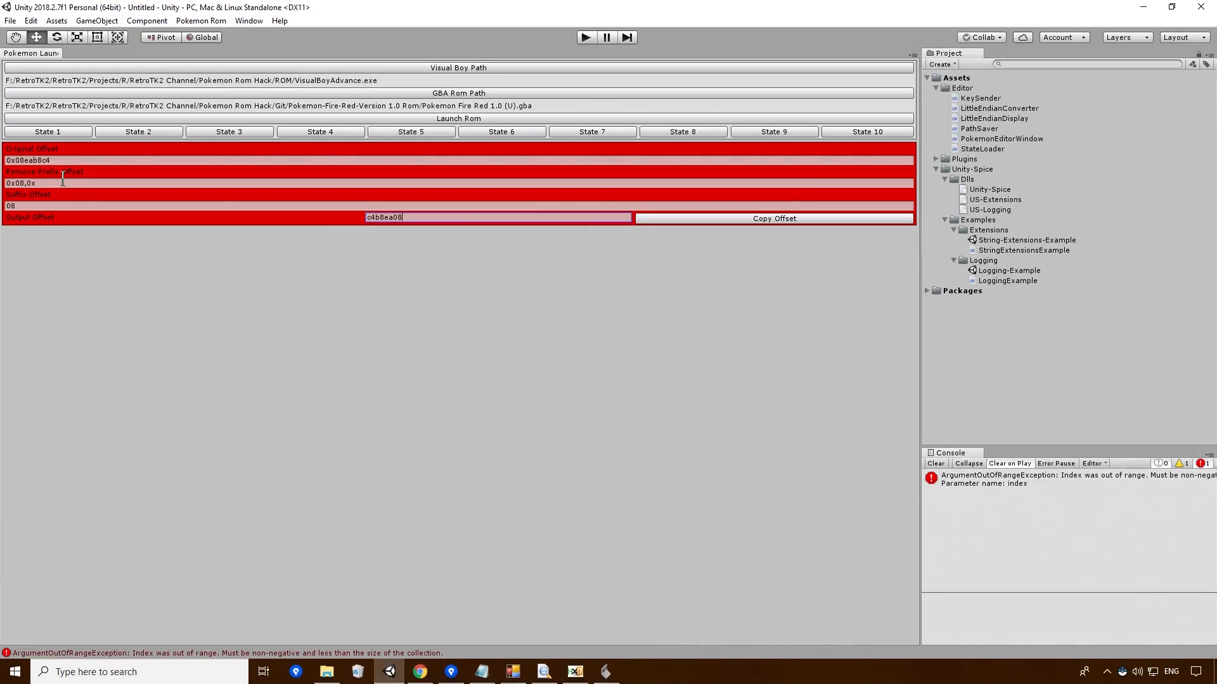
click(71, 162)
key(ctrl+v)
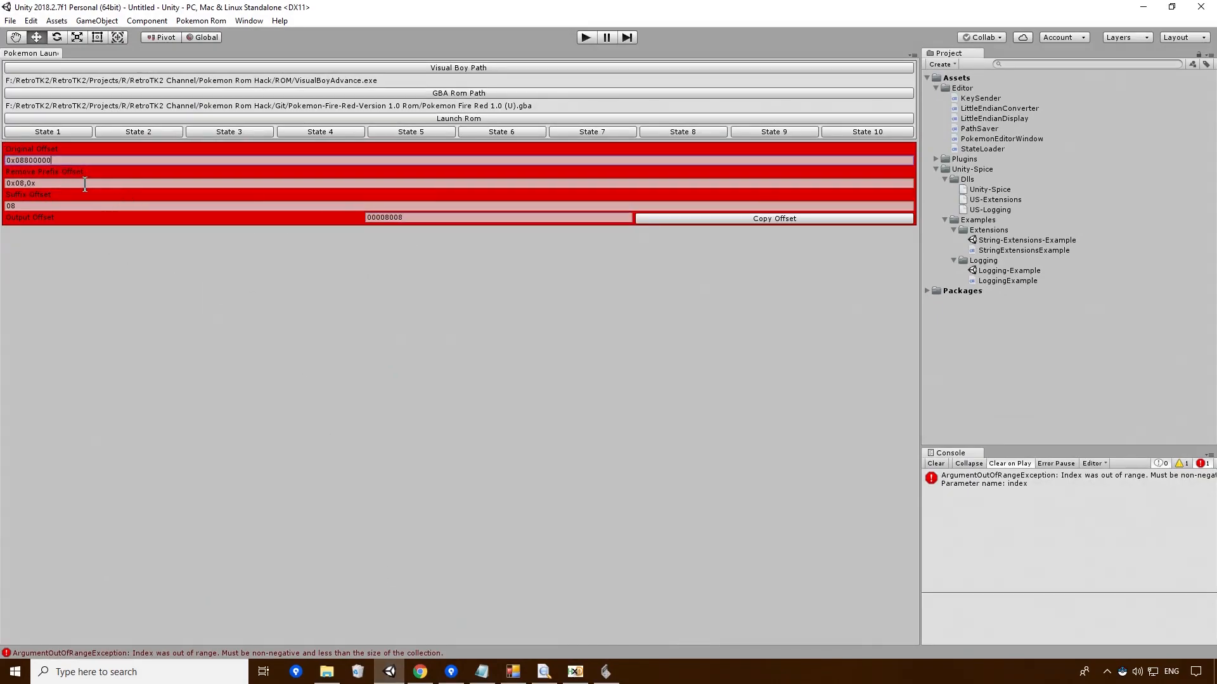
click(415, 218)
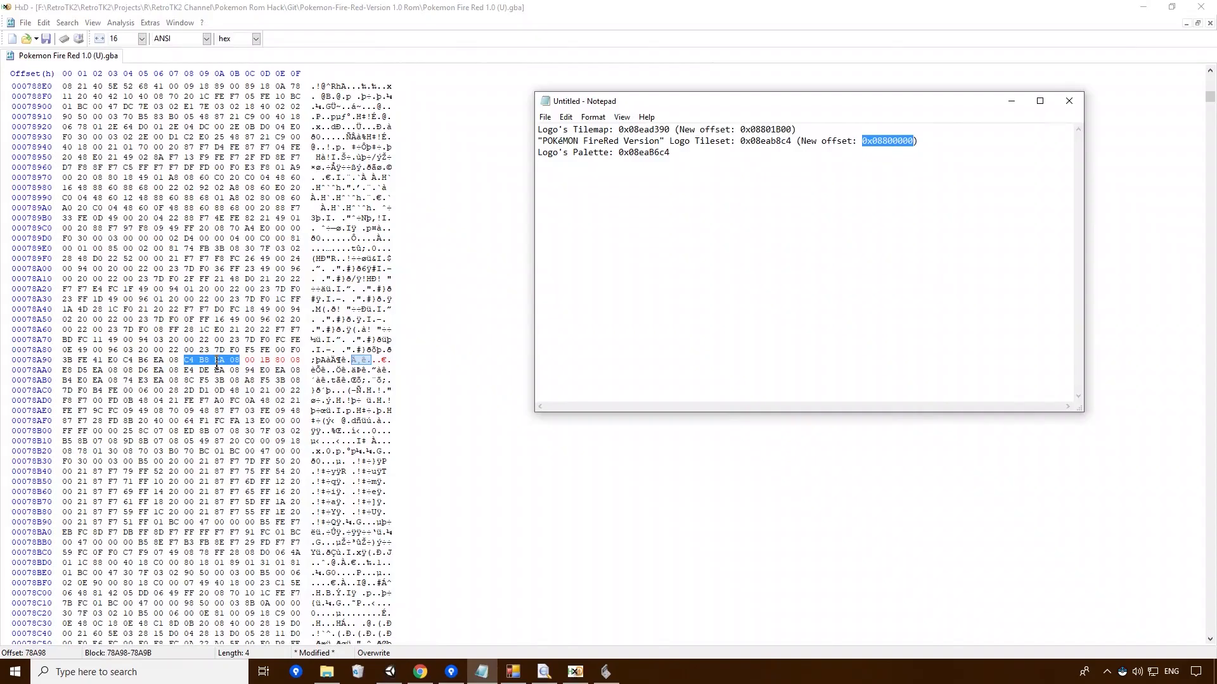
Overwrite the old tileset pointer C4 B8 EA 08 at 78A98 in HxD with 00 00 80 08 and save the ROM
click(228, 360)
drag(239, 360, 181, 363)
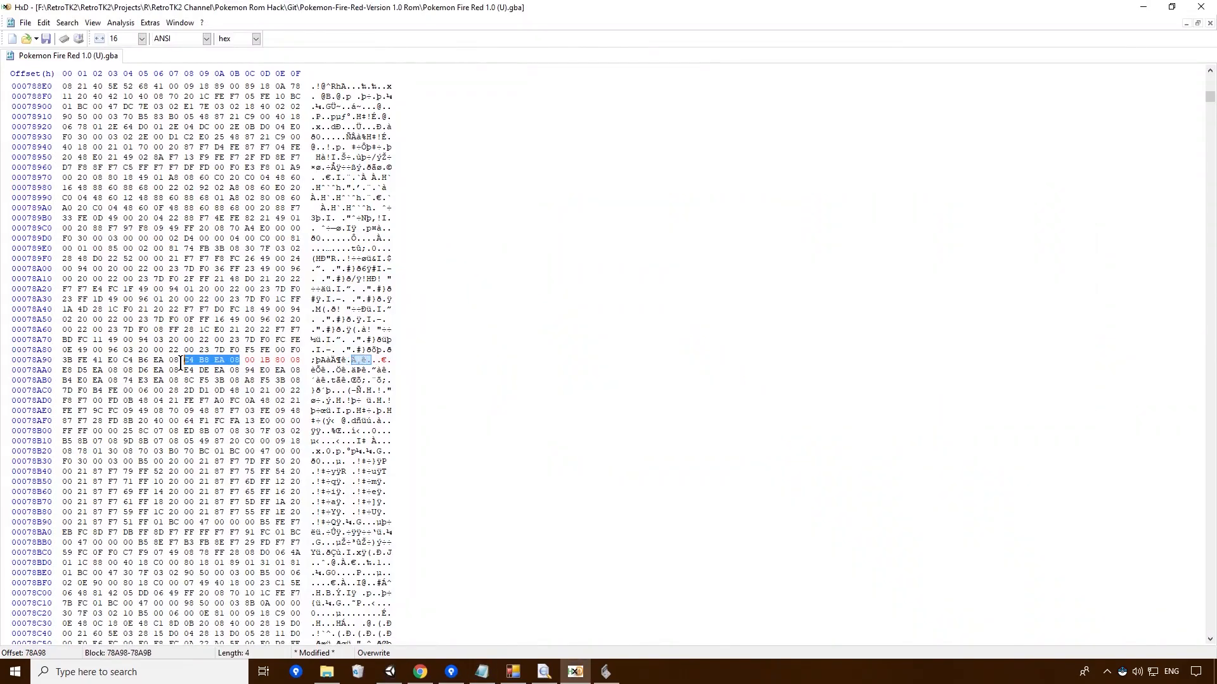
text(00 00 80 08)
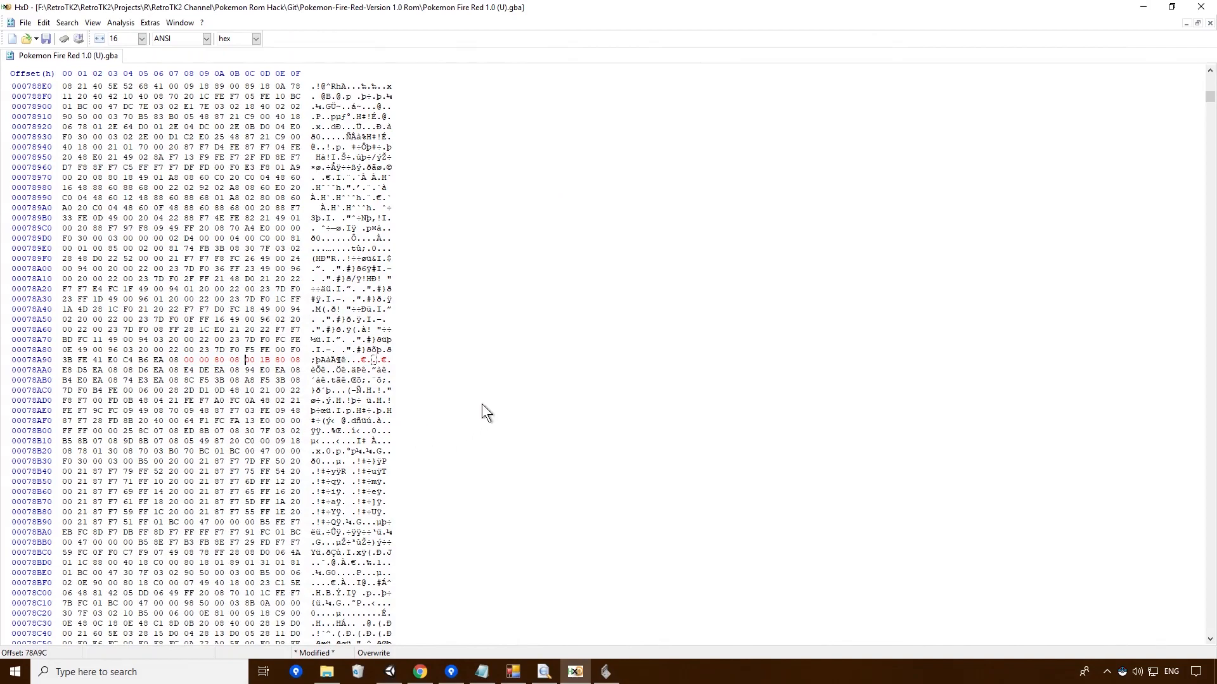
Switch to Chrome and check the tutorial section on replacing the logo pointers
click(449, 673)
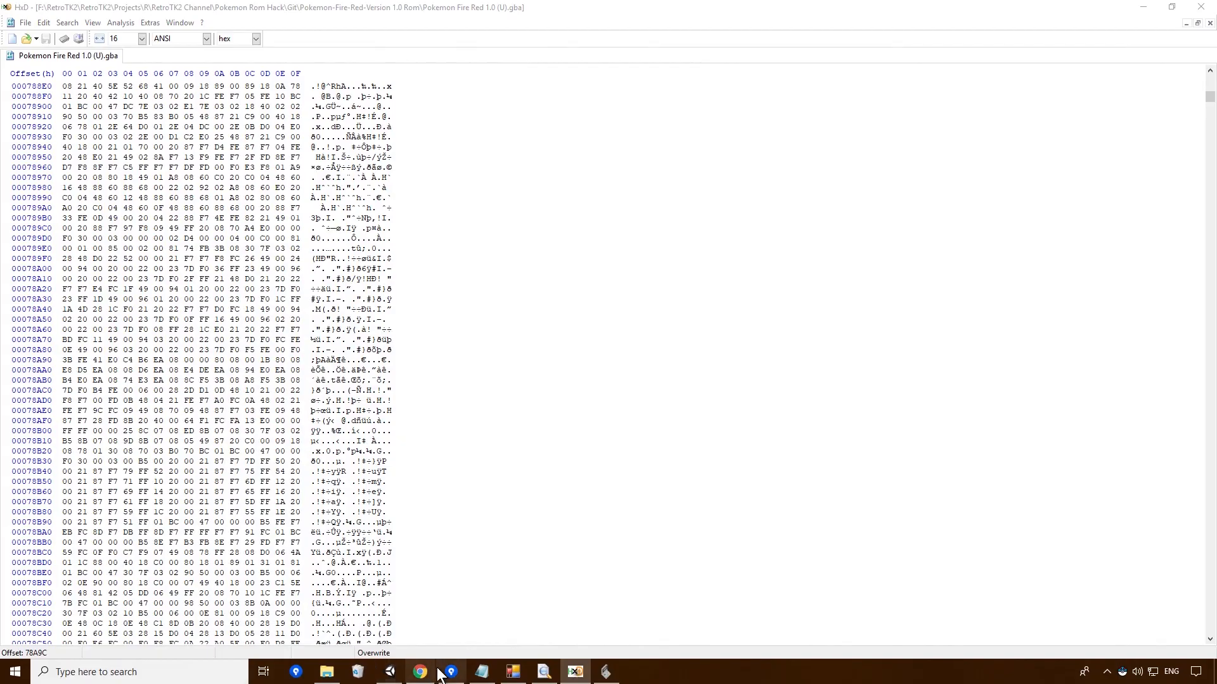
click(431, 672)
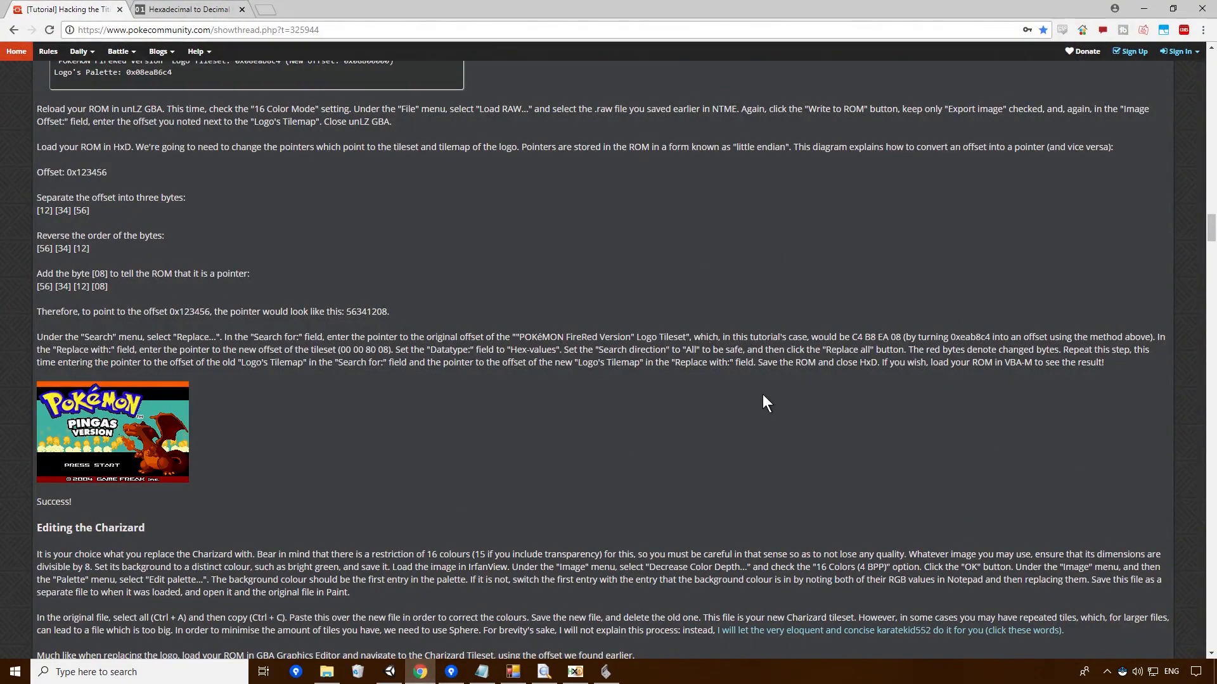
Read the tutorial's replacement tileset pointer 00 00 80 08 and compare it with the edited ROM bytes in HxD
scroll(411, 532, down, 5)
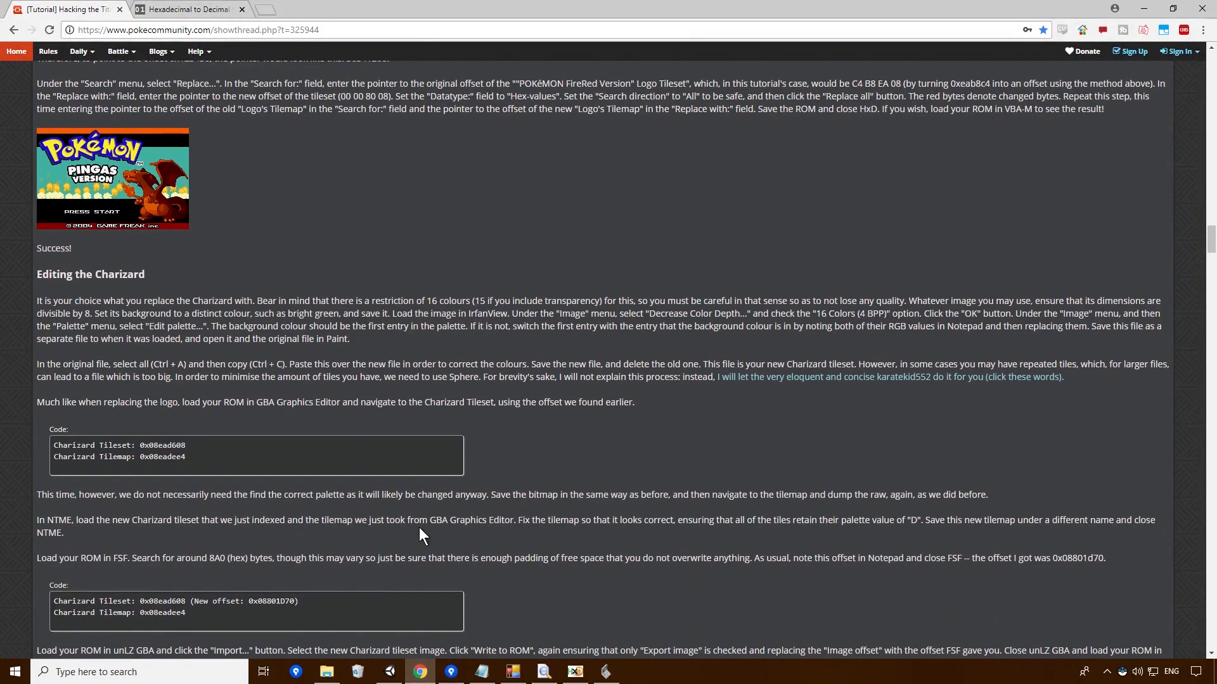
scroll(420, 527, up, 2)
drag(340, 223, 401, 223)
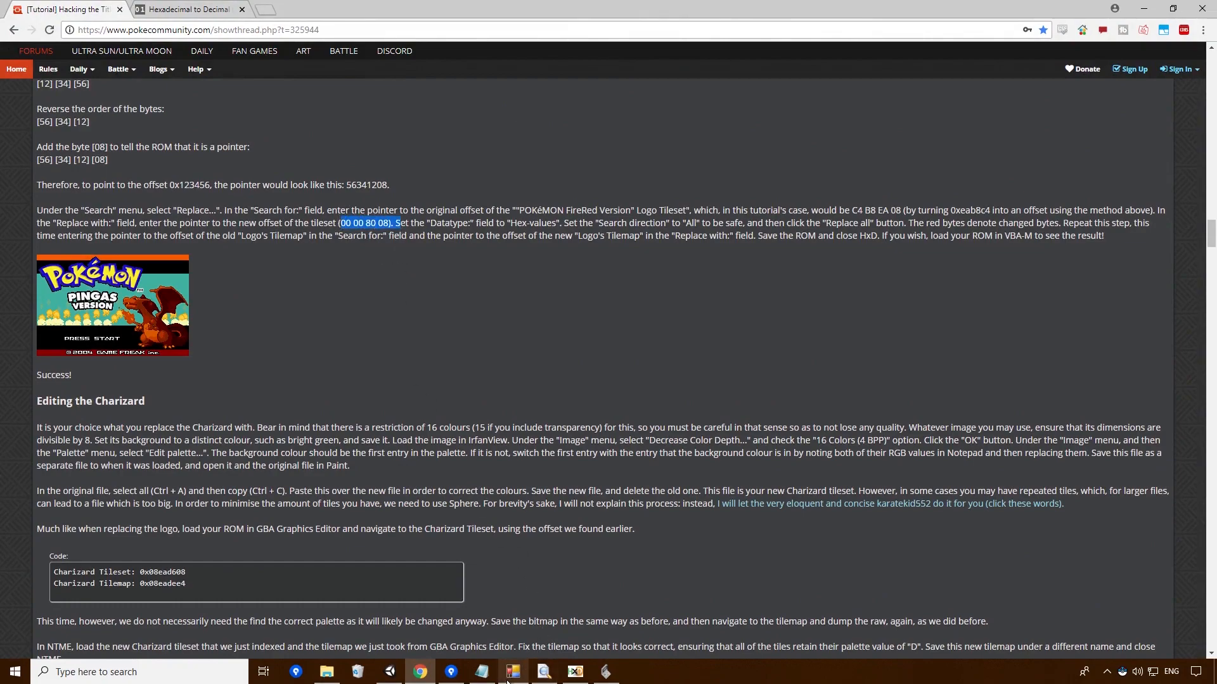
click(555, 678)
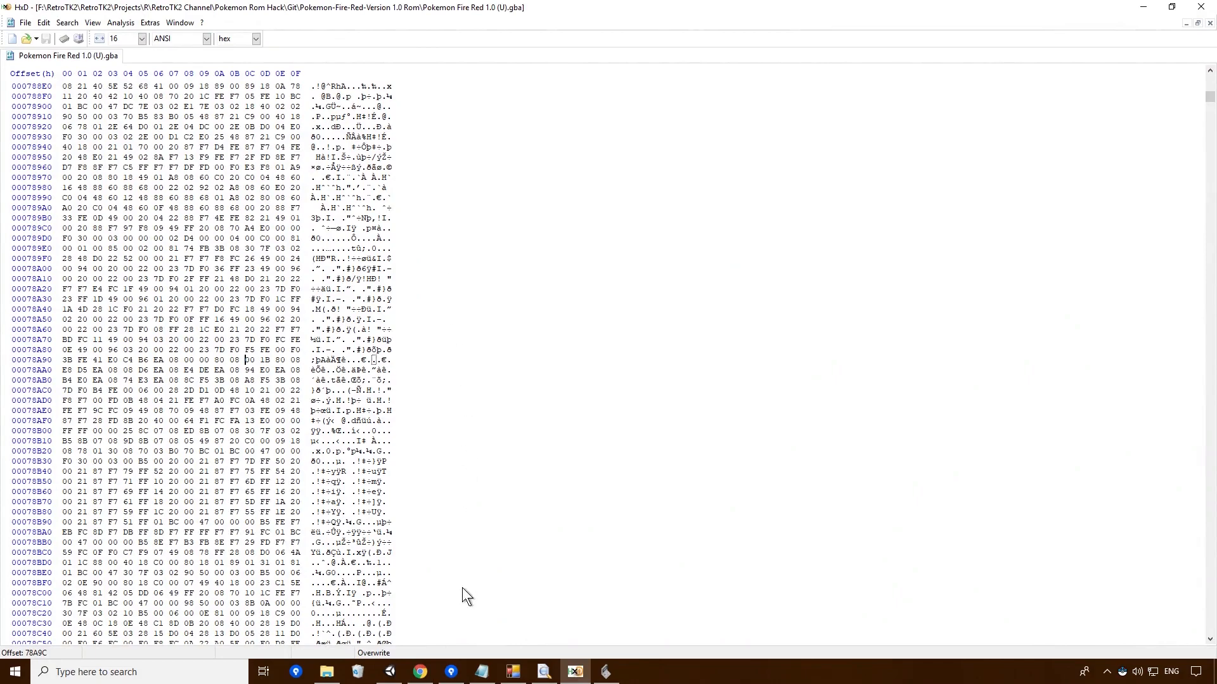
Switch to Unity, launch the ROM in the emulator and examine the details of the ArgumentOutOfRangeException in the console
click(390, 676)
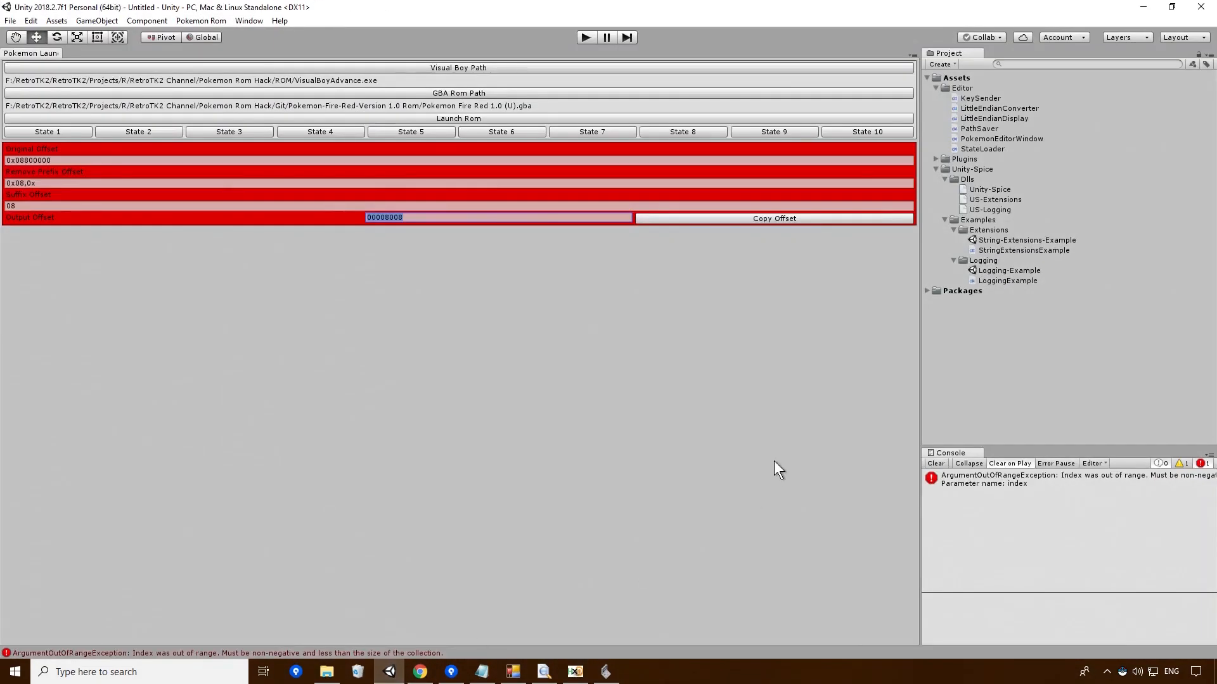
click(509, 118)
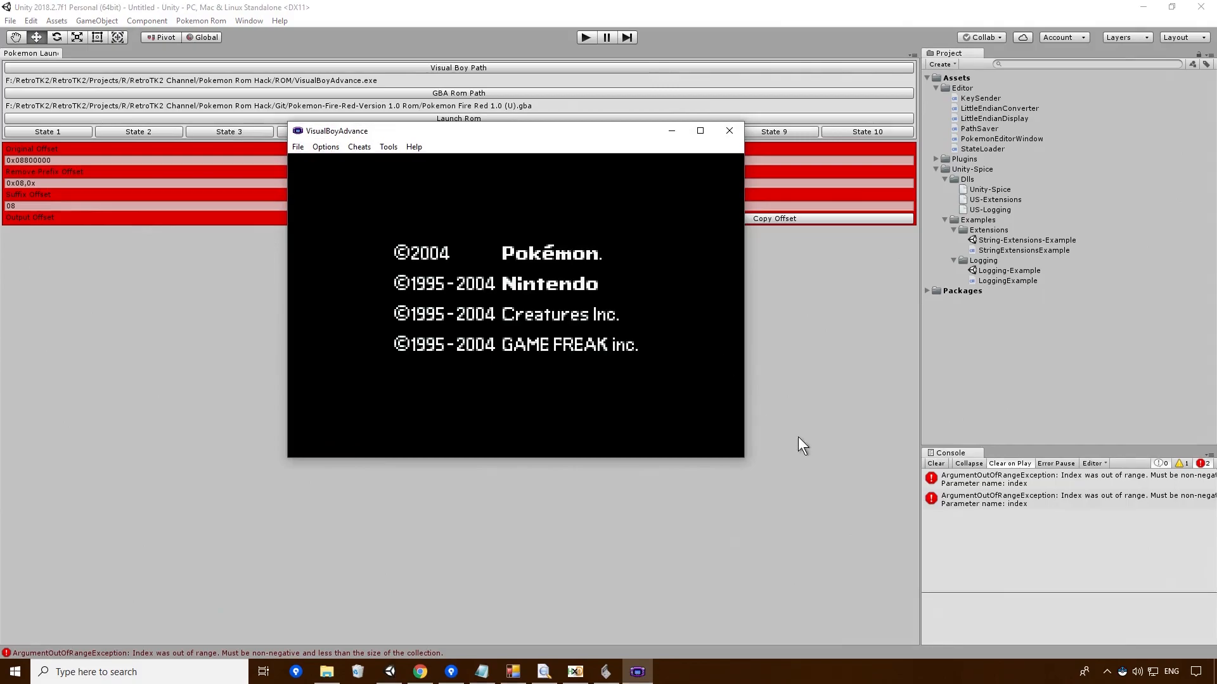
click(1070, 515)
click(1079, 496)
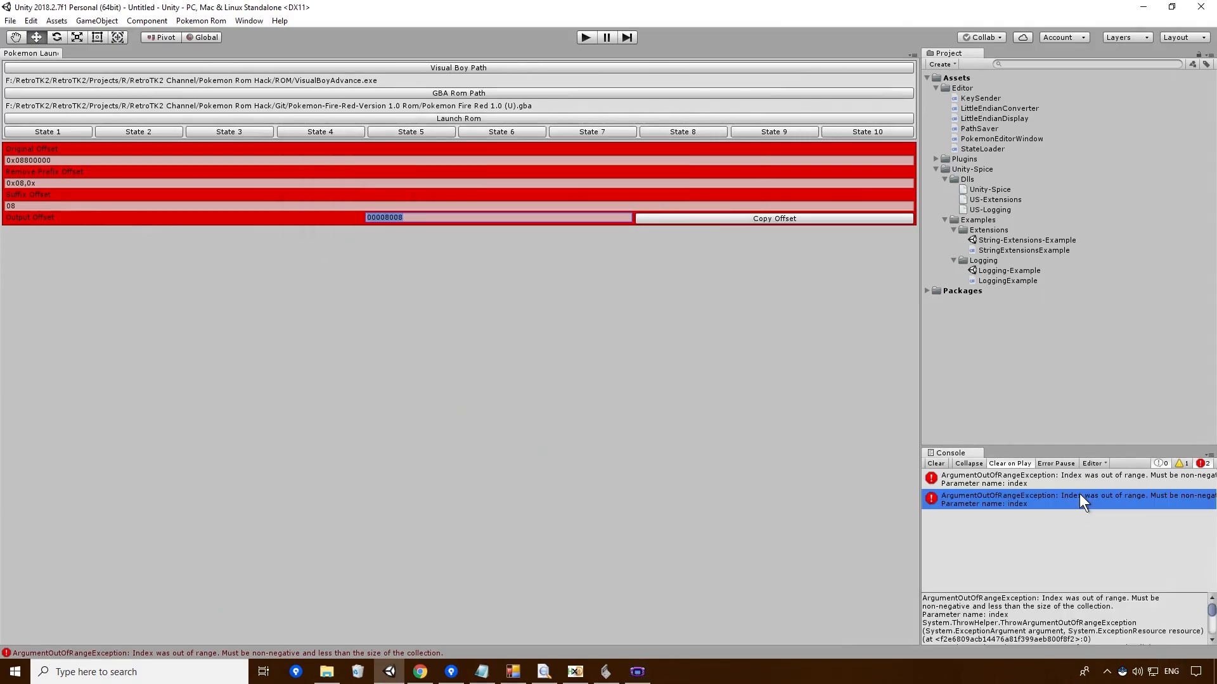
scroll(1120, 629, down, 3)
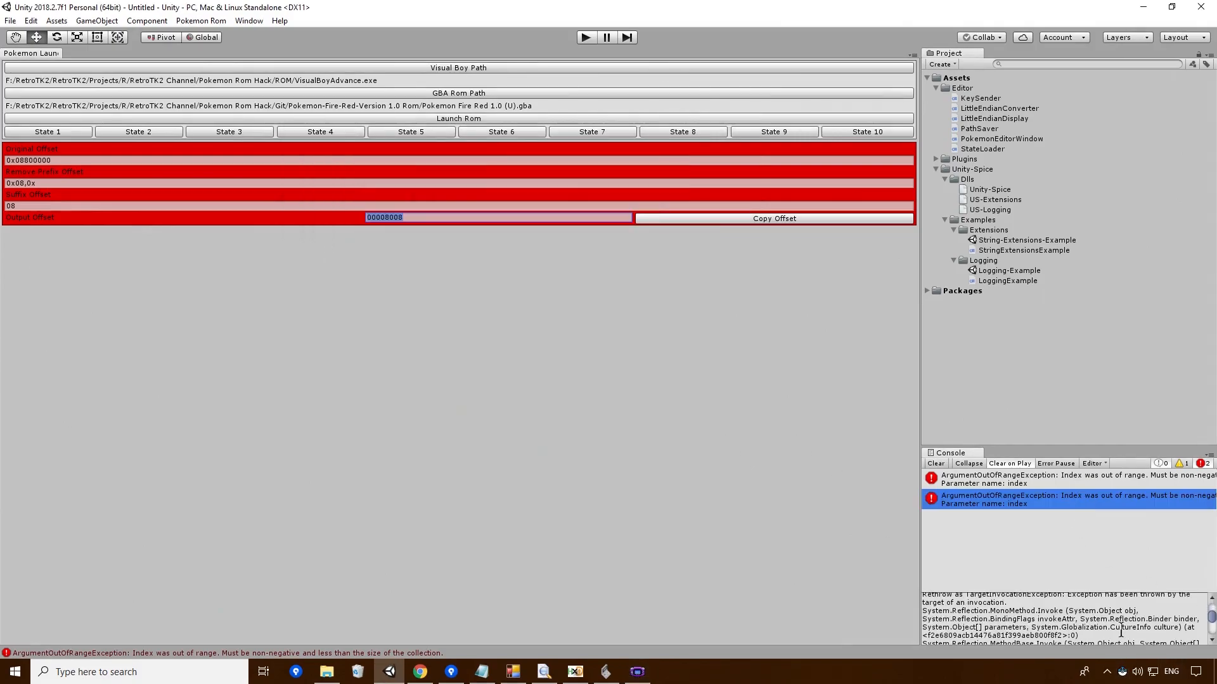
scroll(1121, 629, down, 5)
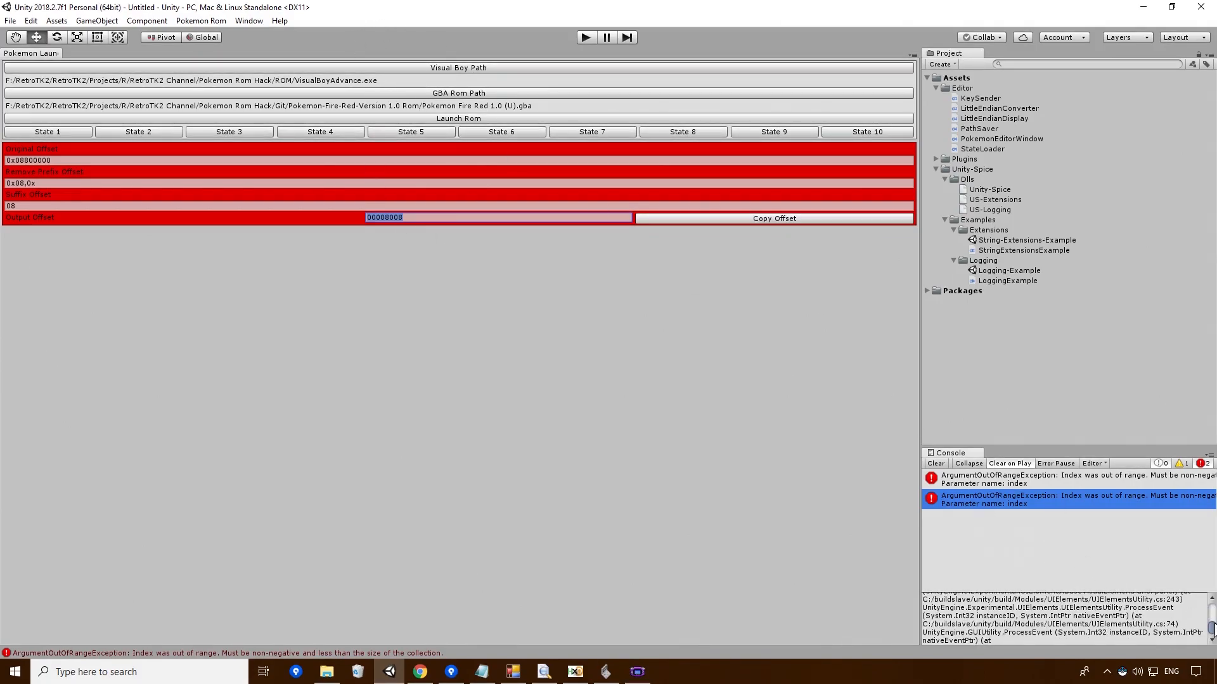
drag(1212, 627, 1214, 578)
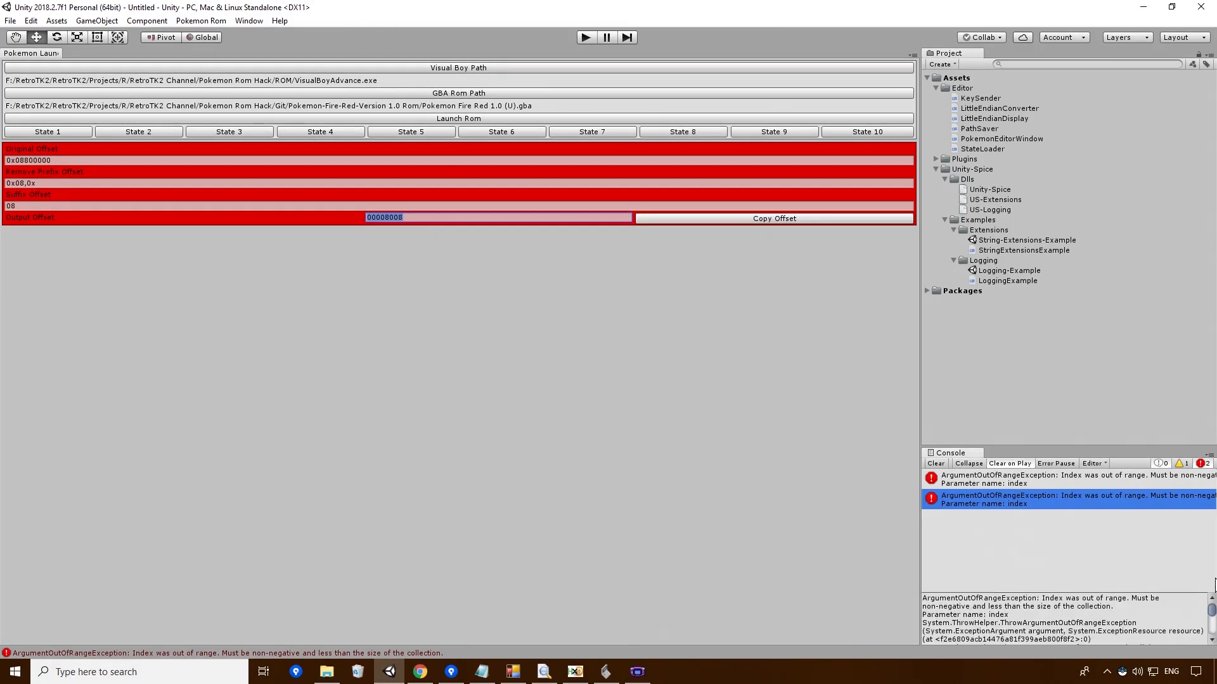
Hide the error messages in Unity's console and relaunch the ROM to check its title screen, closing the emulator
click(1202, 463)
click(497, 118)
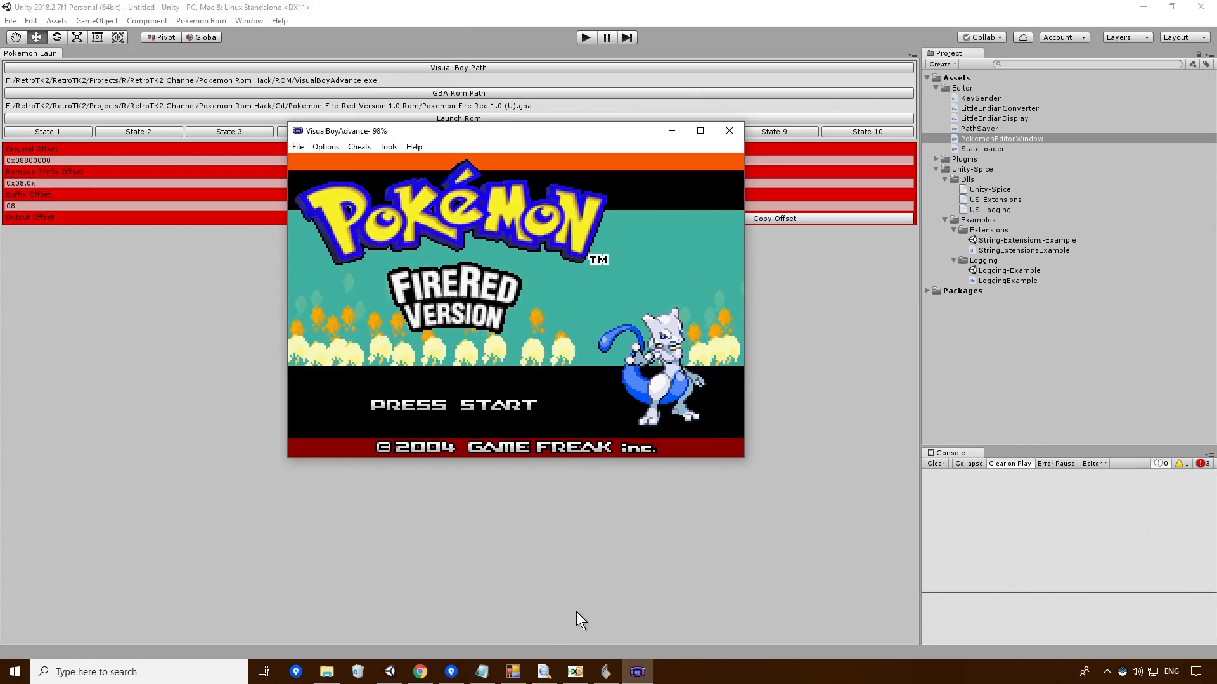
click(728, 131)
Switch to HxD to look over the ROM bytes around and below 78A9C, and minimise the HxD and Unity windows
click(573, 675)
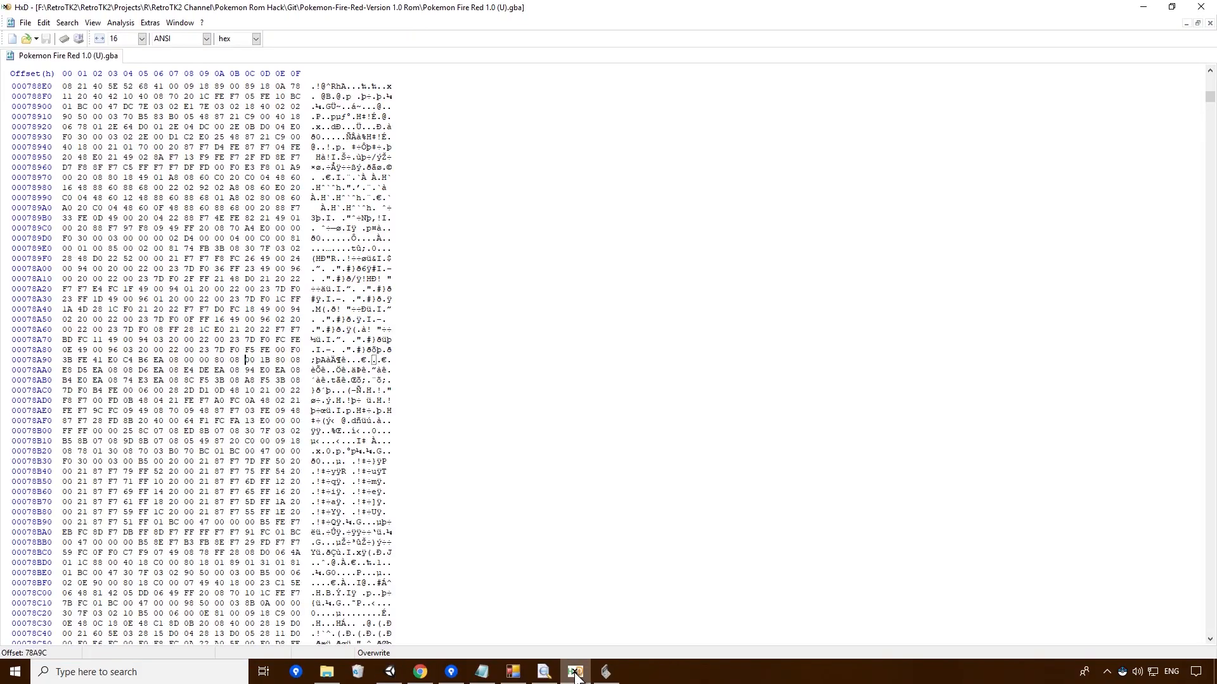
scroll(159, 516, up, 10)
scroll(160, 516, down, 13)
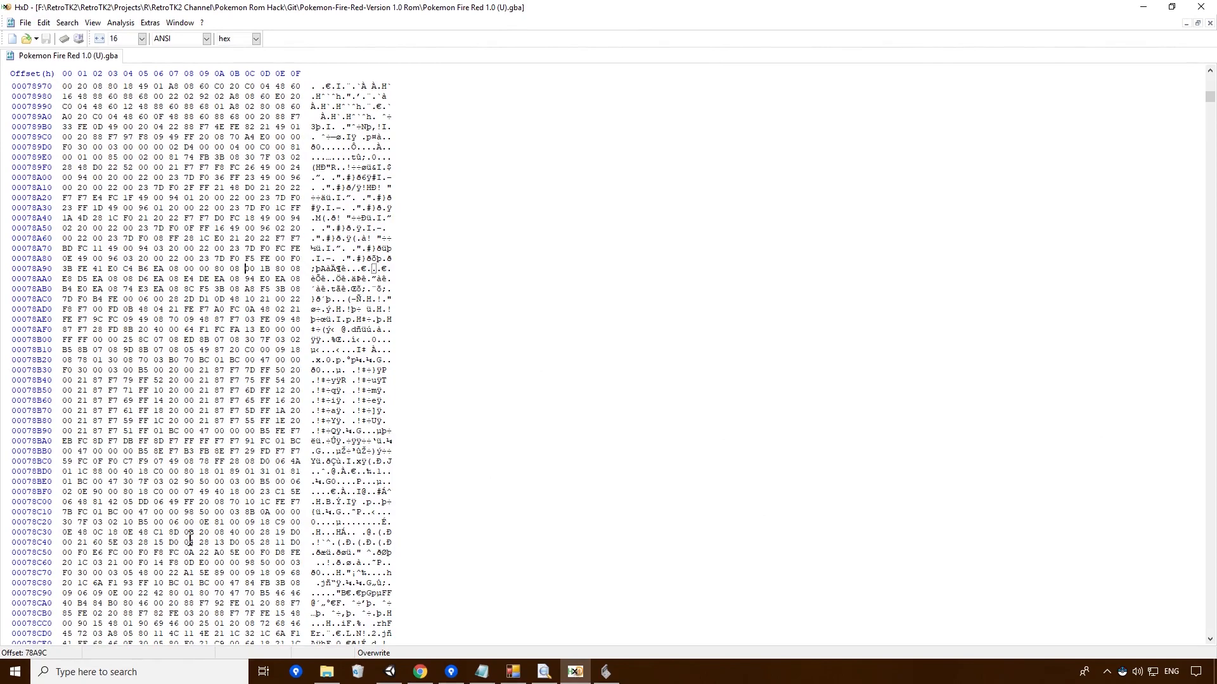
scroll(190, 537, down, 20)
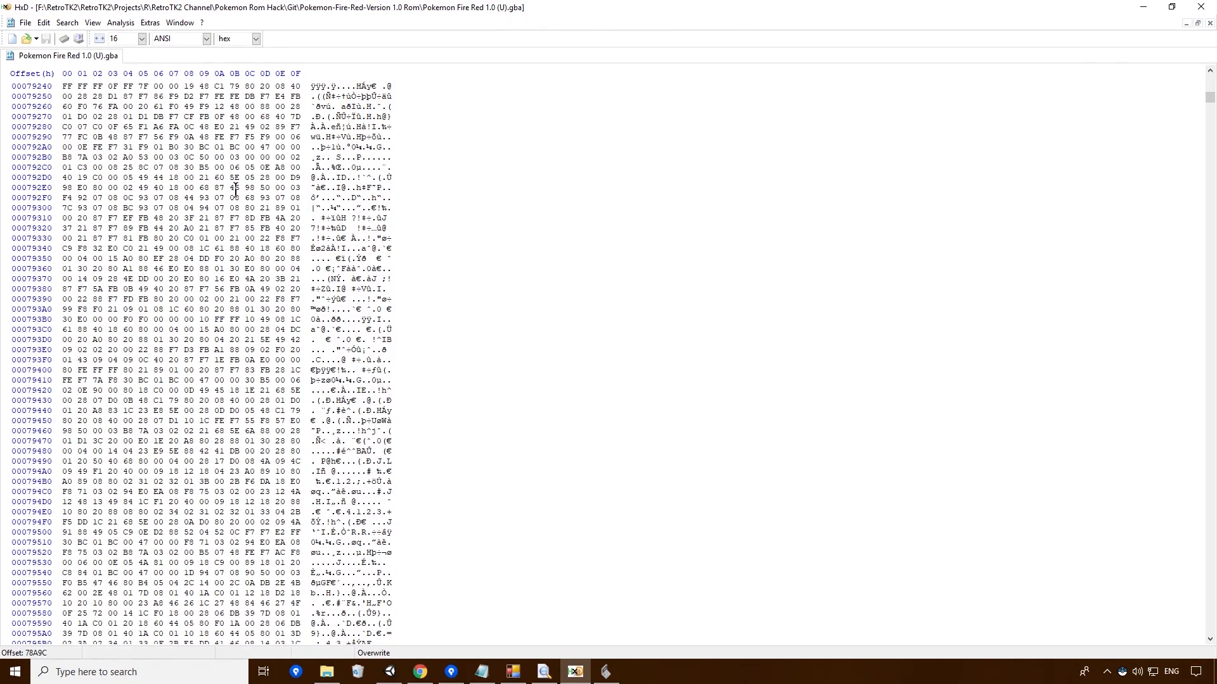
click(1142, 6)
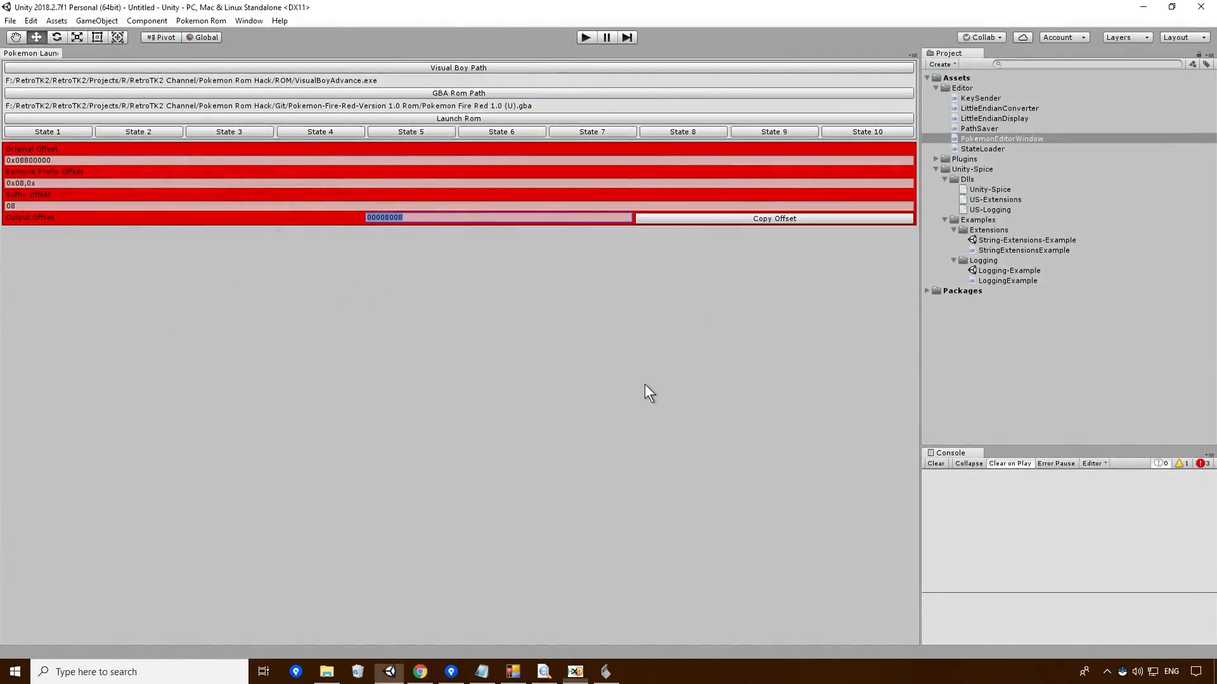
click(1143, 7)
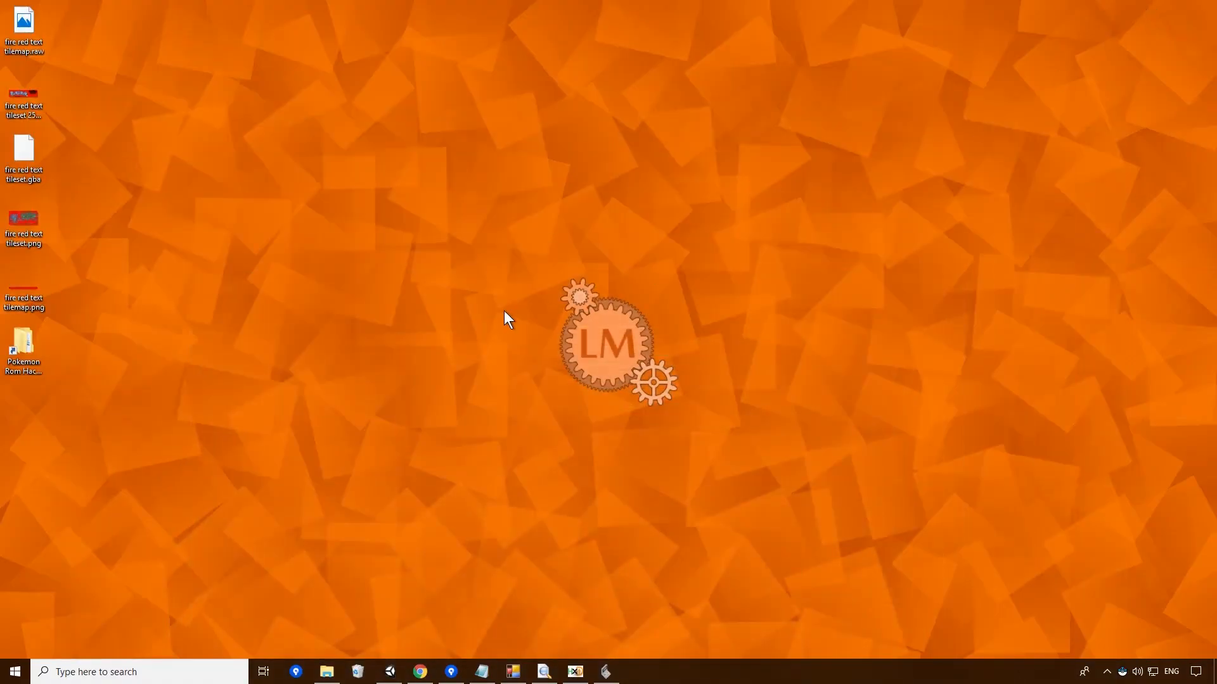